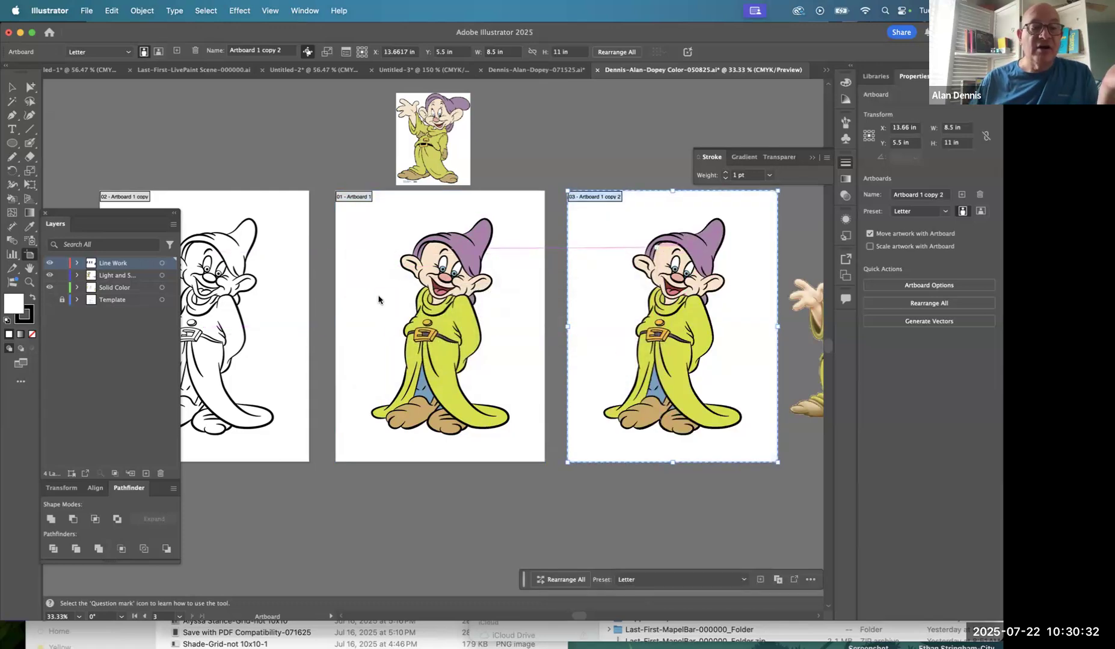
Show and expand the Template layer, and make the light and shade layer active with the Group Selection tool ready.
click(49, 300)
click(76, 300)
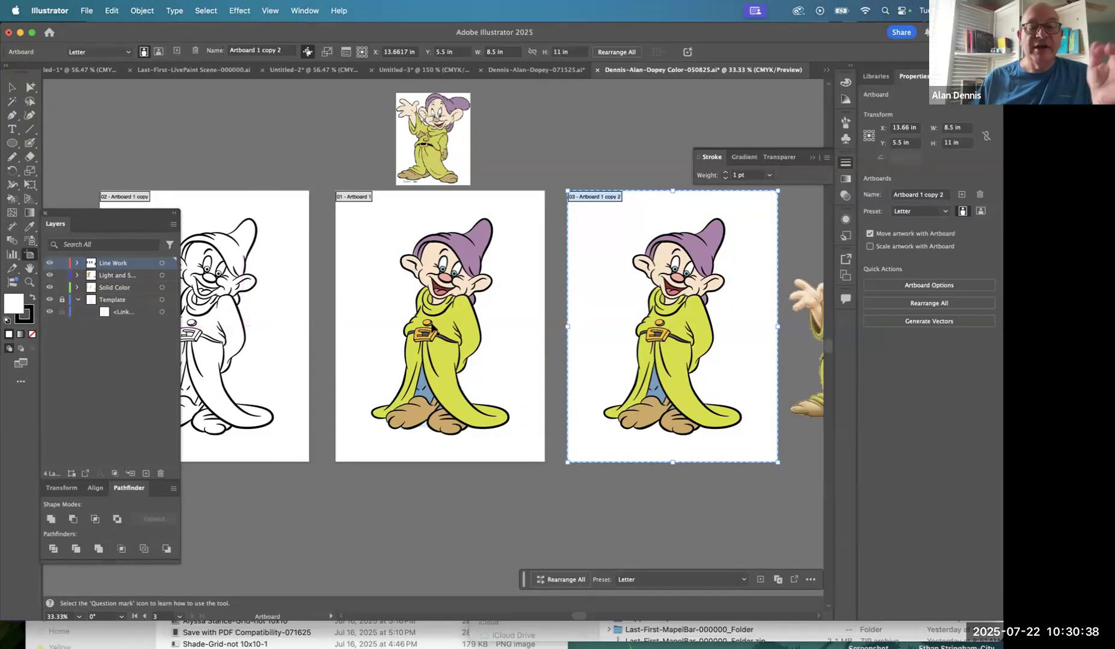
click(32, 87)
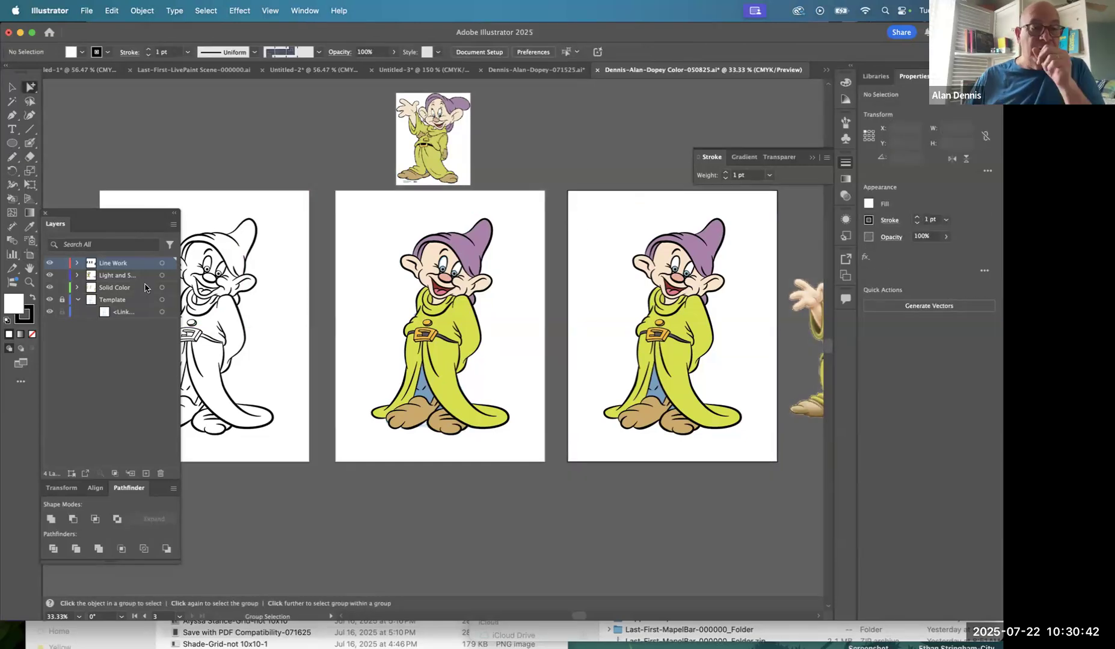
click(110, 277)
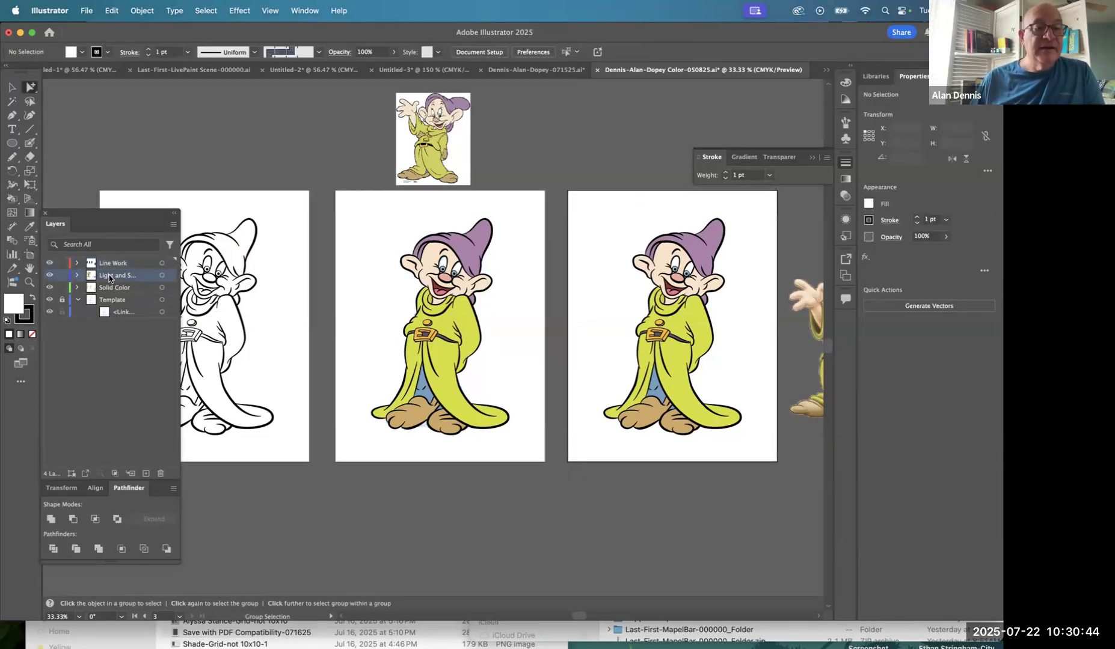
click(50, 276)
click(49, 276)
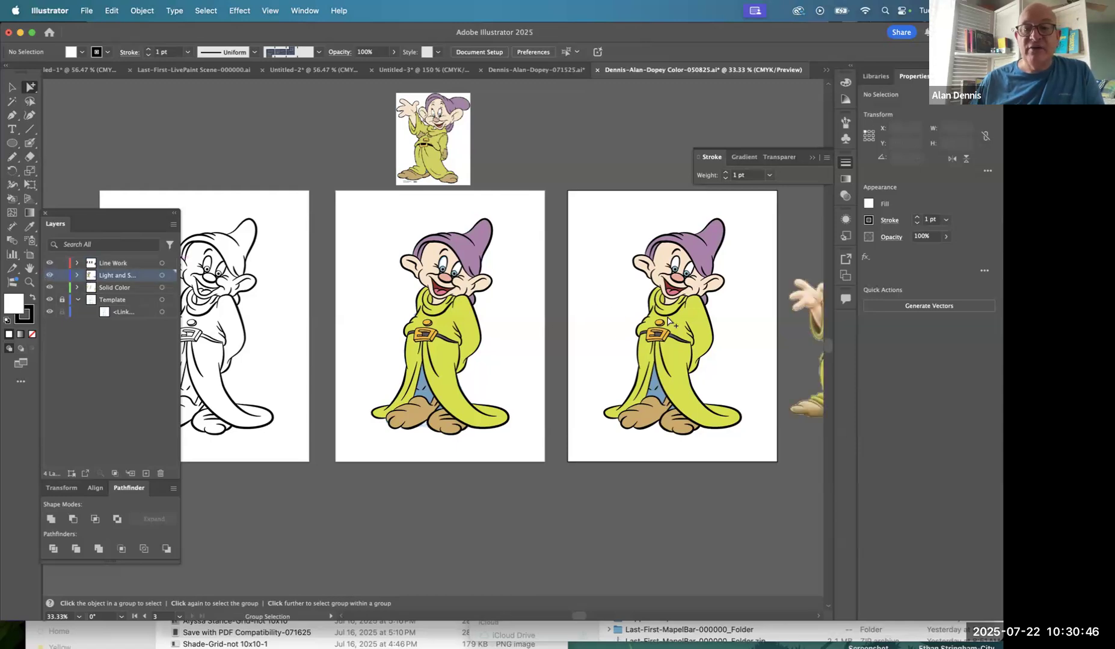
Move the airbrushed waving Dopey reference image straight up beside the third artboard.
drag(677, 305, 462, 303)
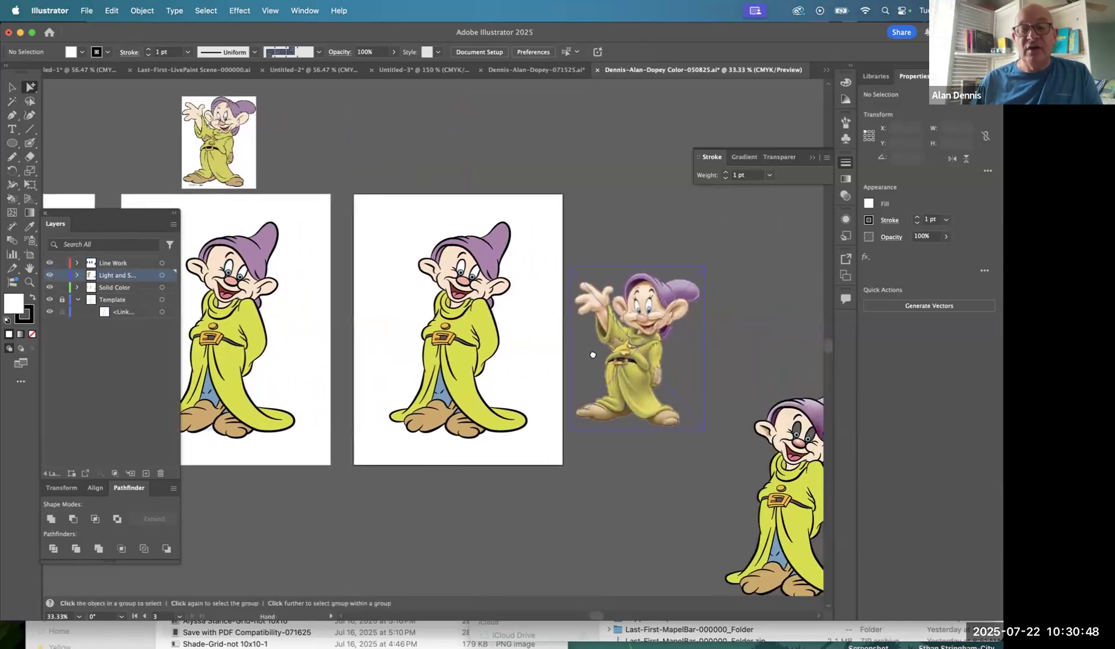
drag(613, 355, 530, 345)
scroll(530, 344, down, 2)
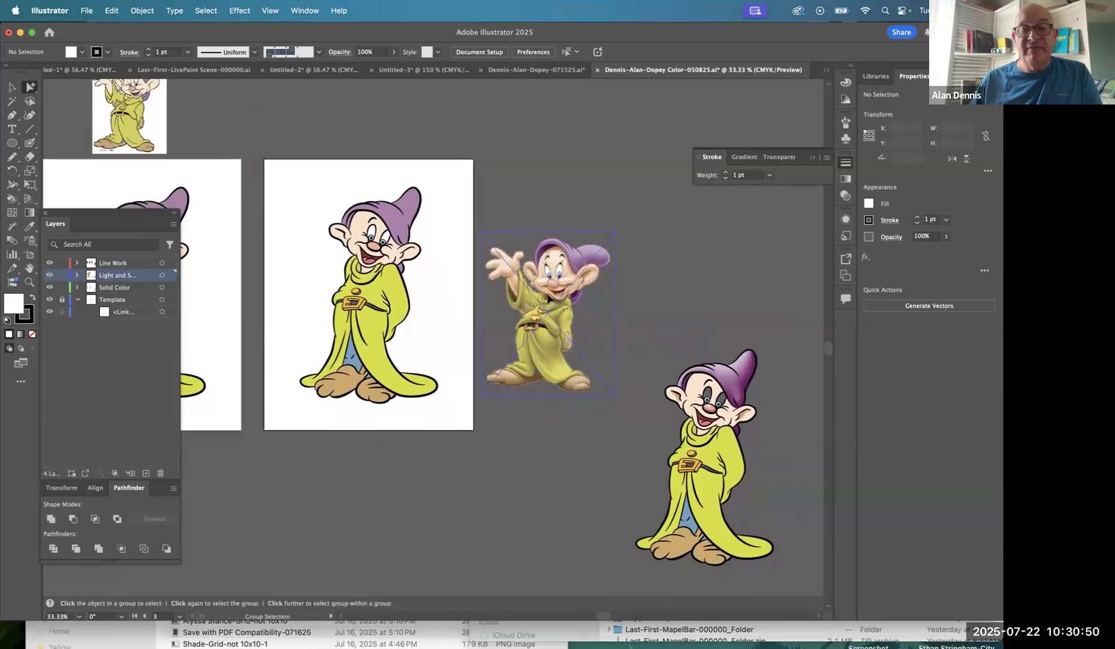
drag(548, 299, 548, 240)
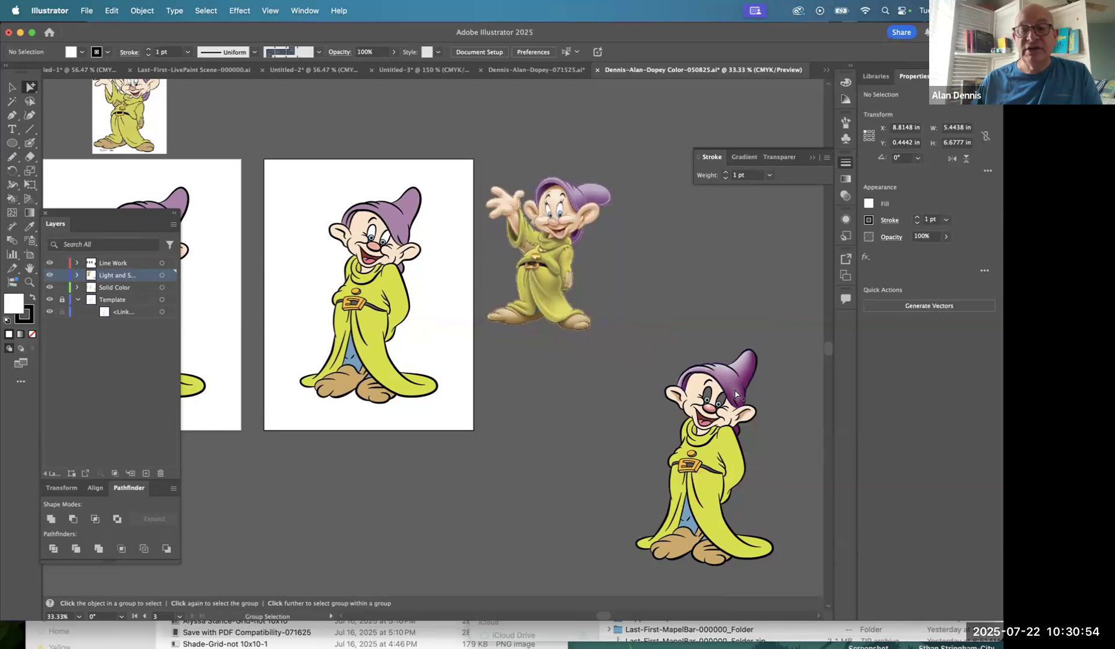
Pull the purple gradient shape off the shaded Dopey's hat and place it back on the hat.
drag(736, 394, 471, 254)
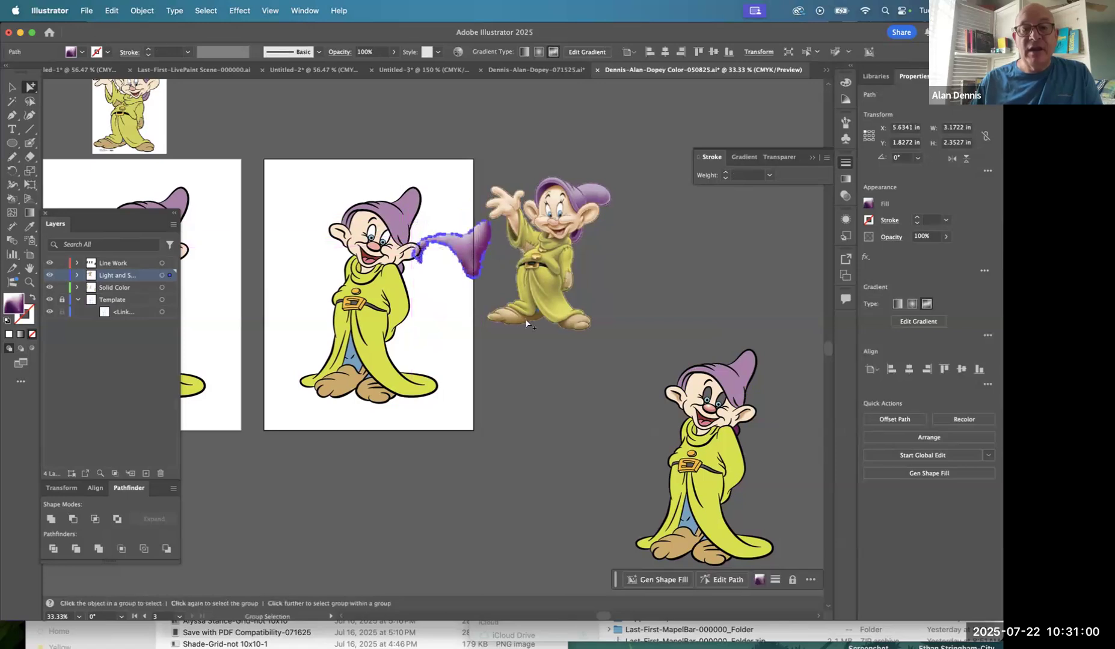
click(587, 325)
click(467, 354)
key(super+space)
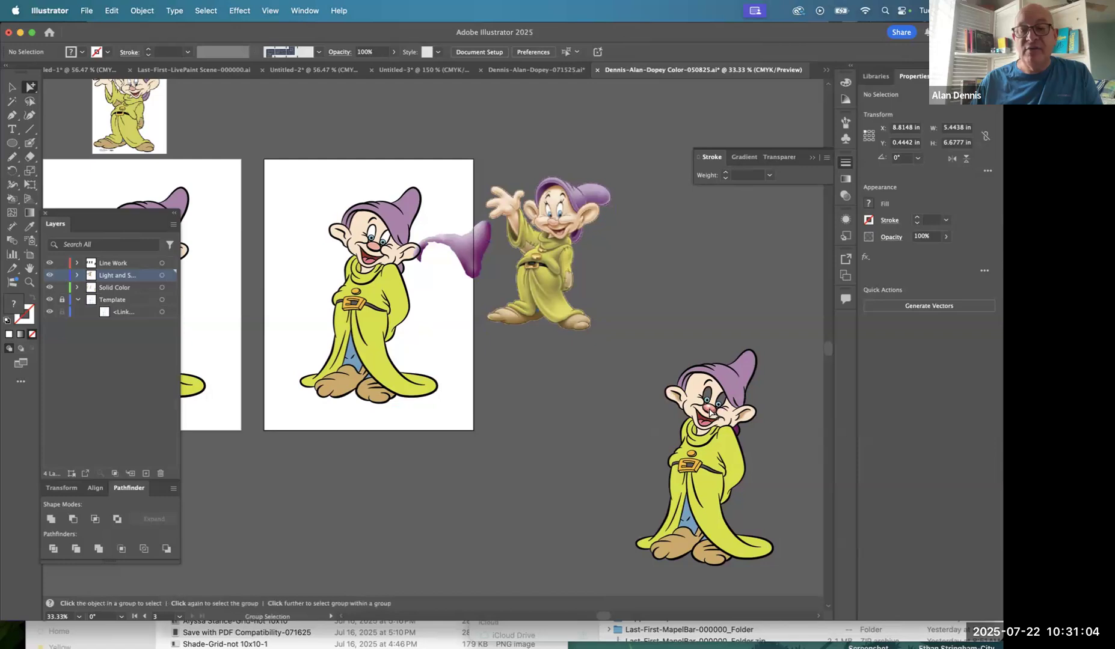
drag(442, 239, 709, 368)
click(653, 330)
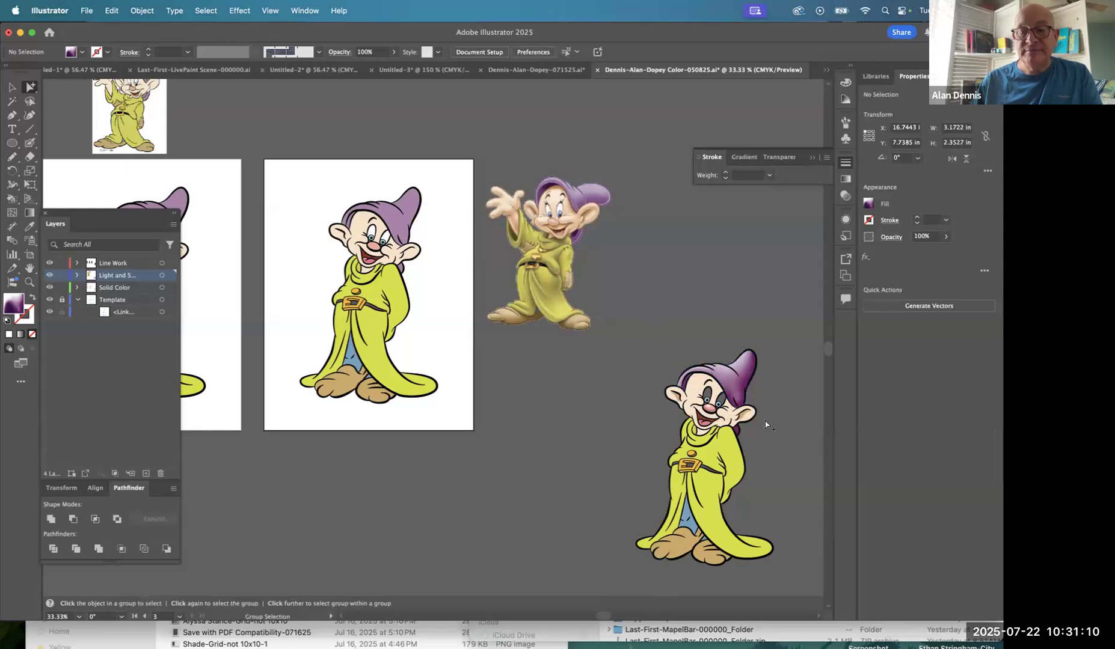
Move the shaded Dopey's head off its body to the third artboard, beside the flat-coloured Dopey.
click(749, 400)
drag(748, 400, 296, 296)
click(528, 404)
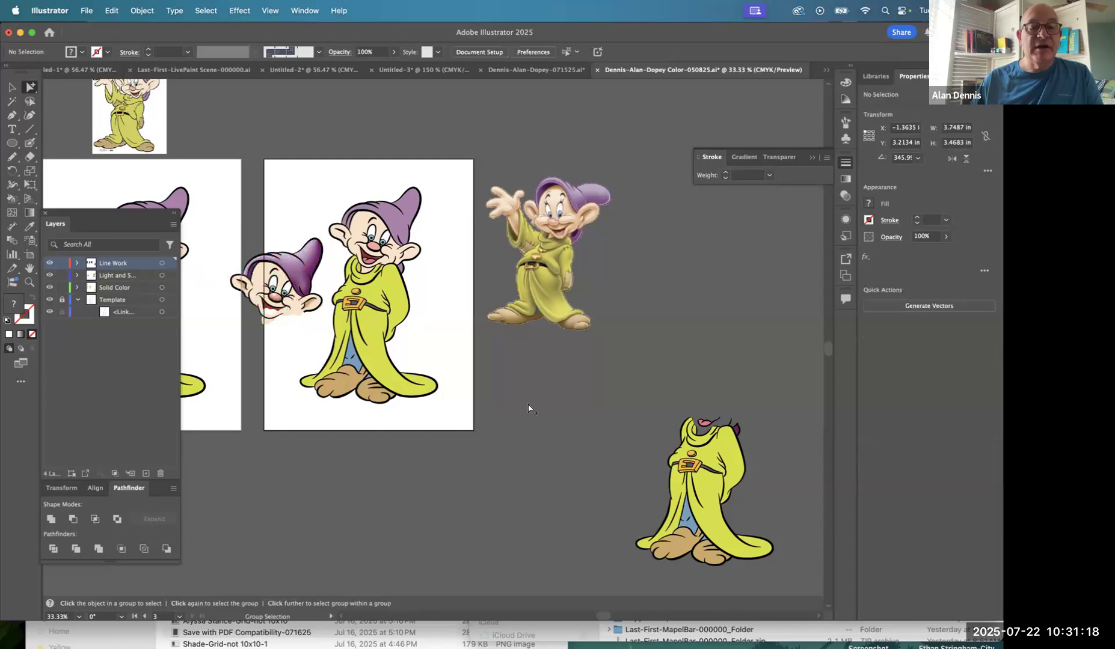
Pull the blurred shadow and the white highlight off the shaded head's nose, and undo both moves.
key(z)
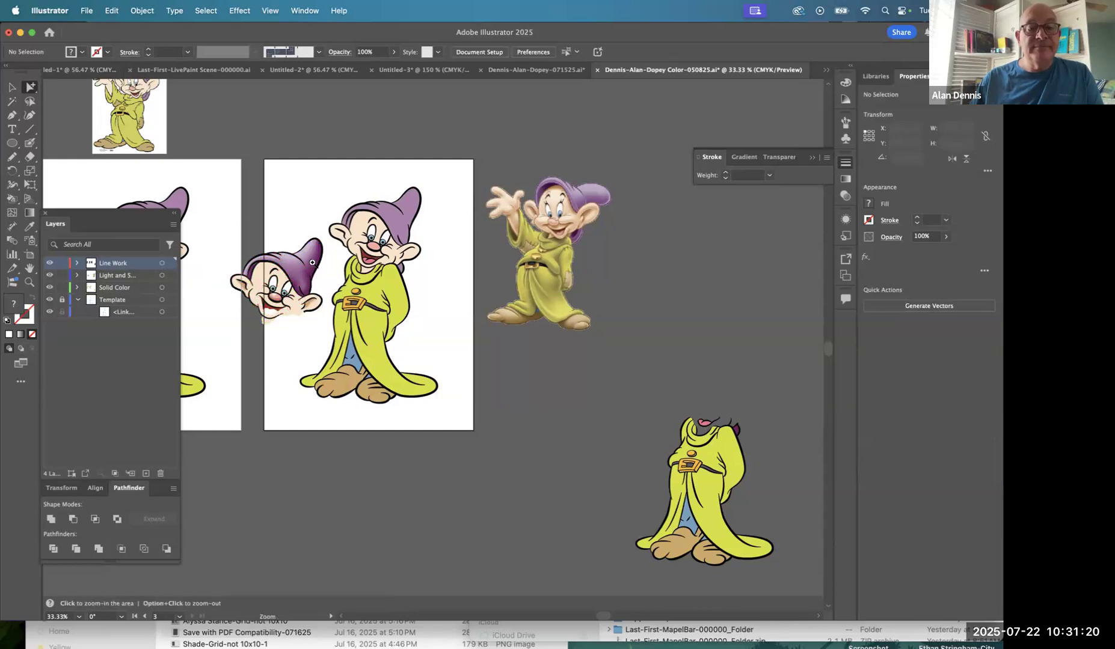
drag(447, 366, 576, 345)
key(space)
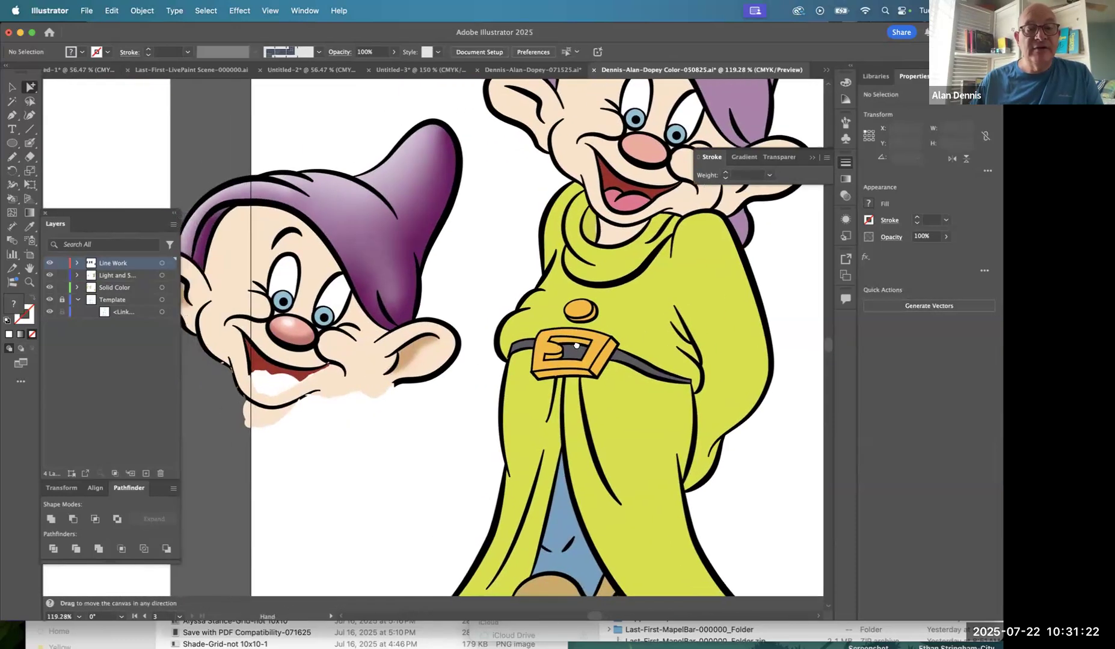
click(294, 353)
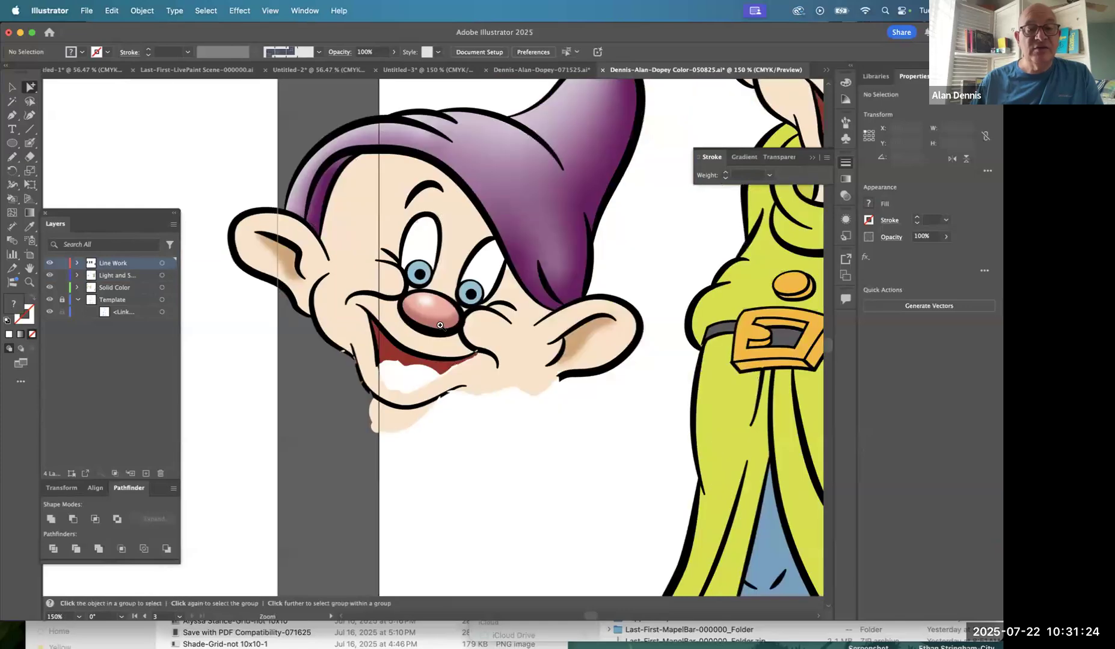
click(440, 325)
click(441, 325)
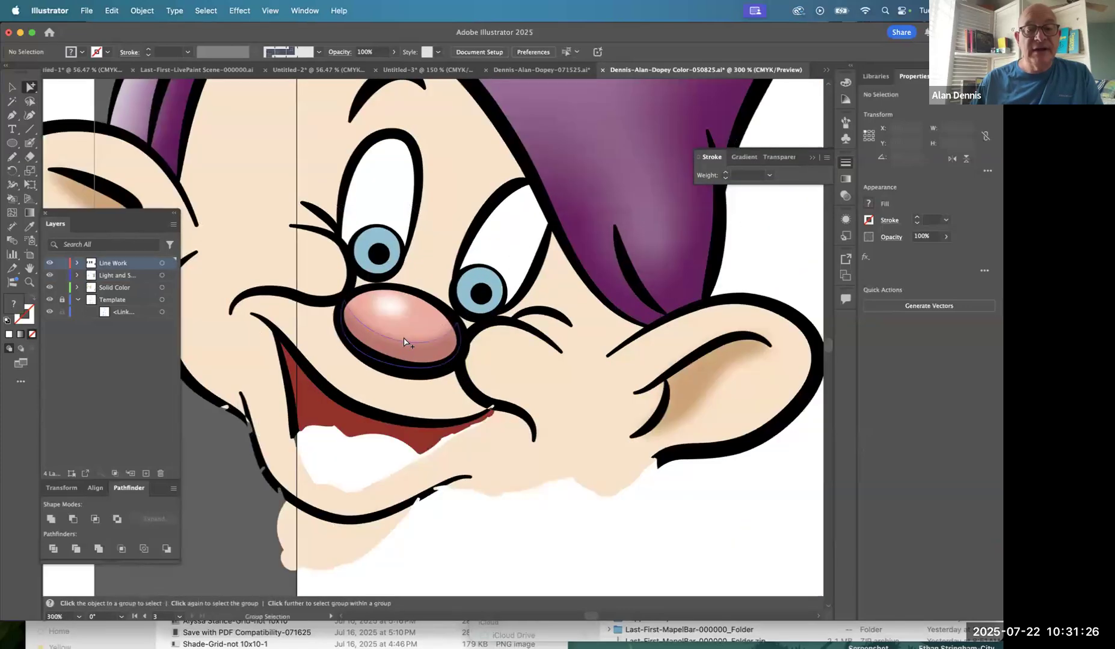
mouse_move(407, 346)
mouse_down()
mouse_move(390, 388)
mouse_move(278, 252)
mouse_move(266, 159)
mouse_up()
drag(388, 306, 256, 100)
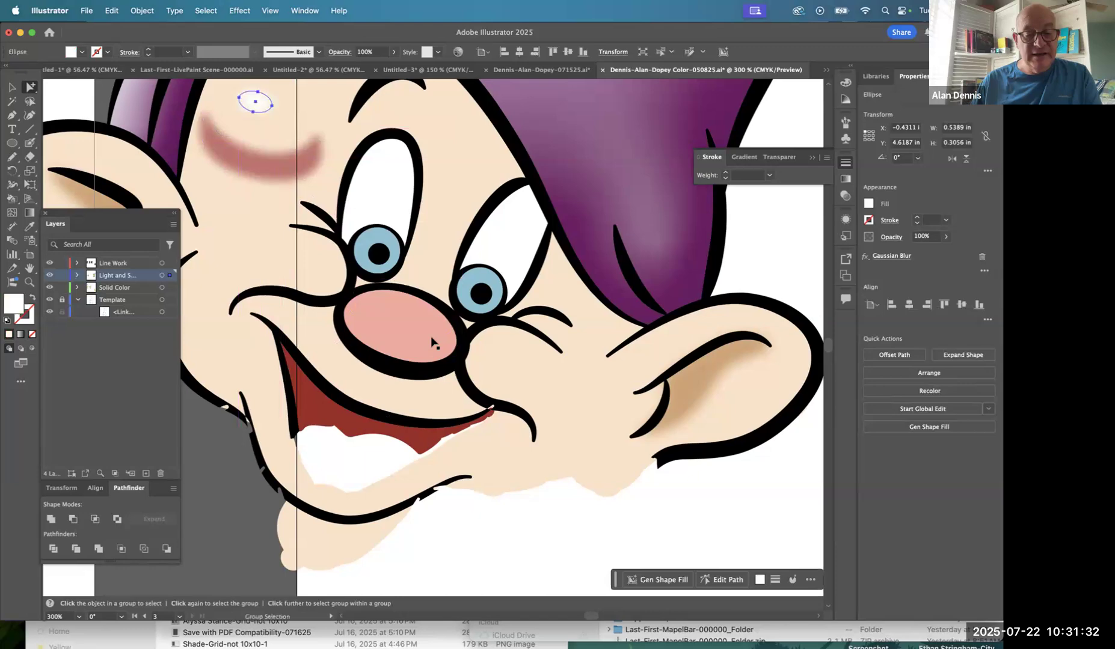
key(super+z)
key(super+z)
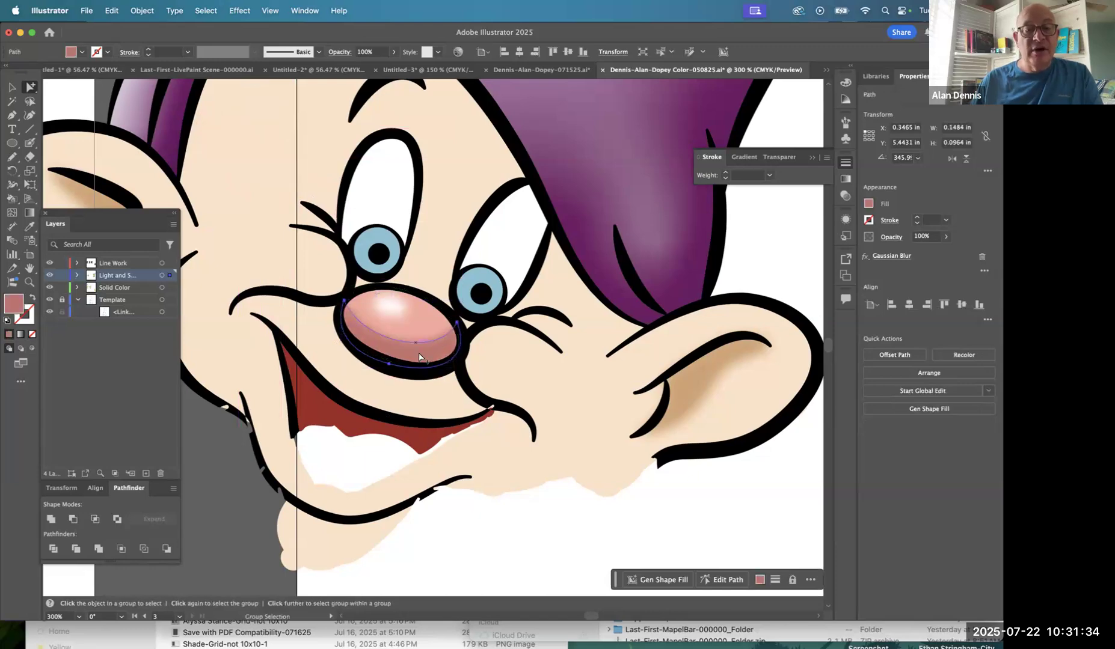
Hide the Line Work layer to examine the flat colours on the third artboard, show it again and lock it.
alt+super+click(389, 331)
alt+super+click(390, 331)
drag(517, 341, 202, 431)
drag(409, 247, 397, 368)
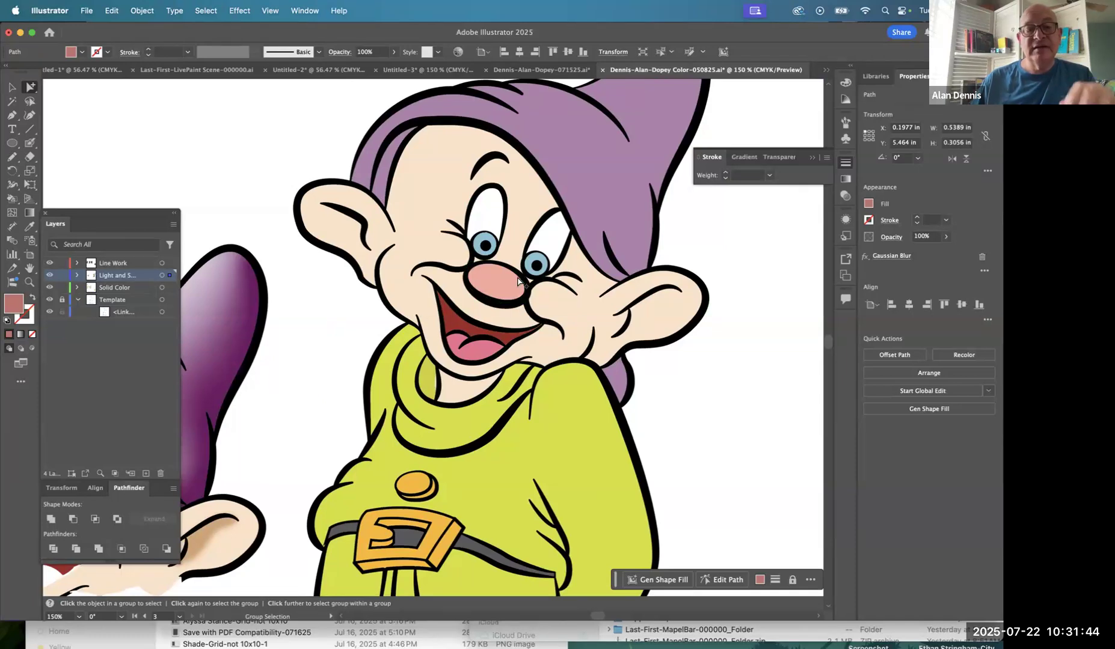
click(48, 264)
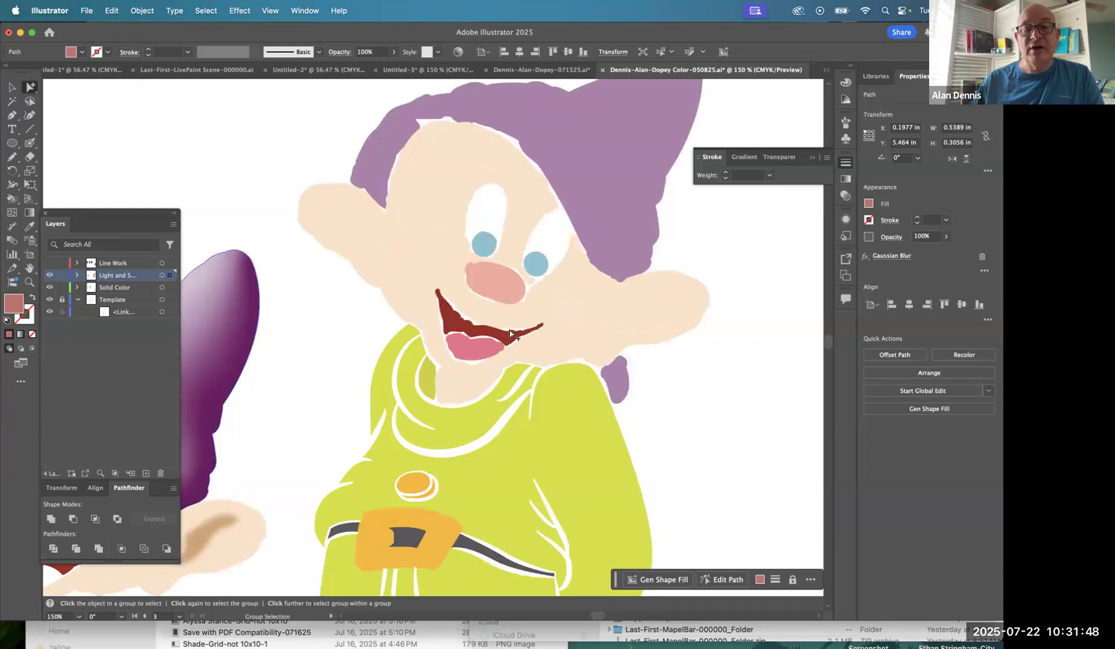
alt+super+click(517, 286)
drag(465, 308, 497, 281)
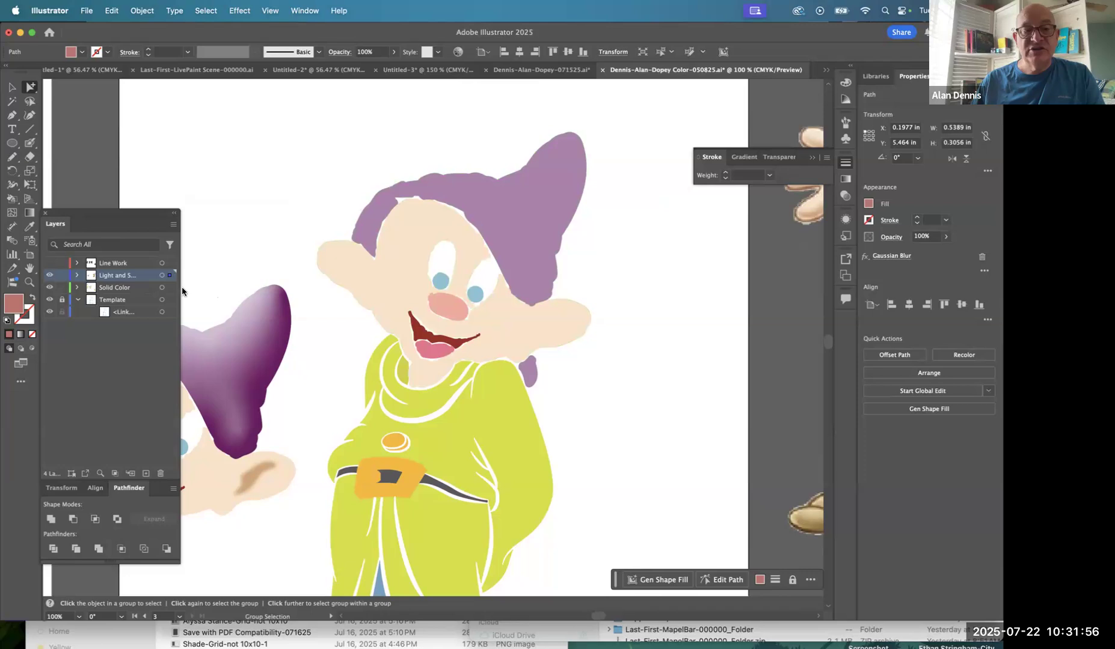
click(49, 263)
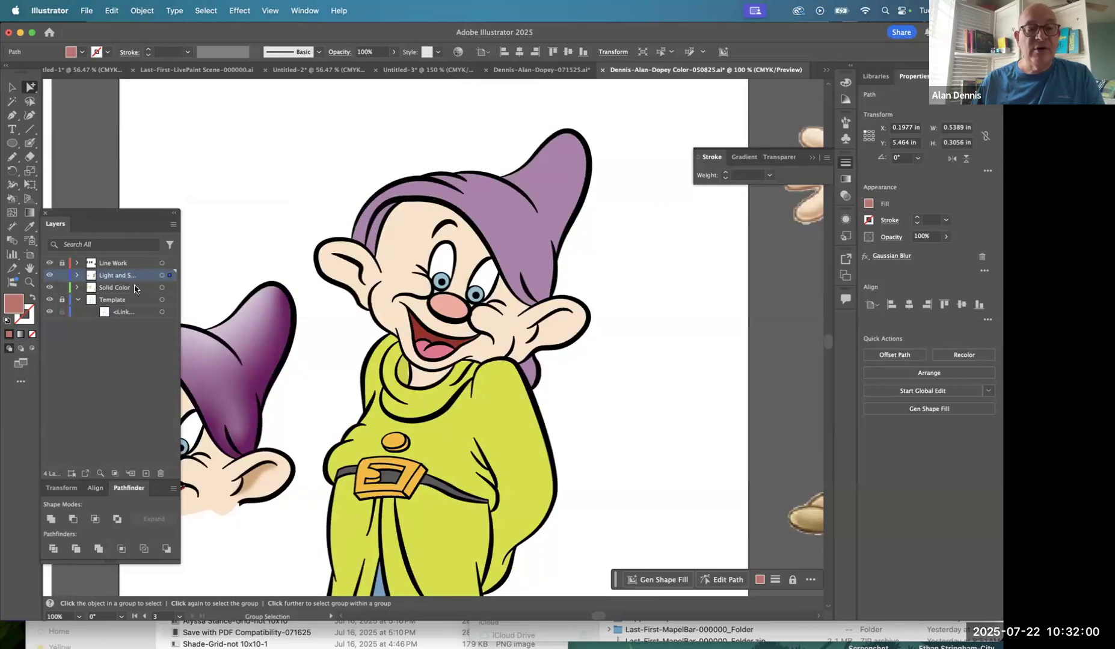
Select the flat Dopey's solid pink nose shape to pick up its fill, and check that fill in the Color Picker.
key(super+space)
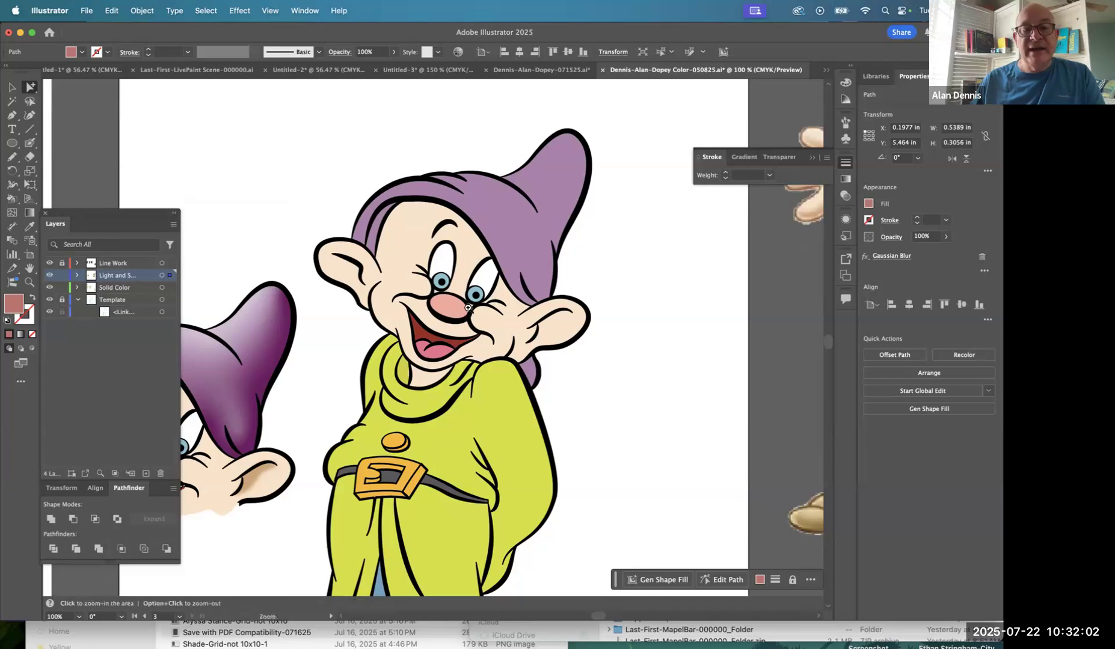
super+click(454, 312)
super+click(421, 341)
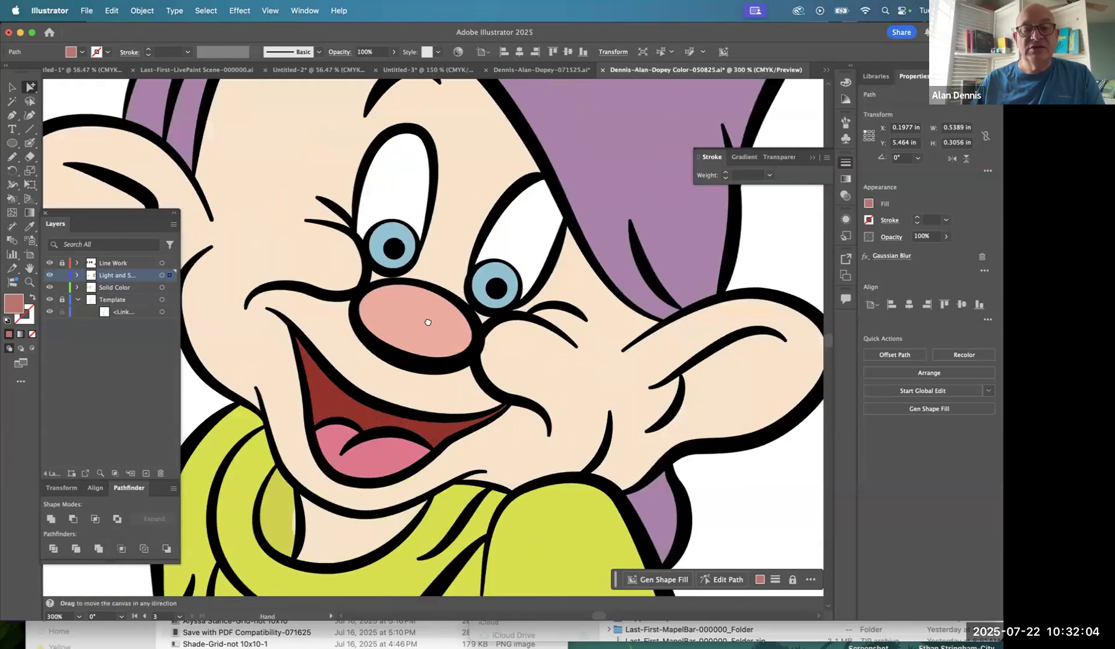
super+click(428, 274)
mouse_move(433, 257)
mouse_down()
mouse_move(557, 248)
mouse_move(436, 238)
mouse_move(427, 277)
mouse_move(432, 261)
mouse_up()
key(super+z)
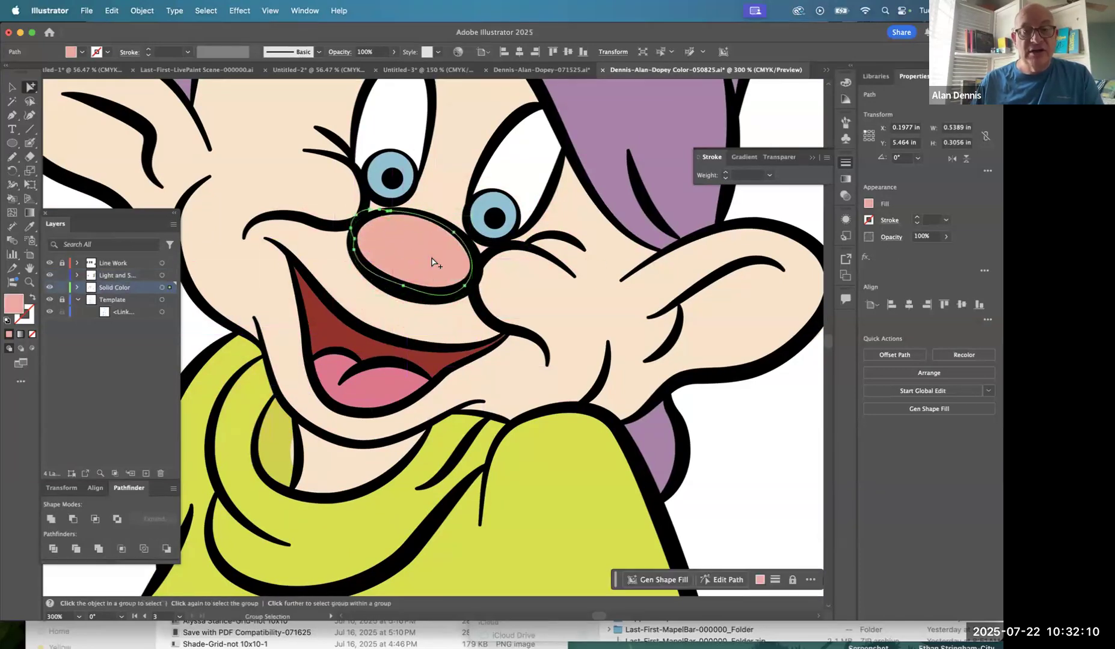
click(375, 291)
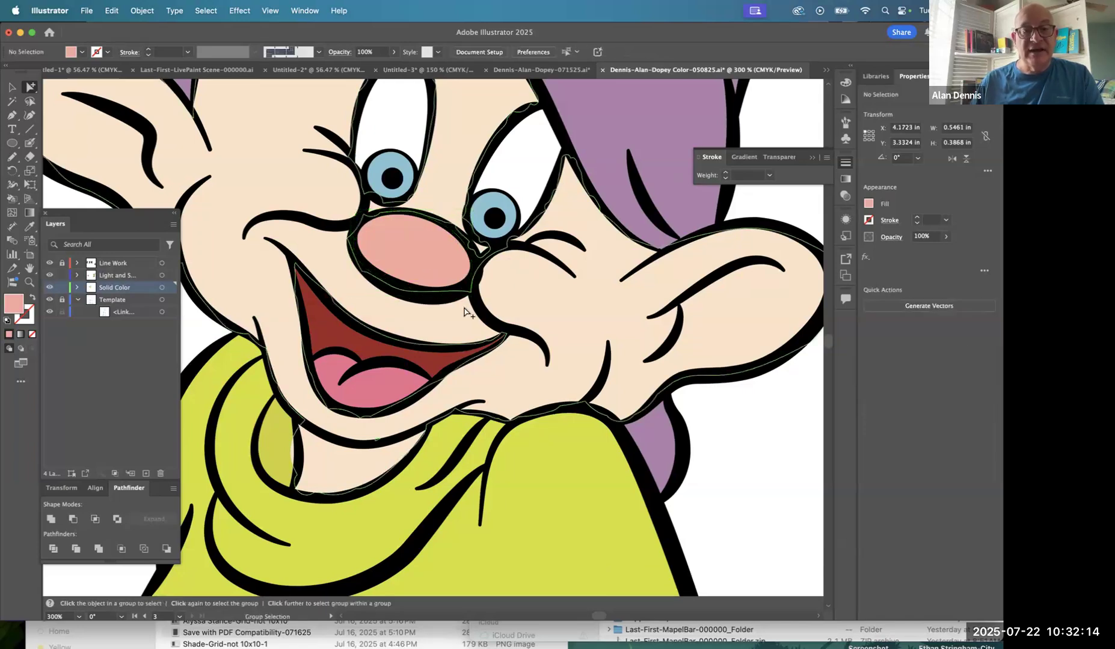
double_click(16, 304)
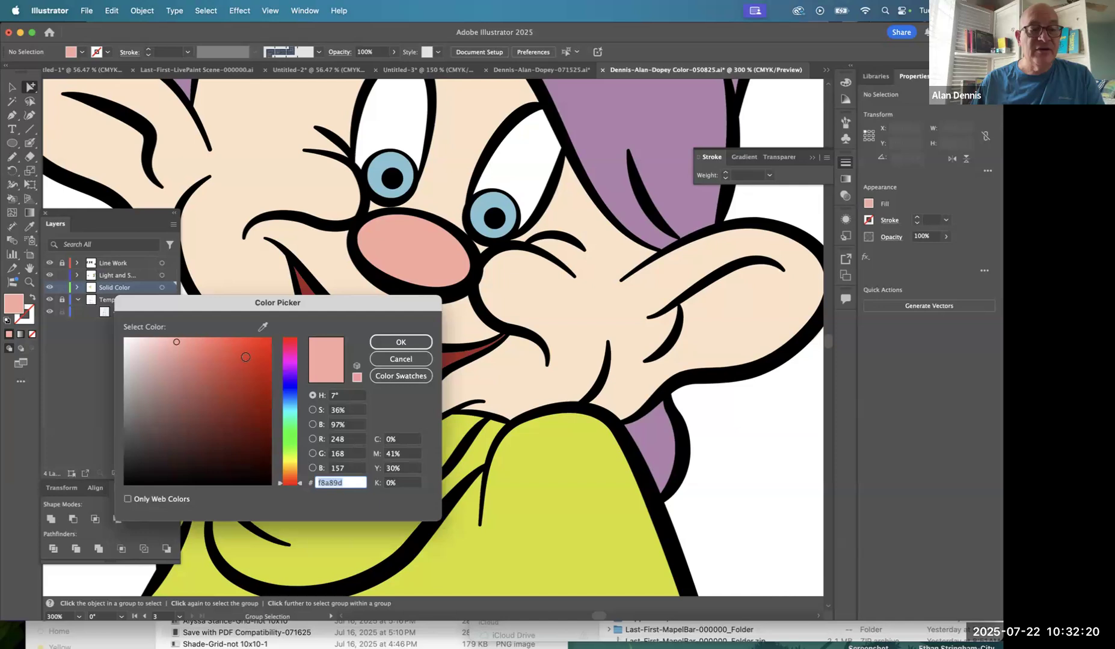
click(416, 358)
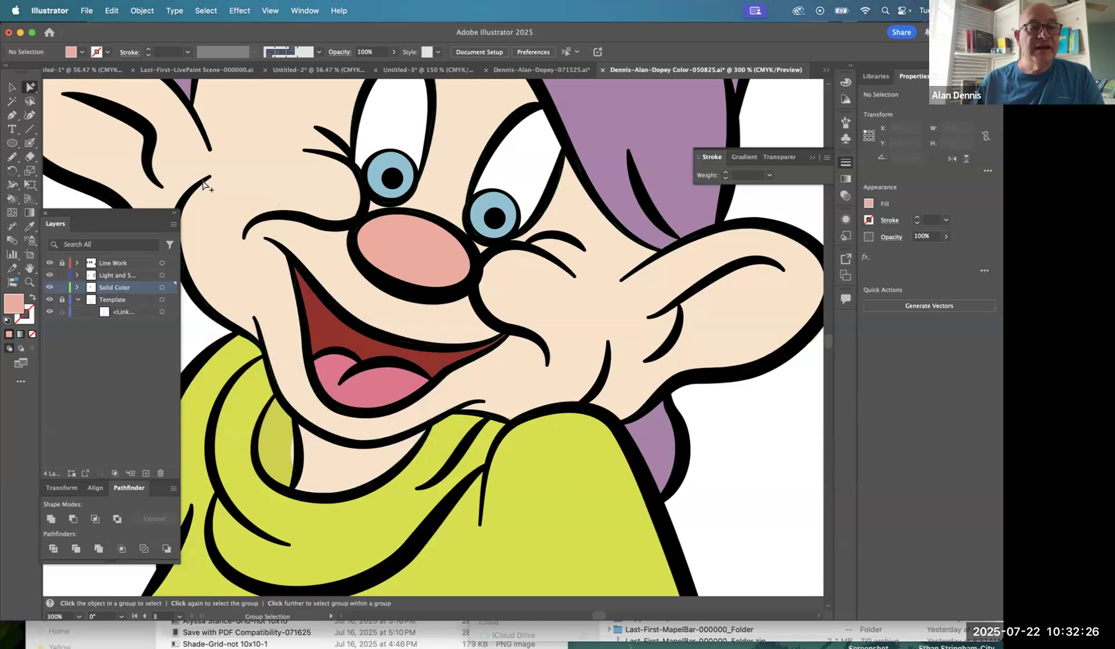
Lock the Solid Color layer and make the light and shade layer active for drawing with the Pen tool.
key(p)
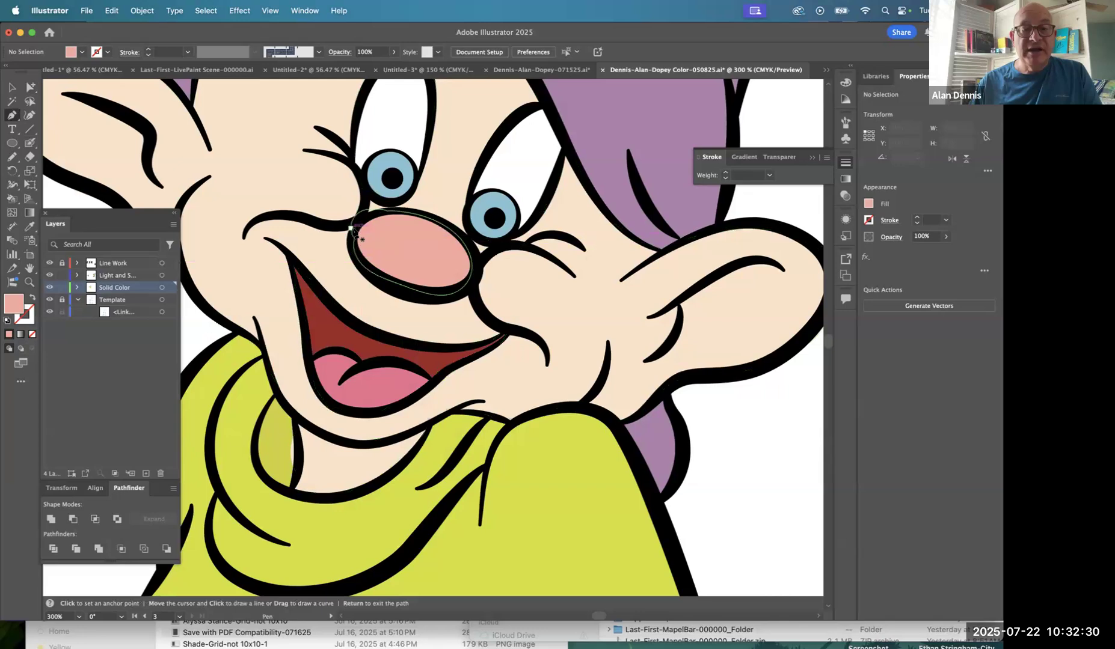
click(63, 288)
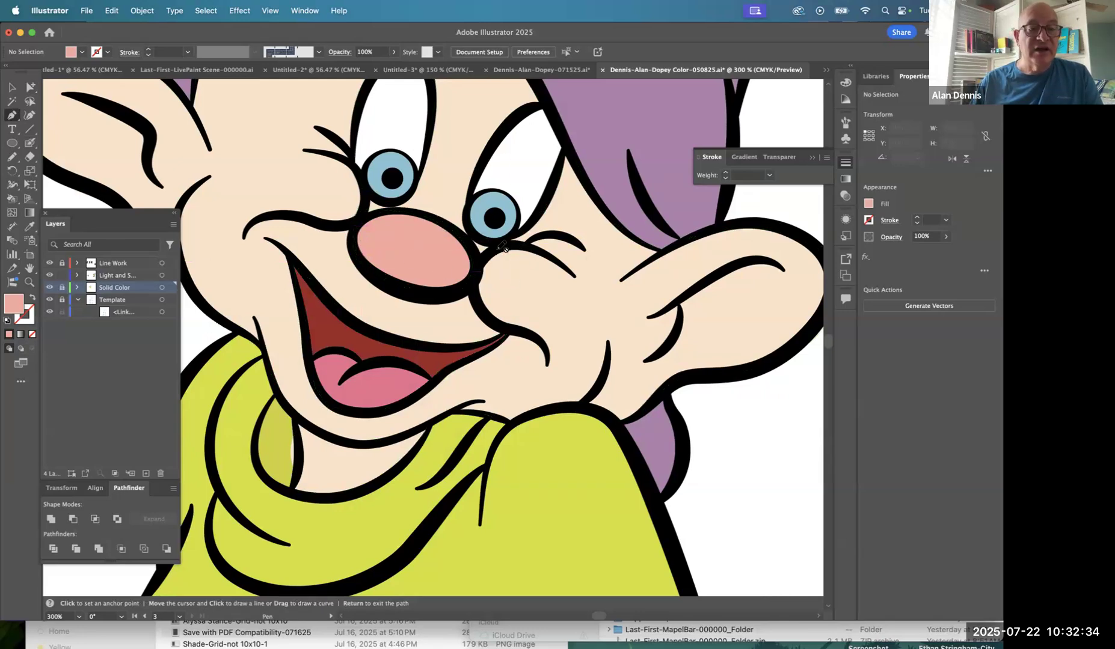
click(67, 276)
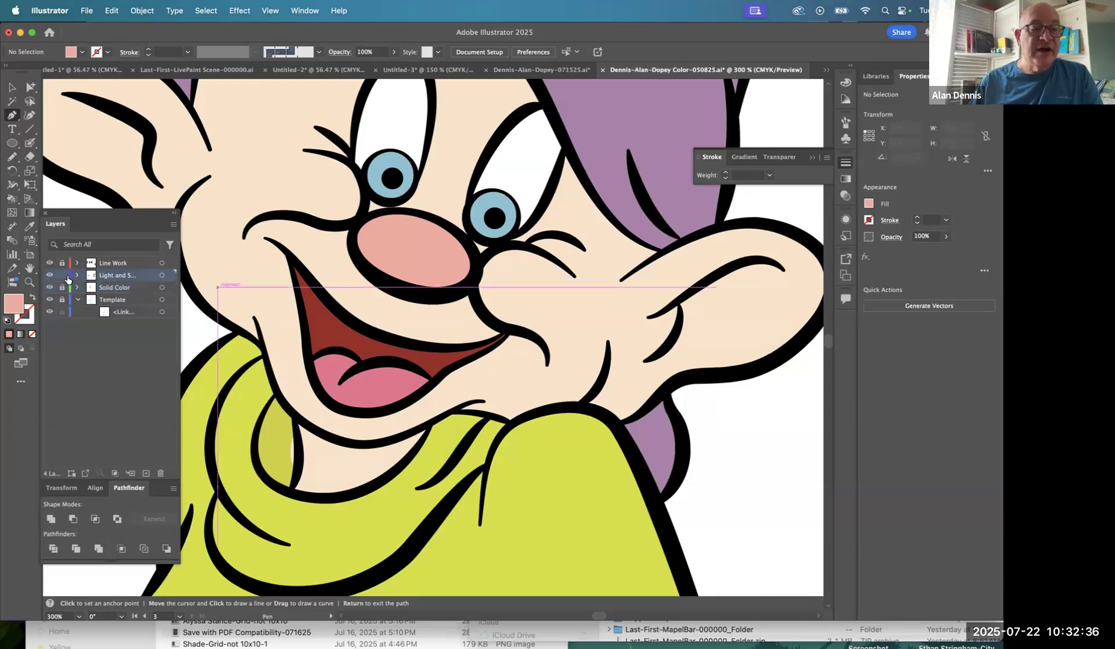
Draw a closed Pen shape along the lower edge of the flat Dopey's nose, with a curved upper edge across the nose.
click(356, 229)
click(354, 254)
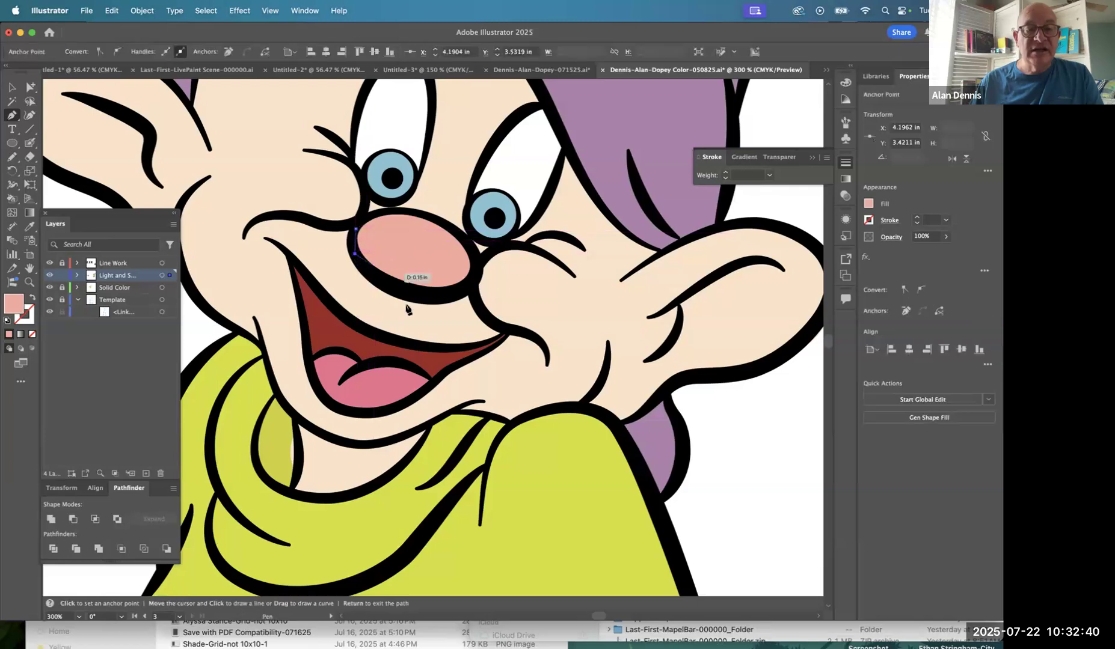
click(385, 287)
click(444, 294)
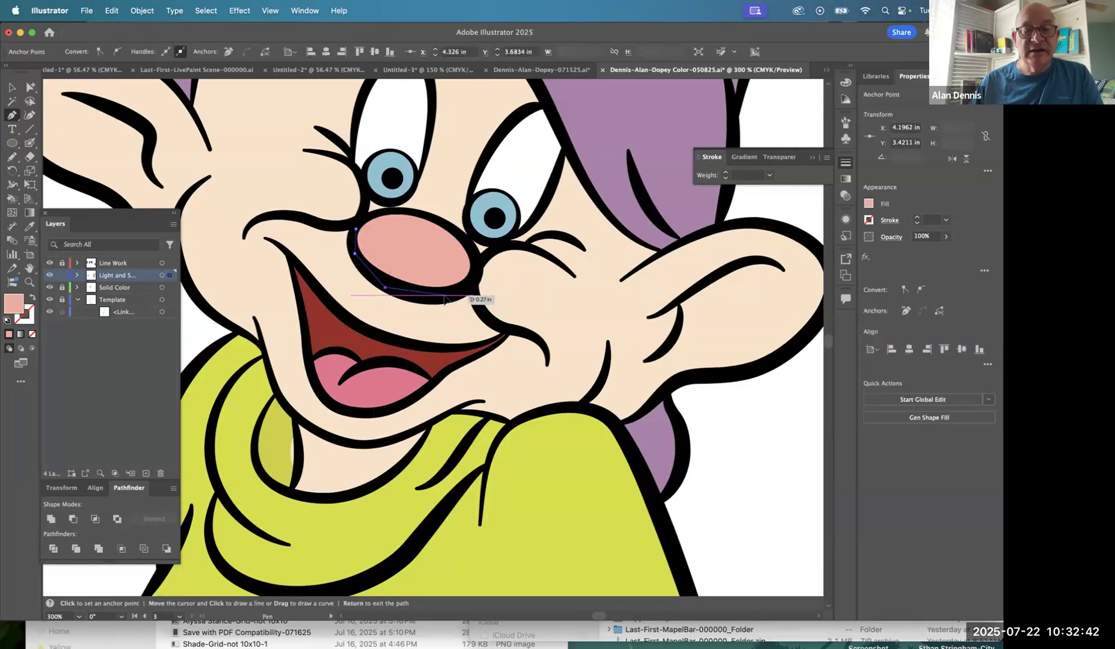
drag(471, 272, 372, 252)
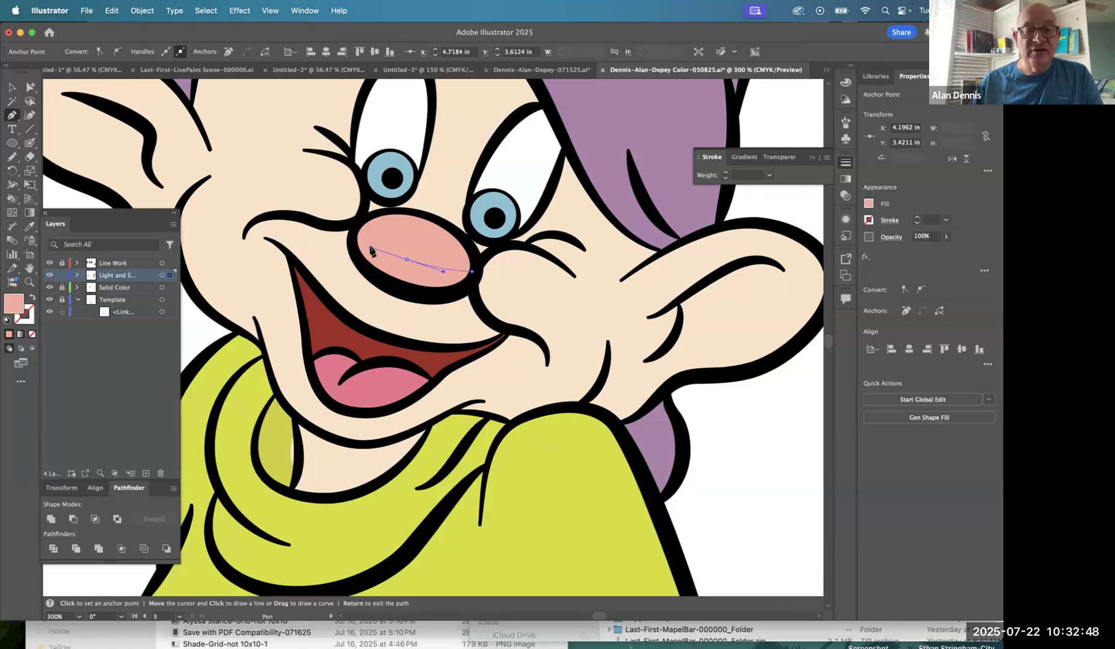
click(356, 229)
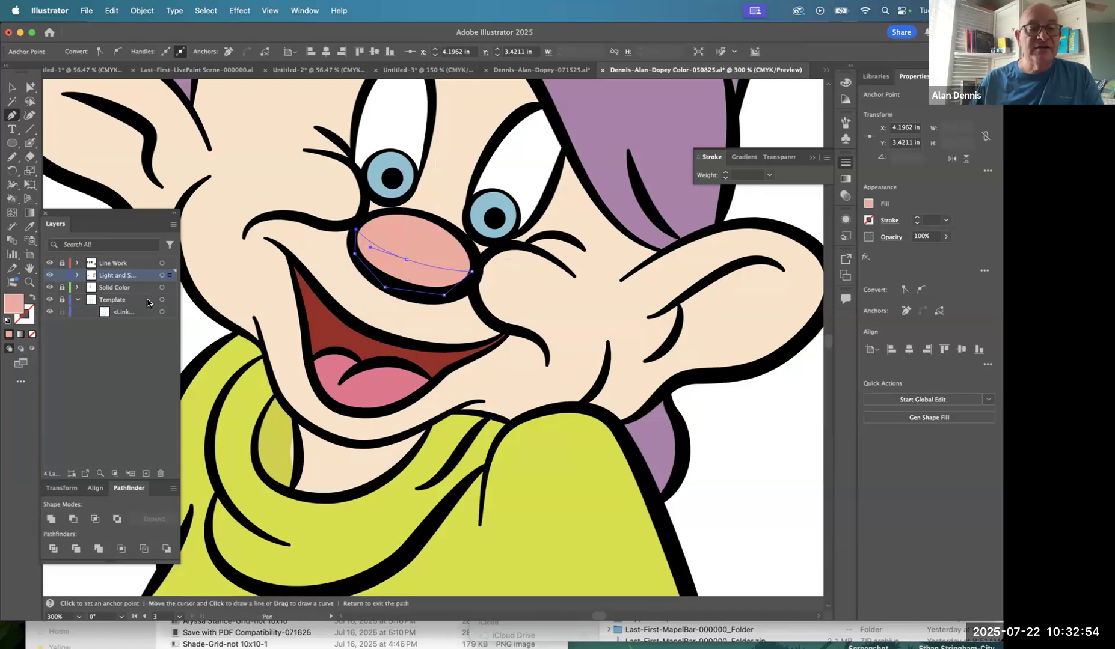
Set the nose shadow's fill to the darker pink db867d in the Color Picker.
double_click(13, 303)
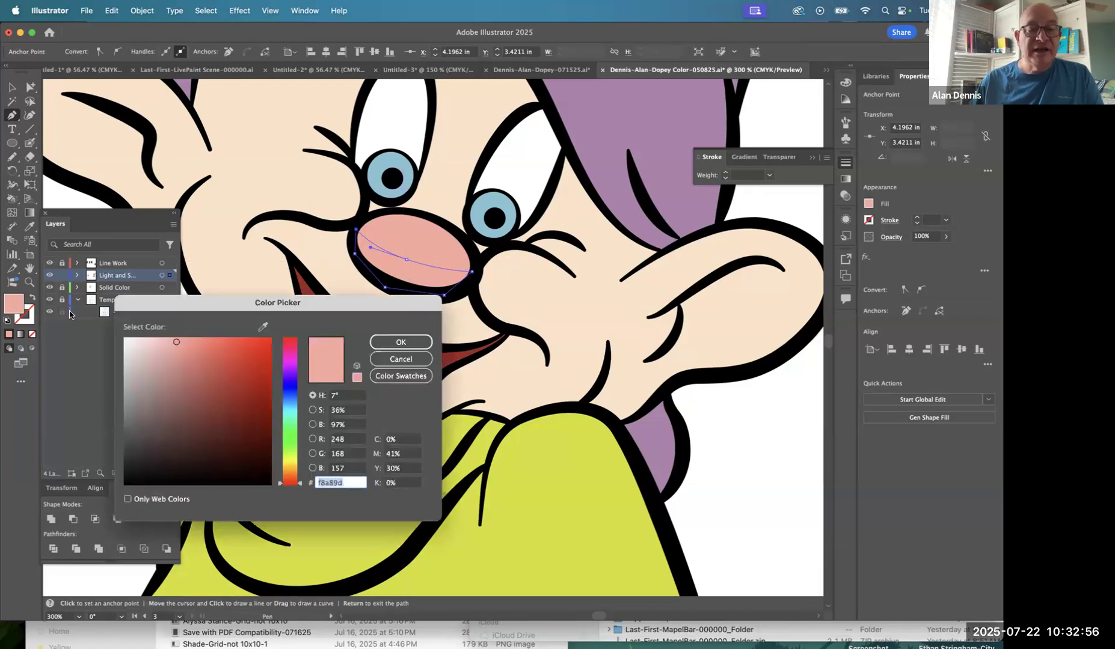
click(188, 357)
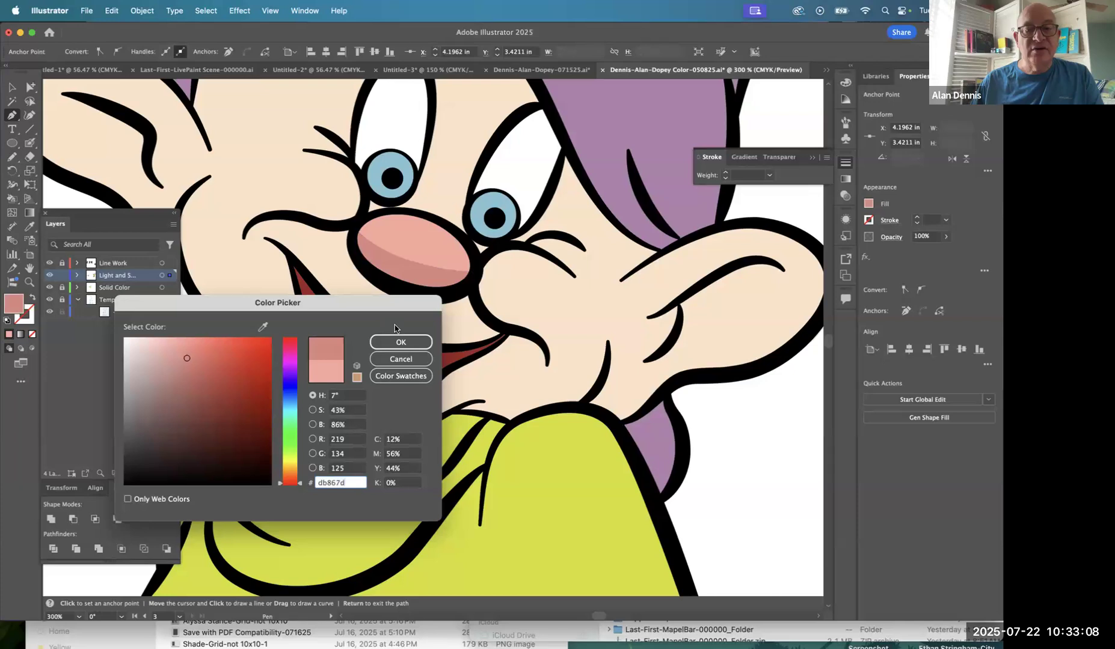
click(413, 341)
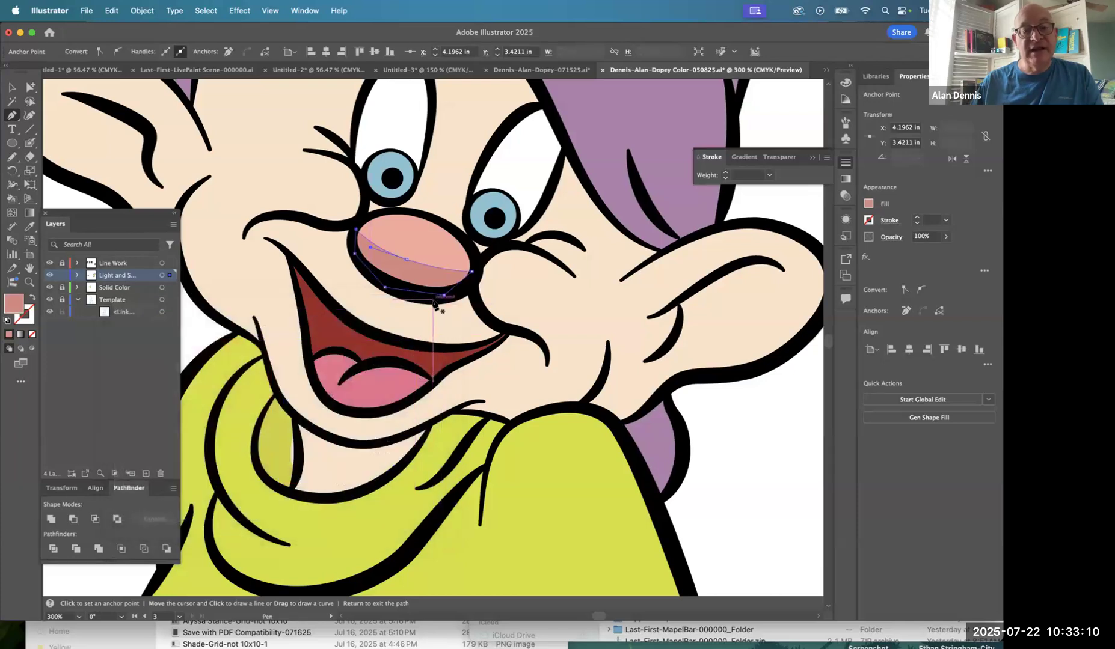
Reshape the nose shadow's upper edge: shift its middle anchor slightly down-left and raise its right end anchor to about X 4.73 in, Y 3.56 in.
key(a)
drag(408, 260, 403, 264)
click(511, 351)
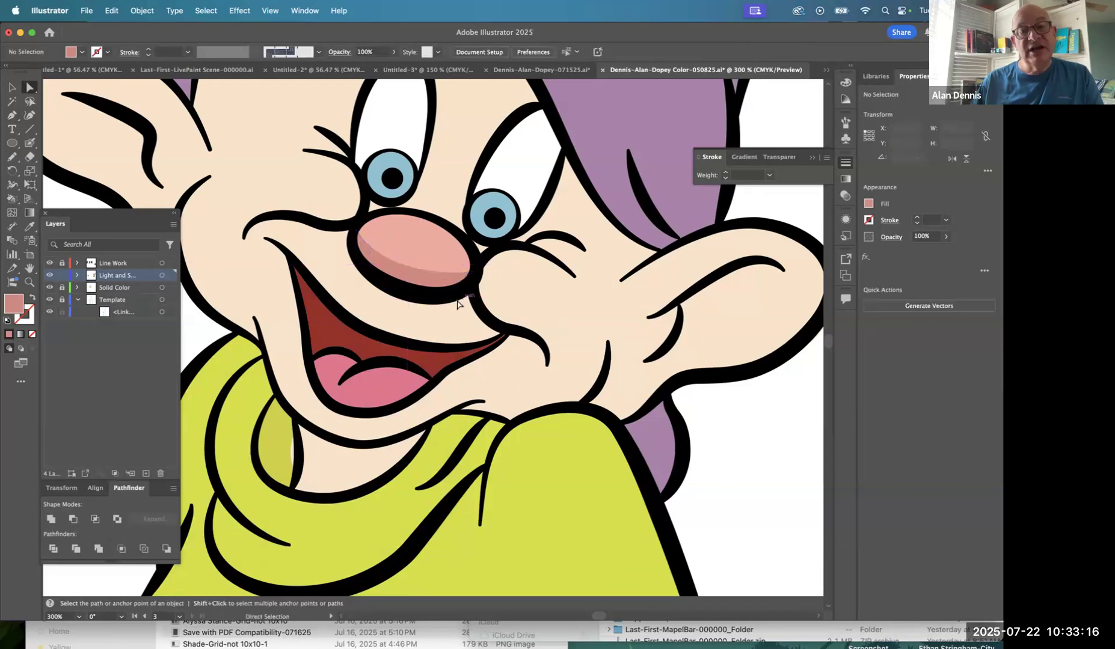
click(437, 285)
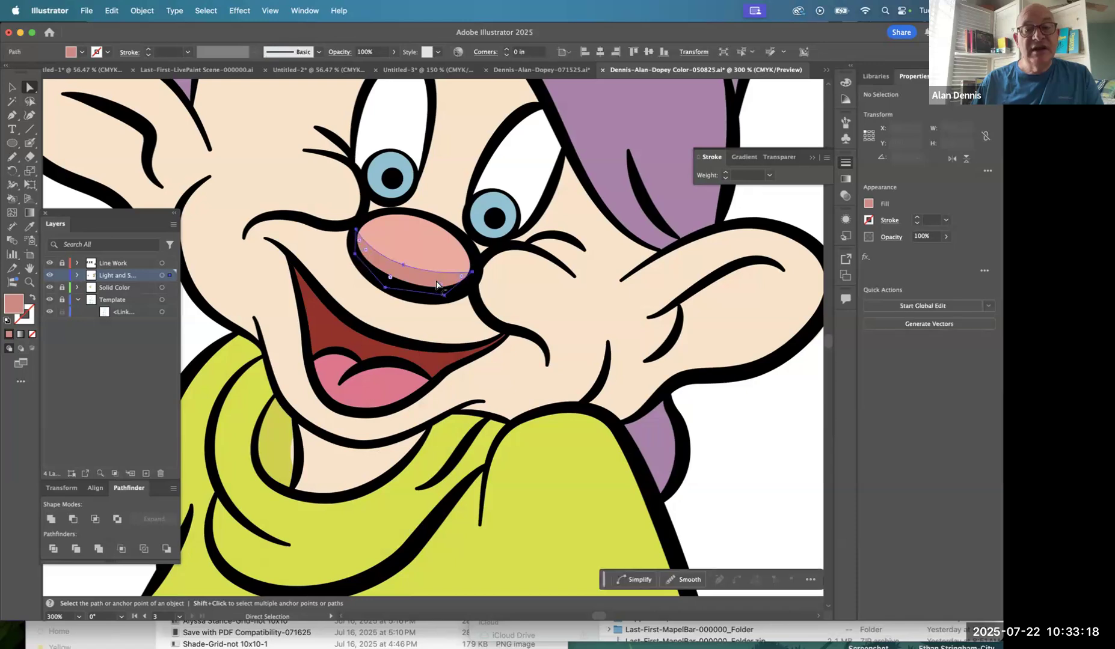
drag(471, 275, 472, 264)
key(super+z)
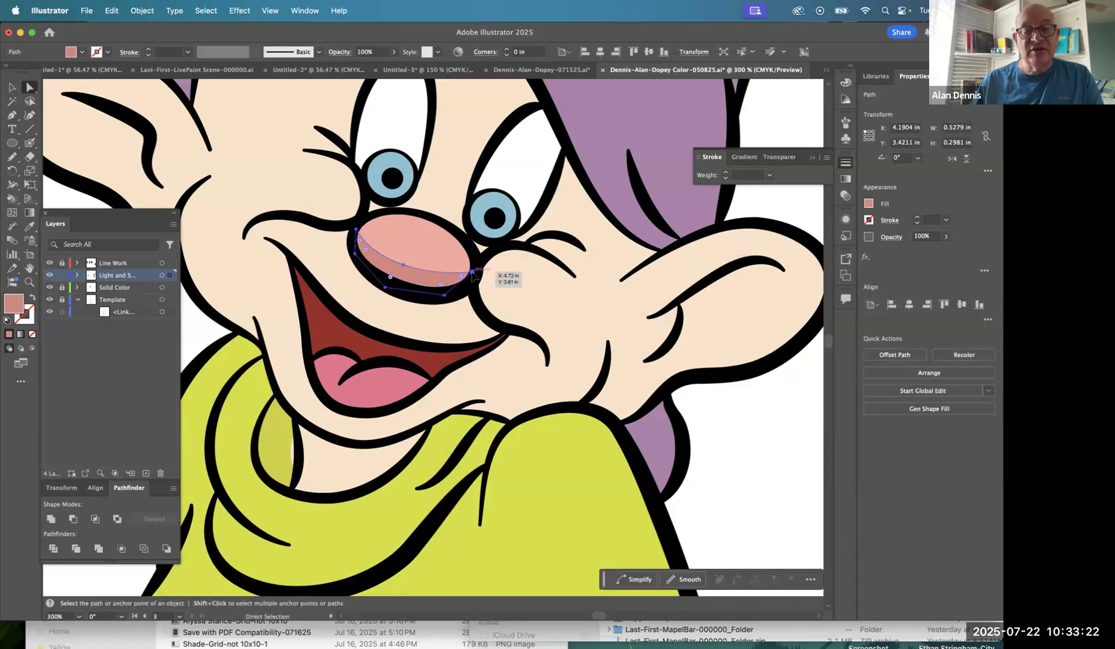
click(473, 274)
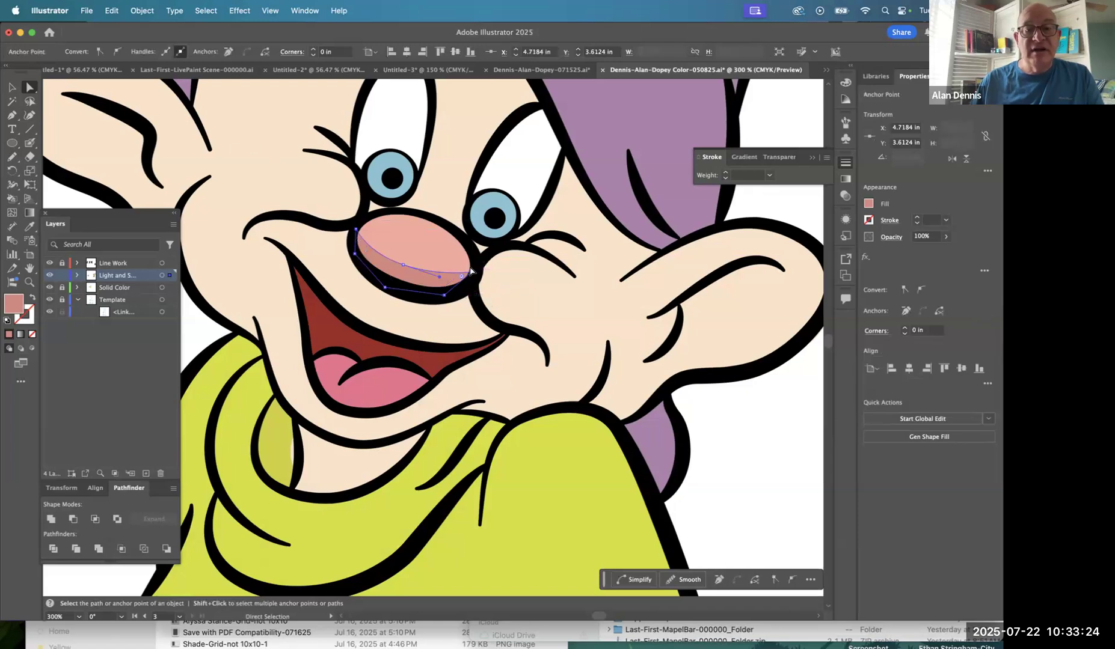
drag(474, 272, 475, 261)
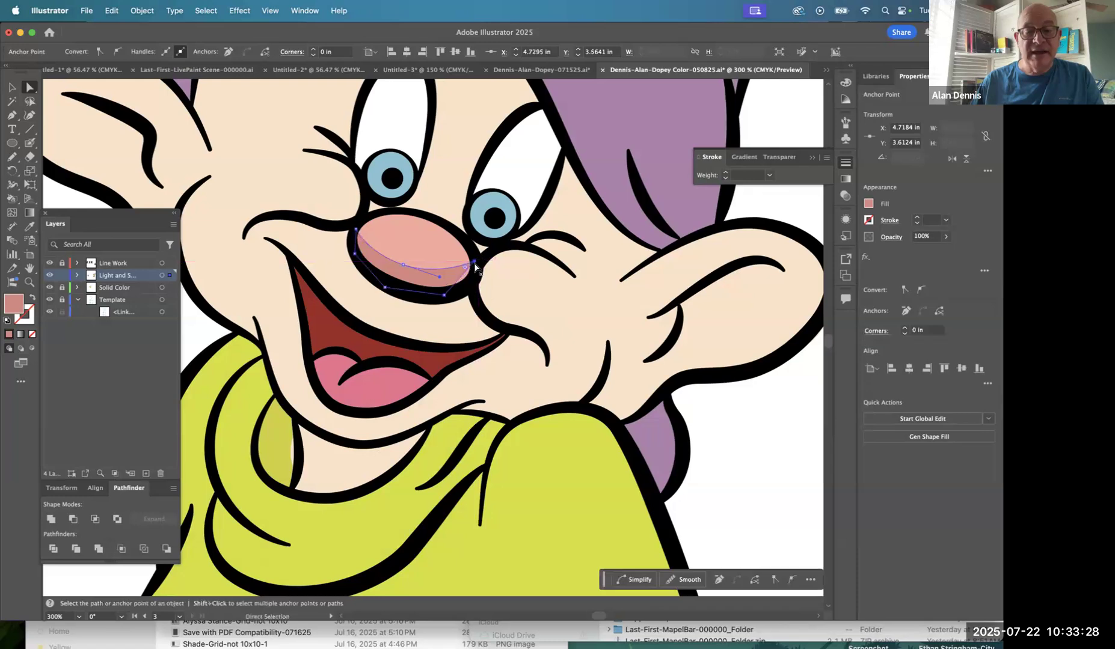
Convert the nose shadow's lower right corner anchor into a smooth curve, and deselect the shape.
key(shift+c)
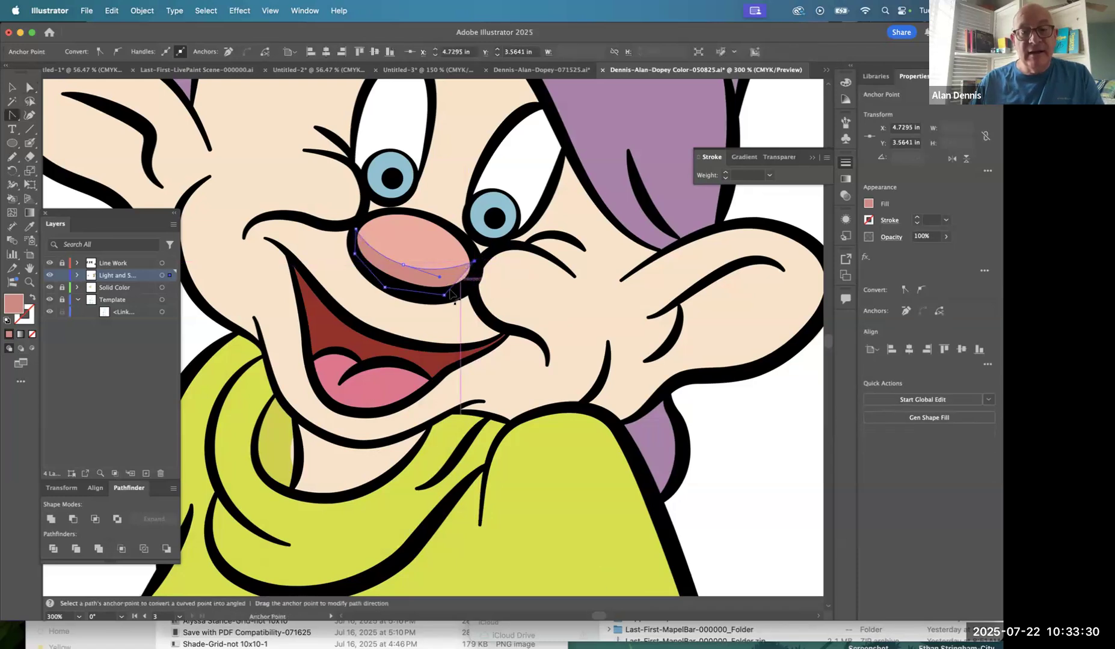
drag(444, 299, 469, 296)
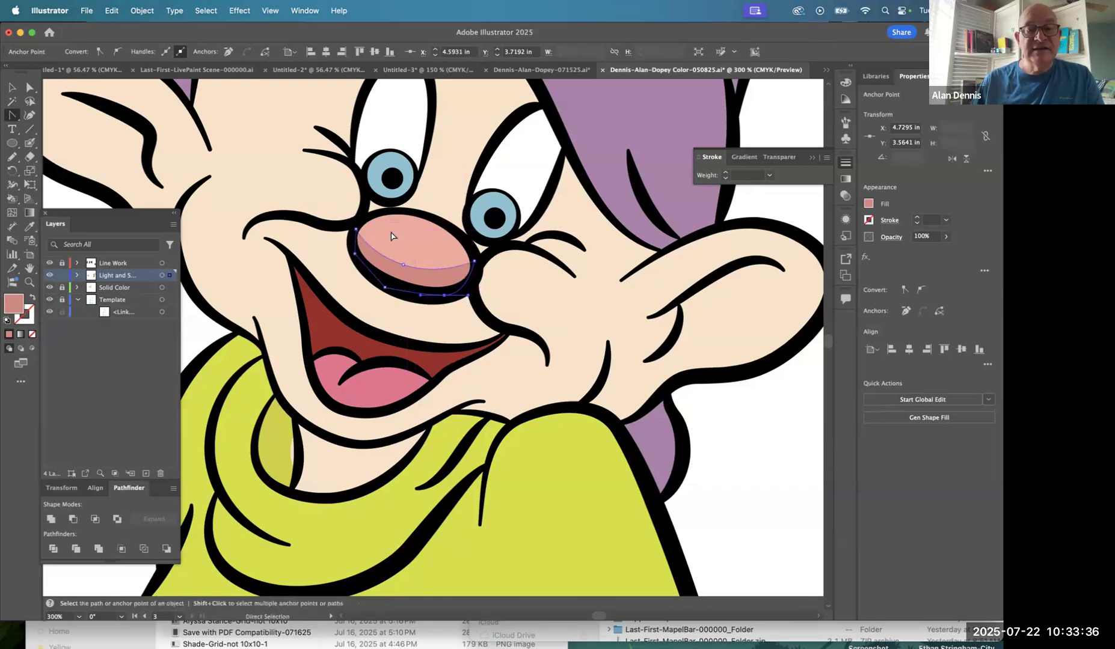
super+click(406, 241)
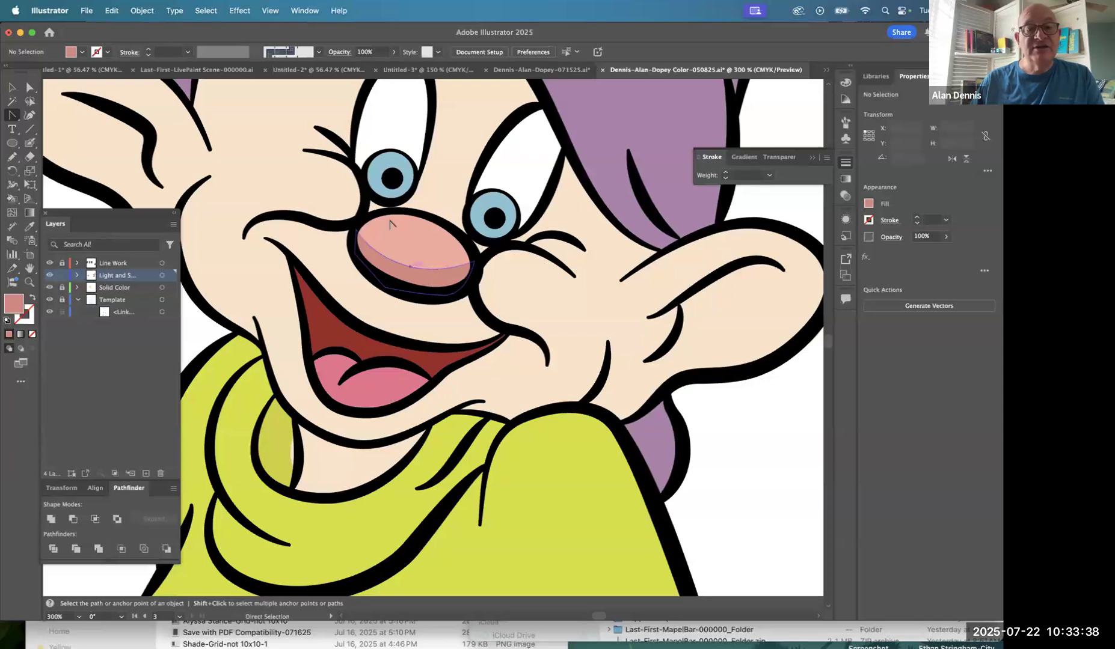
Draw a highlight ellipse about 0.15 by 0.09 in on the upper nose, rotated to about 341° and positioned toward the upper left.
click(12, 143)
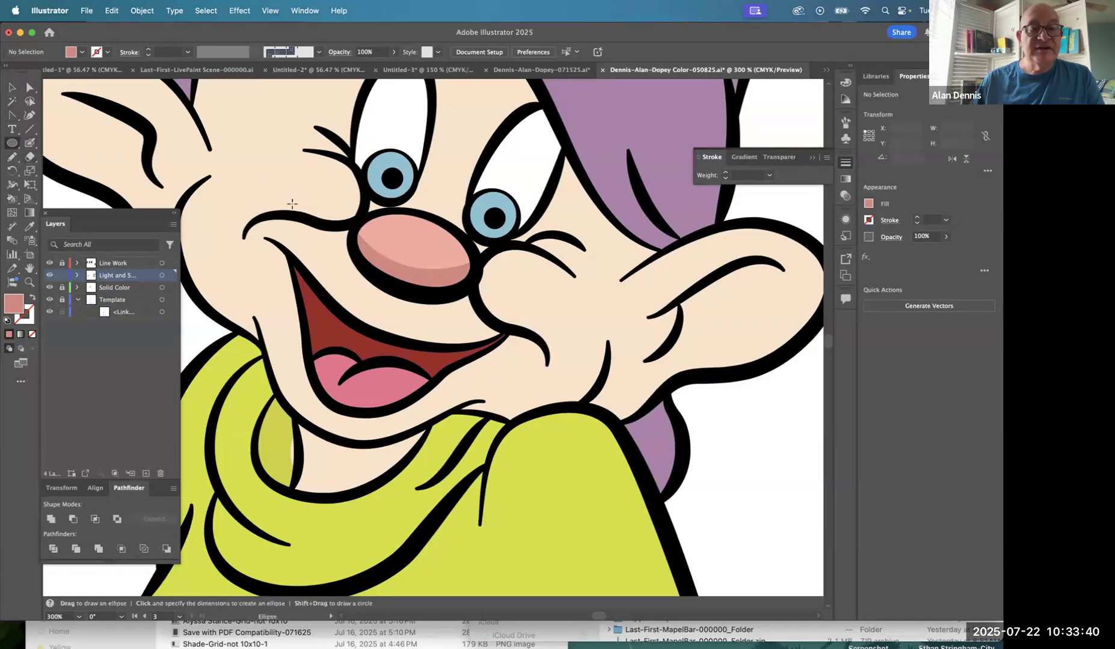
drag(393, 230, 423, 262)
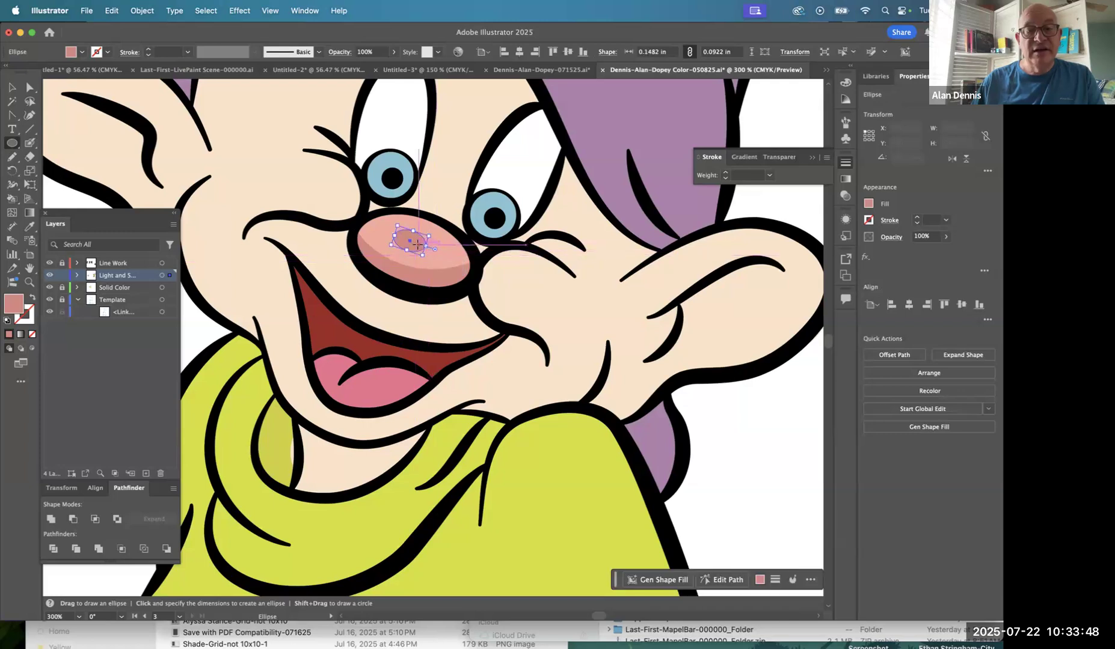
key(super)
drag(410, 242, 409, 241)
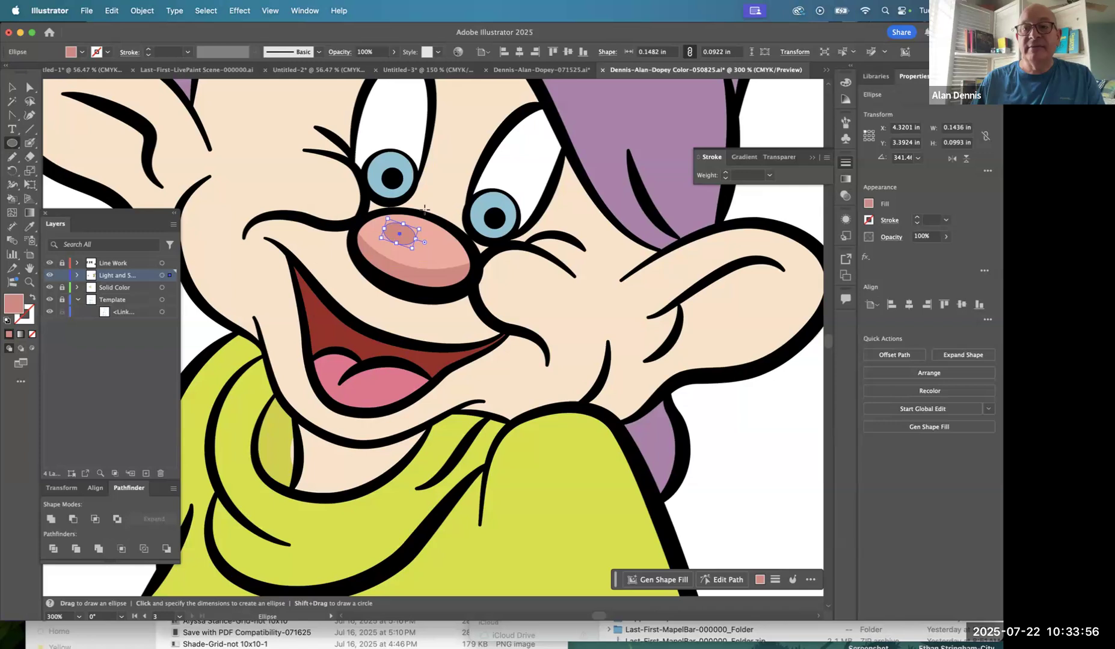
Fill the nose highlight ellipse with white, and deselect it.
click(845, 83)
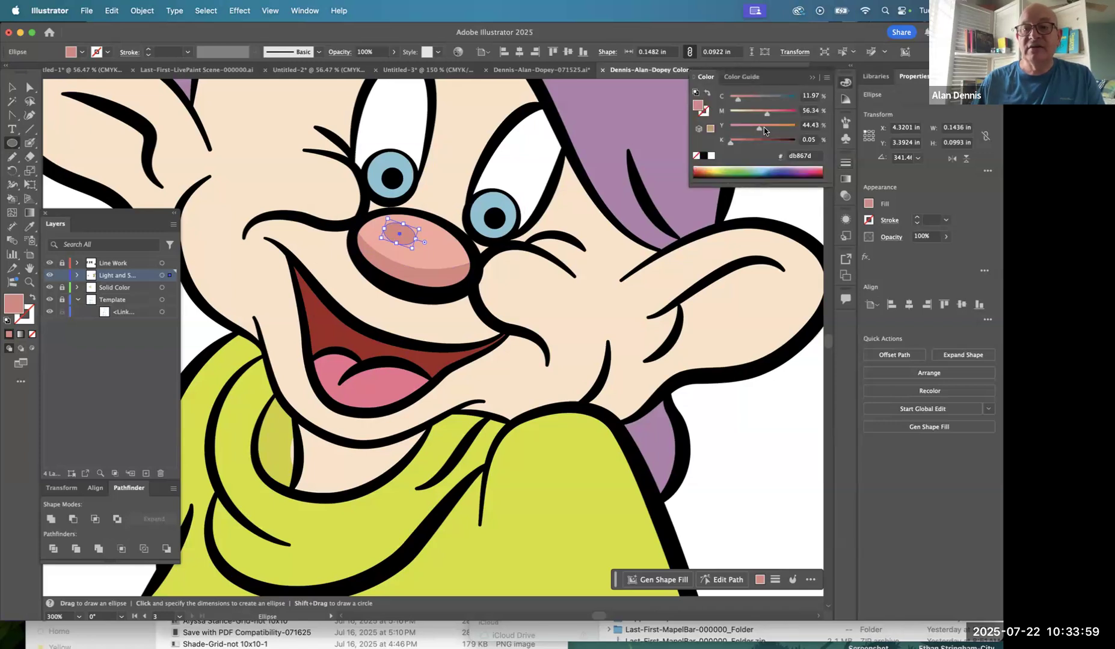
click(712, 157)
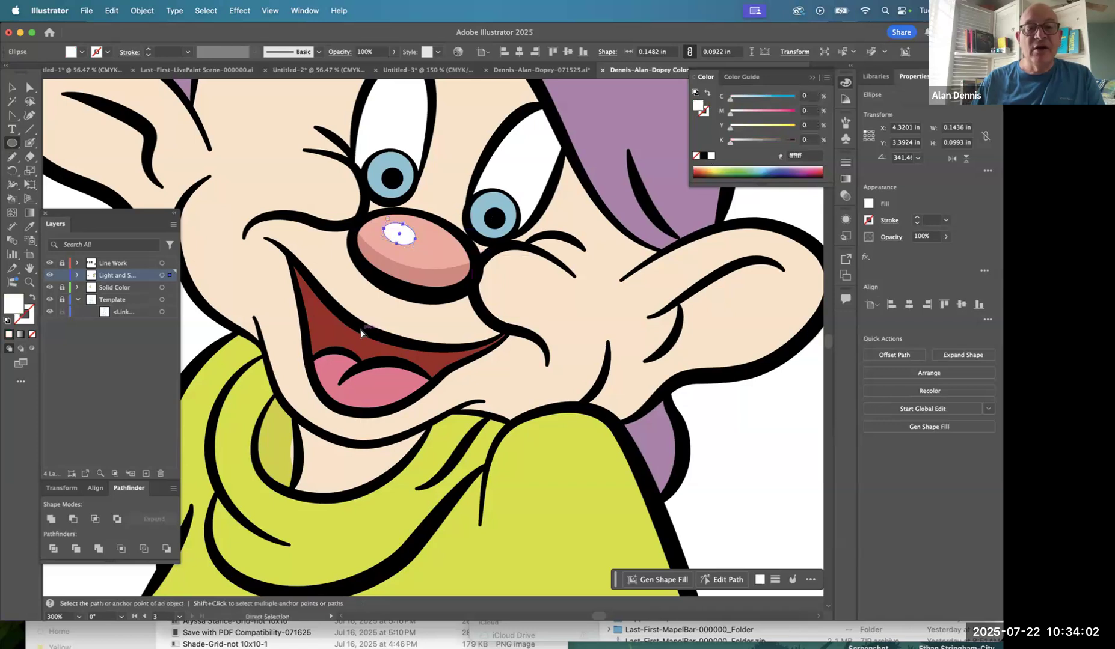
key(super+shift+a)
Apply a Gaussian Blur with a radius of 3.2923 pixels to both the nose shadow and the white highlight ellipse.
key(a)
click(430, 279)
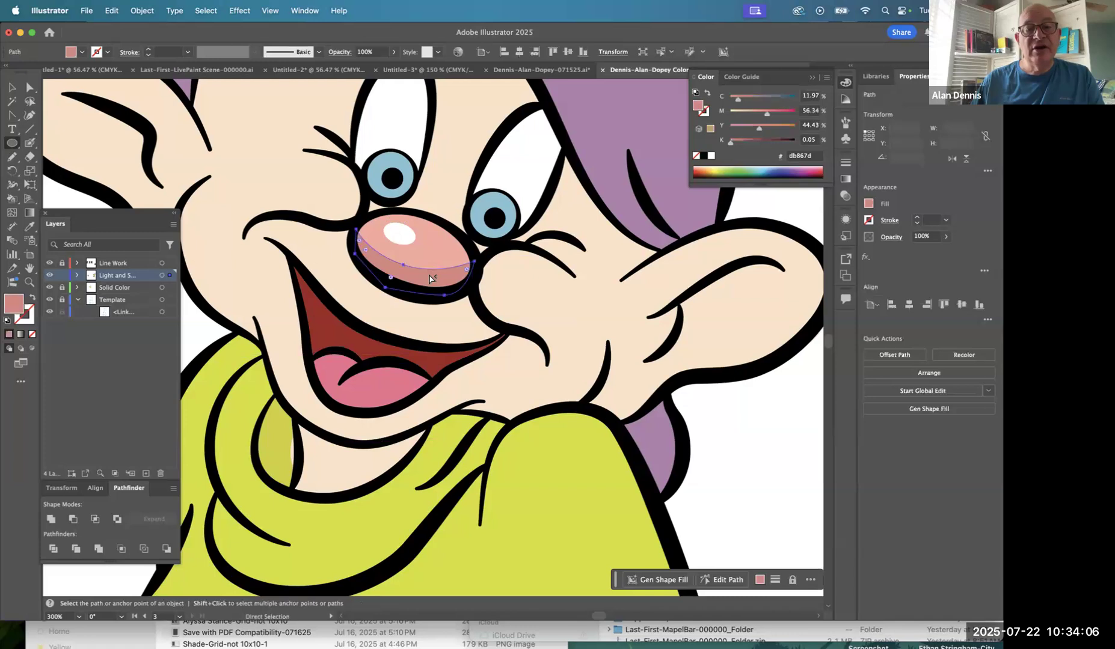
key(l)
shift+super+click(399, 236)
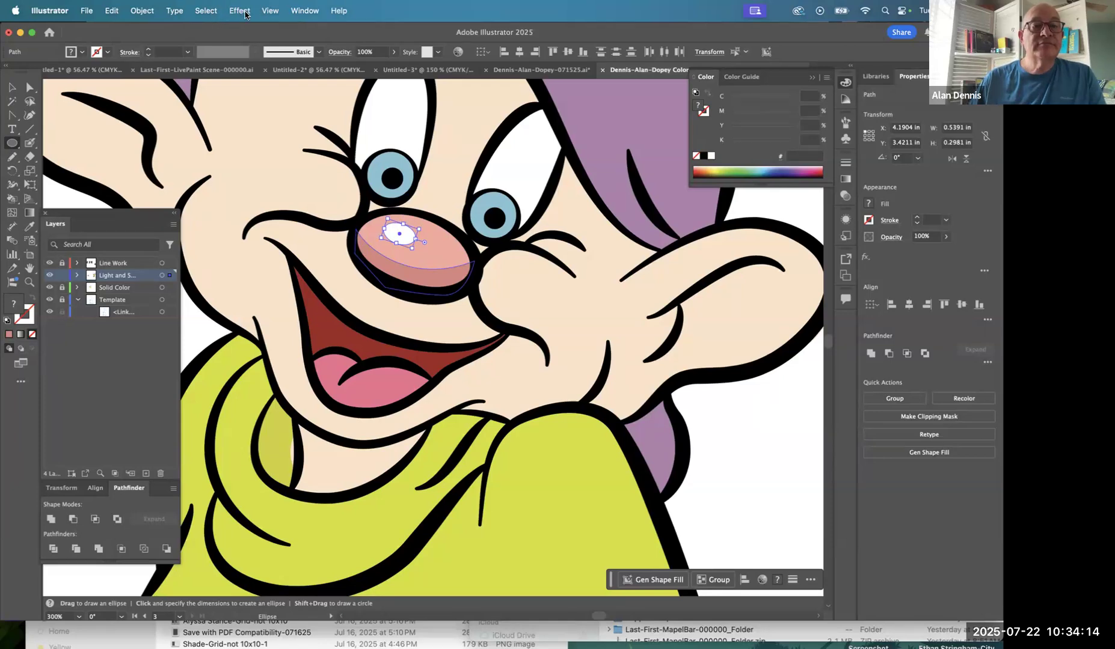
click(241, 11)
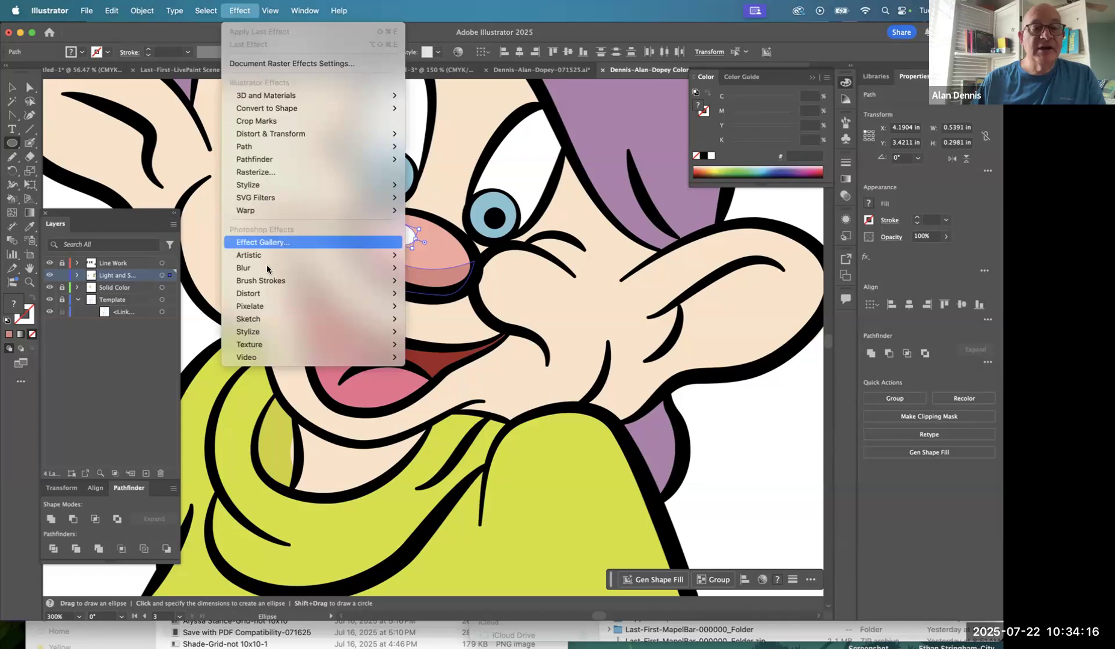
mouse_move(267, 268)
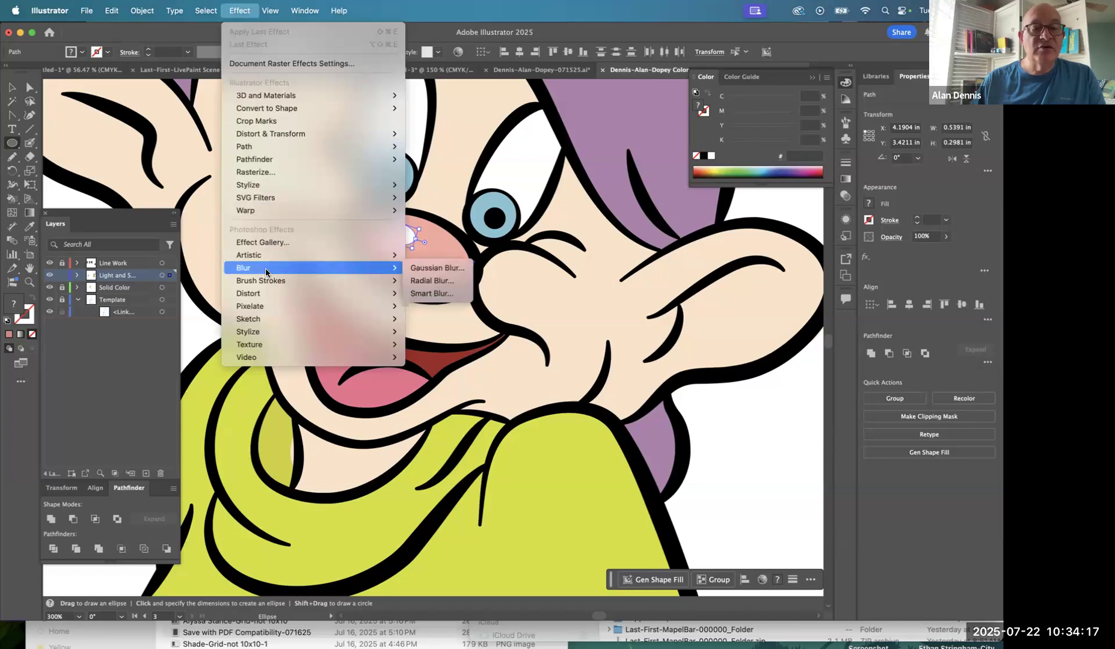
click(437, 271)
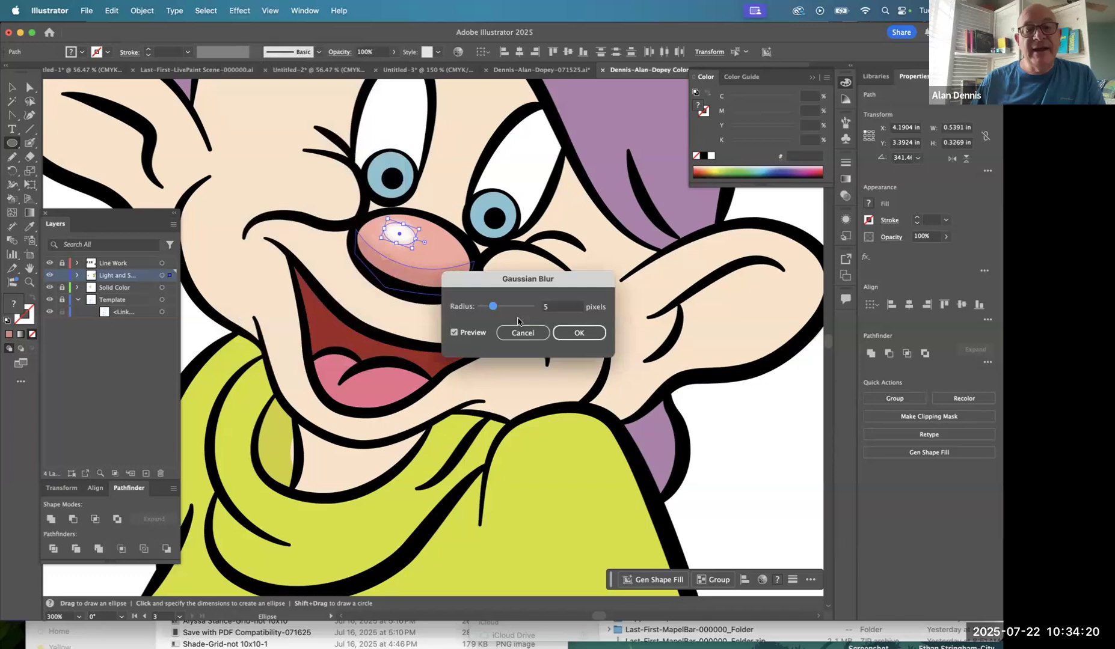
drag(493, 309, 490, 308)
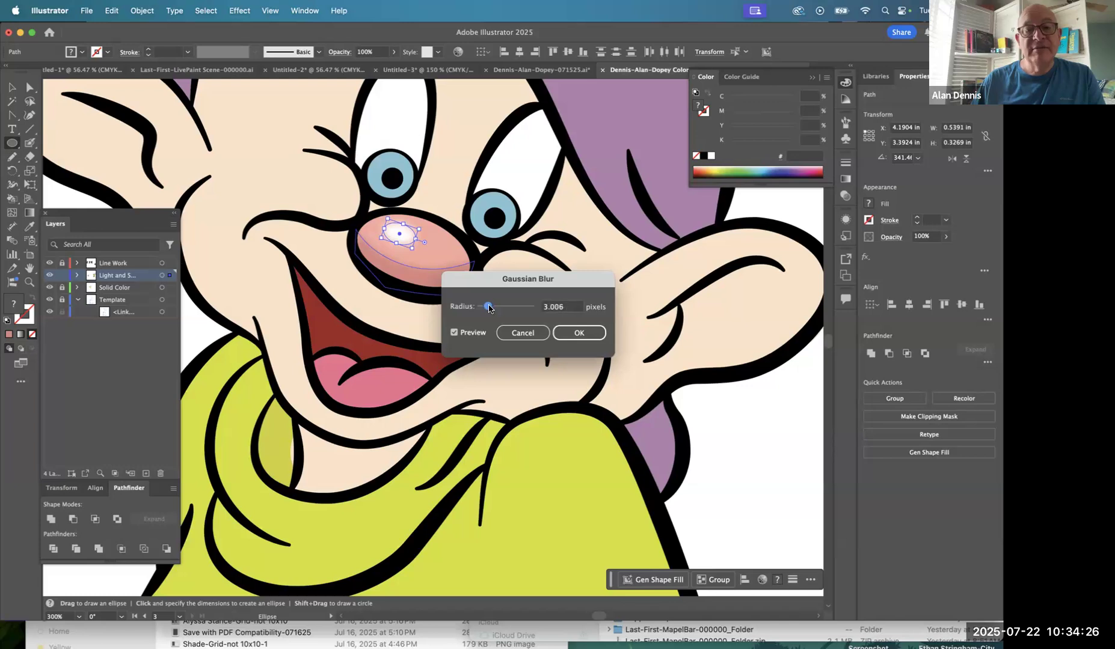
drag(490, 310, 490, 311)
click(574, 333)
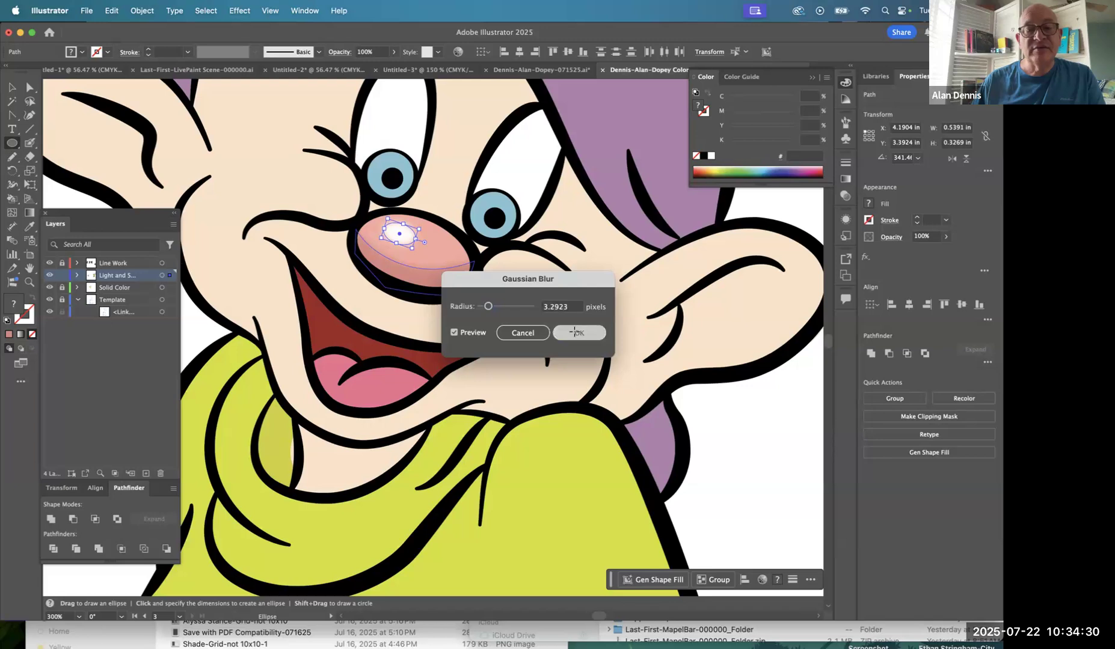
super+click(455, 352)
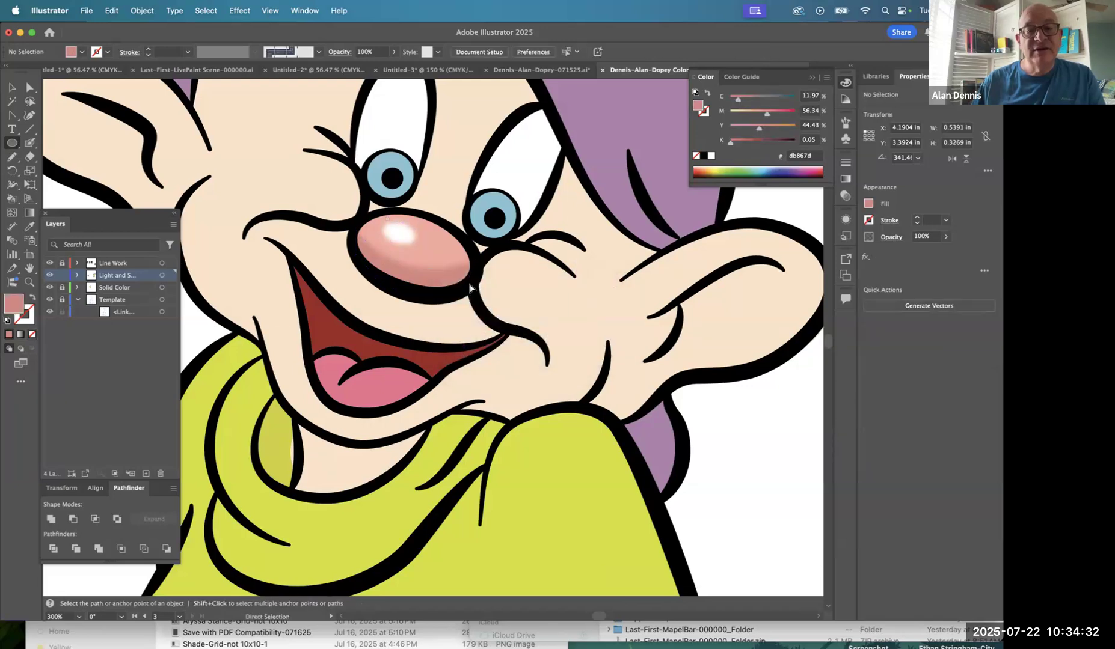
Lower the white nose highlight's opacity to 59%, and deselect it.
drag(383, 221, 419, 246)
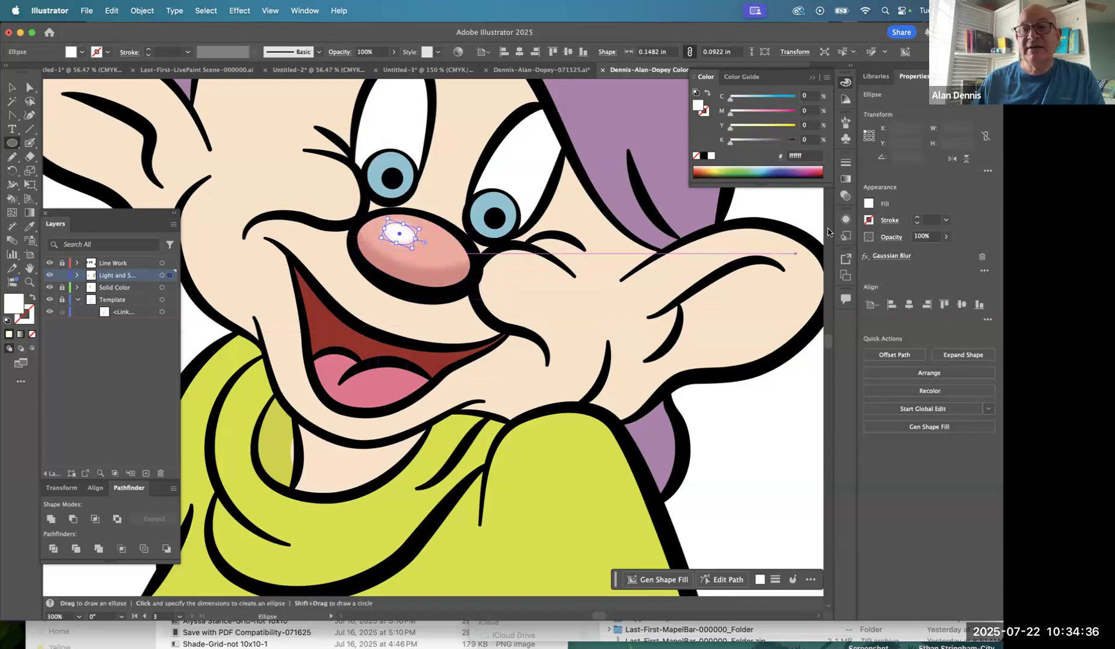
click(846, 197)
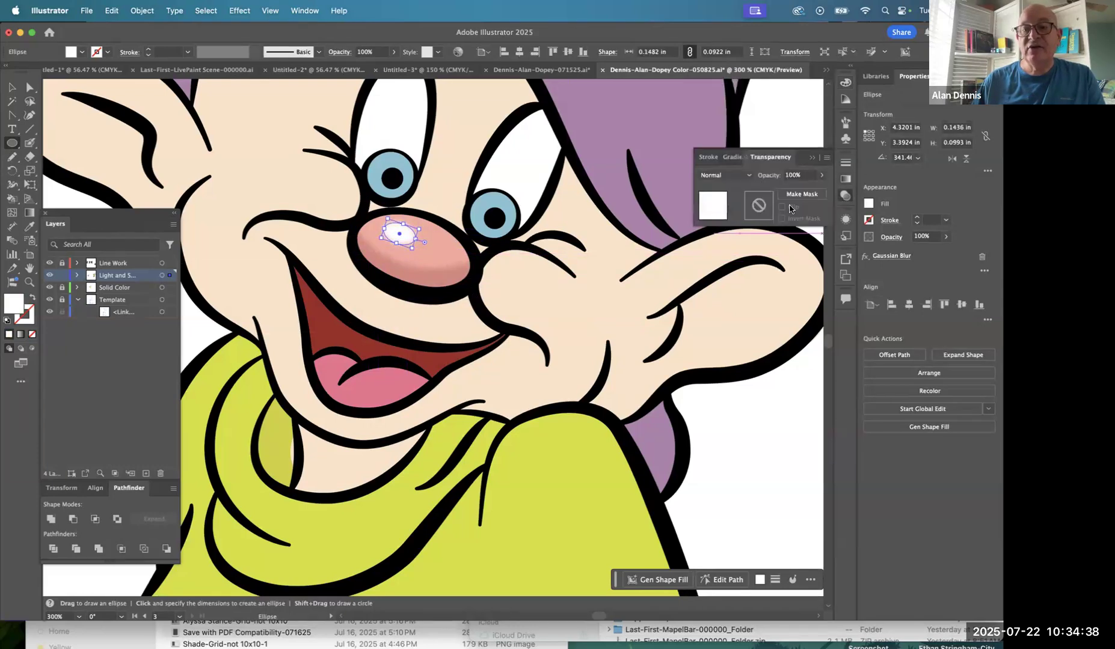
click(821, 176)
drag(820, 192, 809, 191)
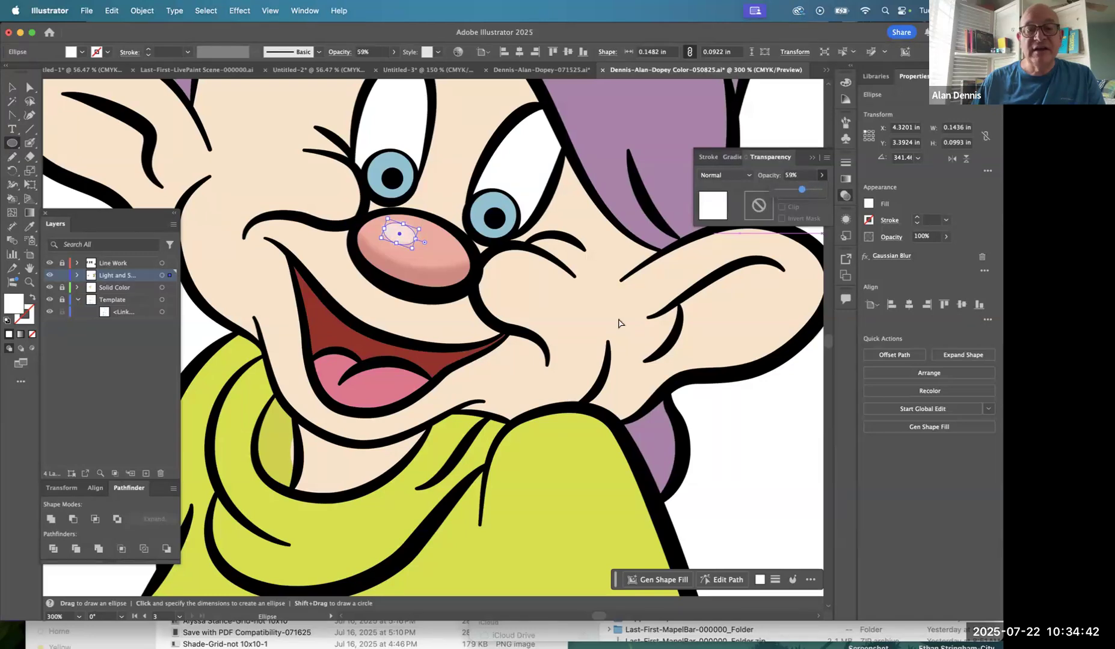
super+click(616, 323)
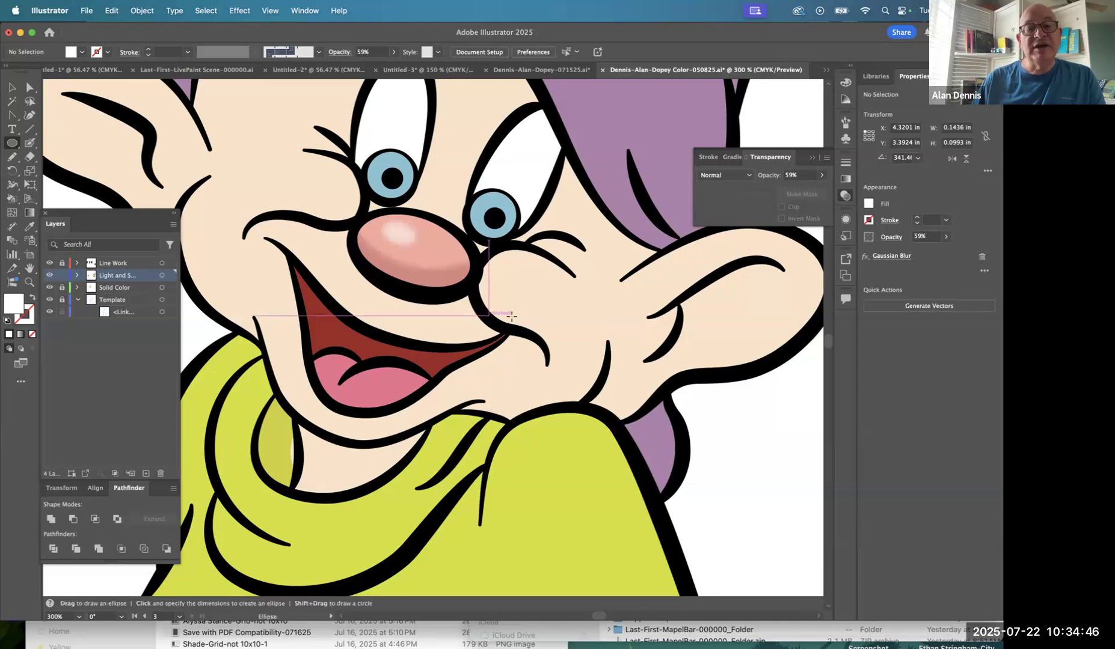
Sample the hat's flat purple as the current fill with the Eyedropper, and unlock the Solid Color layer.
key(super+minus)
key(super+minus)
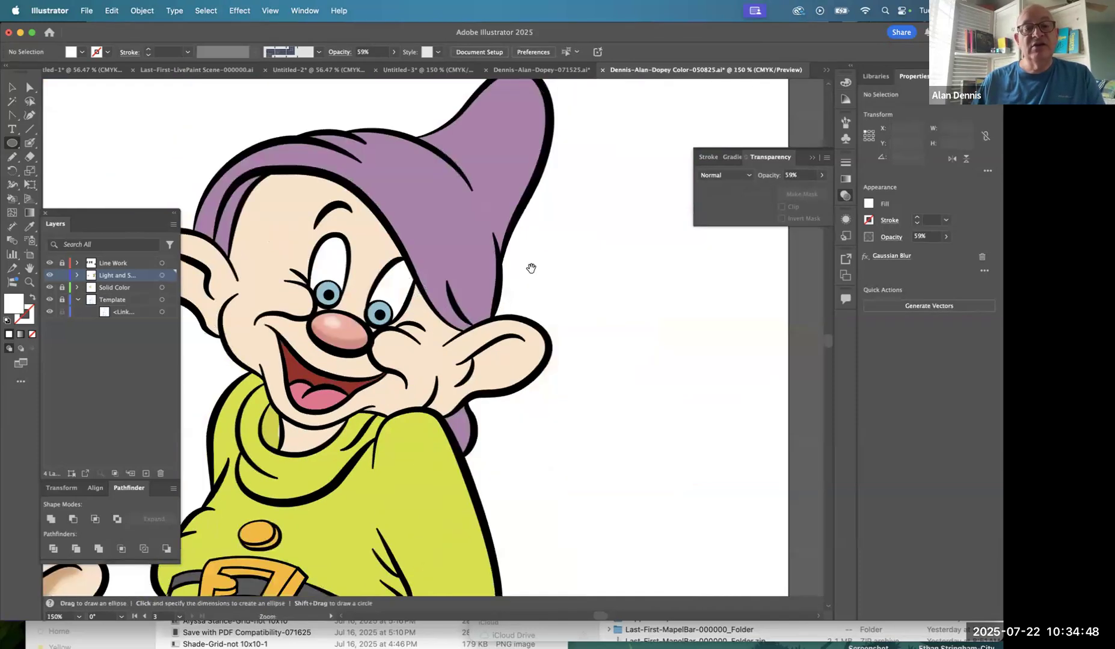
drag(540, 292, 557, 307)
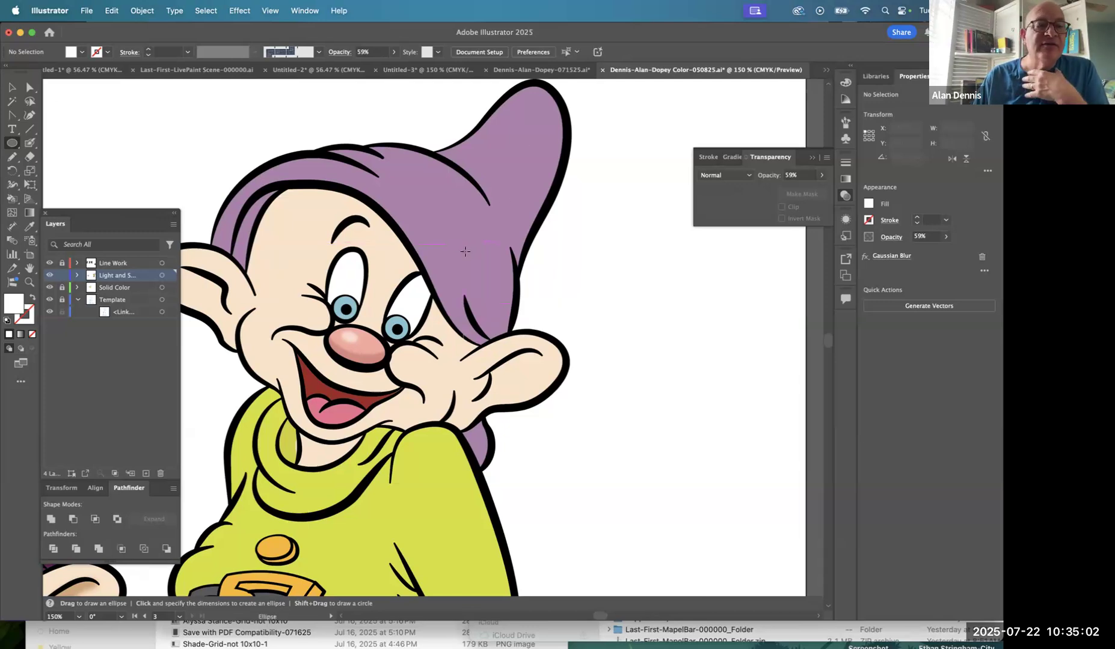
key(a)
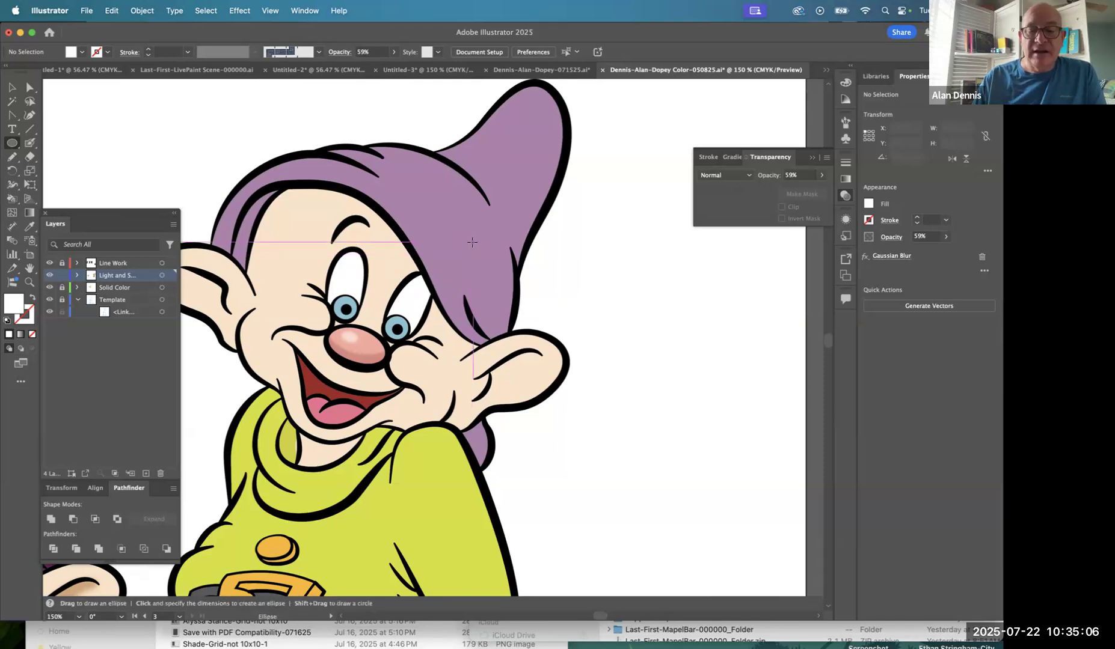
key(i)
click(472, 242)
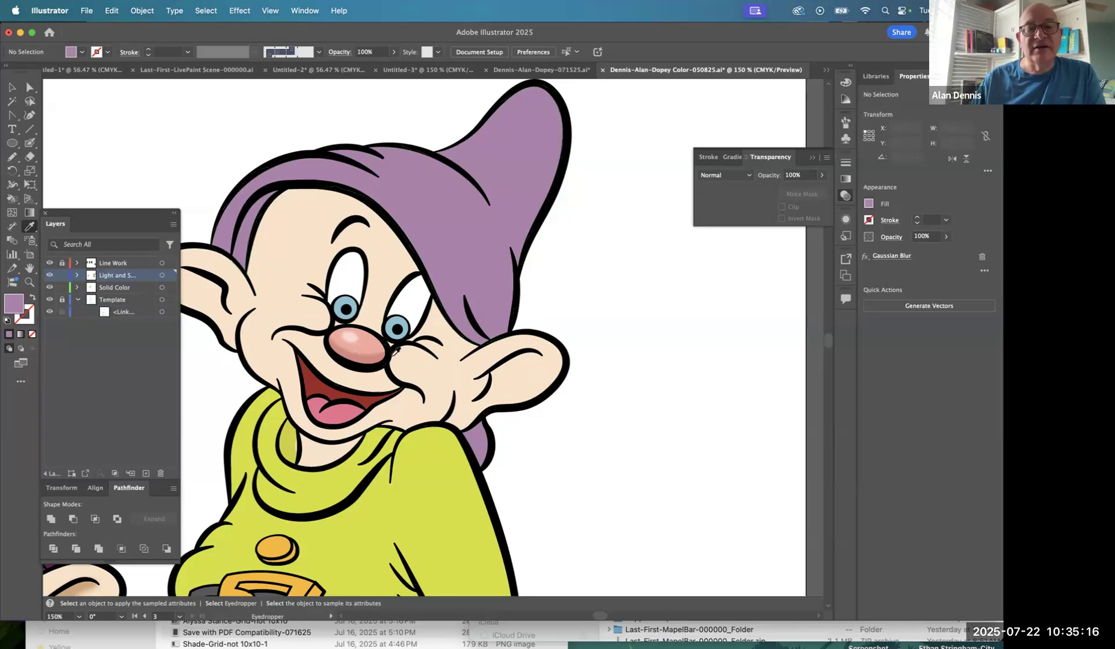
Select the flat purple hat shape on the Solid Color layer, and bring up the Gradient tool with its settings floating beside the artwork.
key(a)
click(468, 260)
key(i)
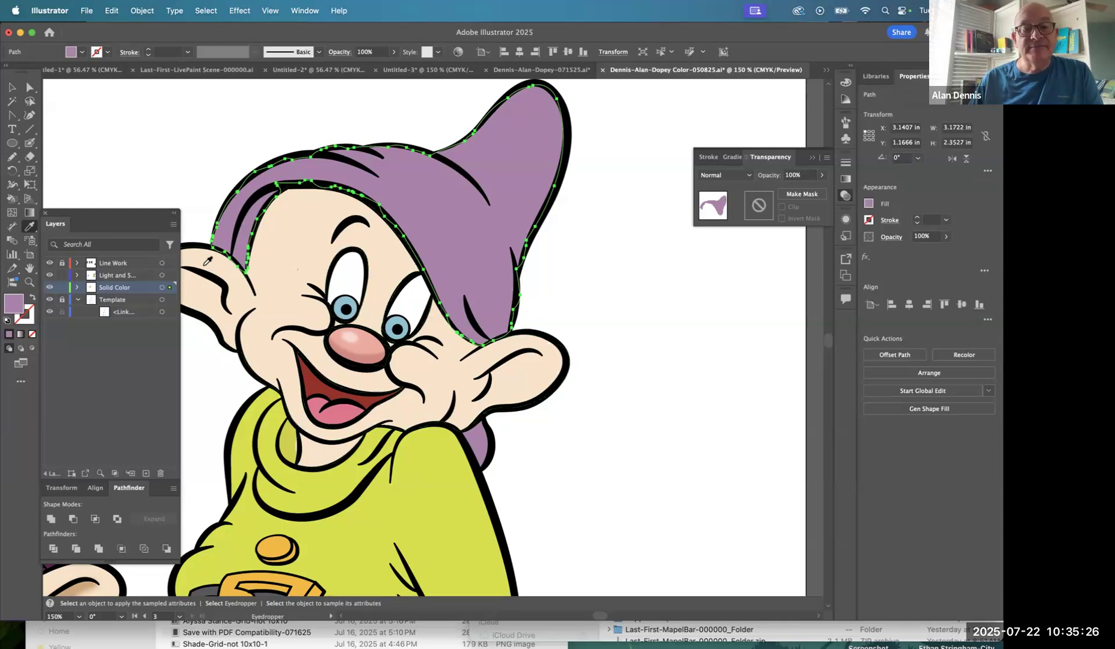
click(30, 212)
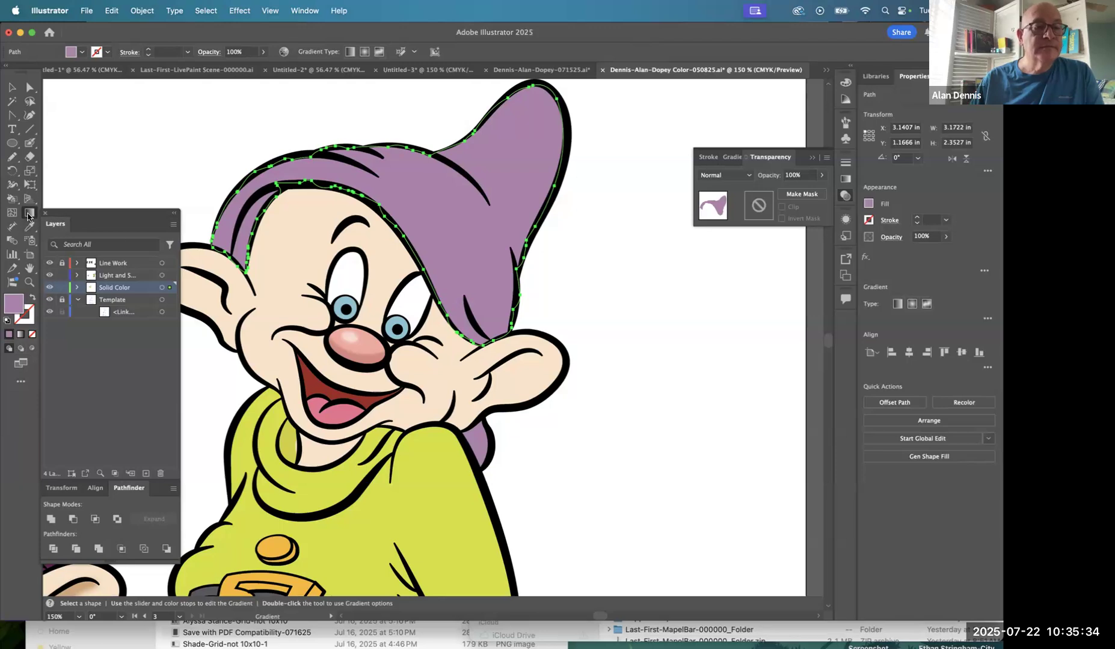
drag(111, 213, 130, 114)
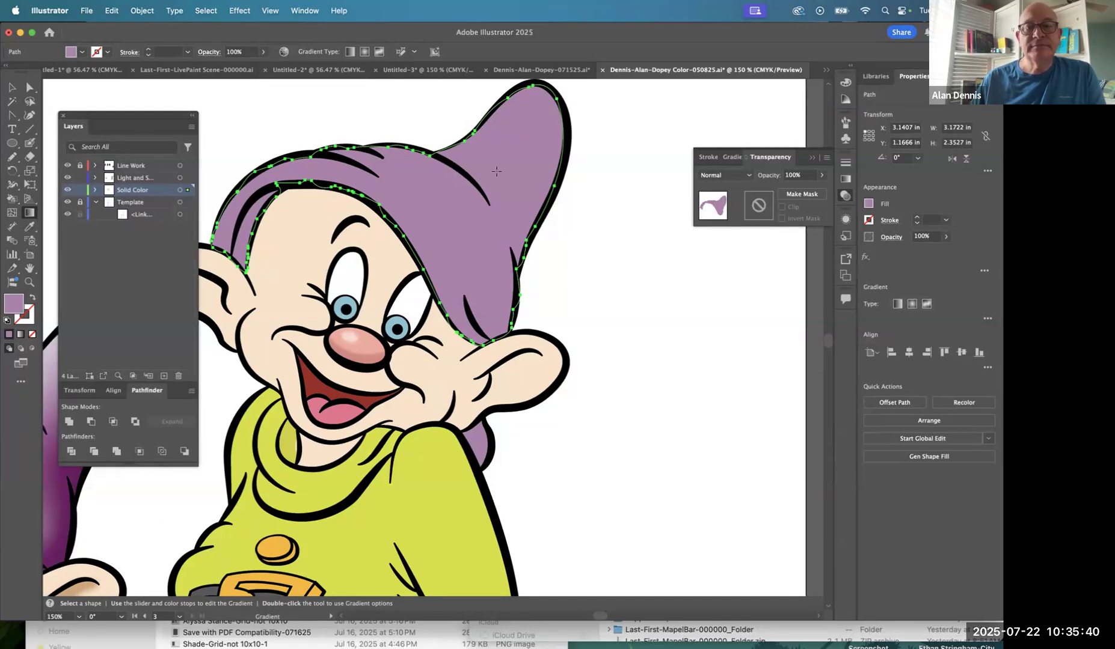
click(845, 180)
drag(739, 157, 603, 268)
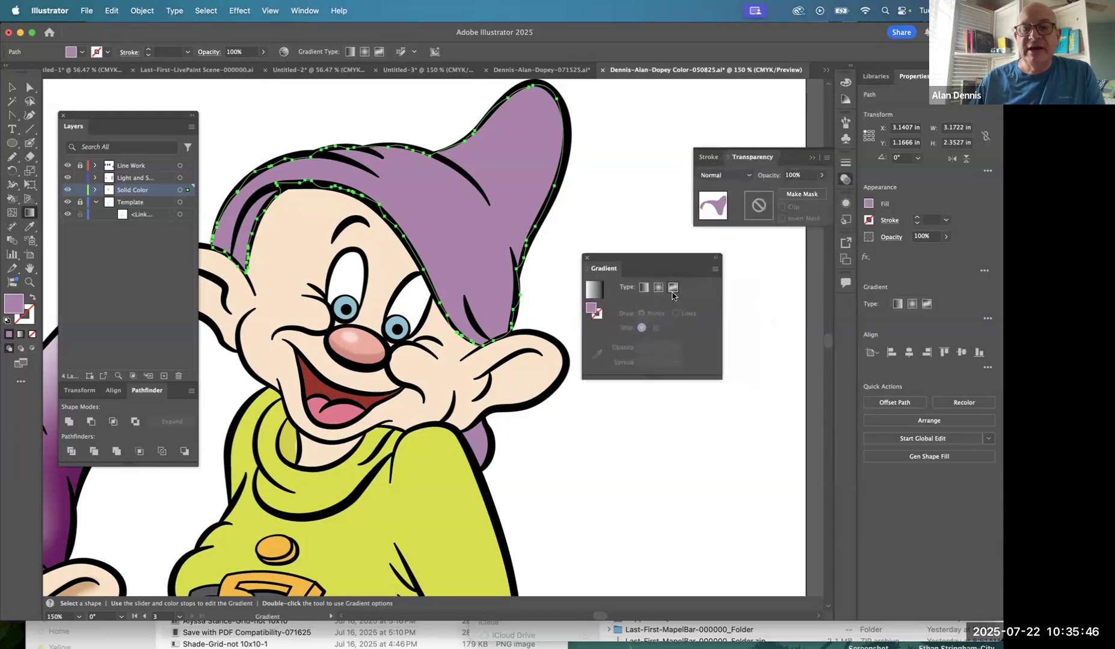
Apply a freeform gradient to the Solid Color hat shape, and recolour its black stop with the C=32 M=54 Y=11 purple swatch.
click(672, 288)
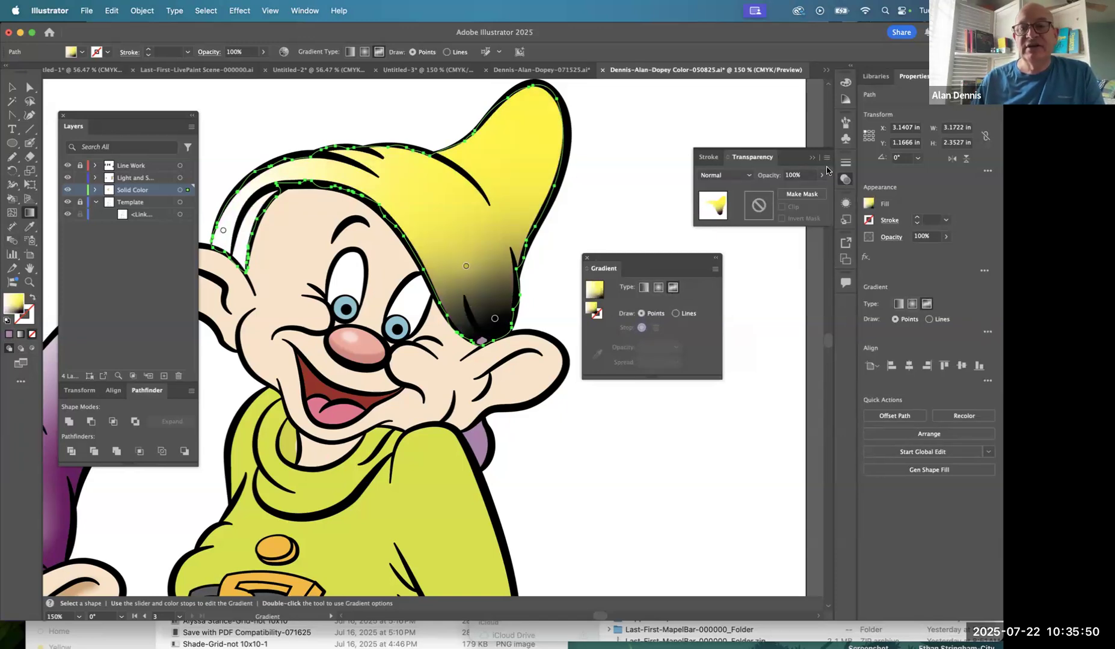
key(super+z)
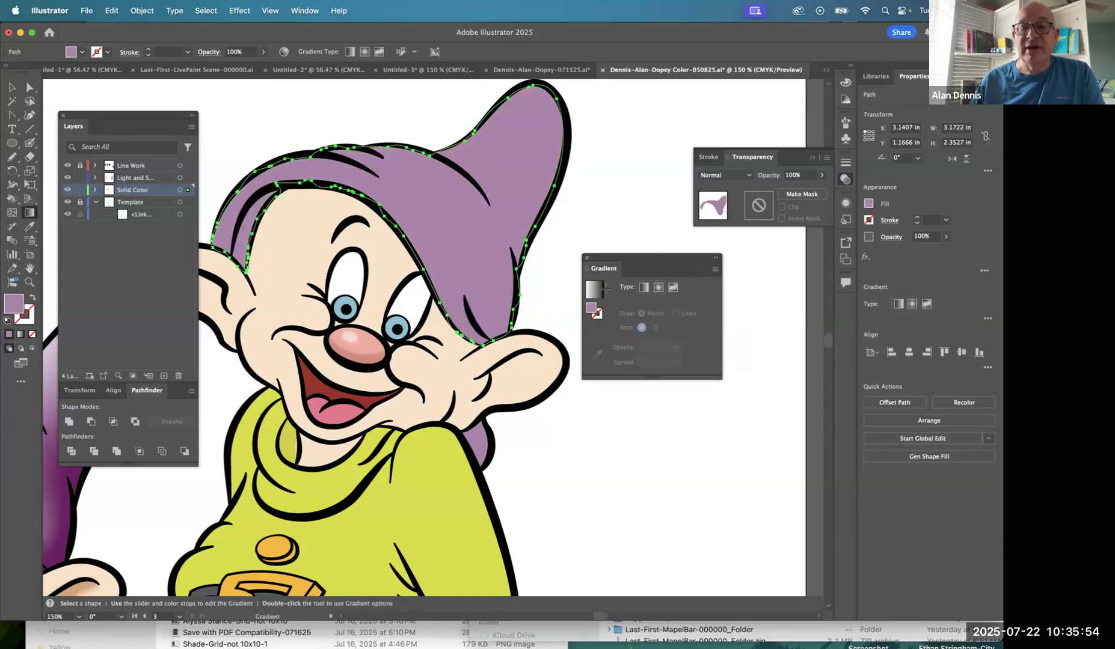
click(672, 288)
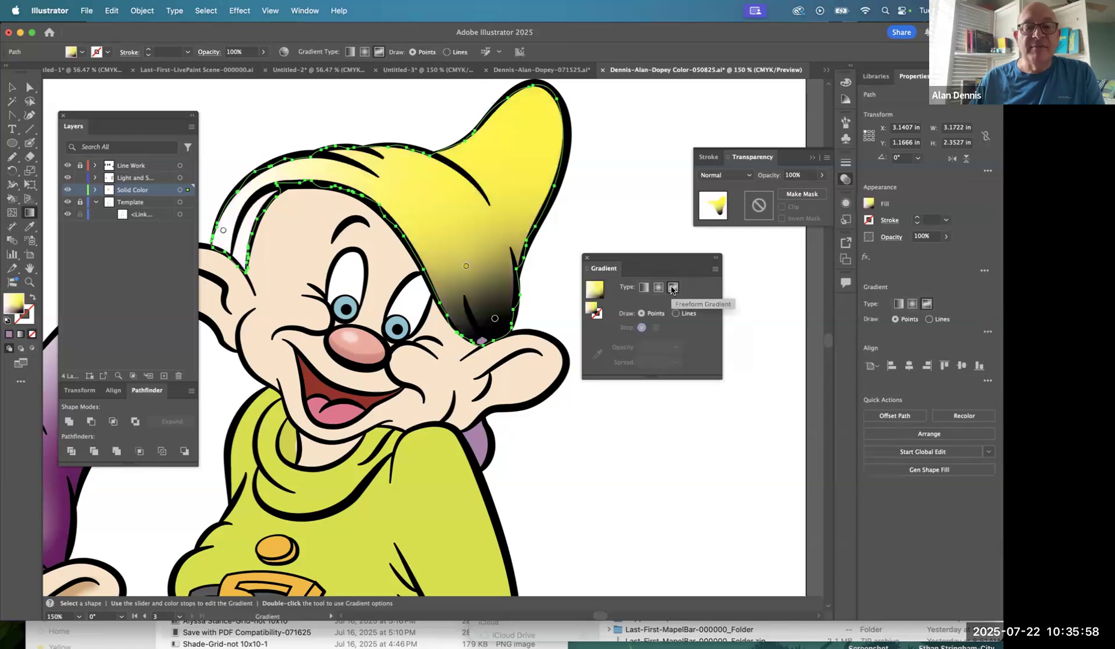
double_click(495, 319)
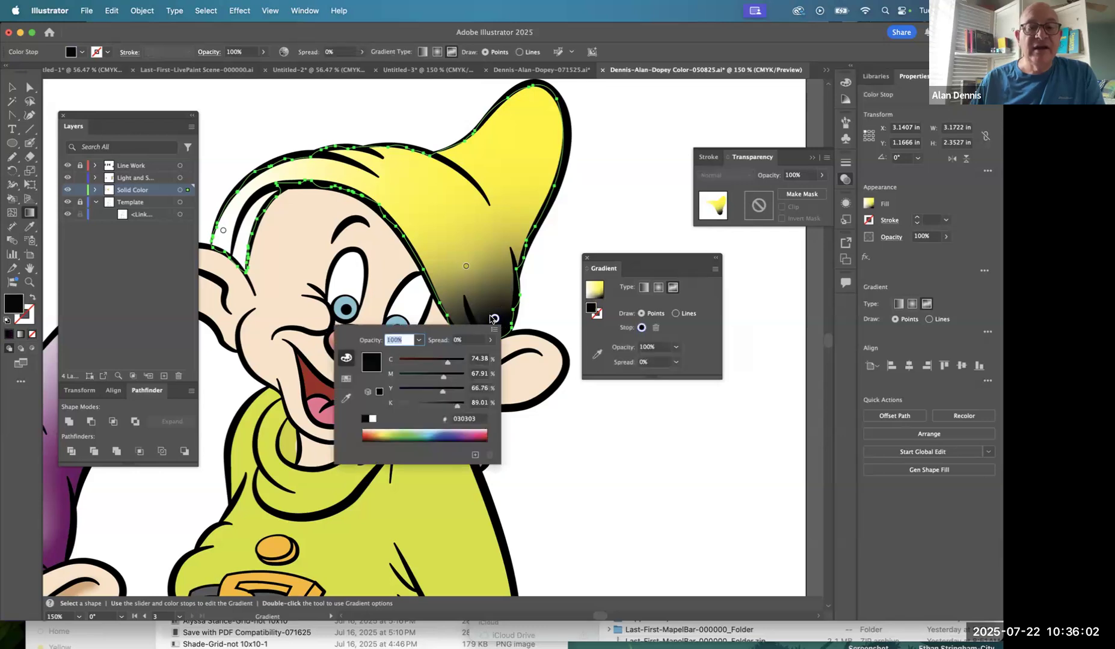
click(345, 378)
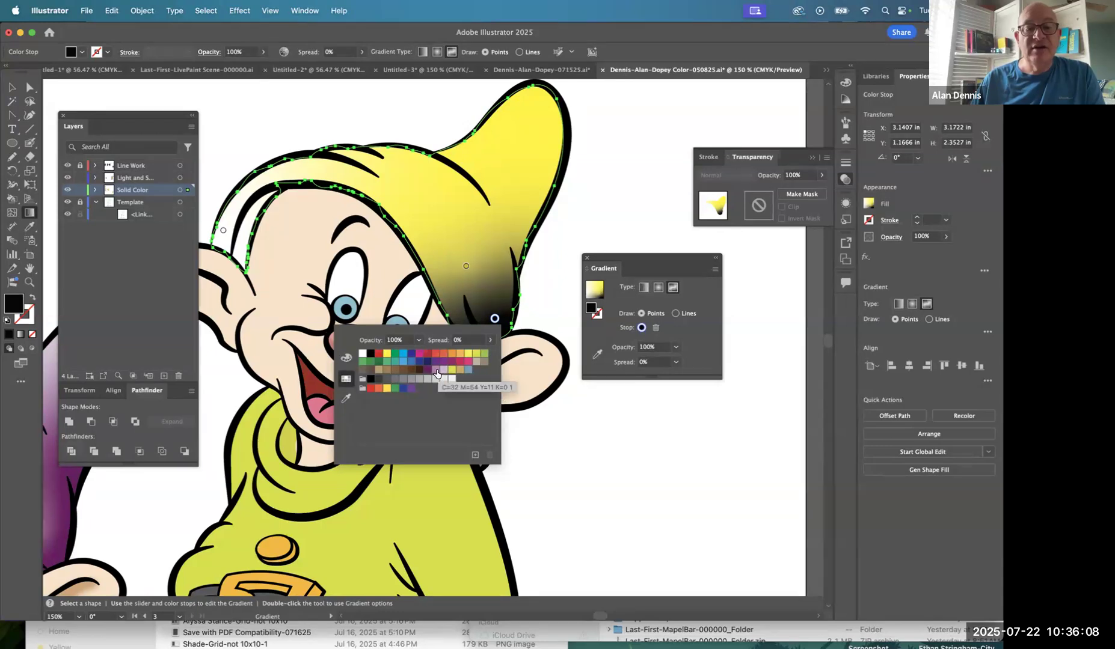
click(436, 371)
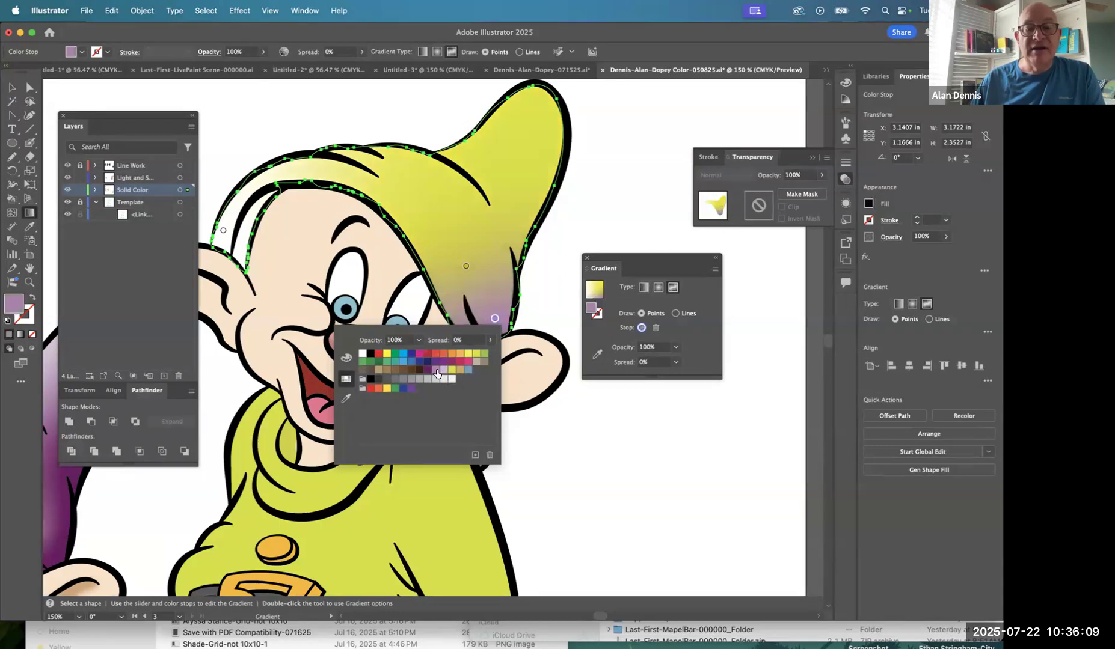
Recolour the freeform gradient's yellow middle stop and white stop near the ear with the same medium purple swatch.
click(466, 268)
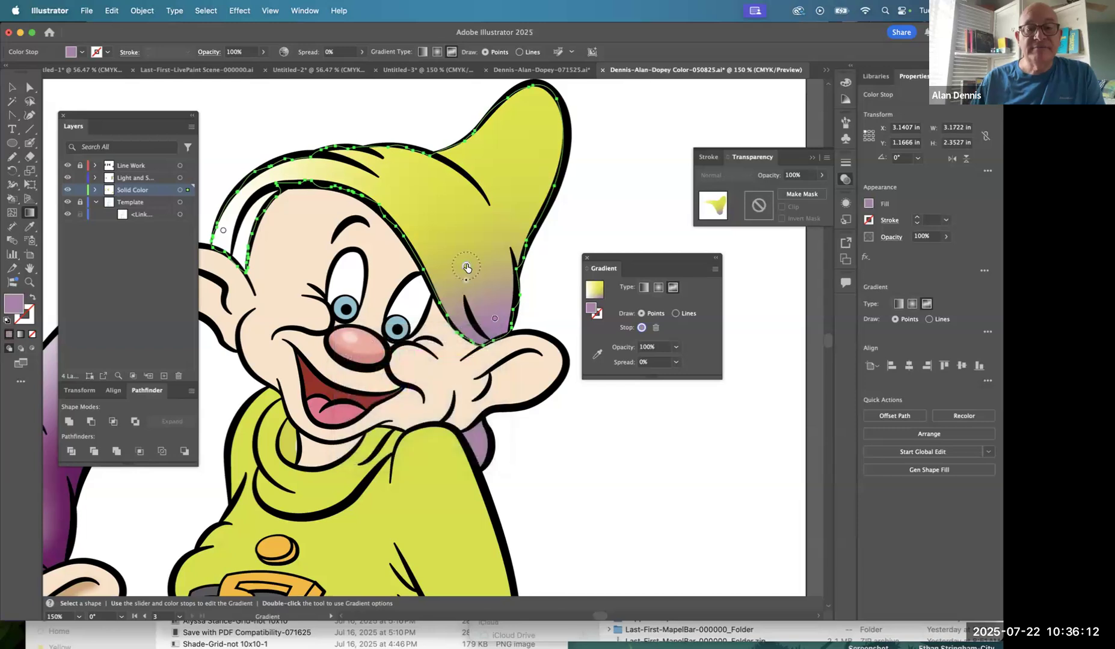
click(467, 268)
key(super)
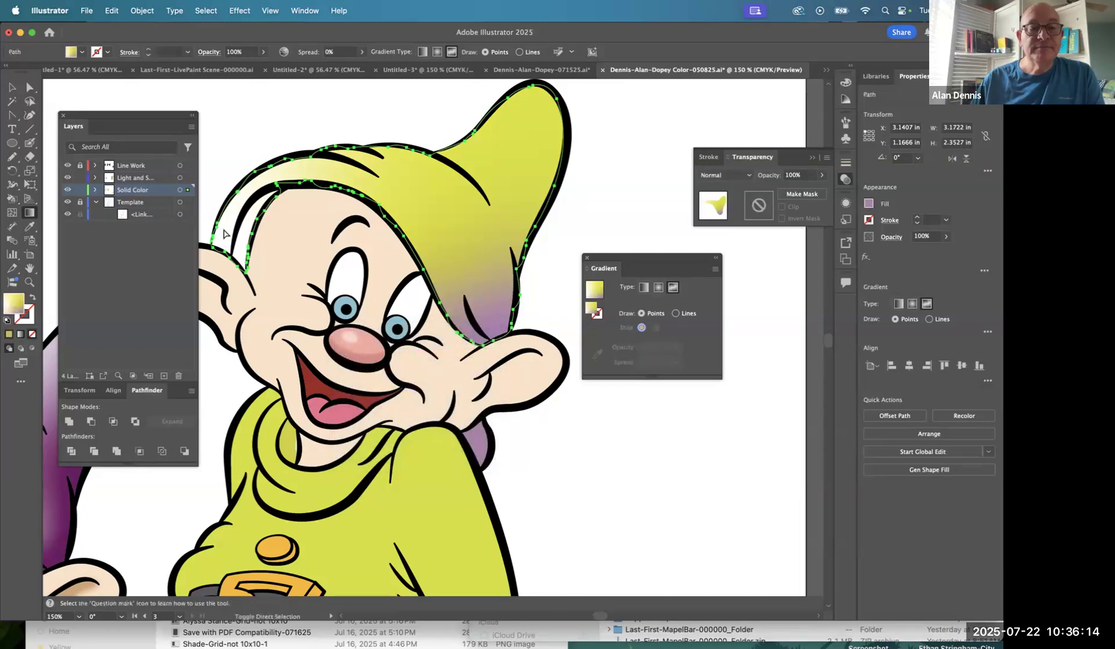
key(super)
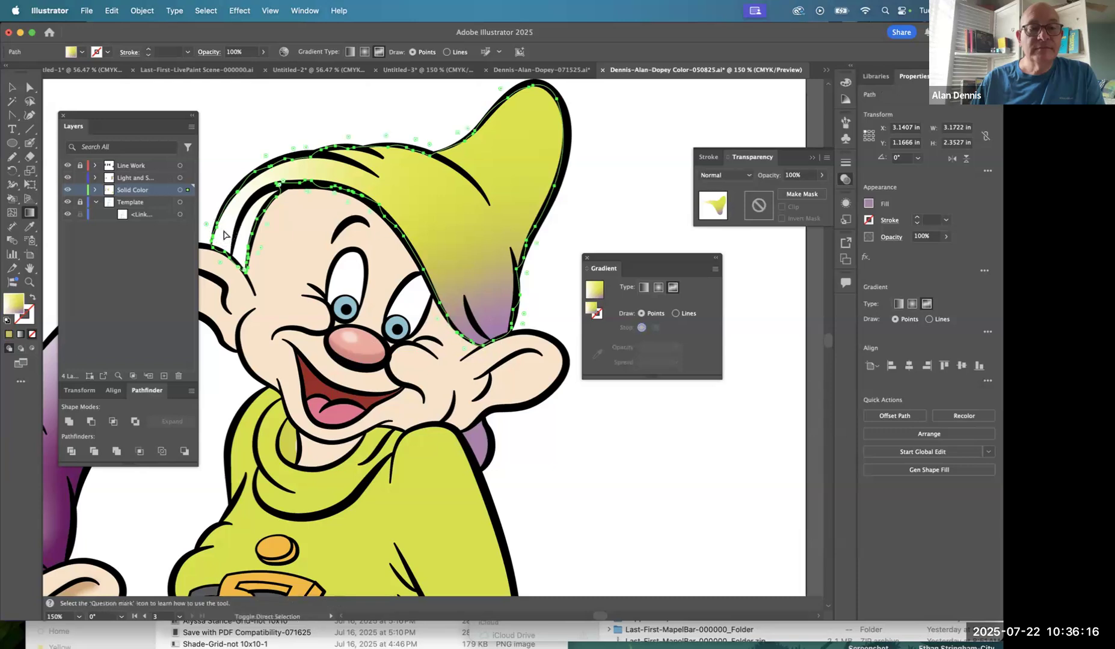
click(223, 231)
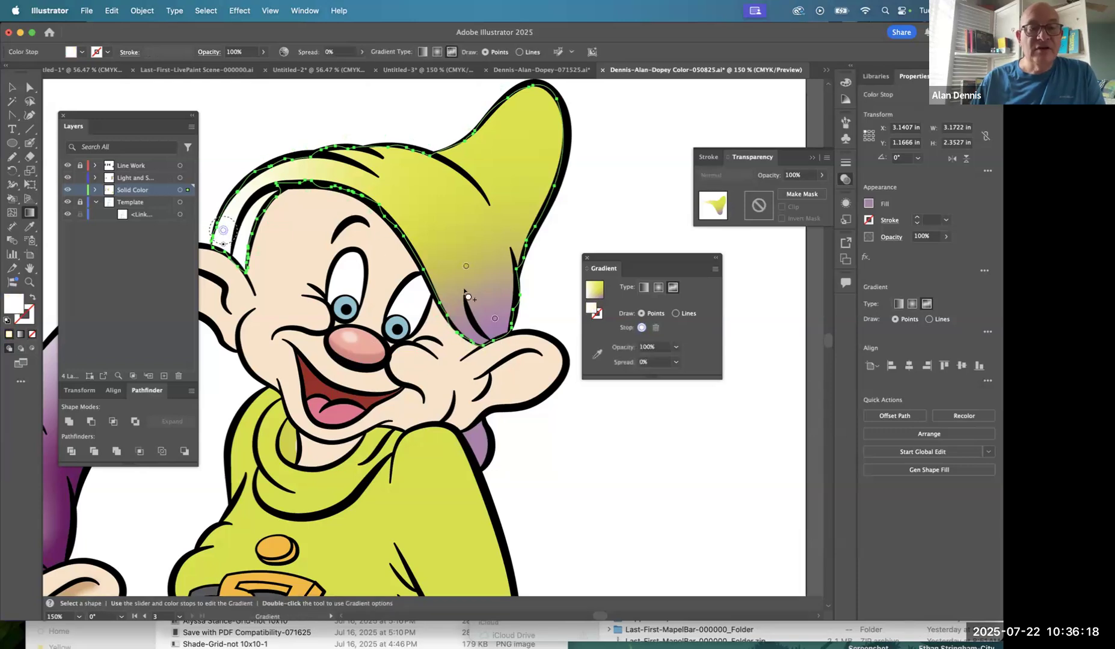
click(466, 267)
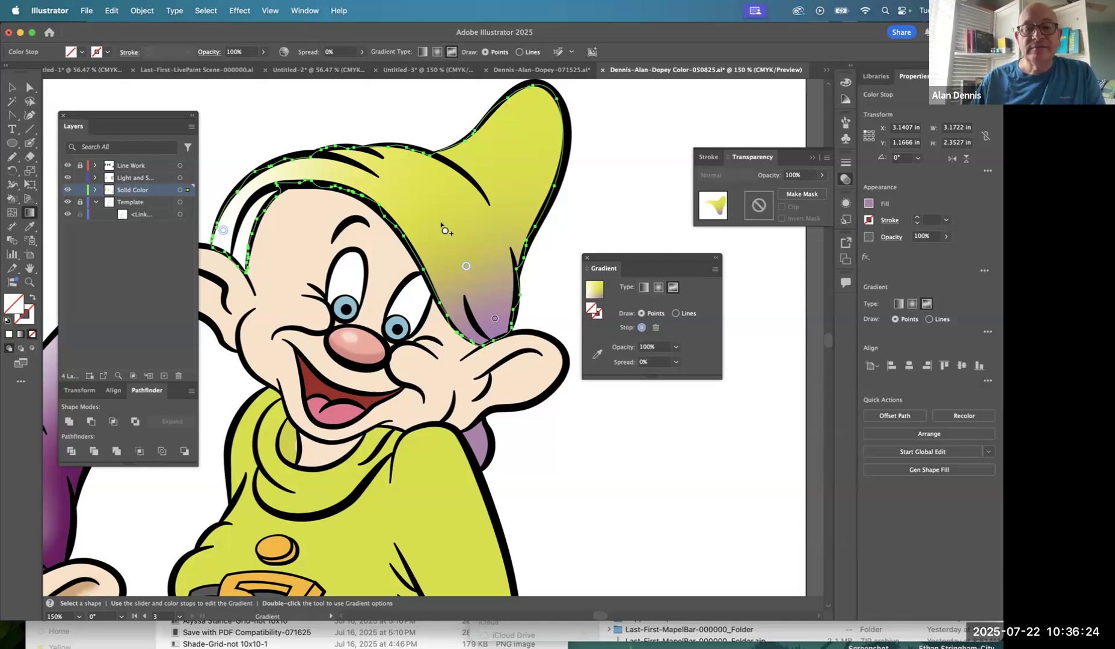
double_click(467, 267)
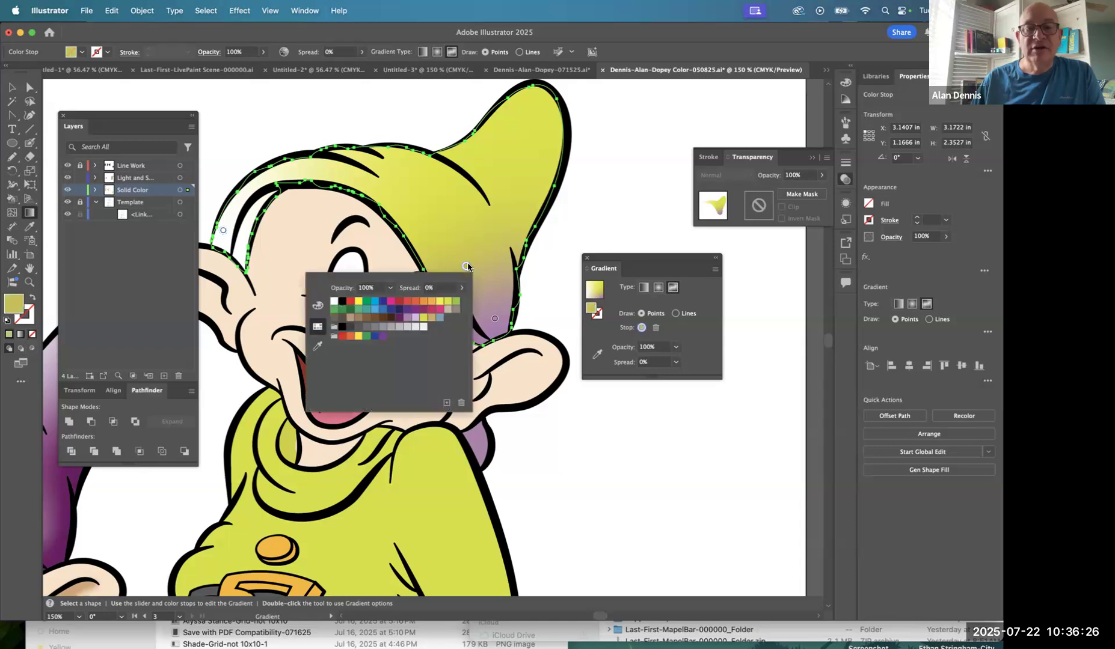
click(407, 319)
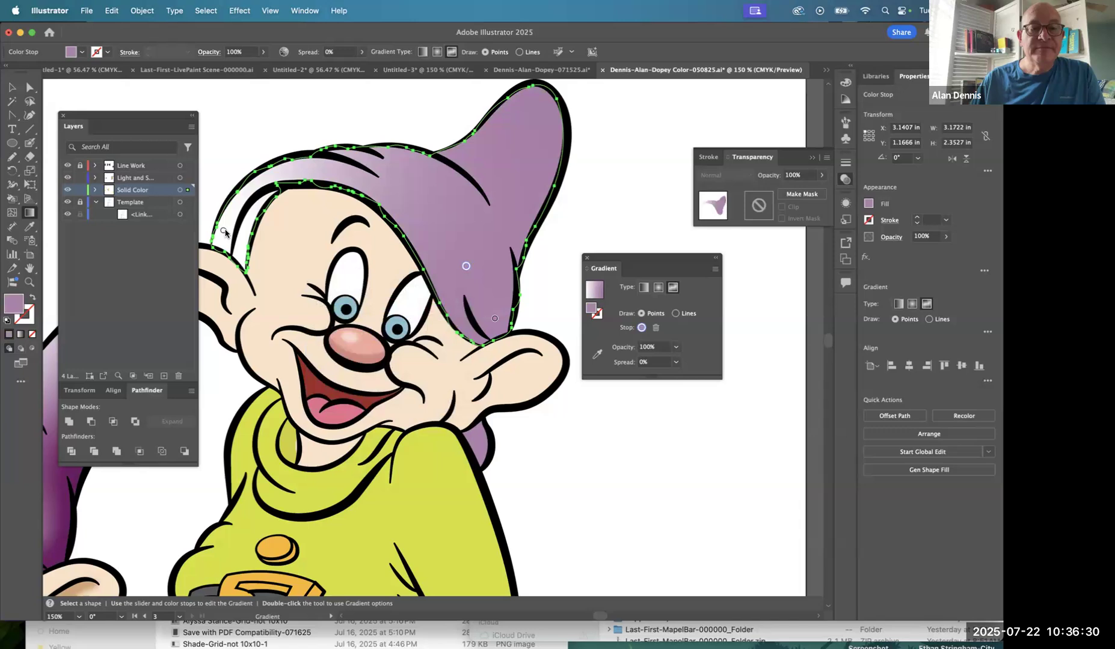
double_click(223, 231)
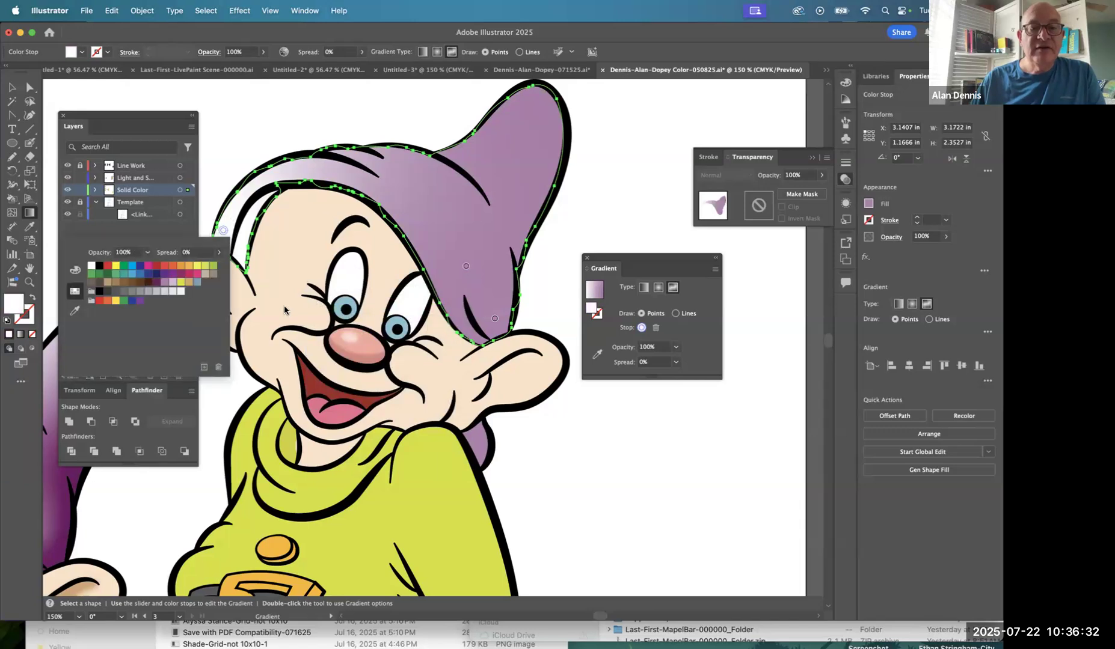
click(165, 283)
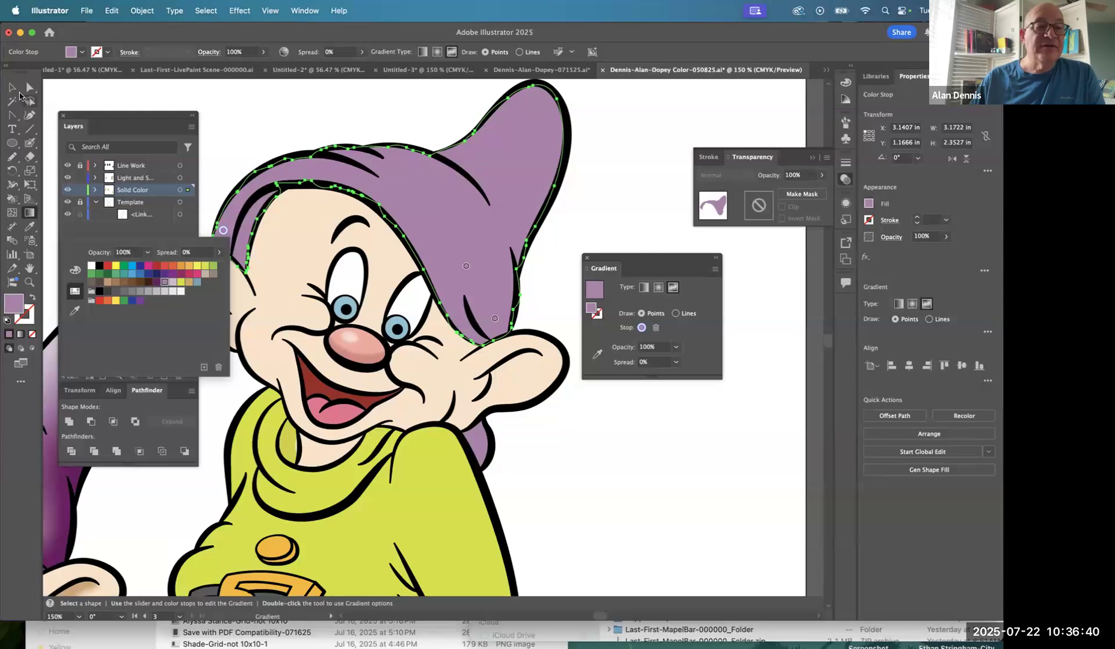
Undo the freeform gradient and its stop colours on the Solid Color layer's hat shape.
click(202, 210)
key(super+z)
key(super+z)
key(super+z)
key(super+z)
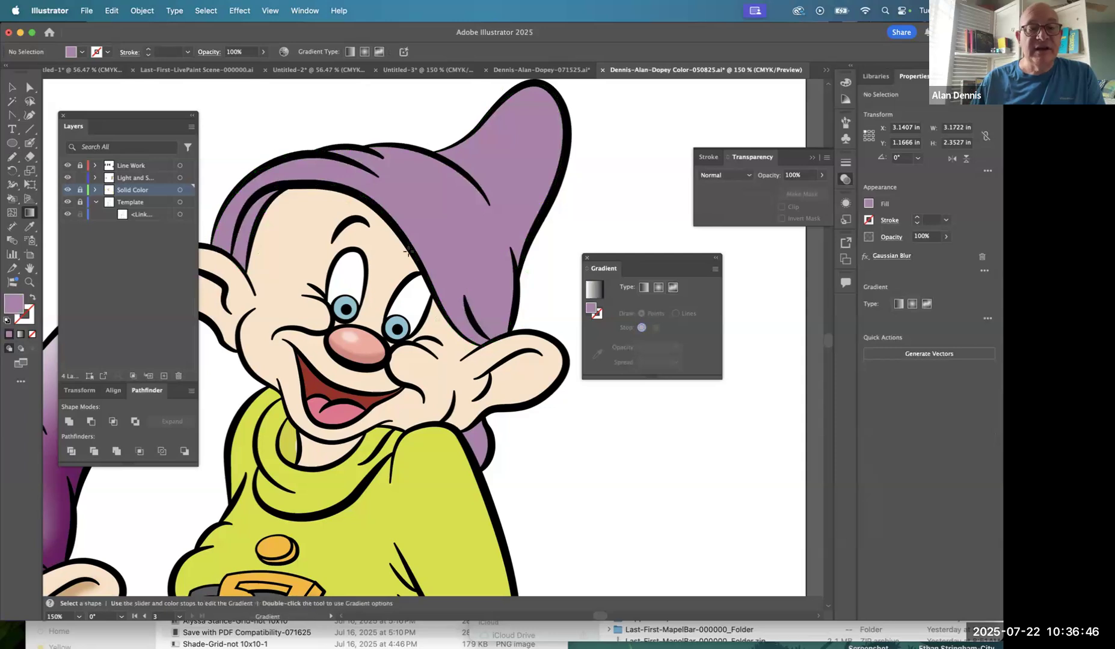
Copy the hat shape from the Solid Color layer in place onto the Light and Shadow layer, keeping Solid Color locked.
click(80, 189)
super+click(450, 207)
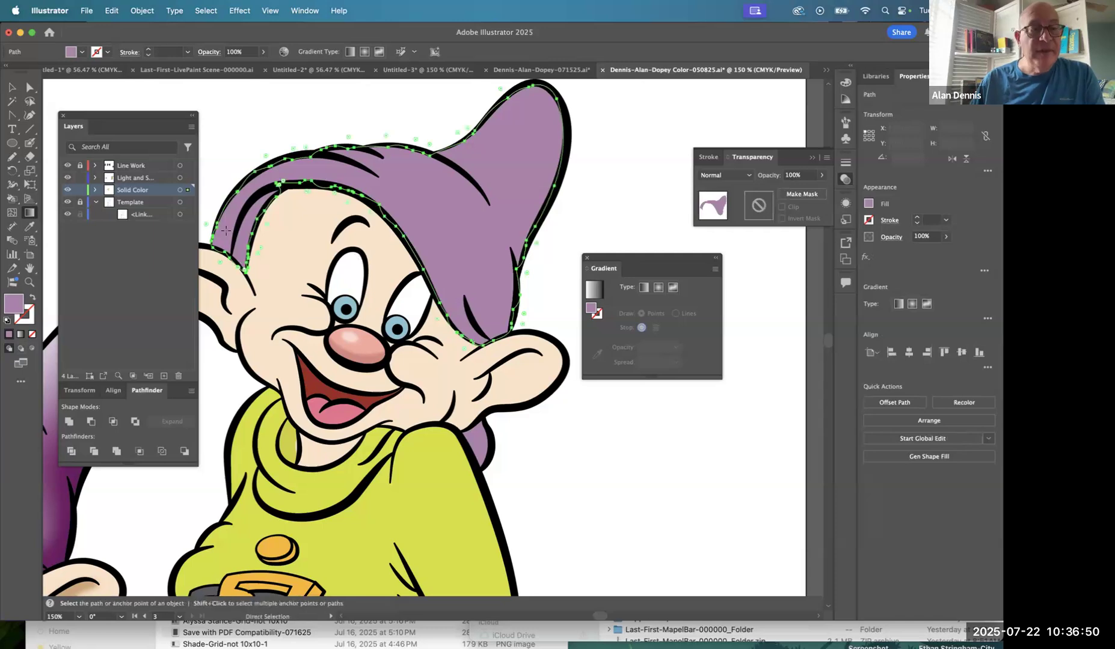
click(81, 190)
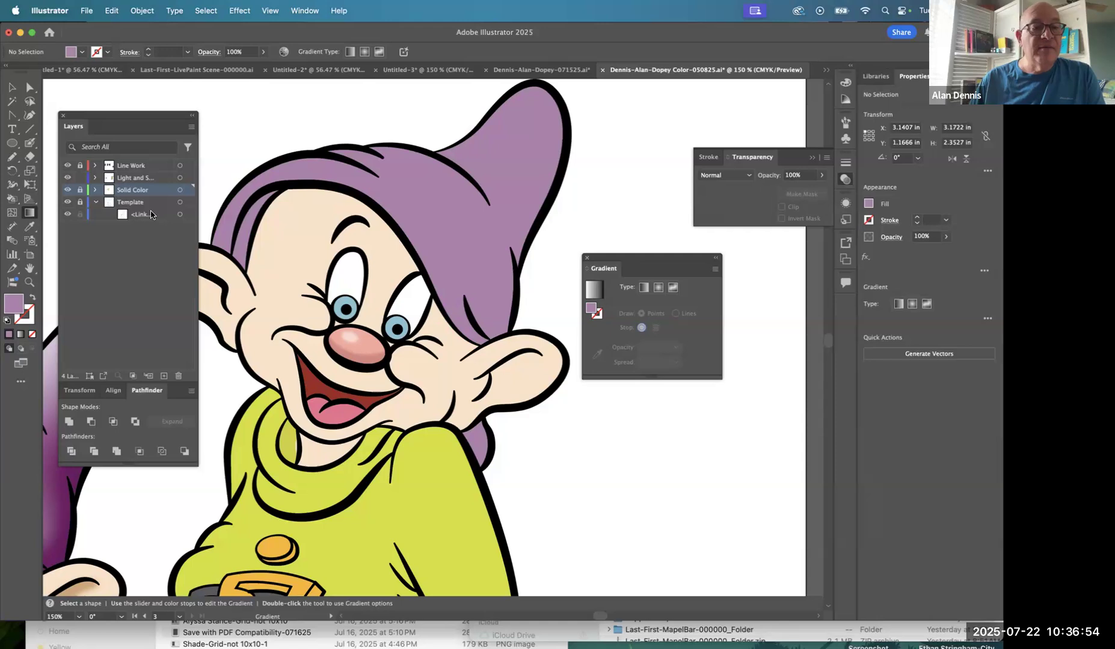
click(126, 182)
key(a)
click(261, 247)
mouse_move(452, 216)
mouse_down()
mouse_move(557, 213)
mouse_move(400, 130)
mouse_move(499, 293)
mouse_move(468, 300)
mouse_up()
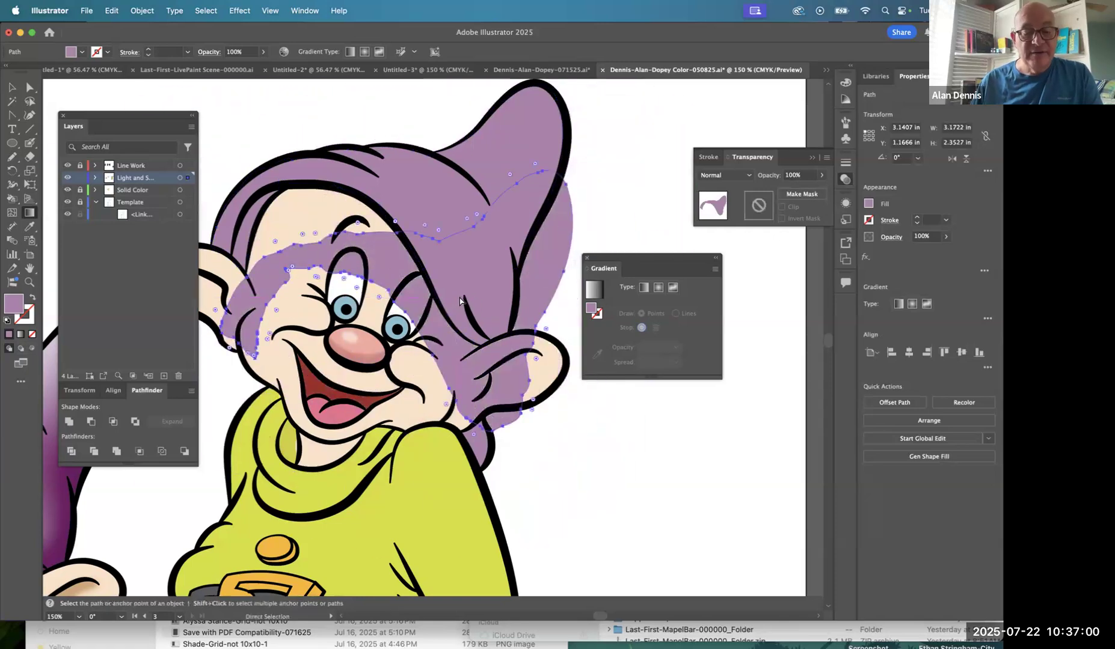
key(super+z)
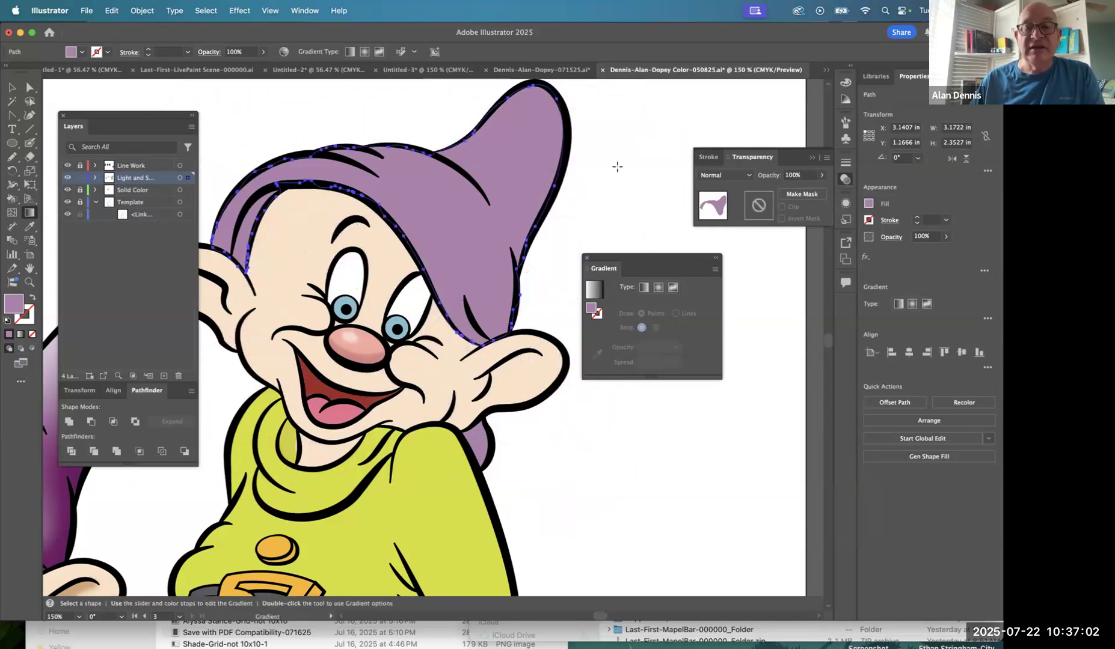
Apply a freeform gradient to the copied hat shape on the Light and Shadow layer, and delete its yellow middle stop.
click(672, 288)
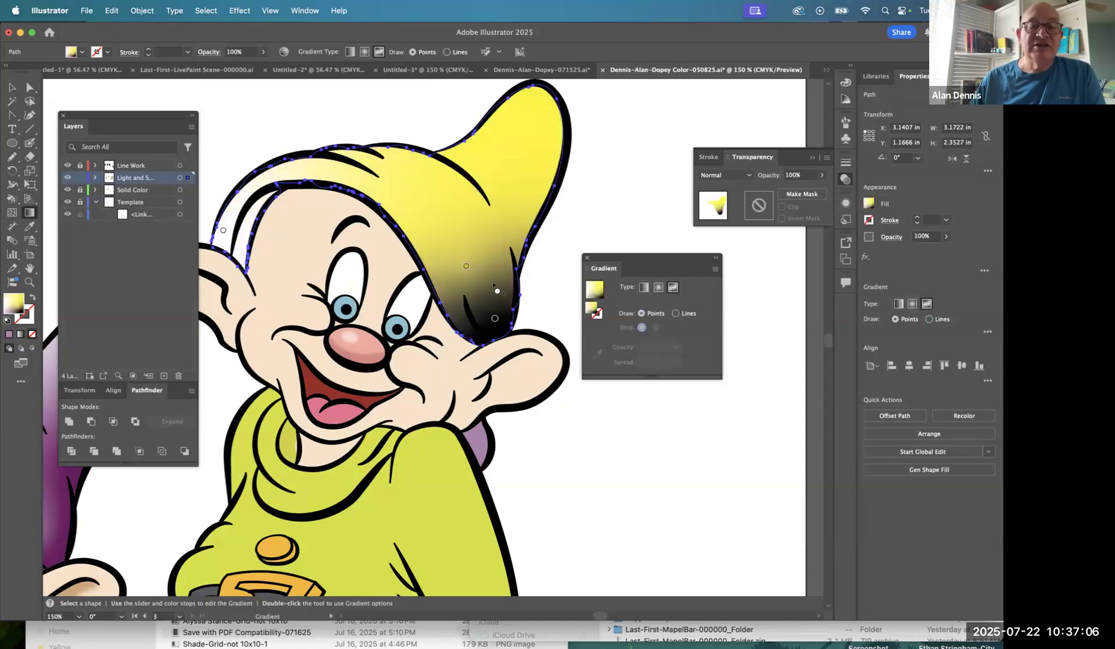
click(466, 268)
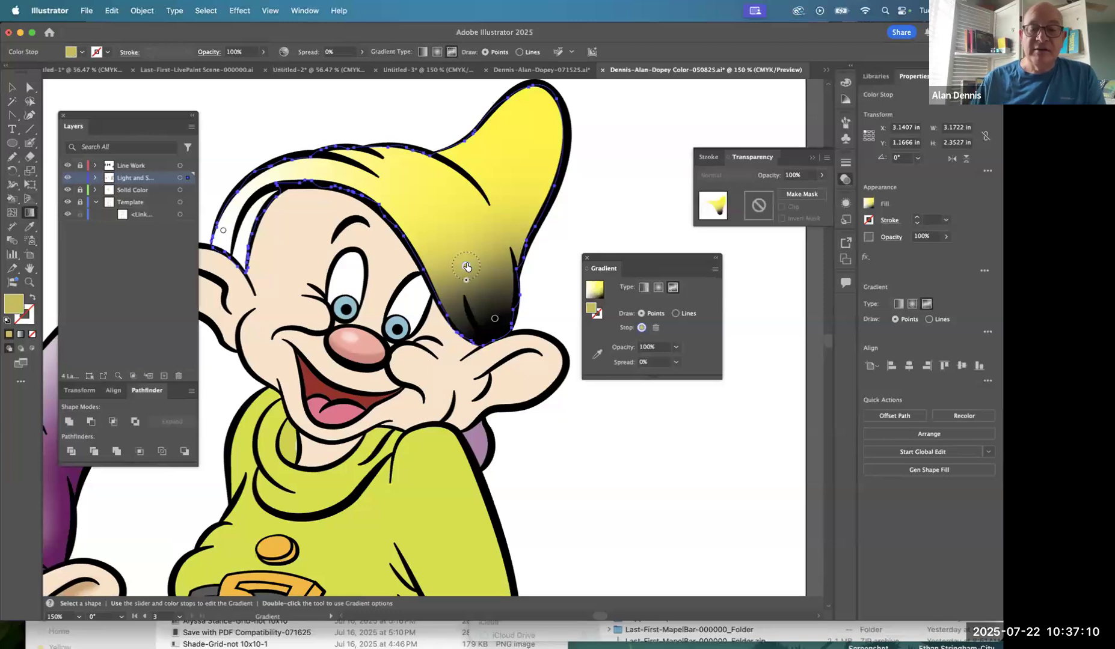
key(Delete)
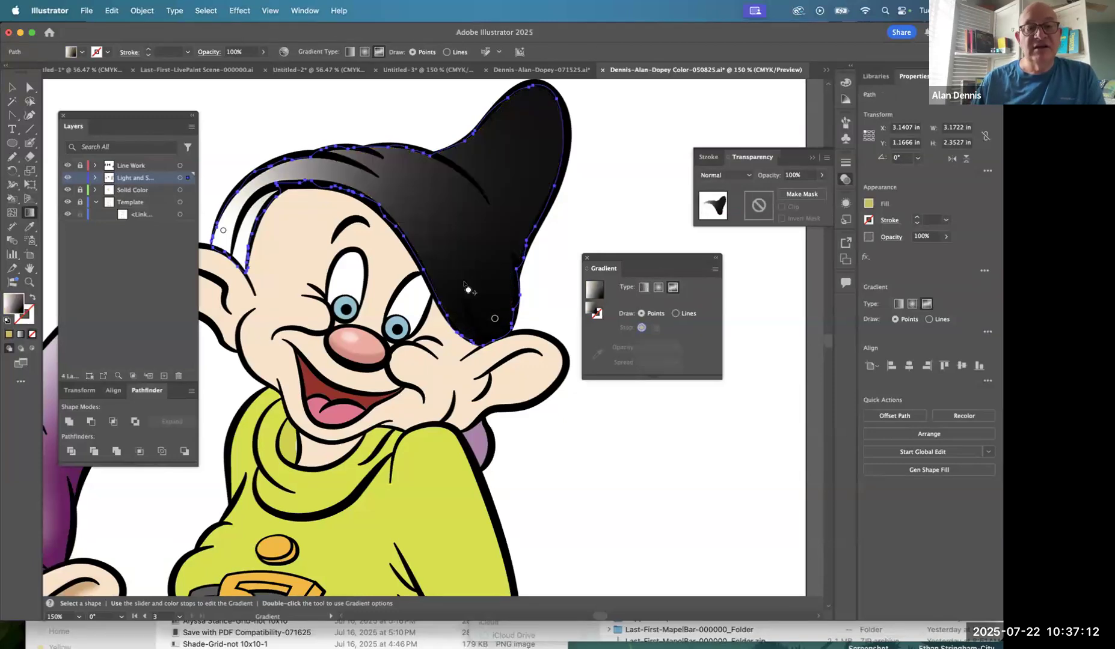
Recolour both remaining stops of the hat's freeform gradient, black and white, with the C=32 M=54 Y=11 purple swatch.
double_click(495, 319)
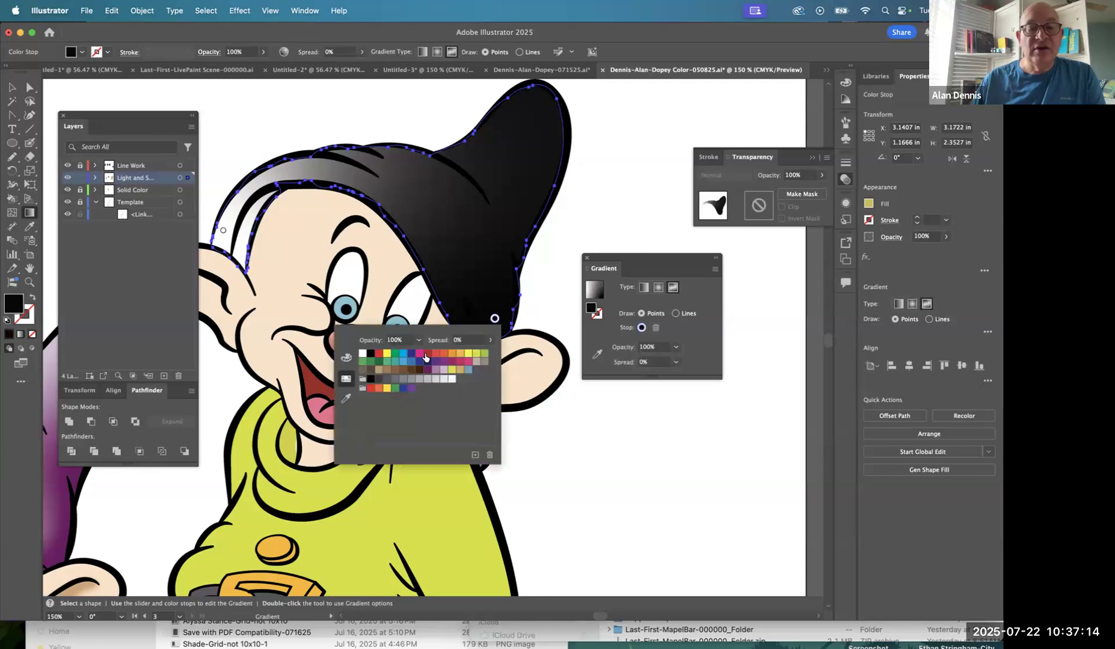
click(436, 371)
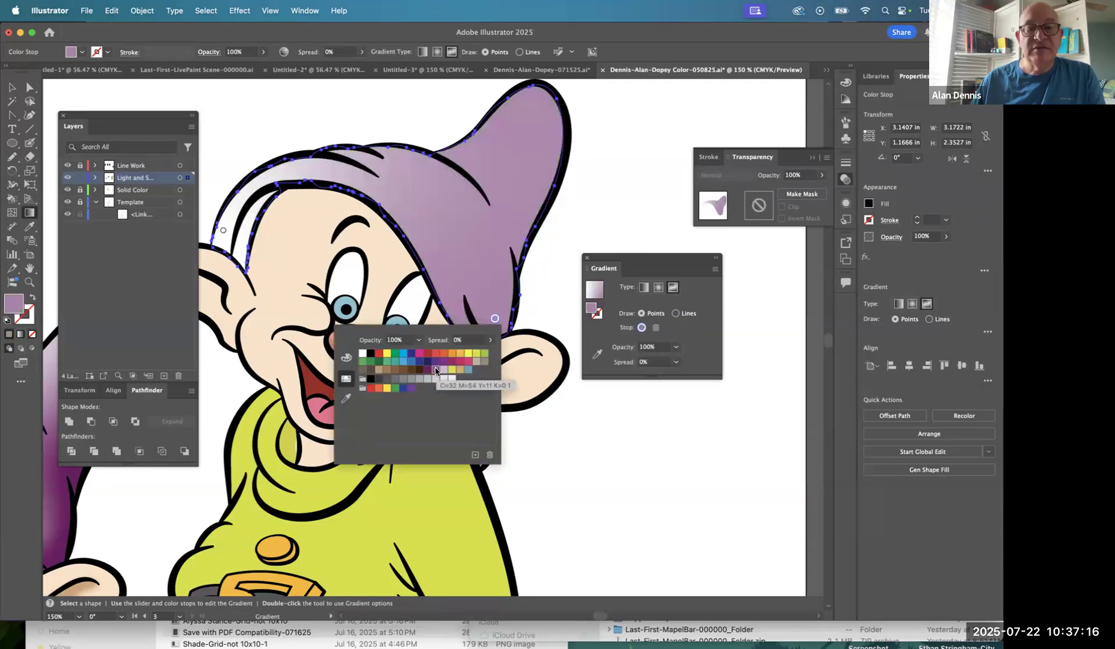
click(223, 232)
click(223, 231)
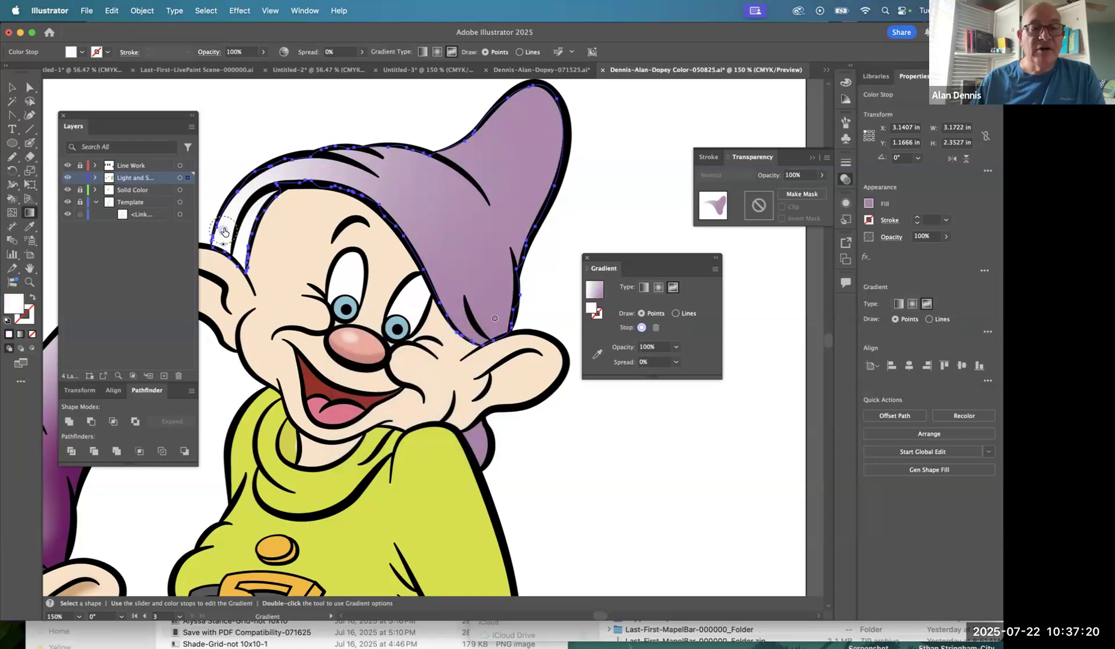
double_click(223, 232)
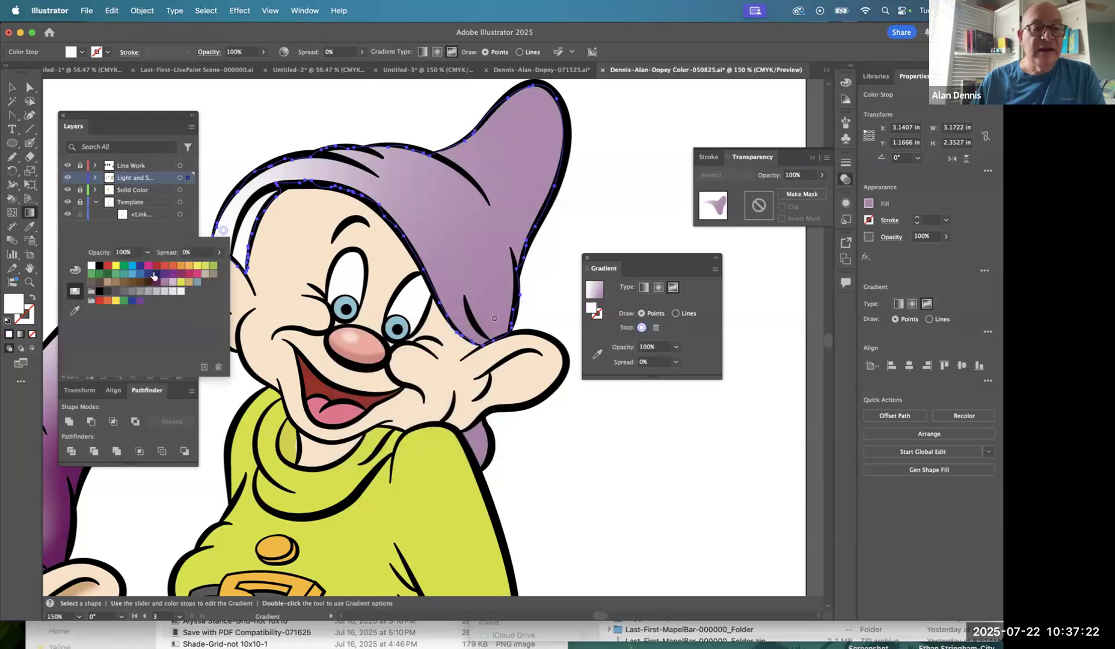
click(172, 284)
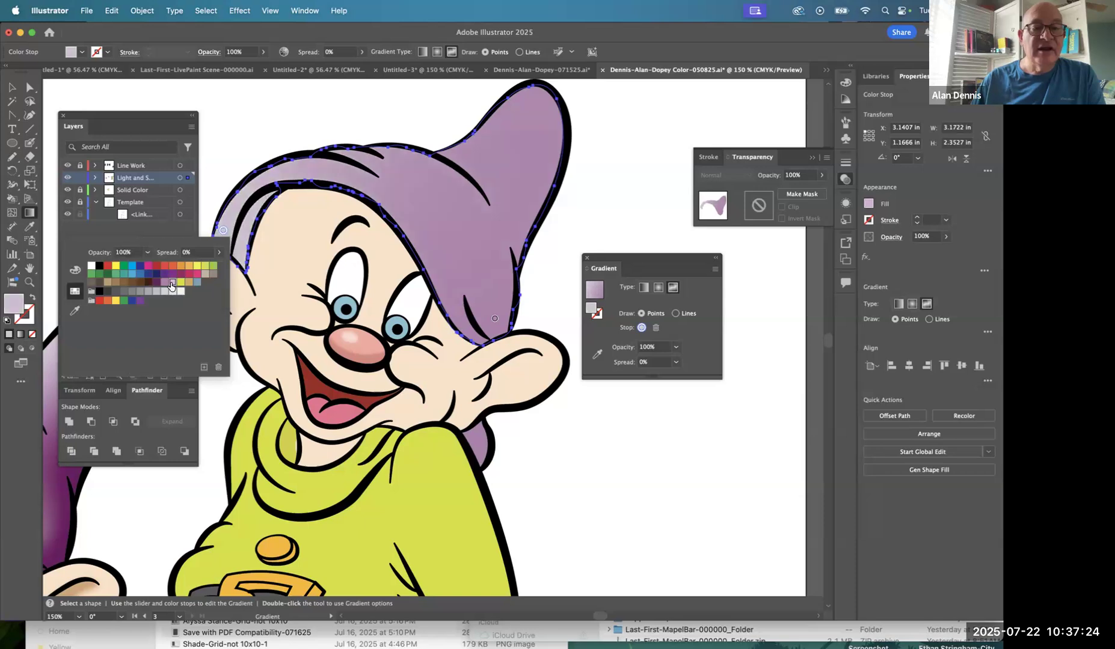
click(166, 283)
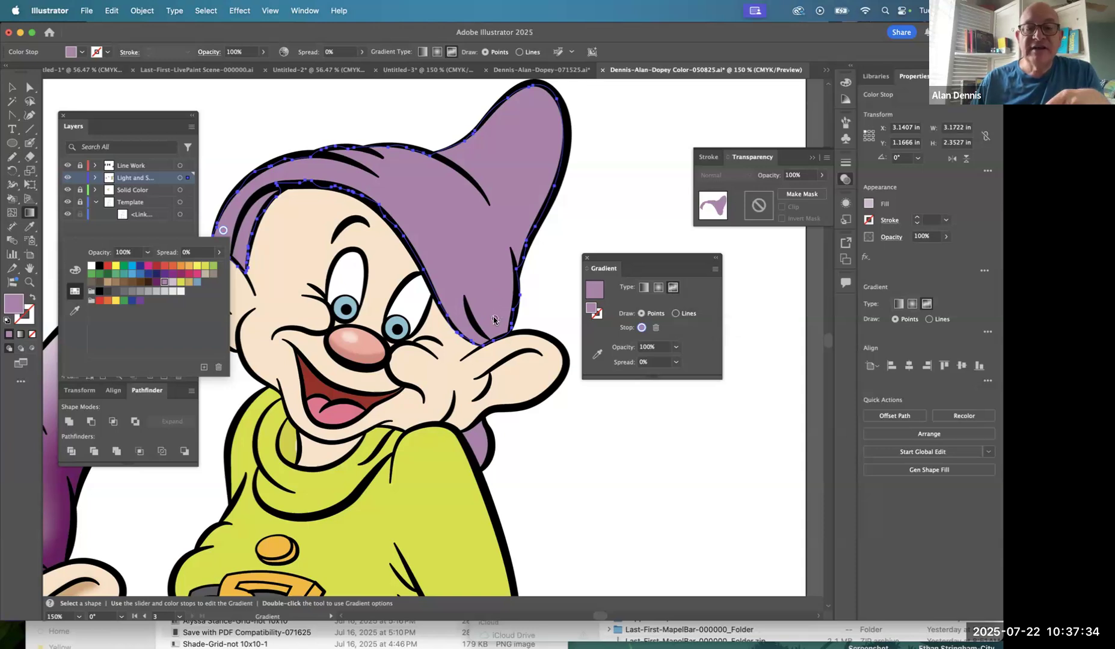
Set the gradient stop near the hat's lower fold by the ear to the dark purple swatch as the shadow colour.
click(495, 319)
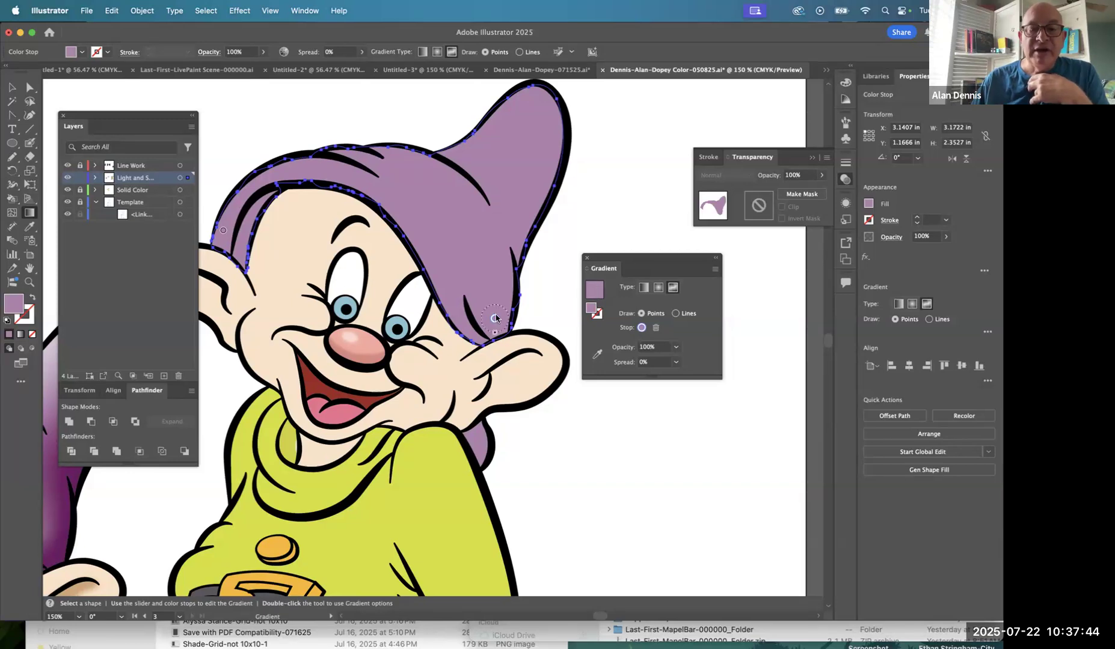
double_click(495, 318)
click(427, 369)
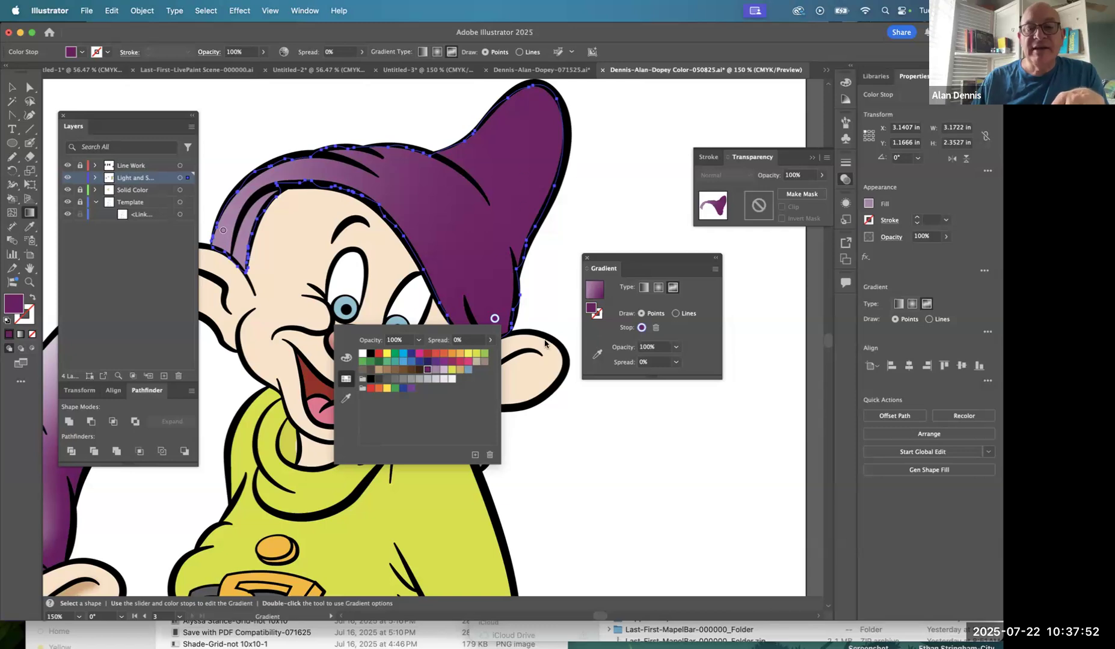
key(Escape)
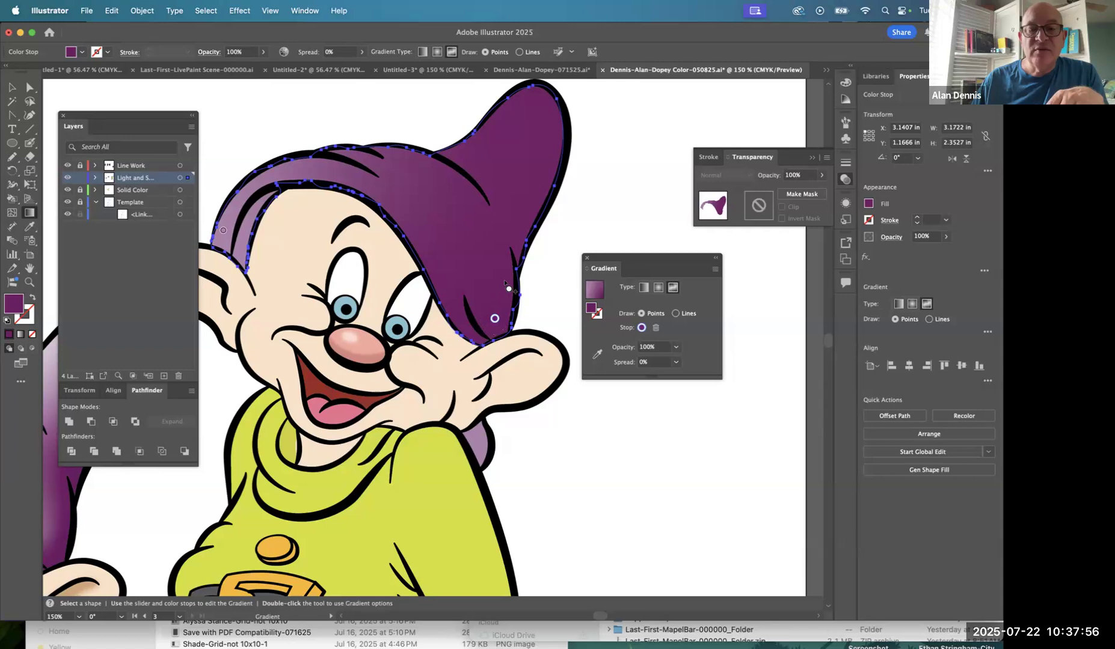
click(502, 270)
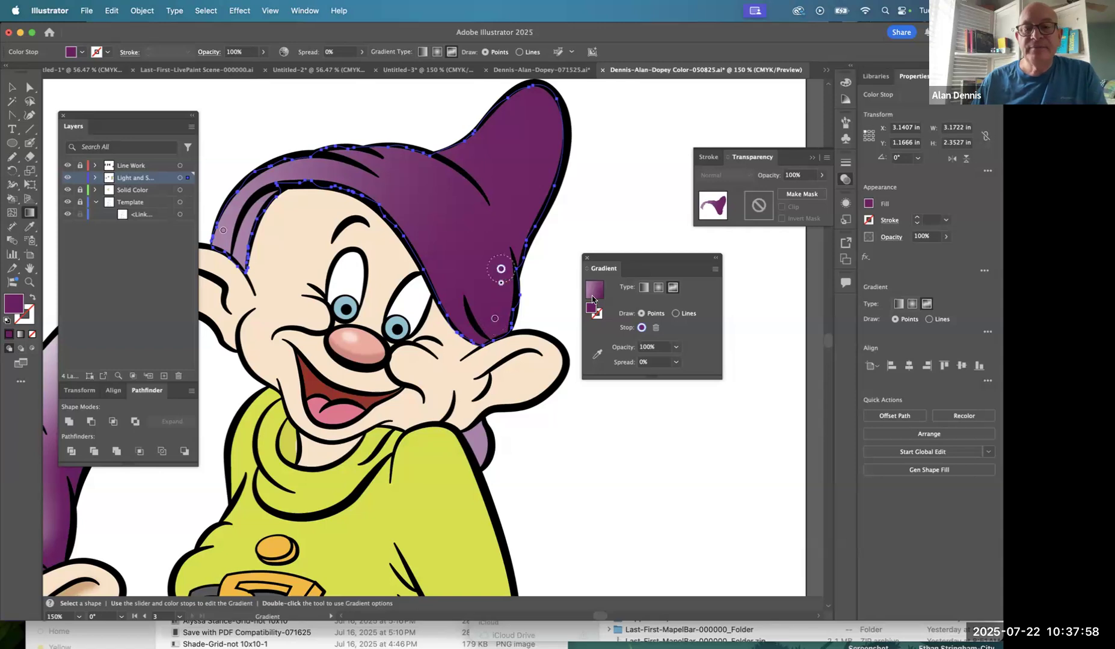
key(Delete)
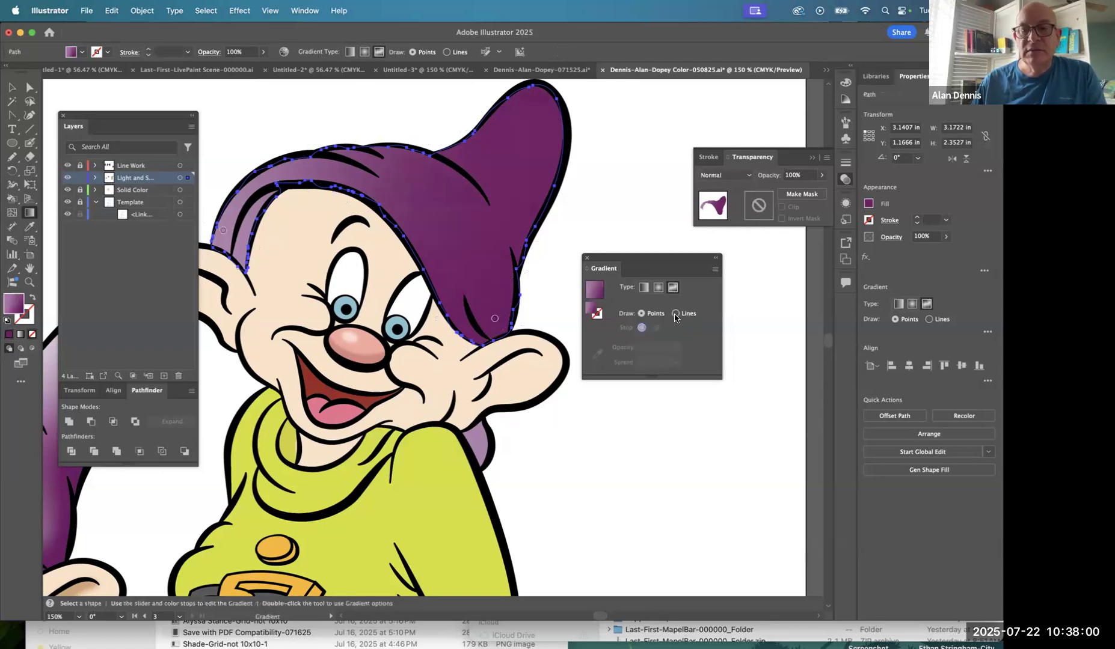
Draw a freeform gradient line in dark purple from the lower fold stop up the hat's outer edge and around its tip.
click(675, 314)
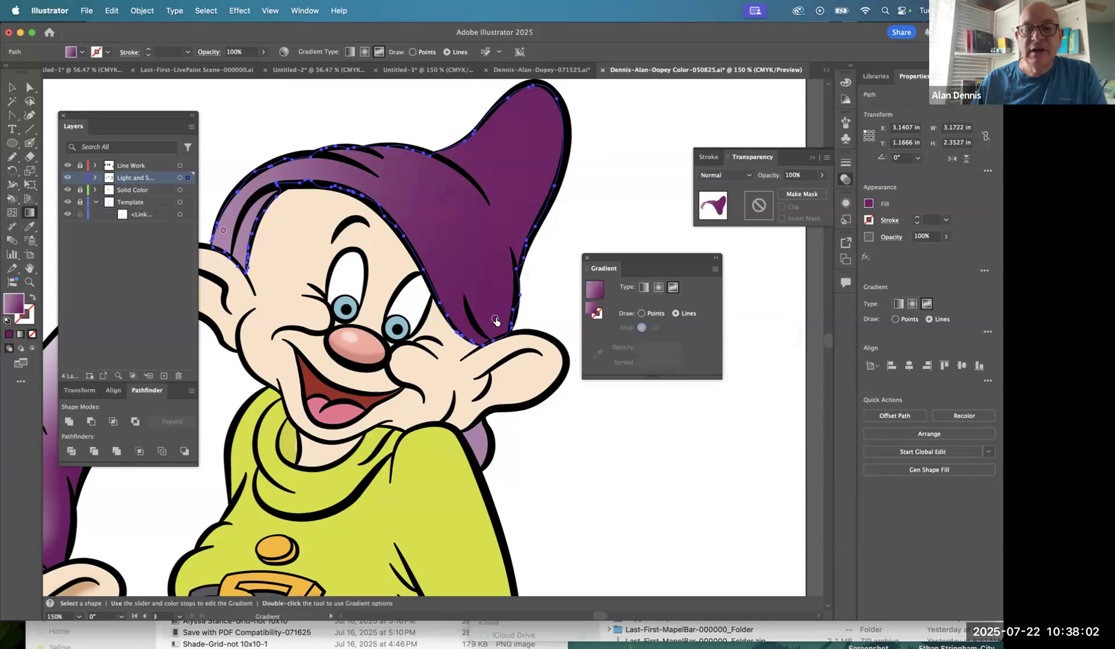
click(495, 319)
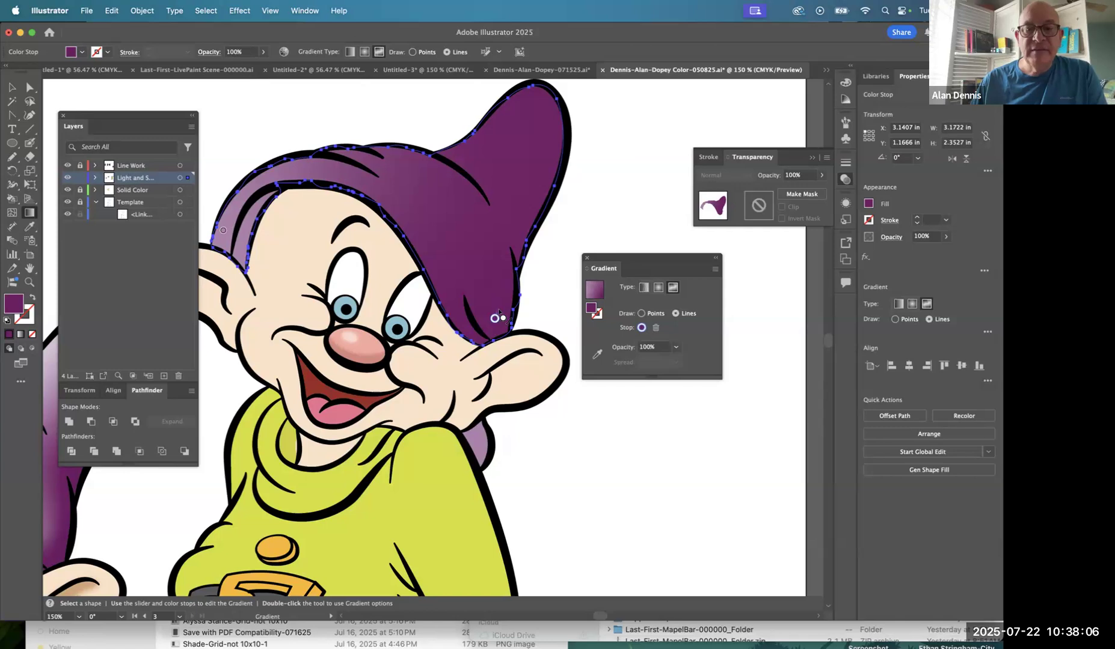
click(504, 265)
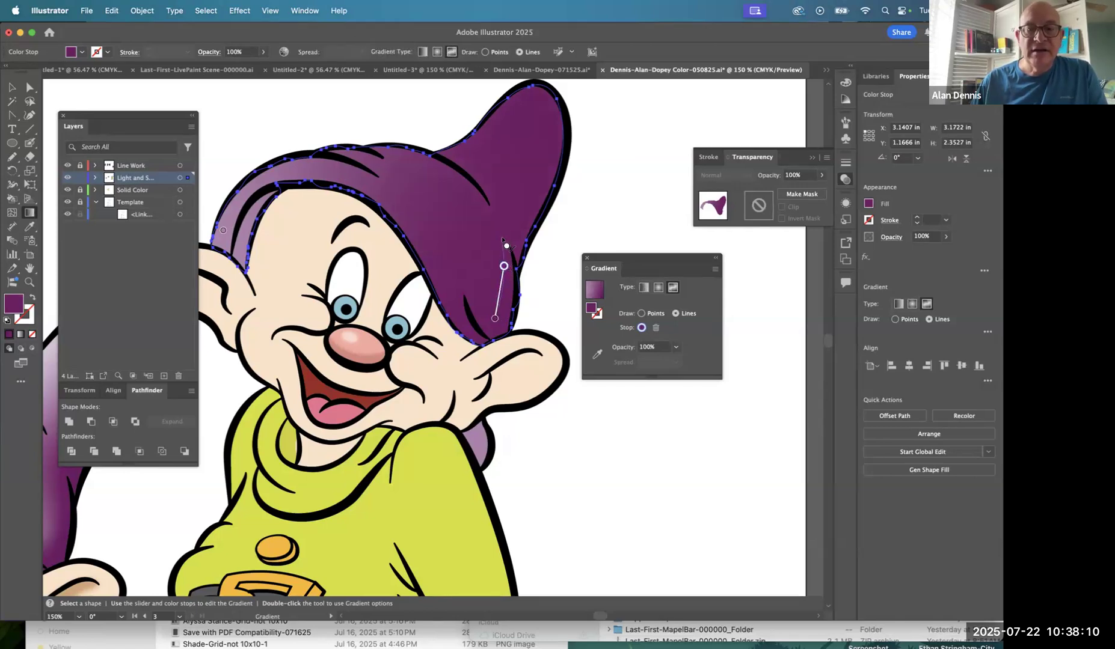
click(534, 201)
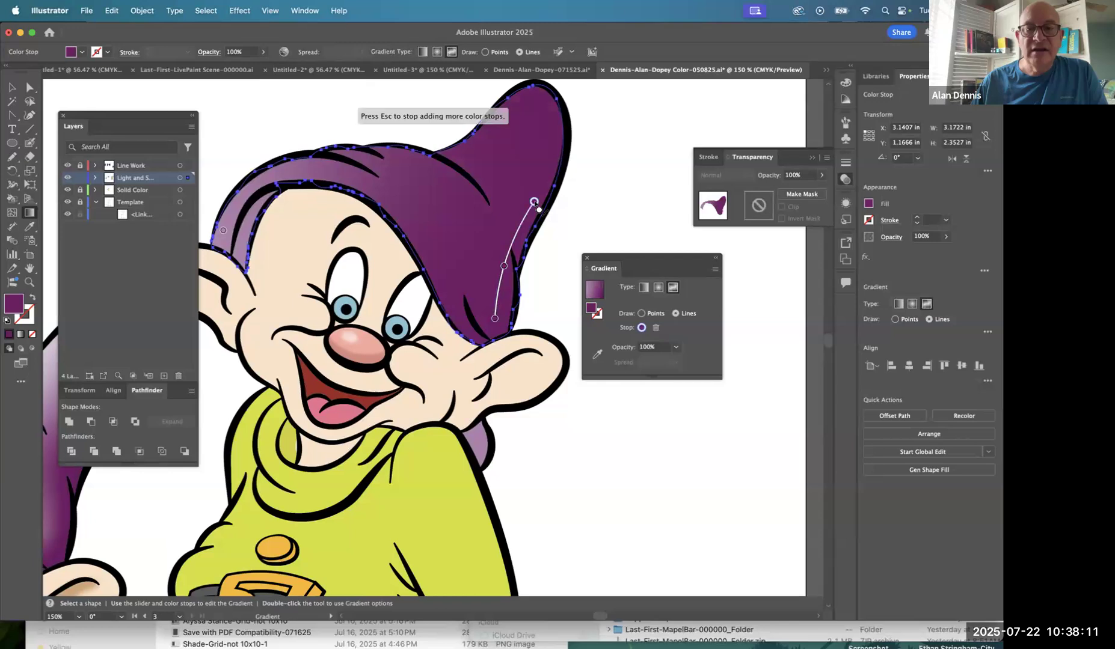
click(554, 120)
click(534, 94)
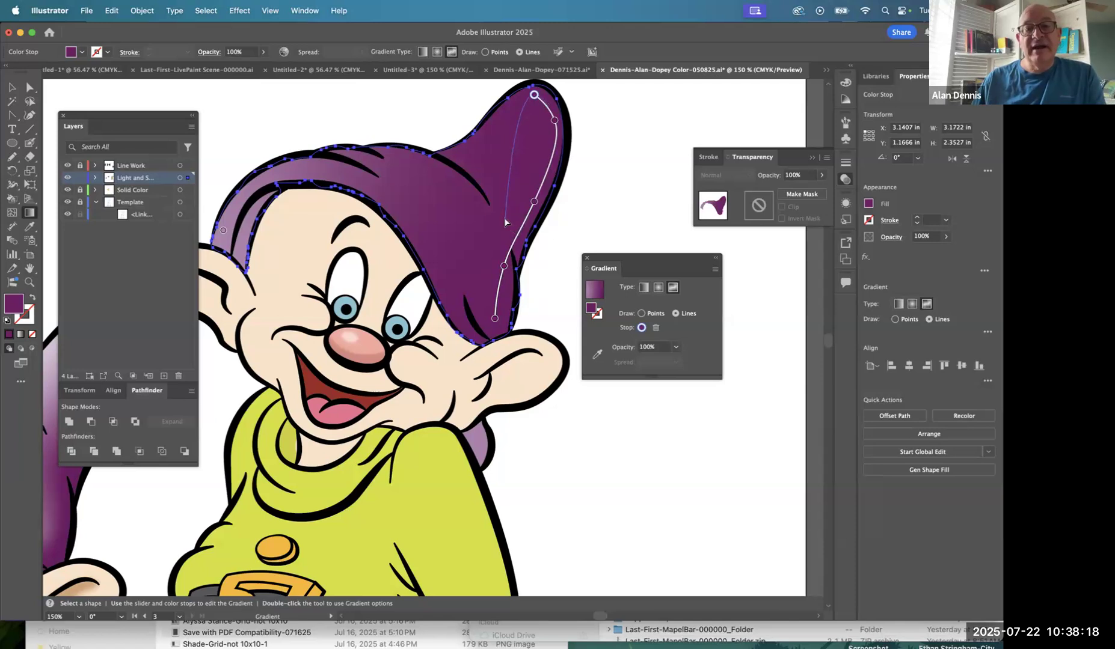
key(Escape)
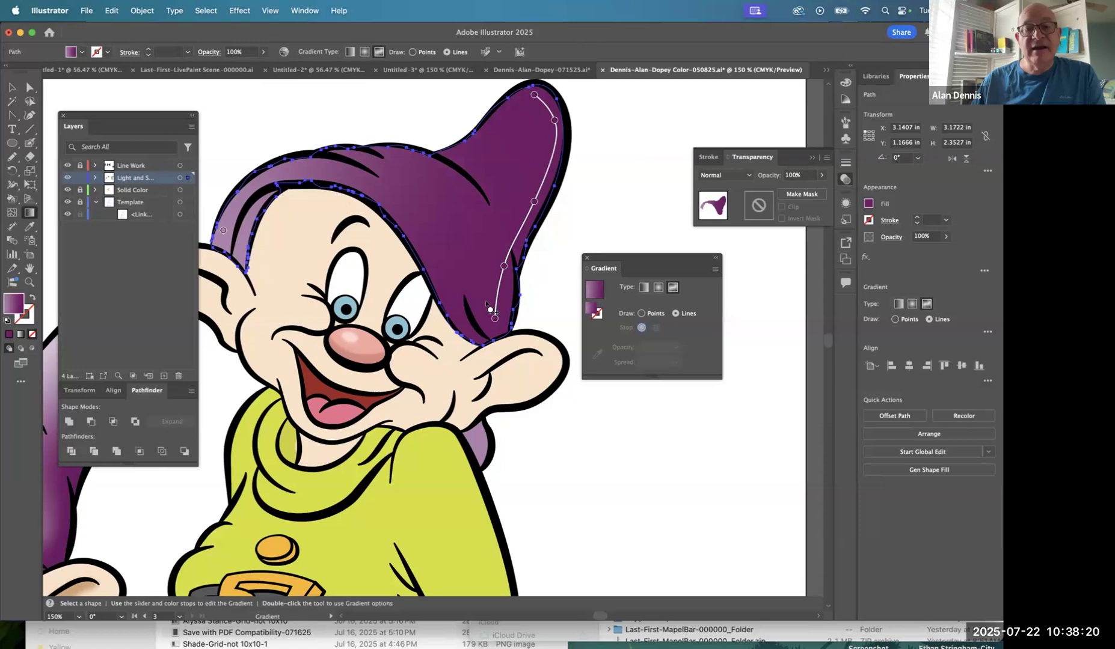
Extend the dark purple gradient line from the lower fold stop along the hat's front edge to above the eye.
click(495, 320)
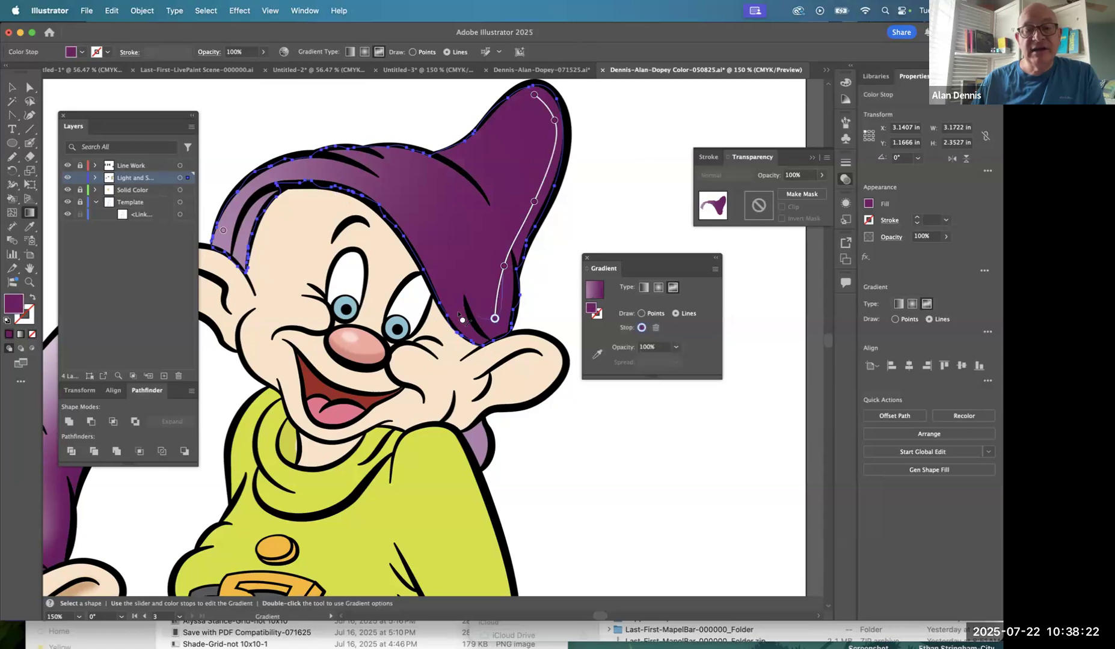
click(459, 312)
click(433, 267)
click(405, 225)
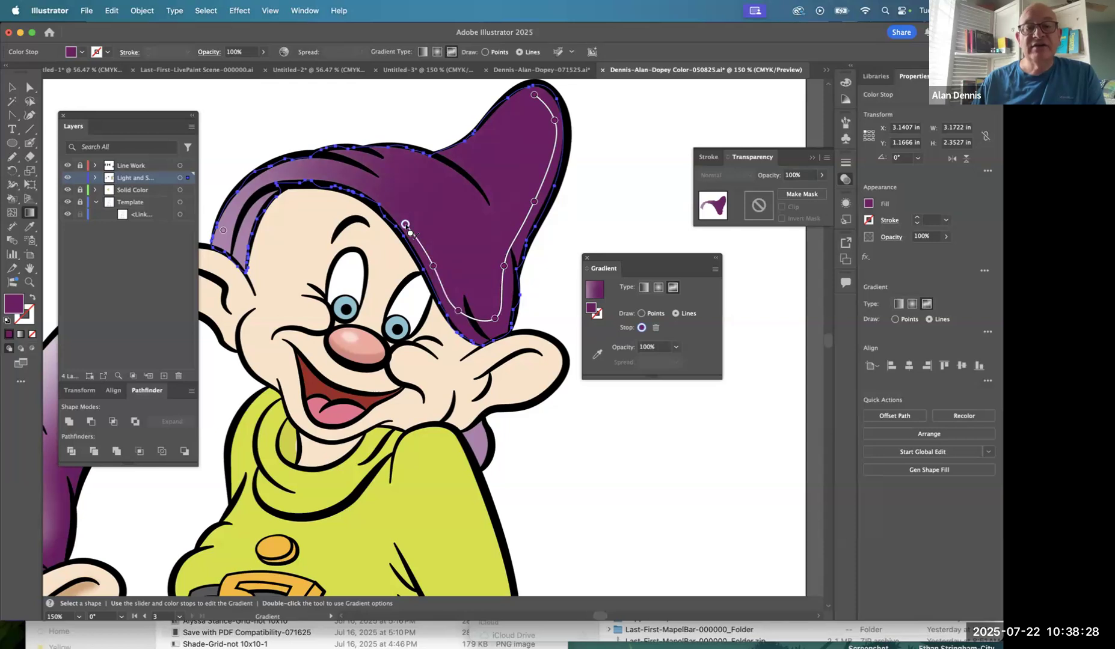
key(super)
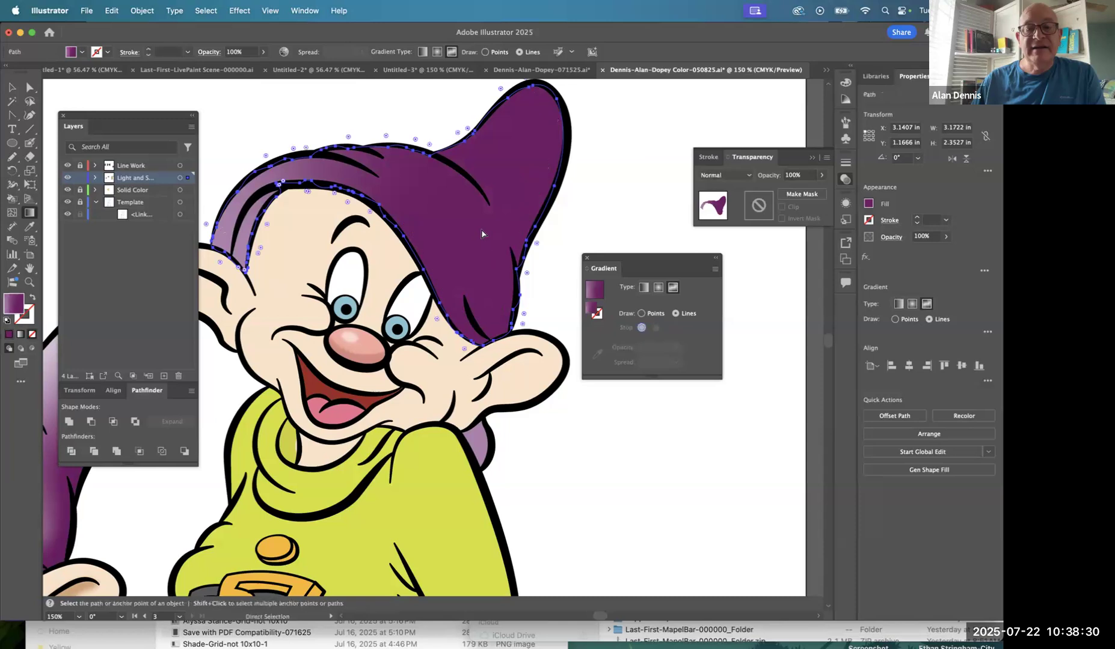
Add a freeform gradient point in the middle of the hat's drooping part and colour it with the light purple swatch.
click(642, 314)
click(457, 238)
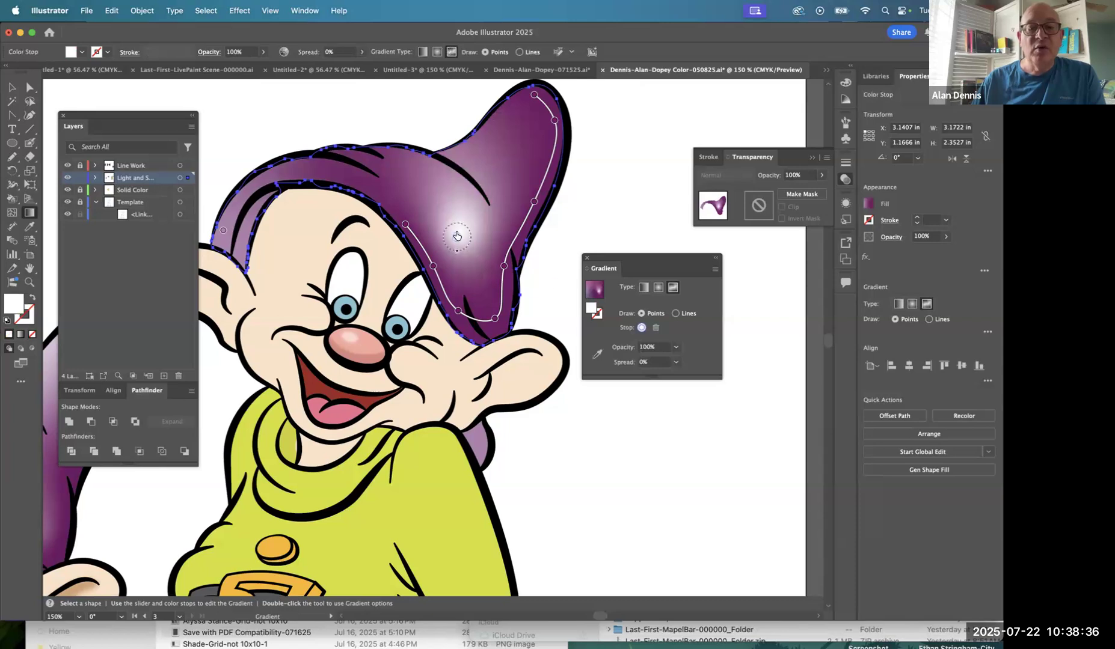
double_click(457, 235)
click(397, 289)
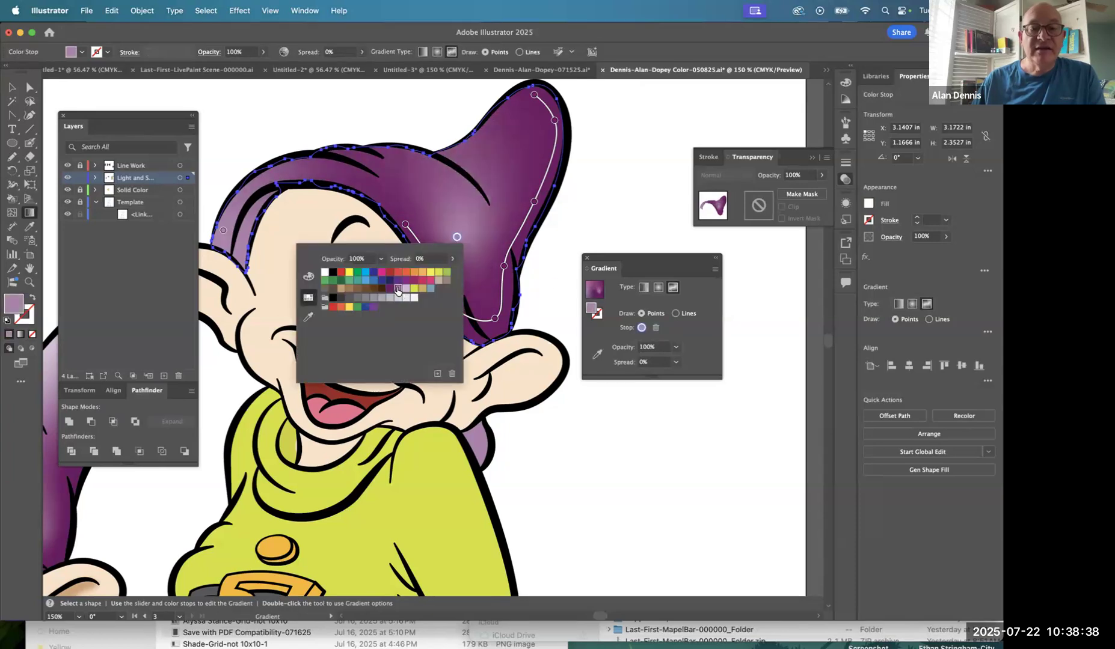
Add a second light purple gradient point near the hat's tip for a highlight.
click(505, 155)
click(505, 150)
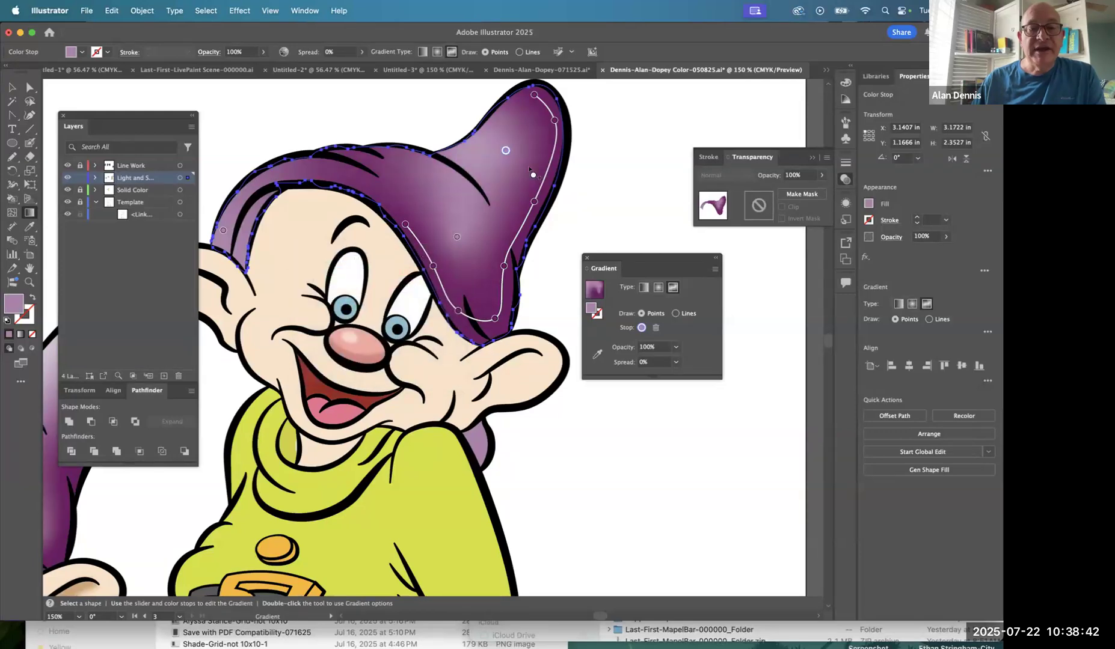
double_click(506, 151)
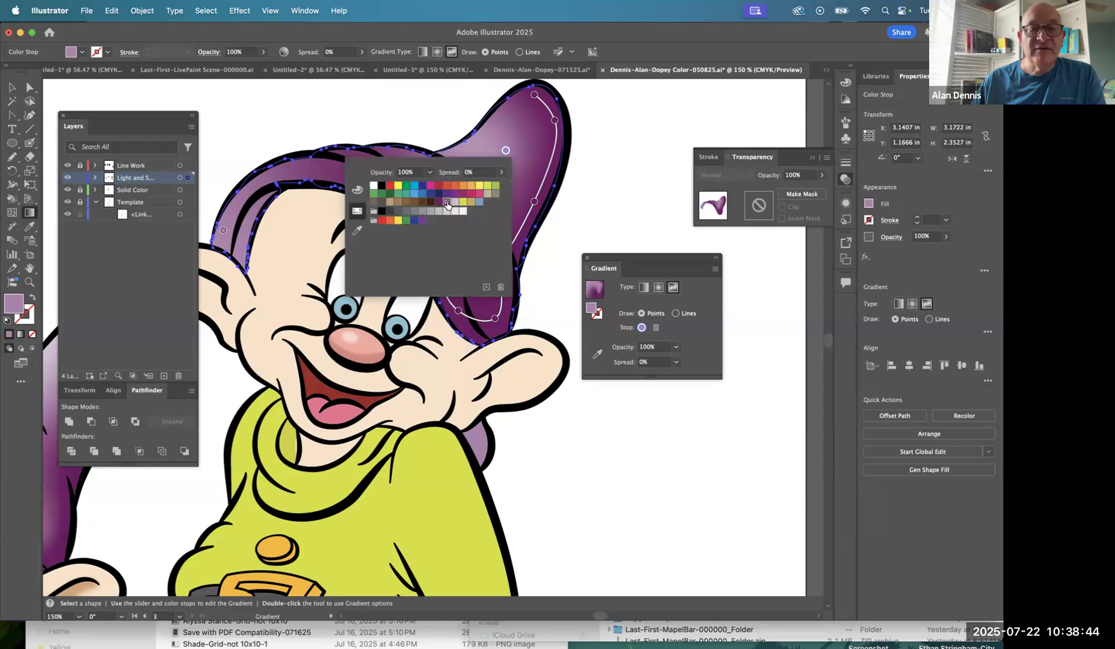
click(508, 152)
Set both highlight points to 100% spread, moving one closer to the hat's tip and the other lower in the drooping part.
drag(506, 151, 517, 201)
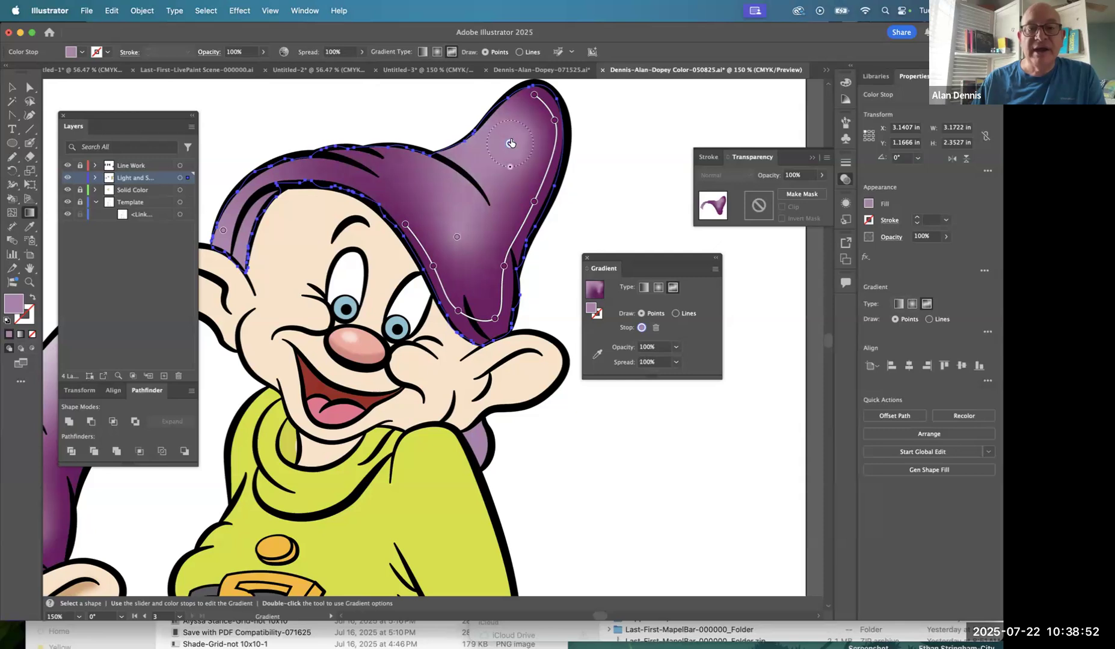
drag(510, 143, 514, 130)
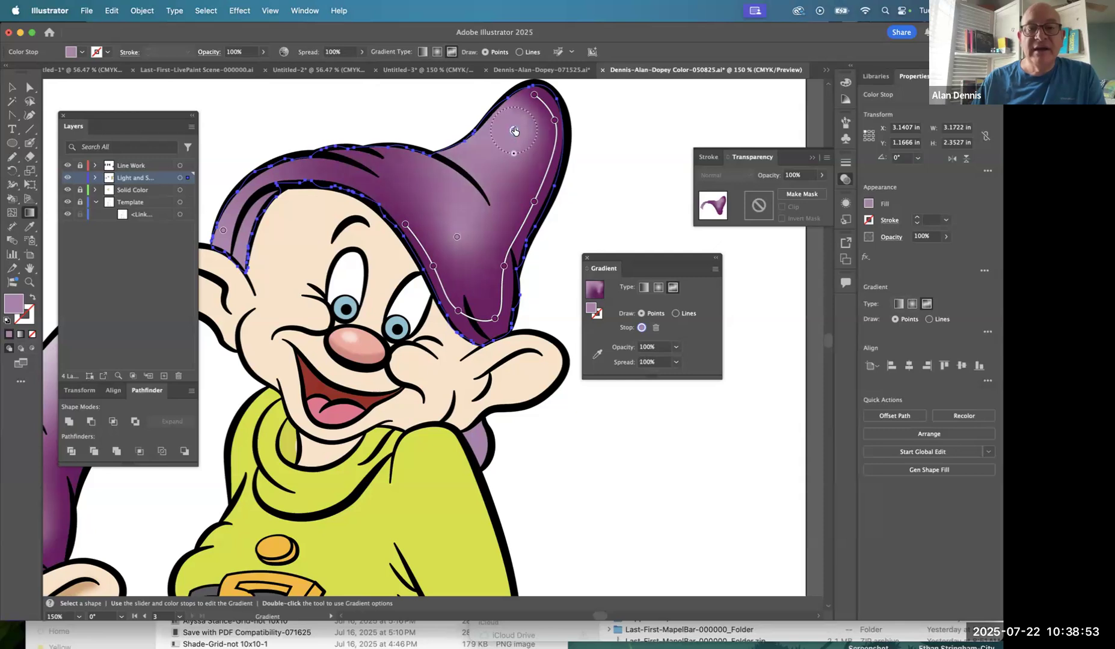
click(457, 241)
mouse_move(456, 251)
mouse_down()
mouse_move(461, 276)
mouse_move(466, 255)
mouse_up()
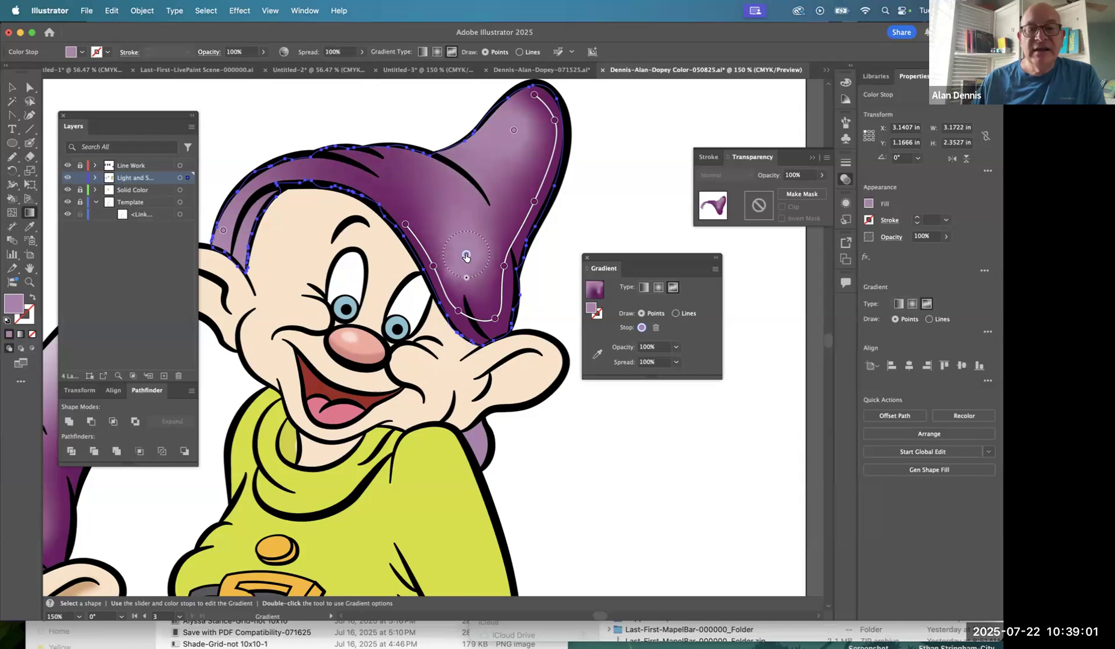
Try adding four more light purple gradient points across the hat's crown and the middle of the drooping part.
click(480, 175)
click(402, 170)
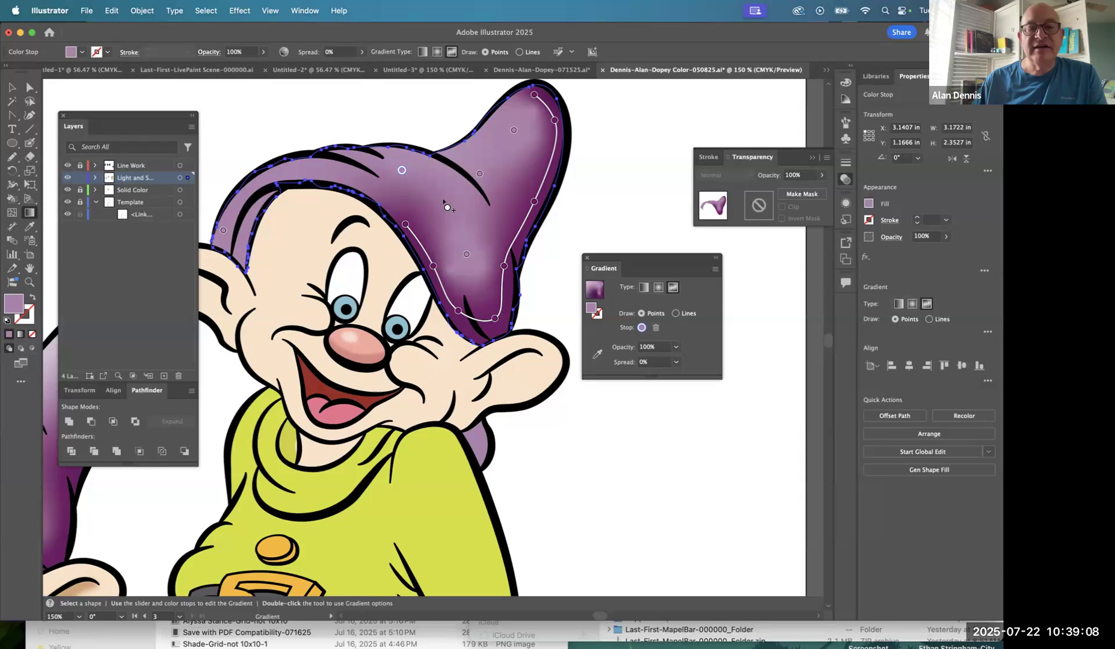
click(426, 208)
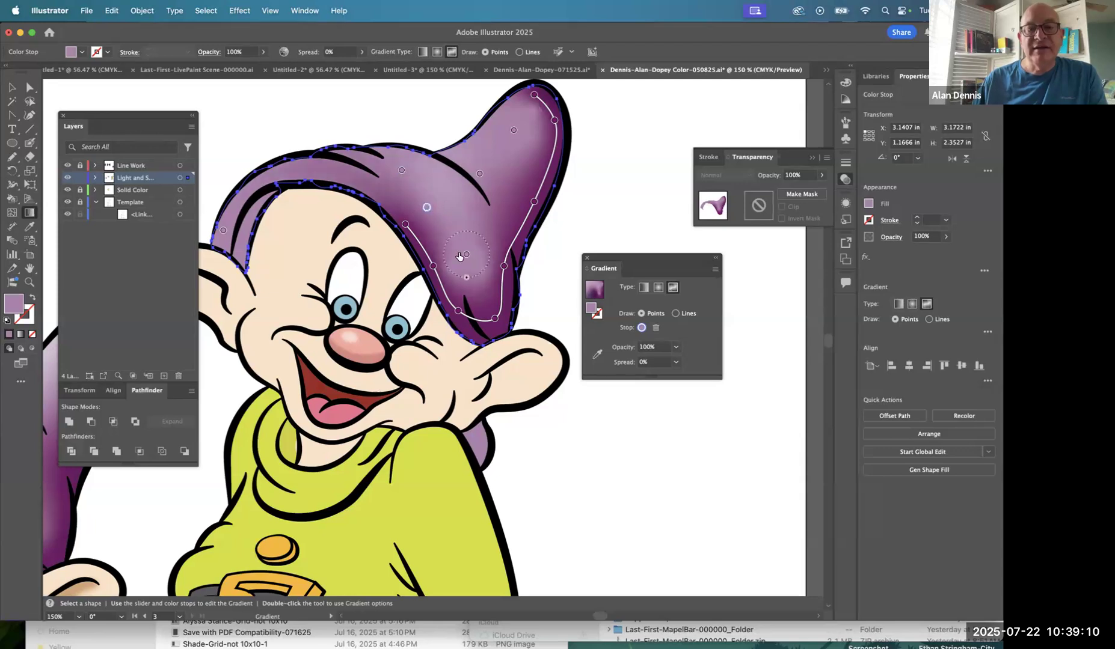
click(444, 222)
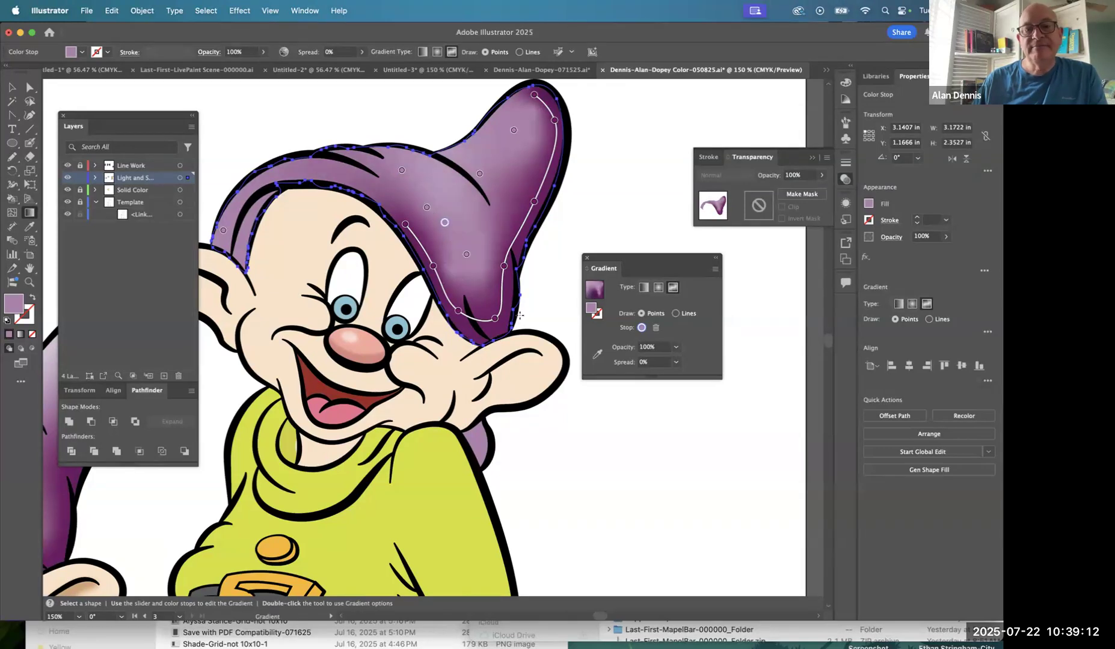
key(a)
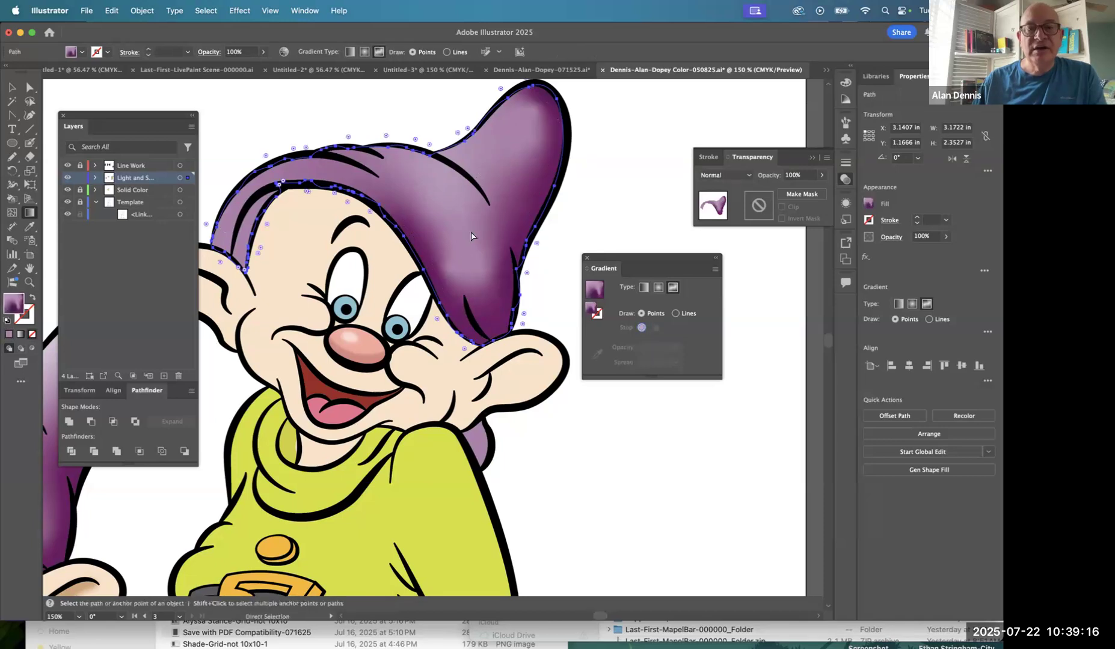
Remove the extra light purple points, keeping only the highlights near the hat's tip and in the lower drooping part.
key(super+z)
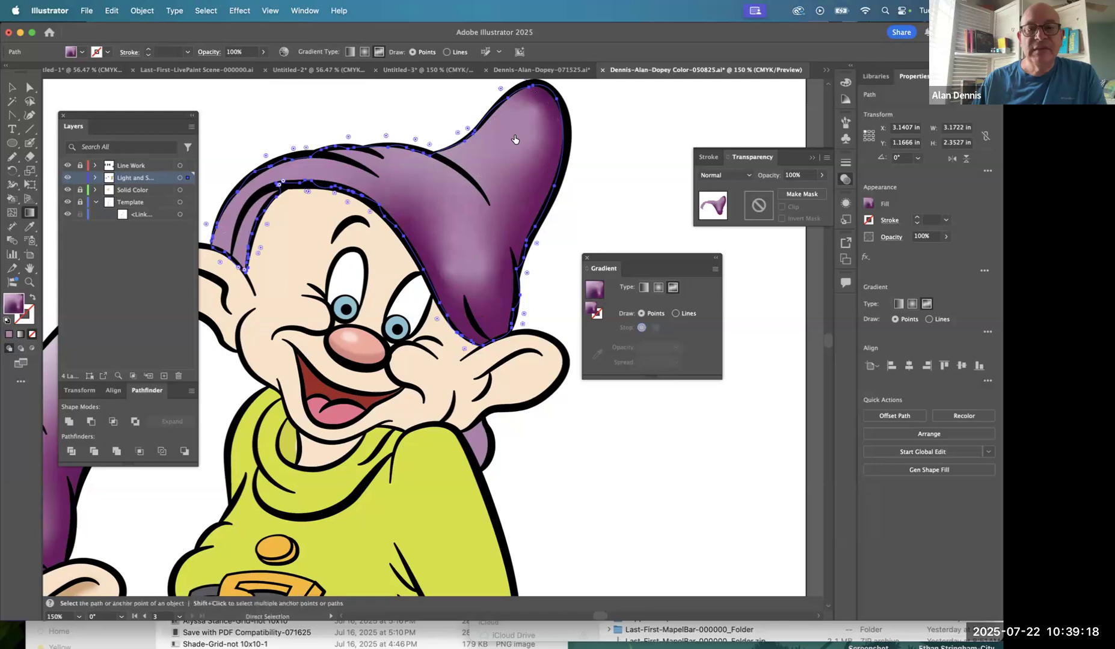
key(g)
click(479, 175)
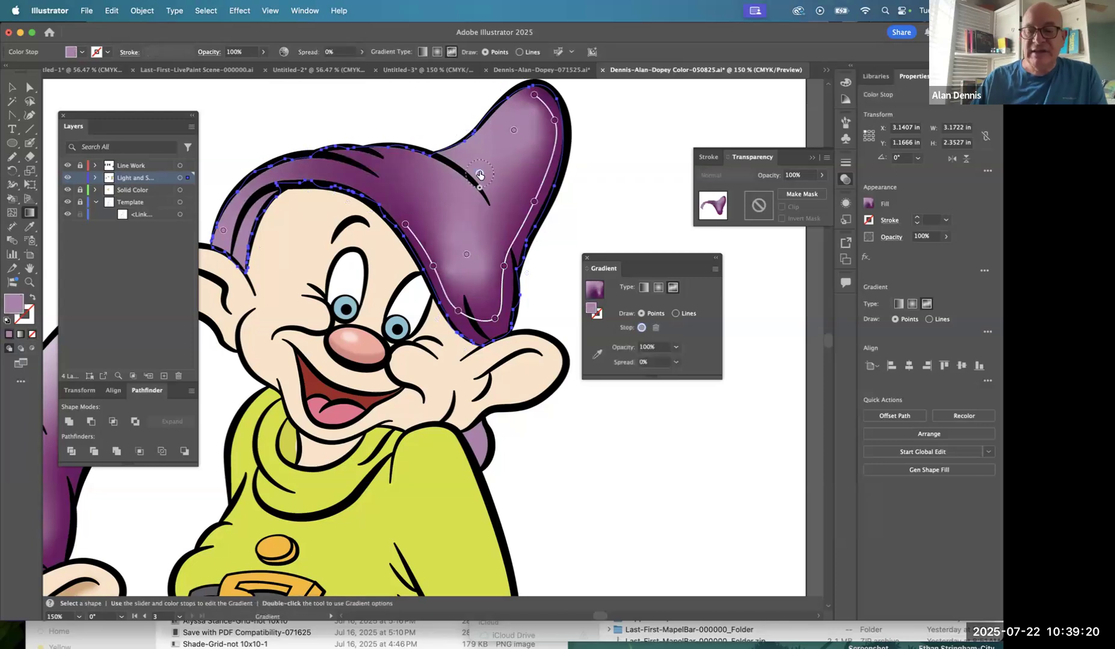
key(Delete)
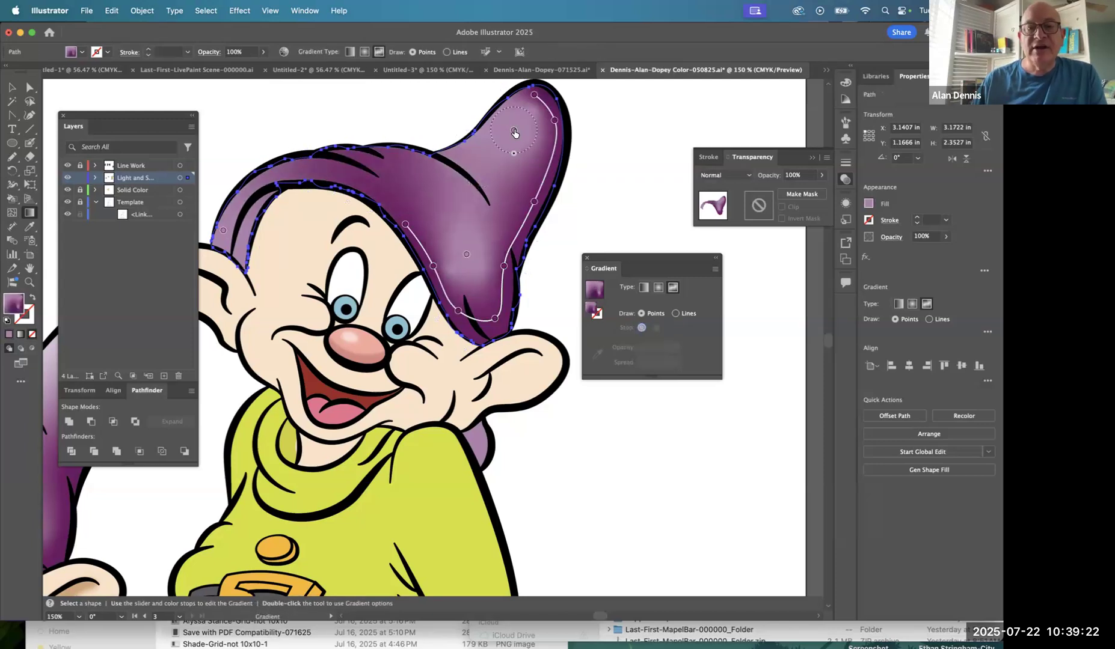
Connect the tip highlight to the lower highlight with a light purple gradient line through one intermediate stop.
click(513, 131)
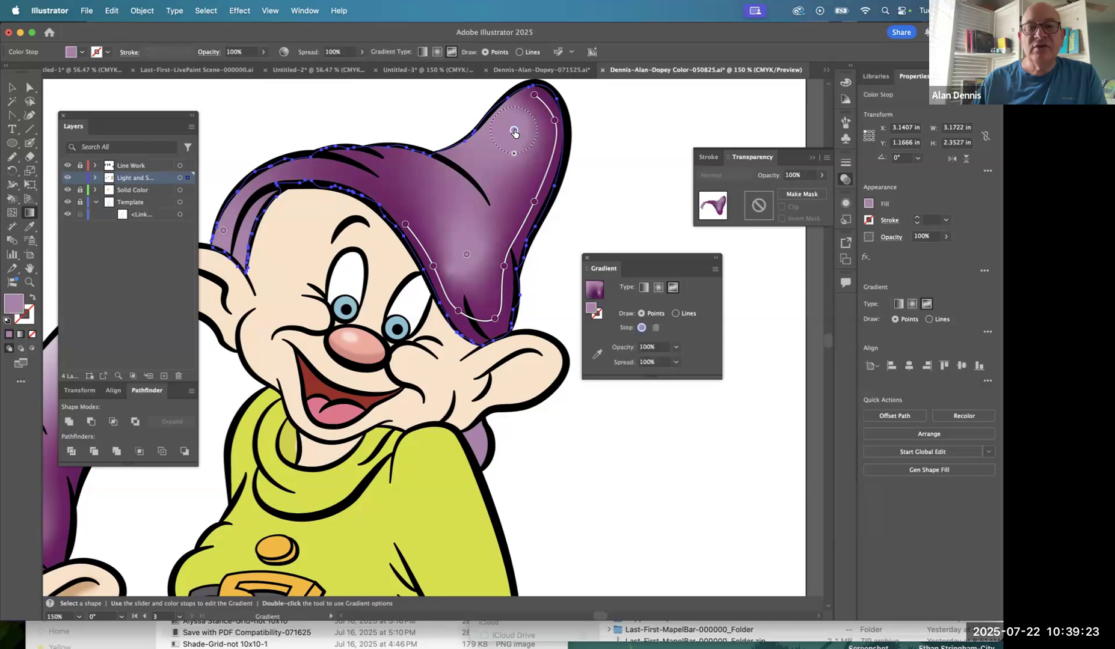
click(675, 313)
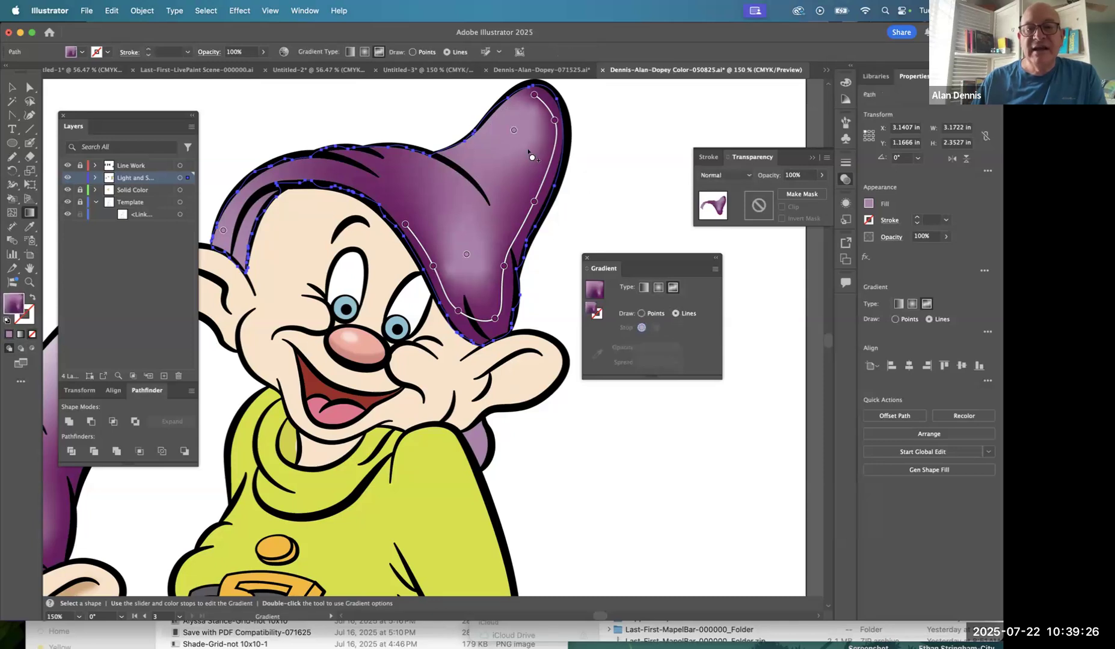
click(514, 130)
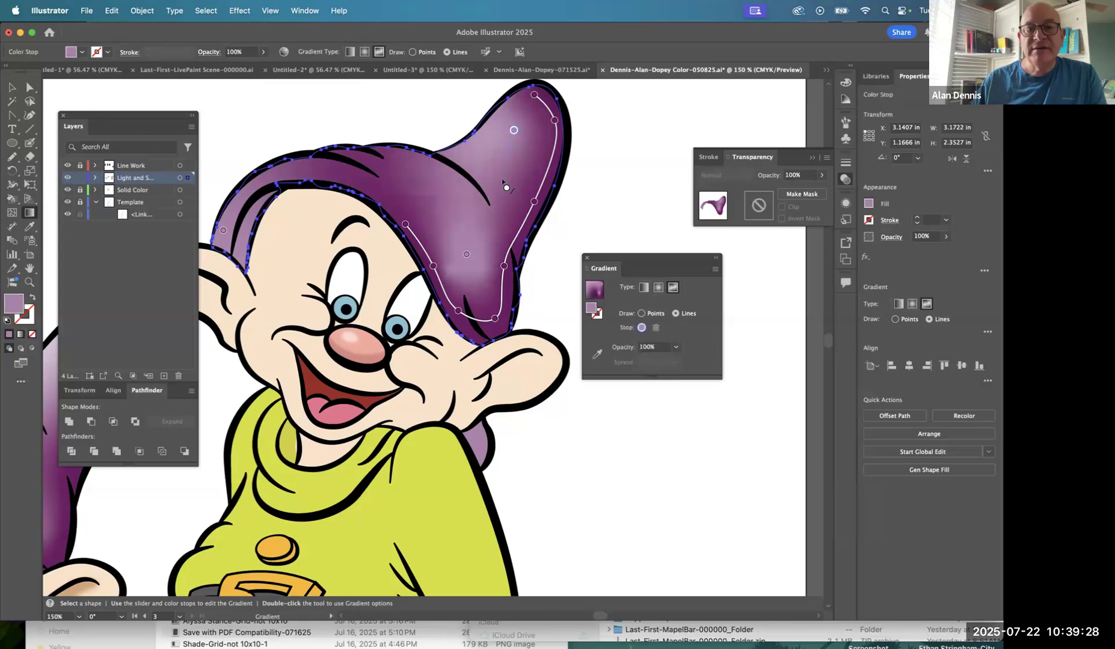
click(502, 179)
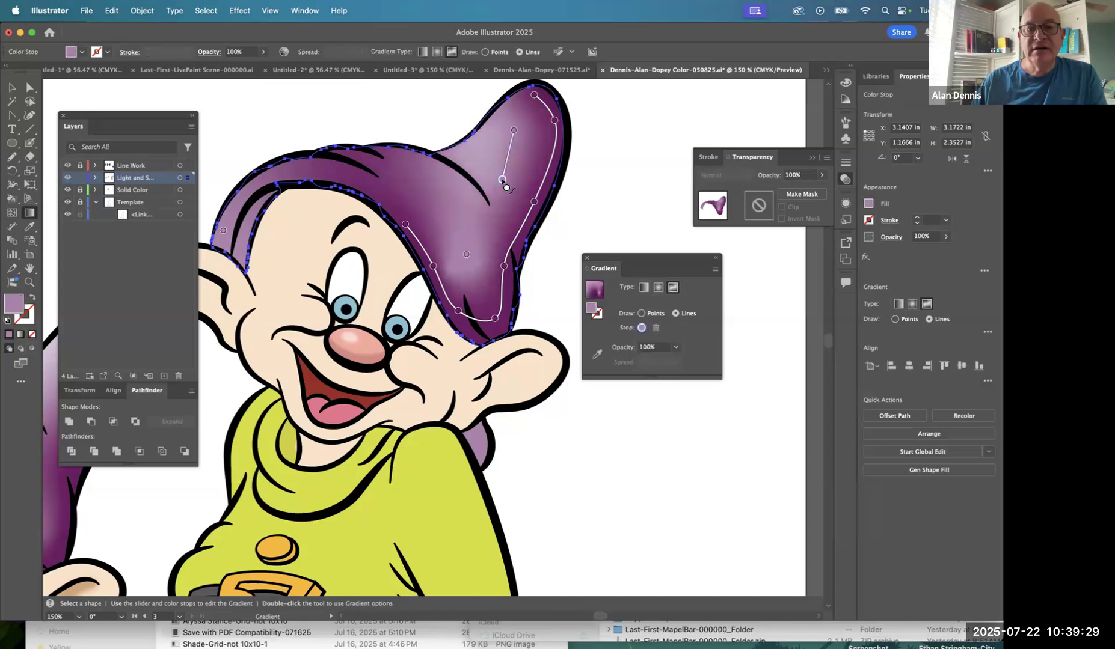
click(467, 255)
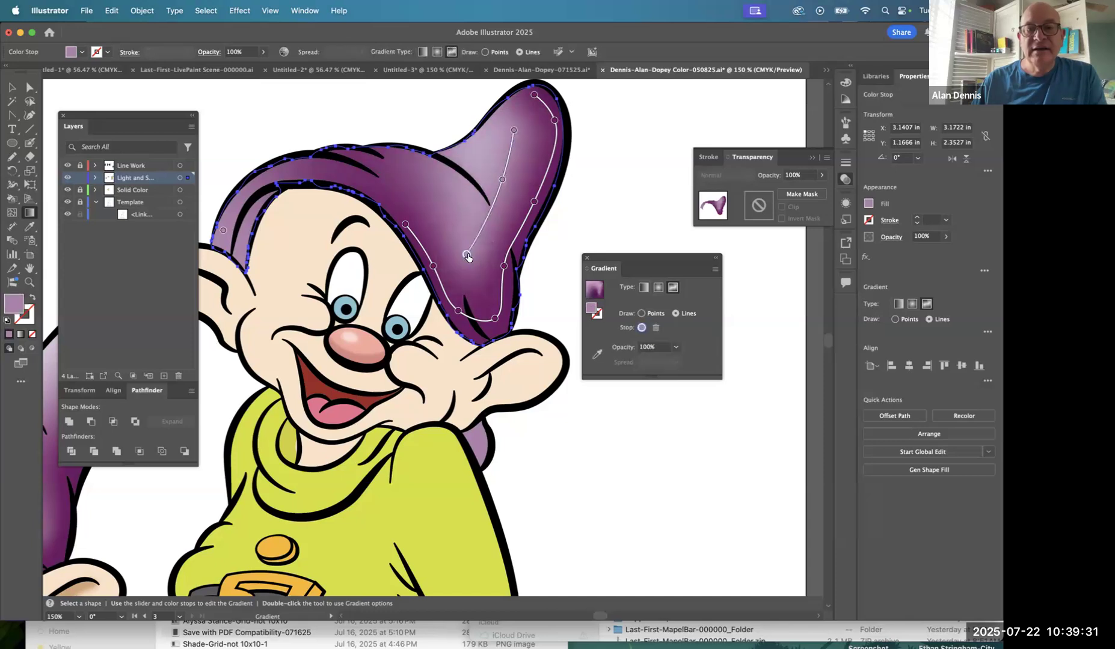
Extend the light purple highlight line from the lower stop up to the hat's crown with two more stops.
click(421, 196)
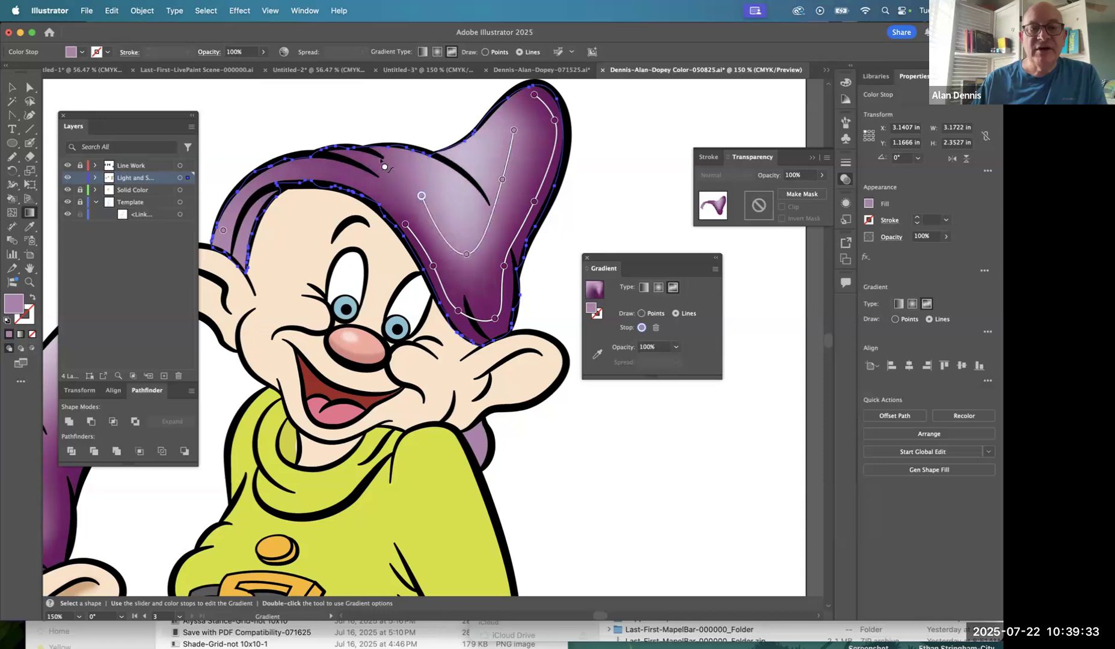
double_click(423, 197)
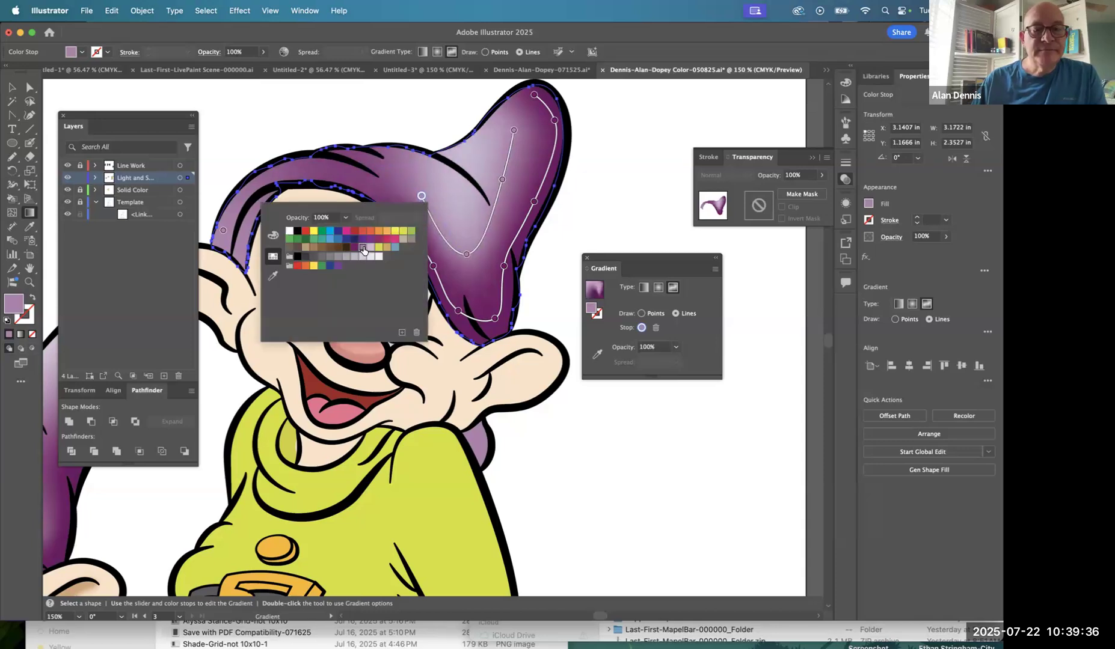
click(421, 196)
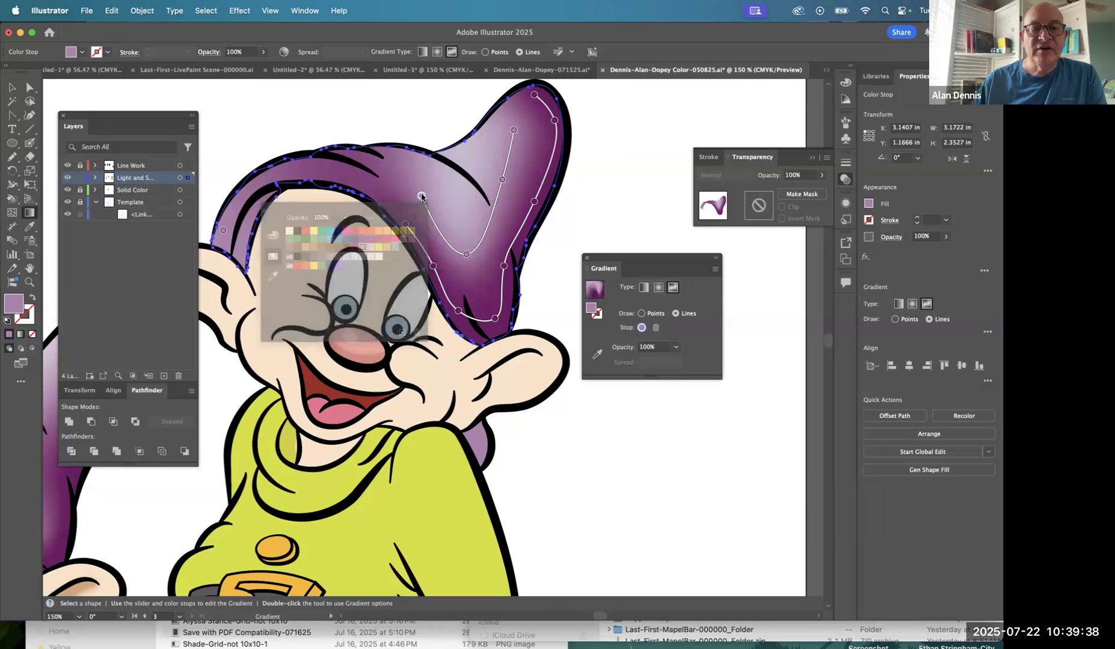
click(370, 168)
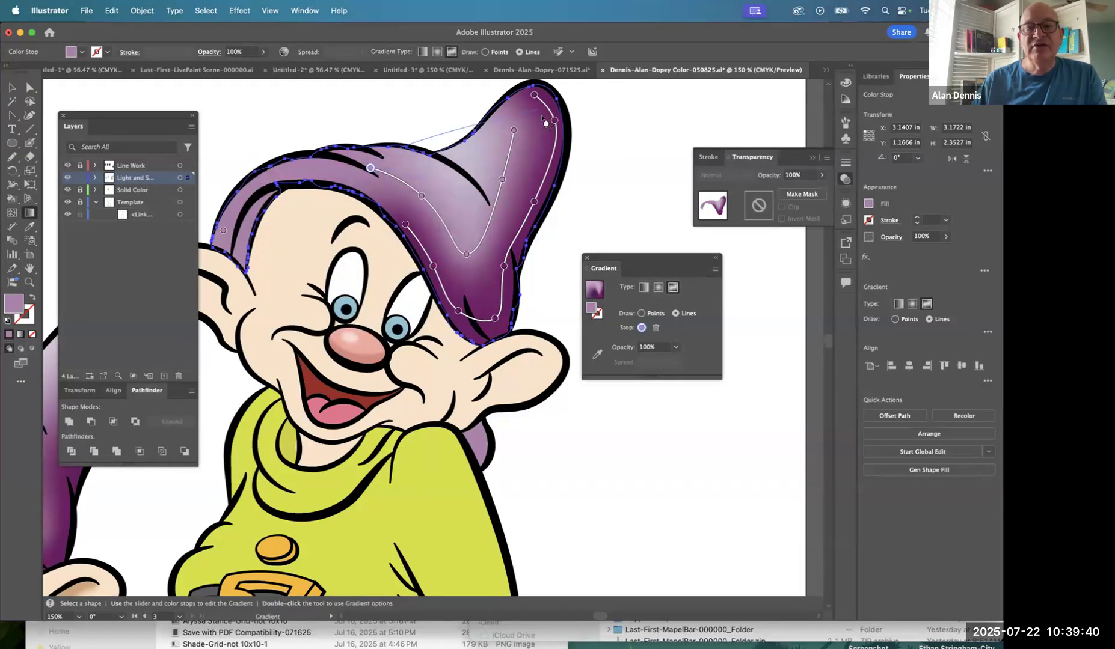
Extend the light purple highlight line along the hat band through one more stop to the existing stop above the ear.
click(276, 171)
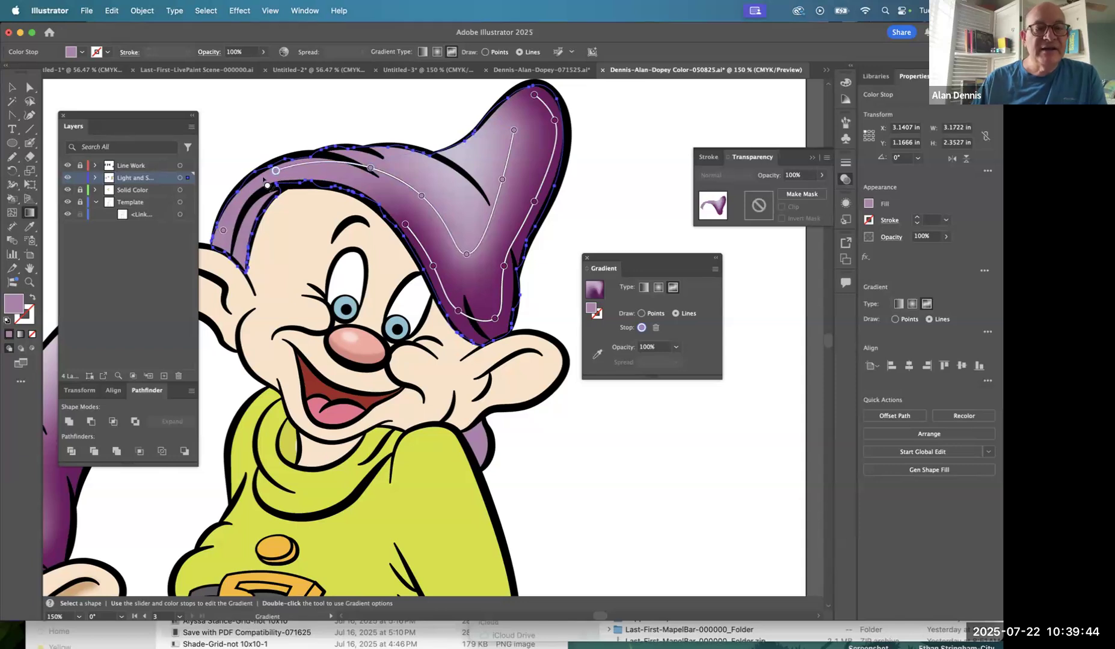
click(223, 232)
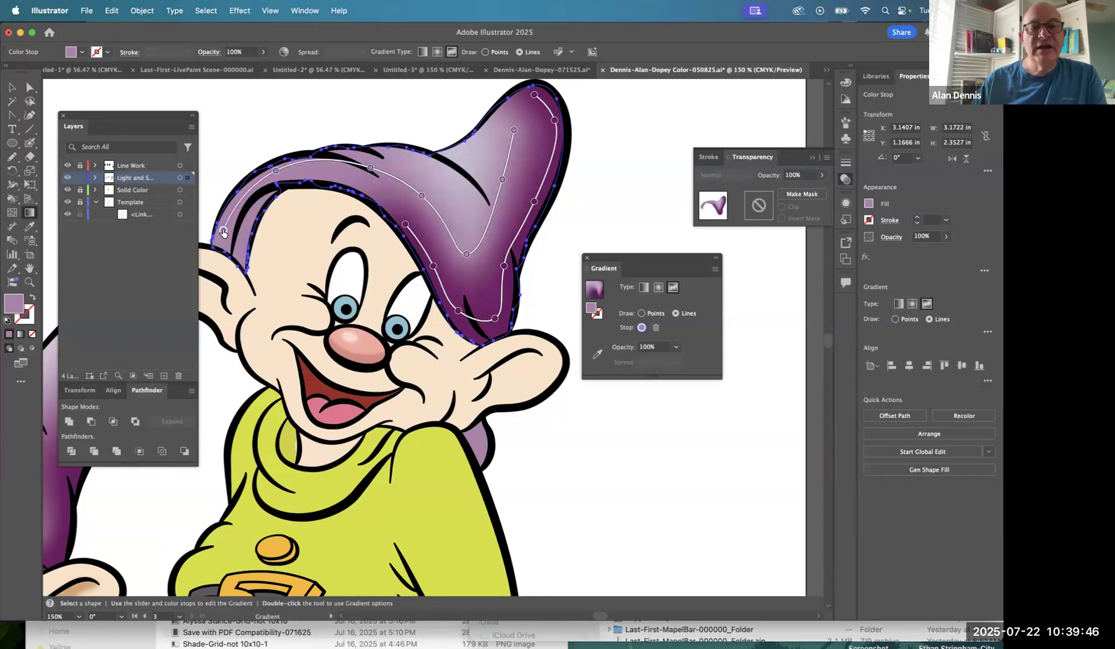
super+click(439, 106)
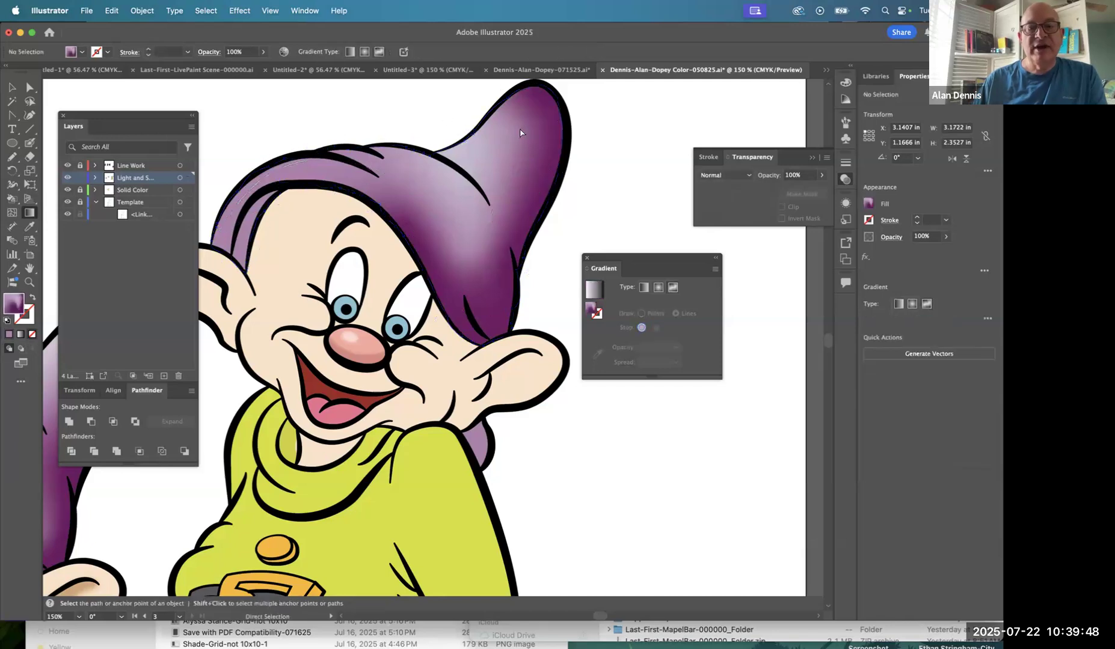
Move the highlight line's end stop farther up into the hat's tip and shift the neighbouring stop up and outward.
super+click(501, 147)
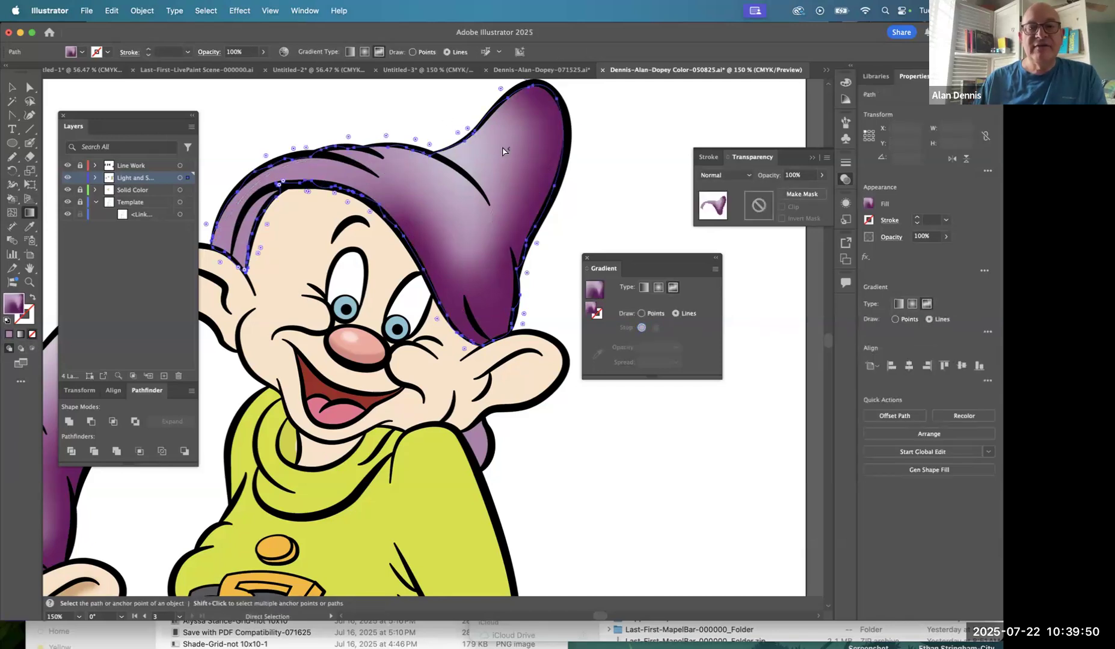
click(514, 129)
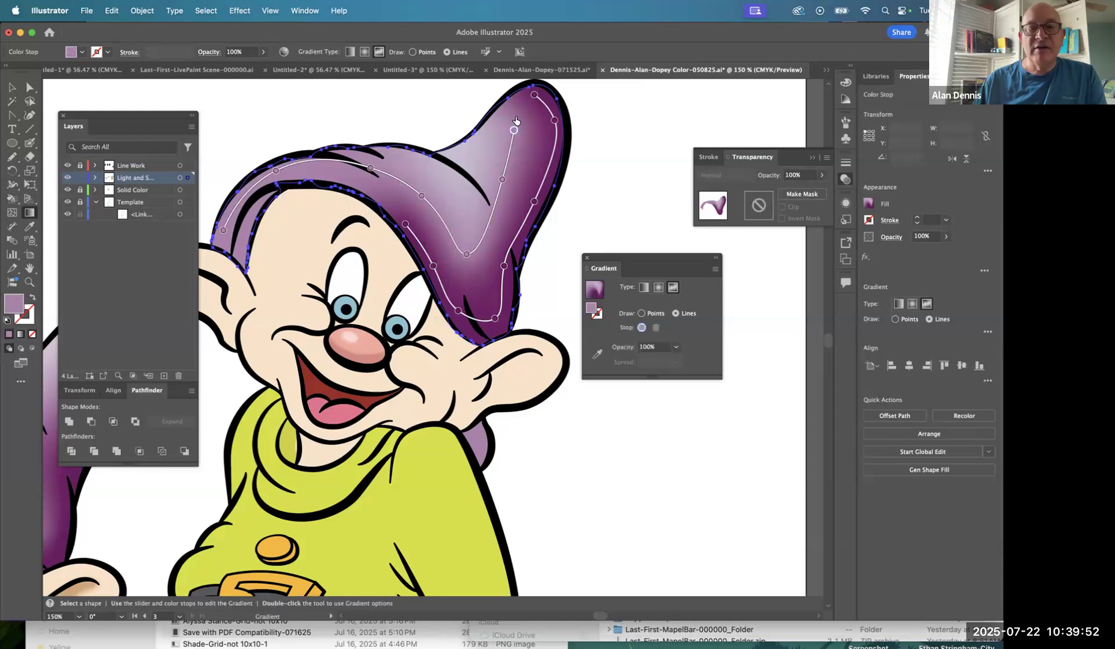
drag(514, 130, 516, 103)
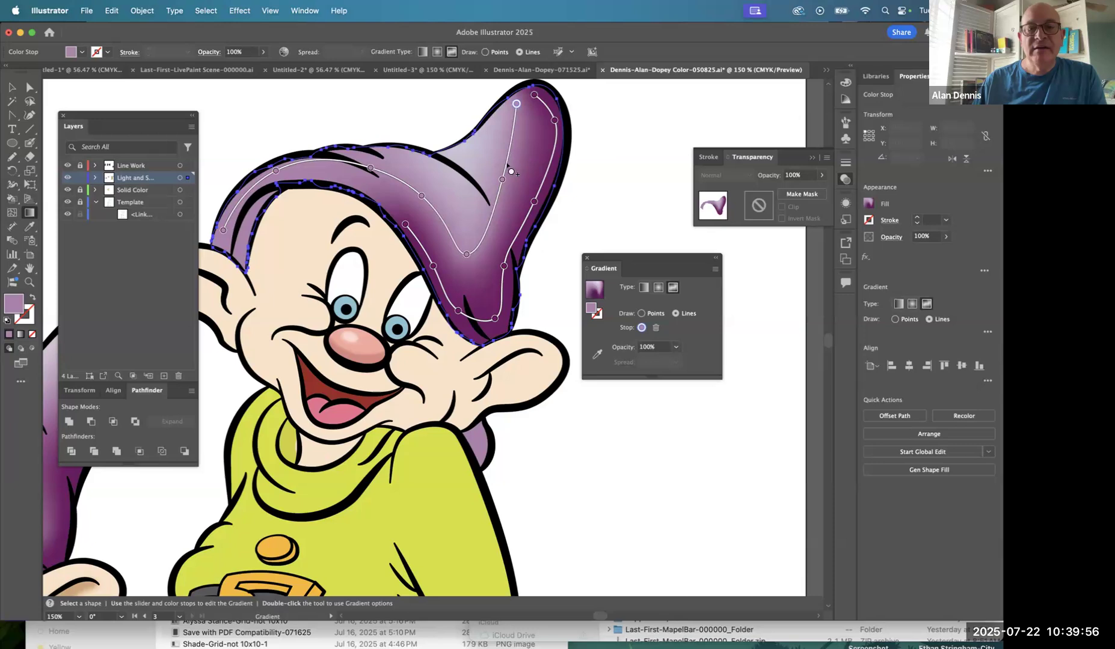
drag(503, 179, 519, 155)
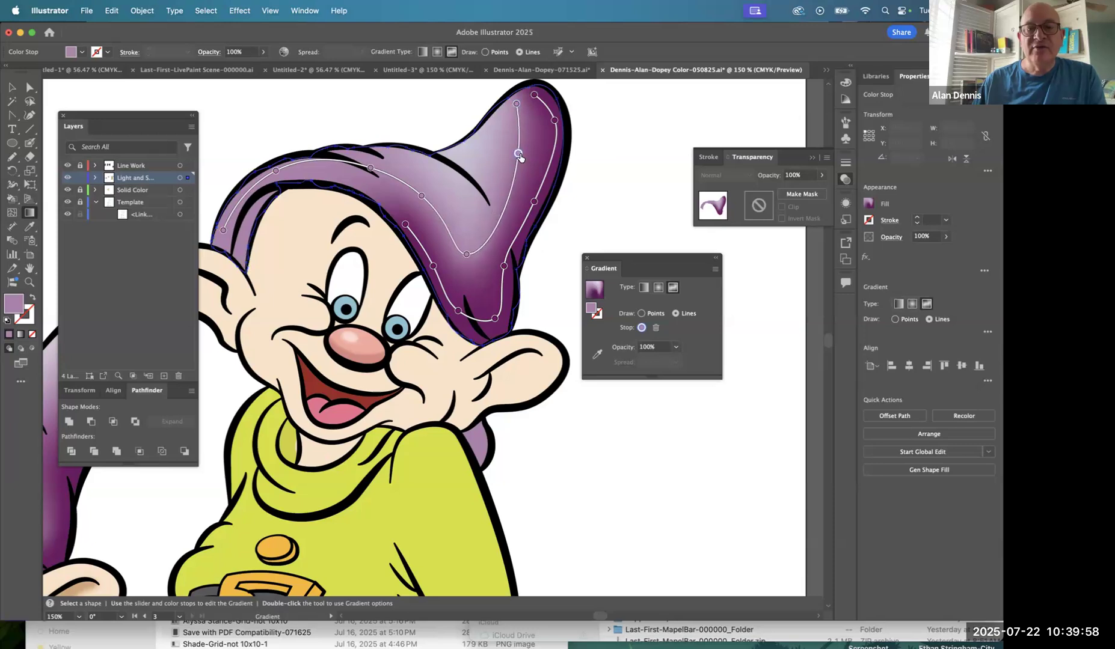
key(a)
click(599, 187)
Add a gradient stop to the hat's inner fold above the ear and colour it dark purple.
key(g)
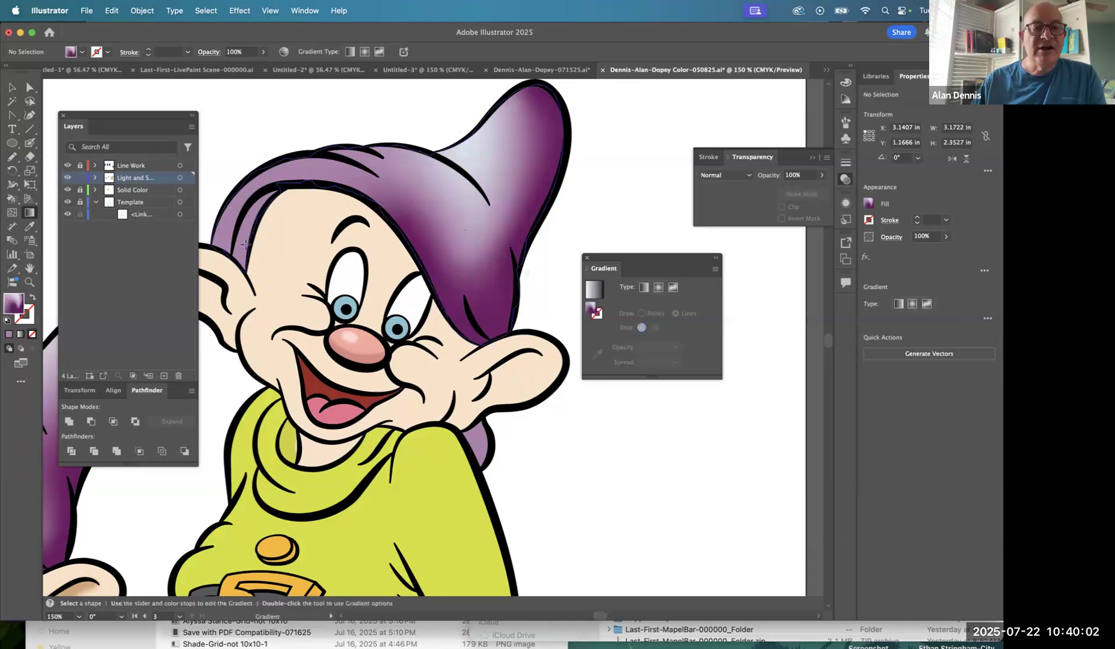
click(242, 259)
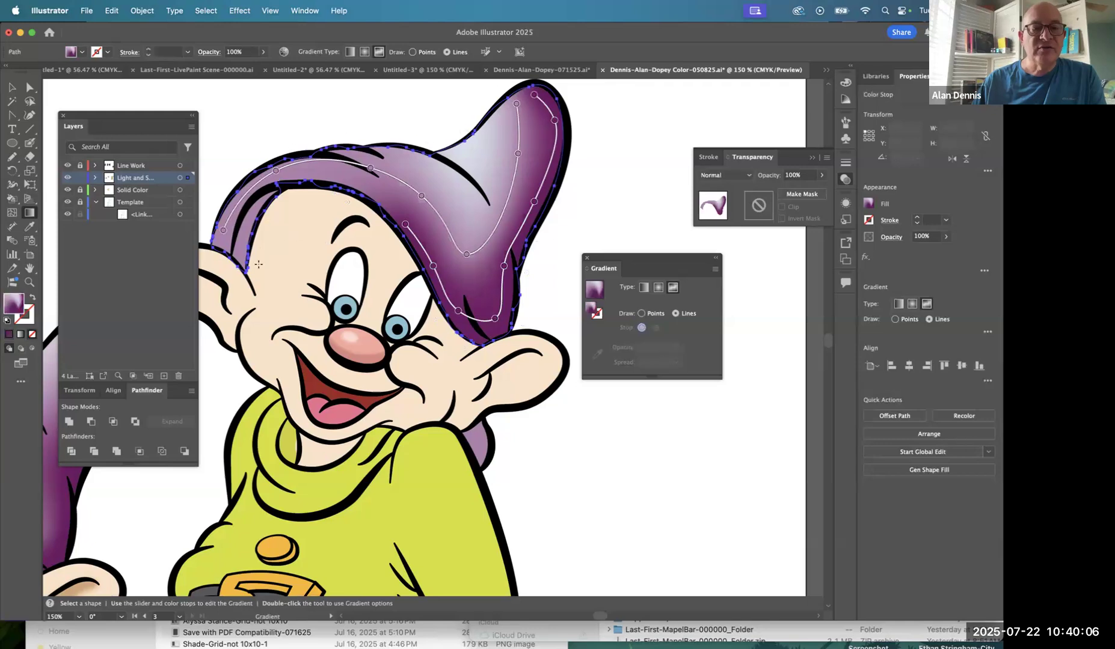
click(238, 244)
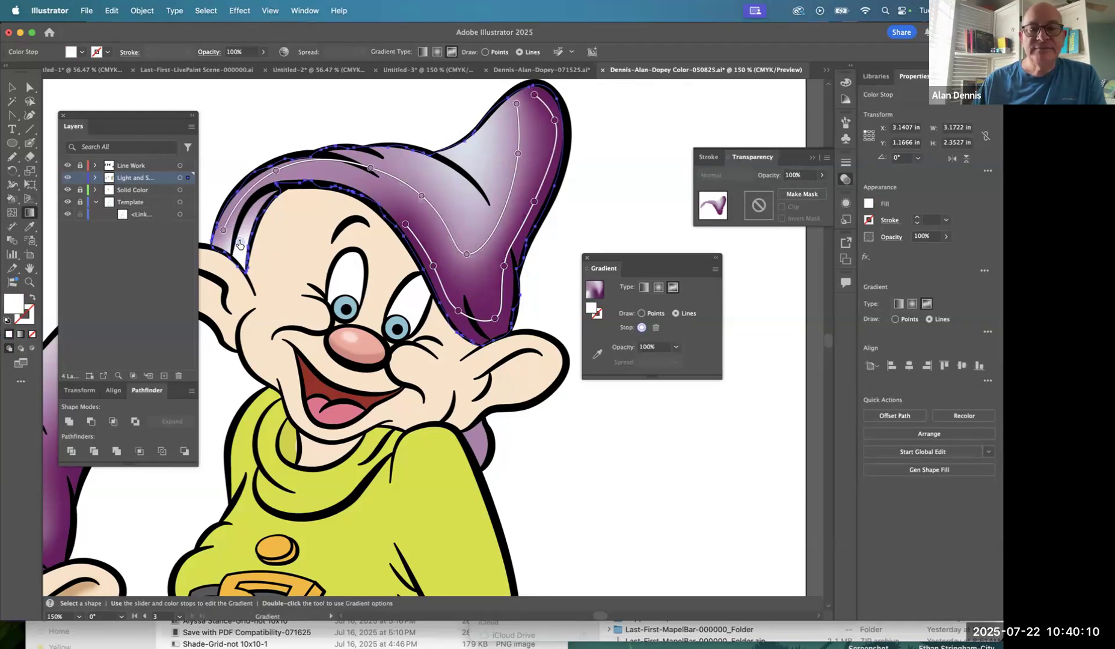
double_click(239, 244)
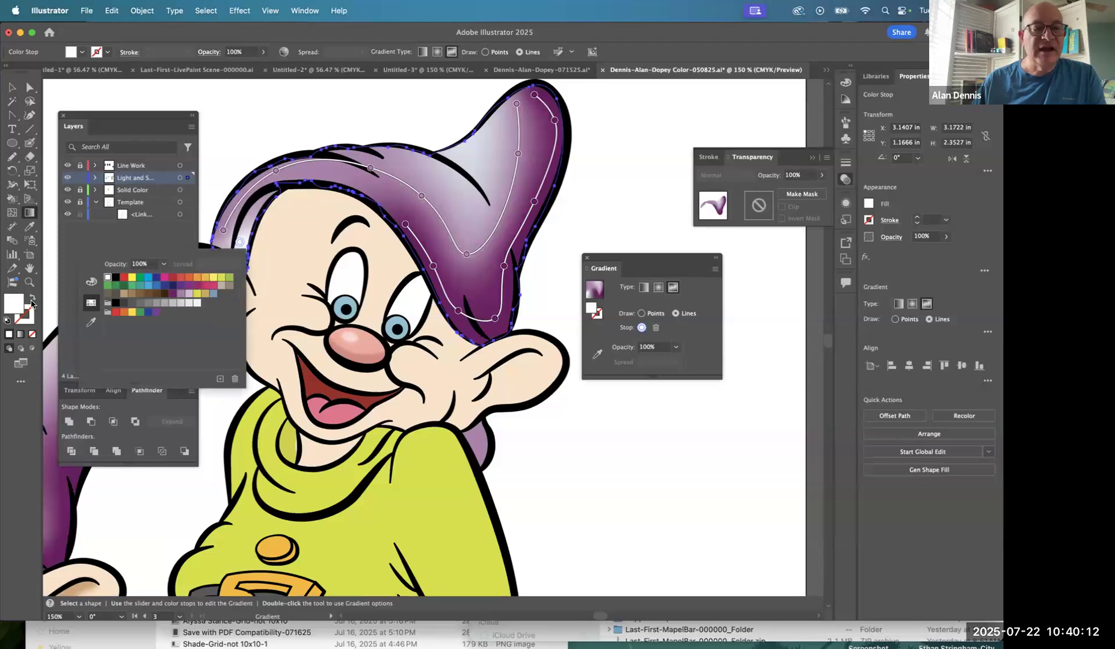
click(173, 294)
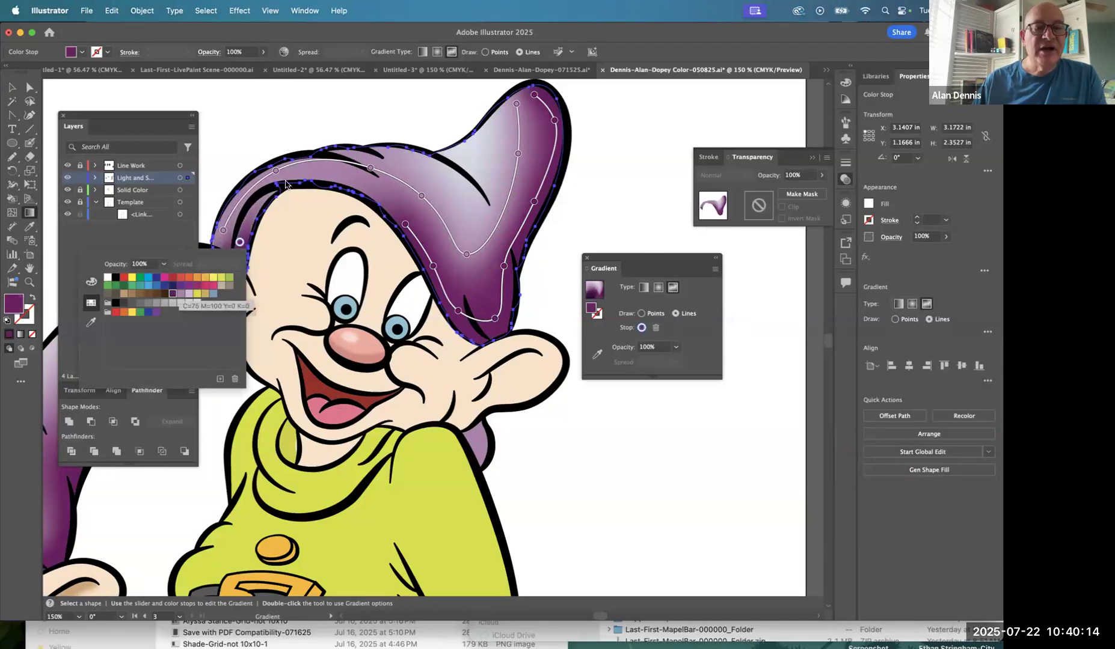
Extend the dark purple gradient line from the inner fold along the hat's lower edge above the forehead.
click(256, 210)
click(256, 203)
click(281, 182)
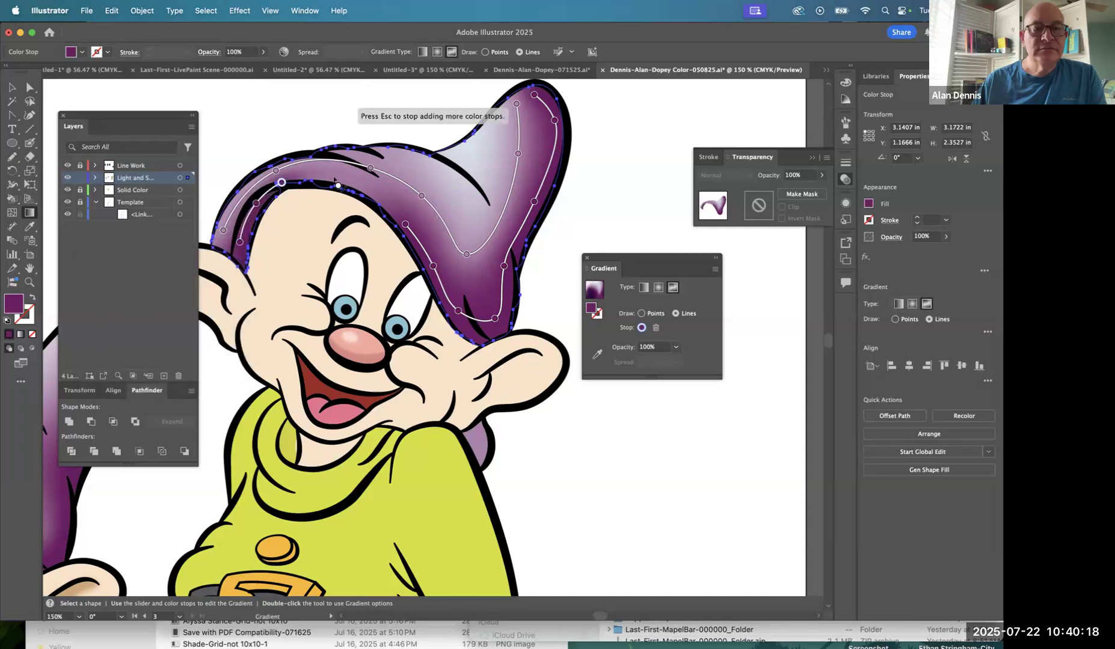
key(a)
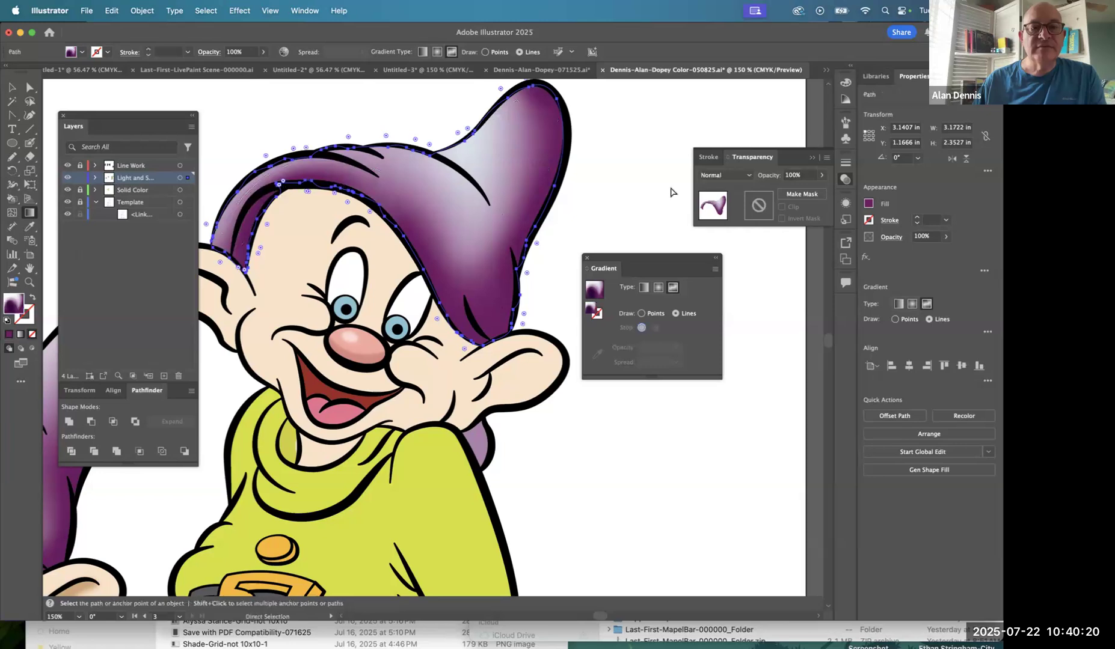
click(671, 189)
key(g)
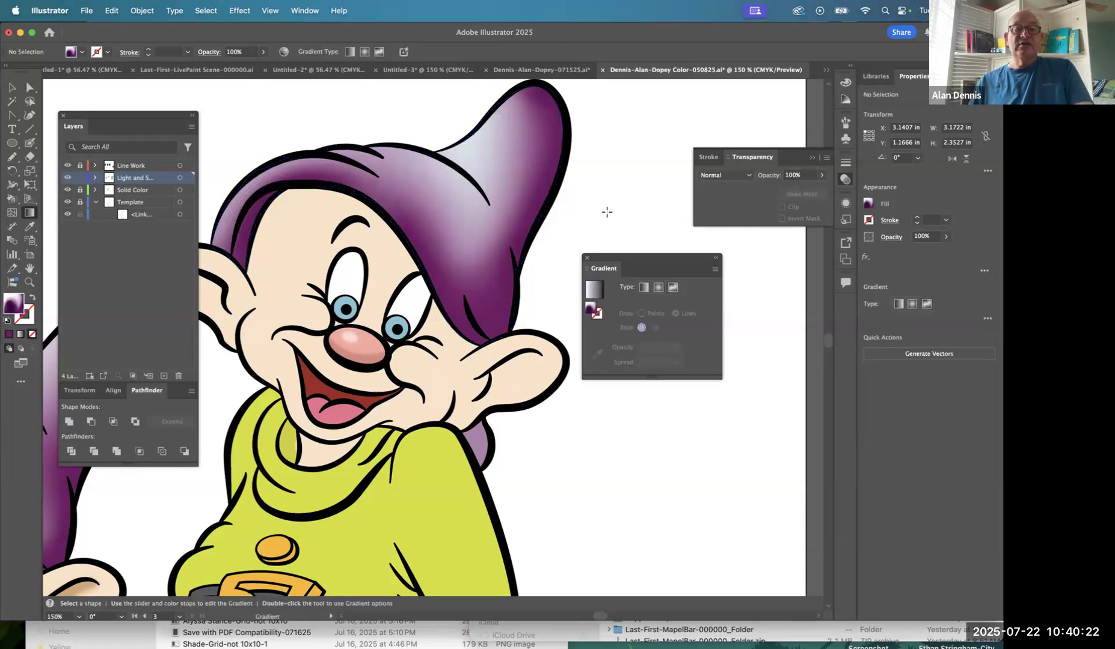
Check the artwork in outline view and return to the colour preview.
key(a)
key(super+y)
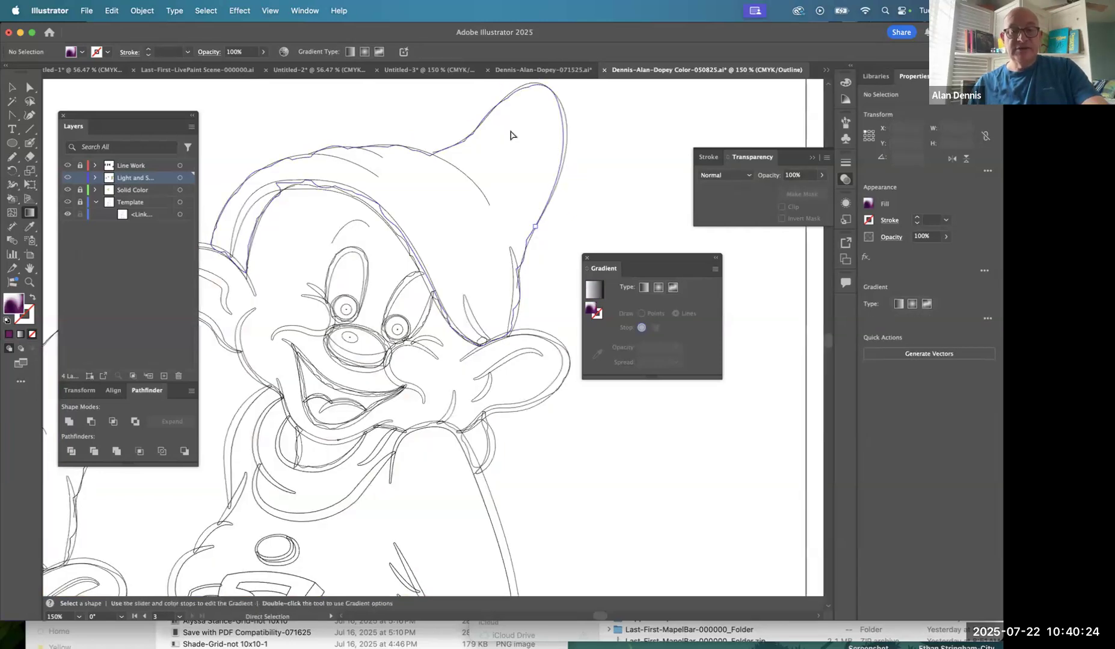
key(super+y)
key(g)
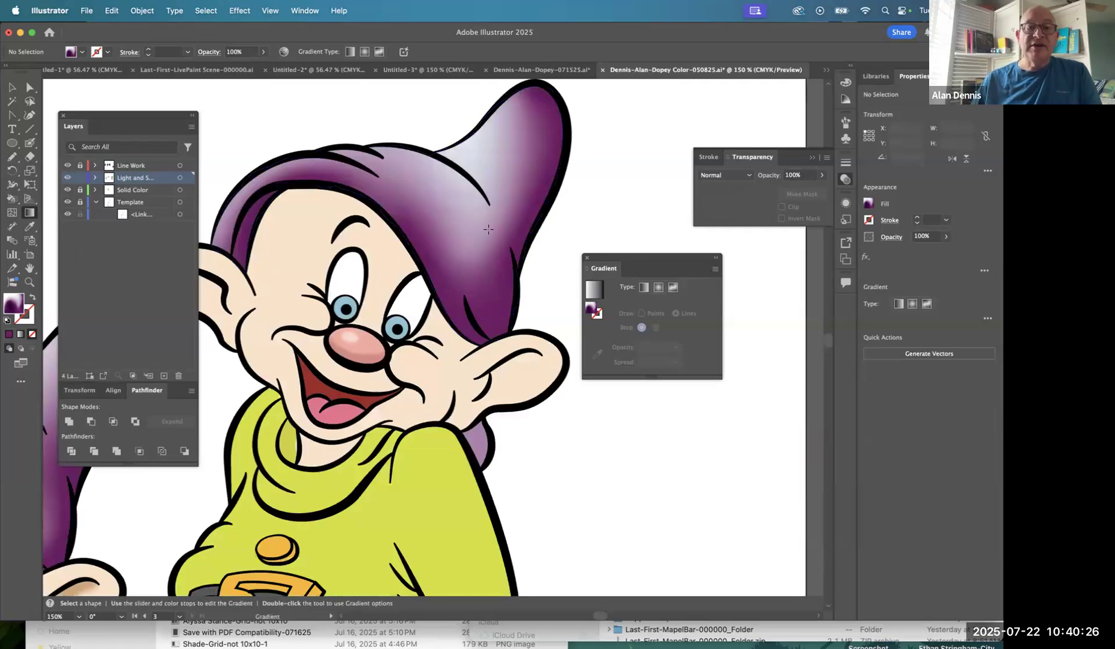
Select the white highlight ellipse on the nose and show its full list of appearance attributes.
drag(484, 325, 534, 285)
drag(550, 260, 567, 264)
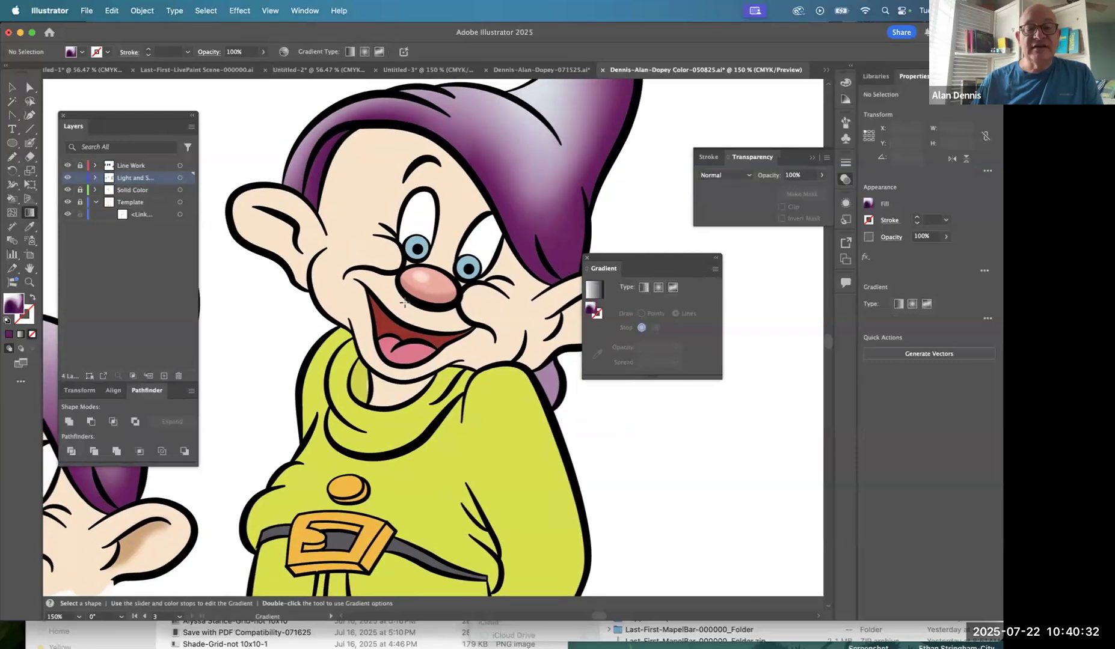
drag(453, 278, 426, 273)
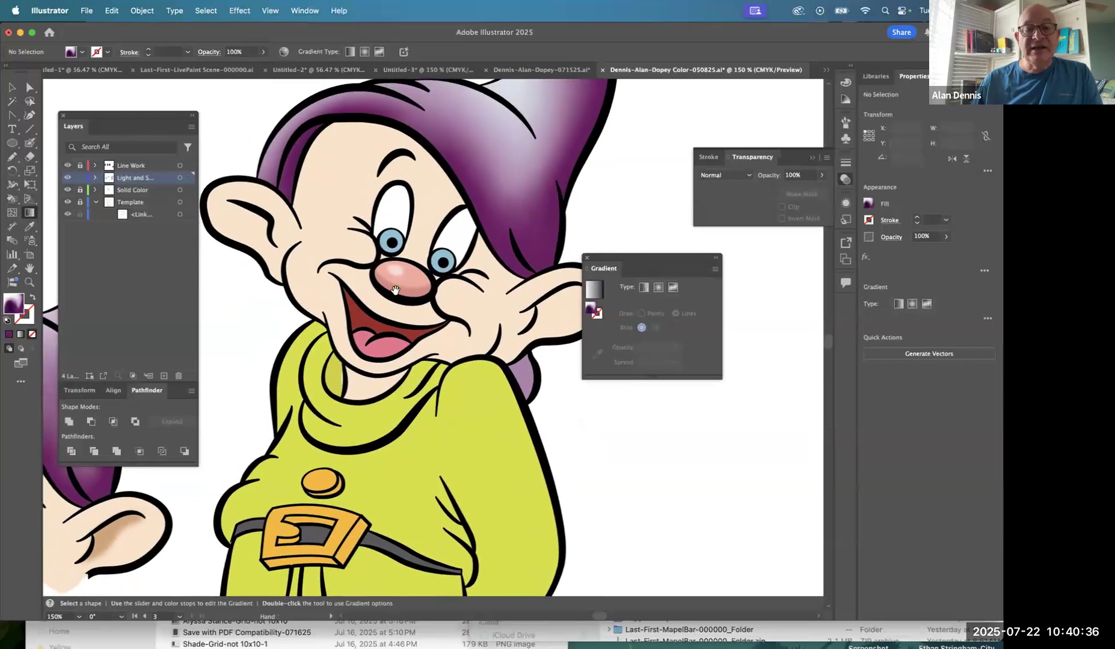
click(396, 272)
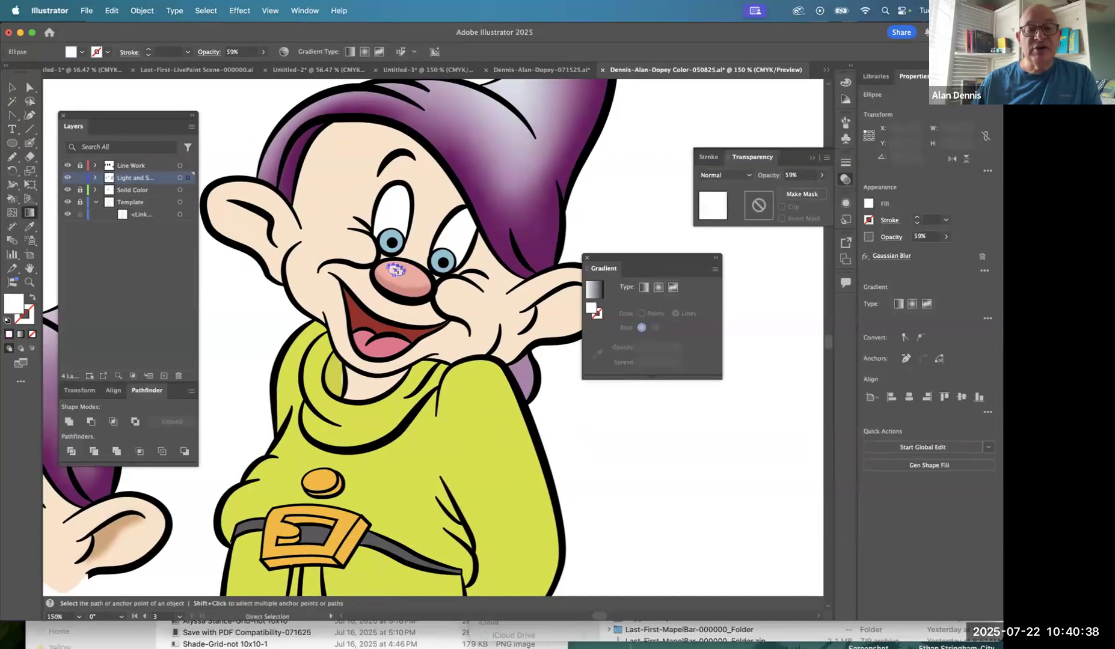
click(842, 183)
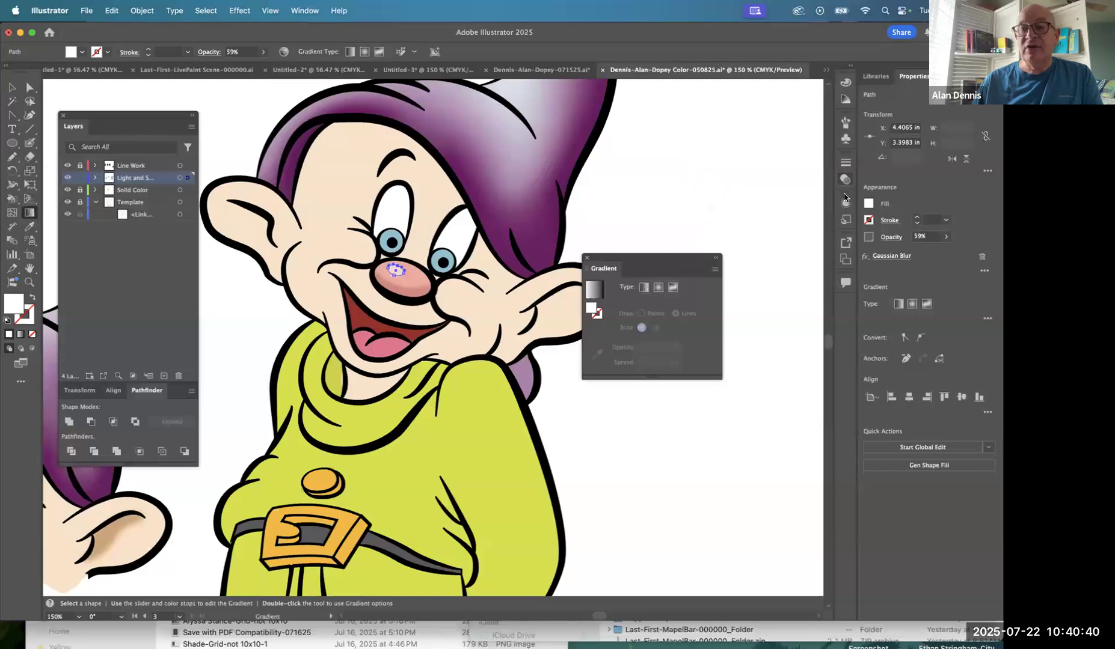
click(845, 204)
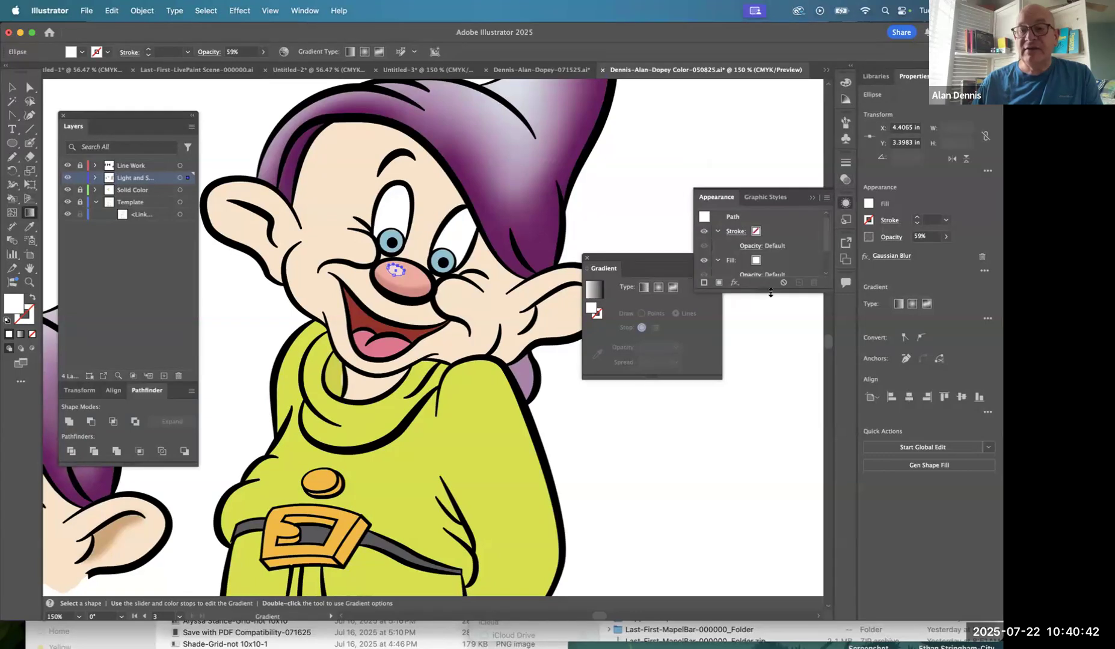
drag(770, 307, 770, 397)
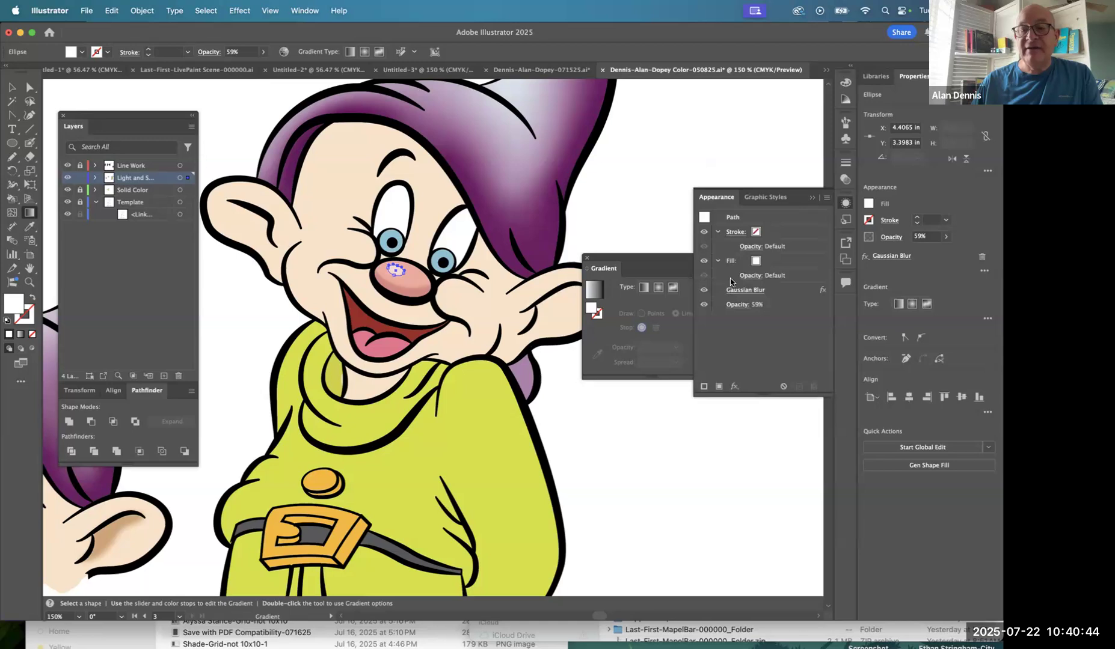
Compare the nose highlight up close without its Gaussian Blur effect and with it restored.
click(704, 293)
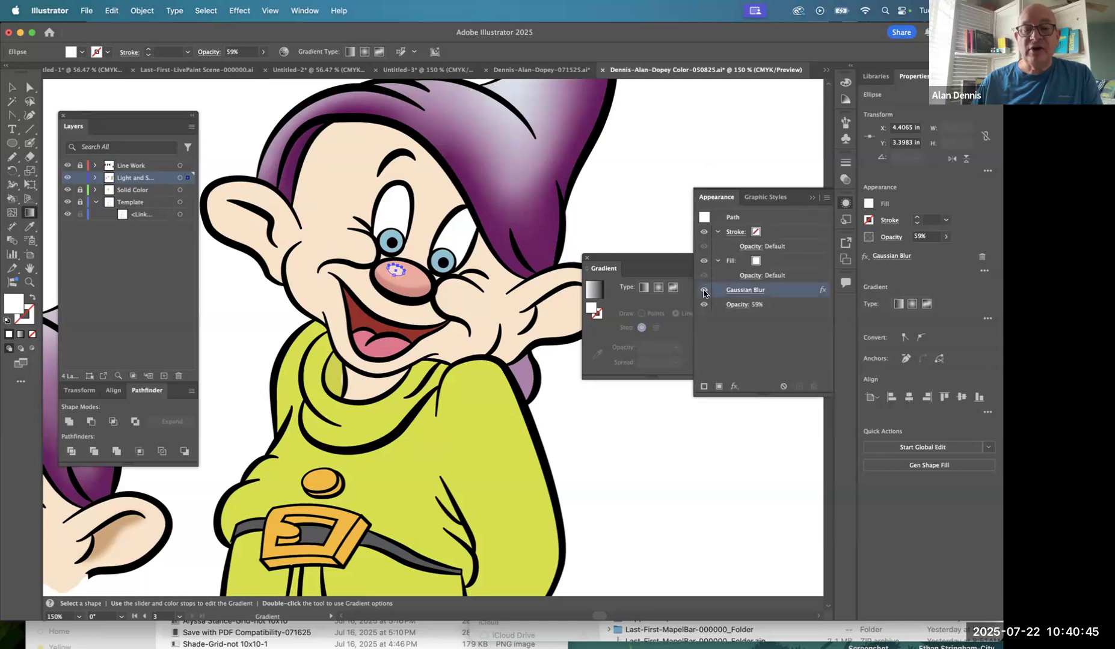
super+click(620, 413)
key(super+space)
drag(368, 258, 463, 325)
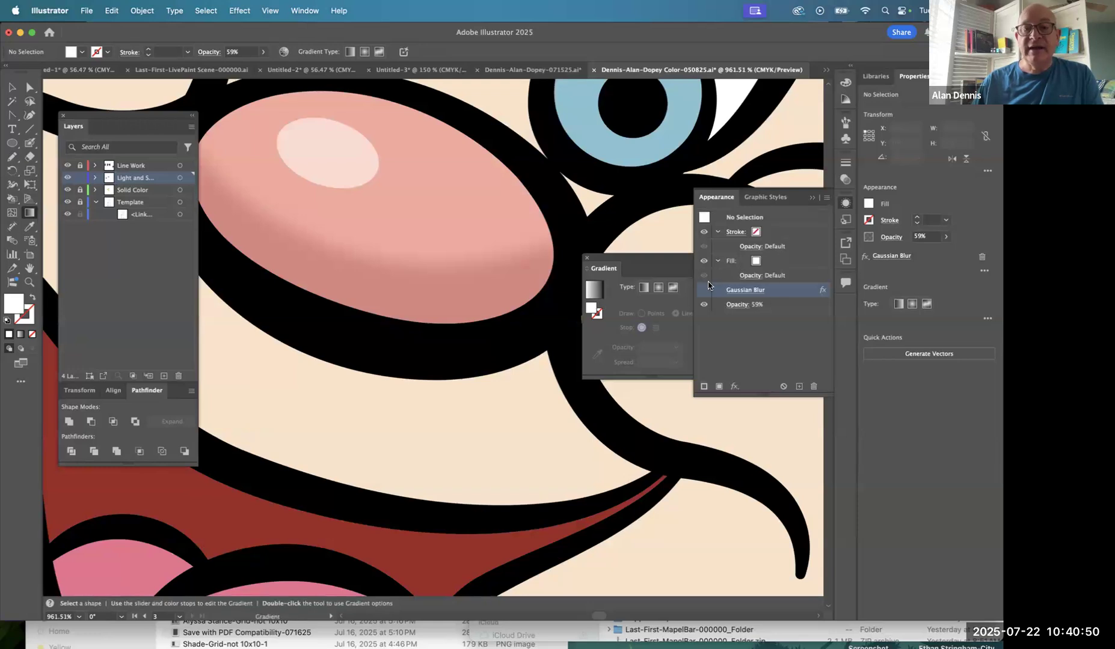
click(359, 161)
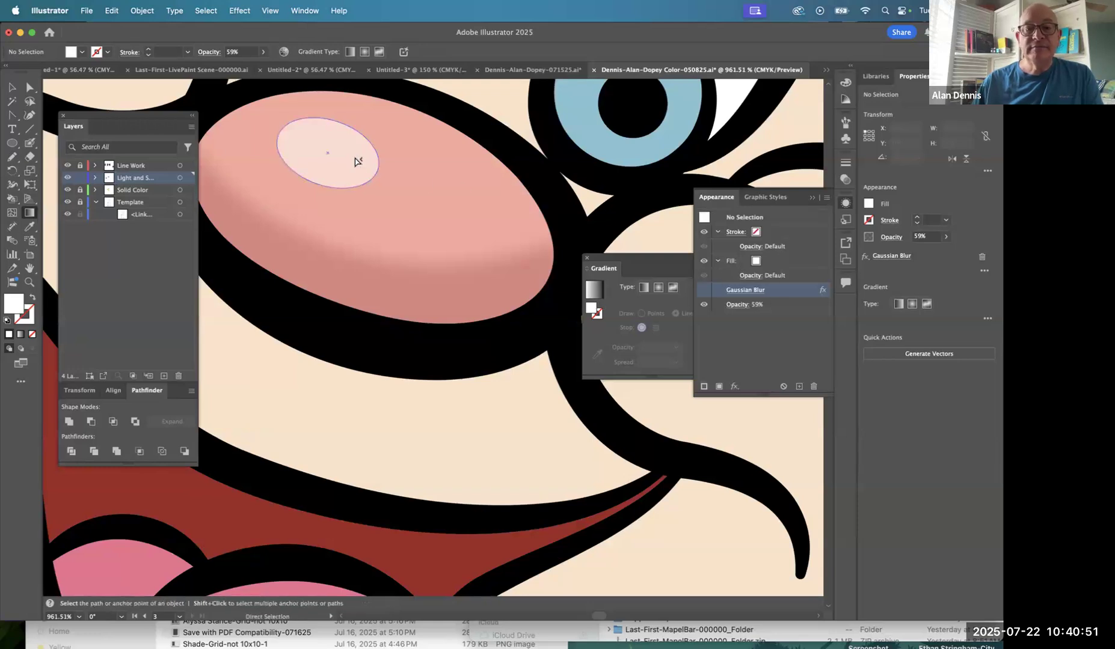
click(705, 290)
super+click(361, 373)
Move the lowest stop of the hat's light purple highlight line farther down into the drooping part.
alt+super+click(516, 360)
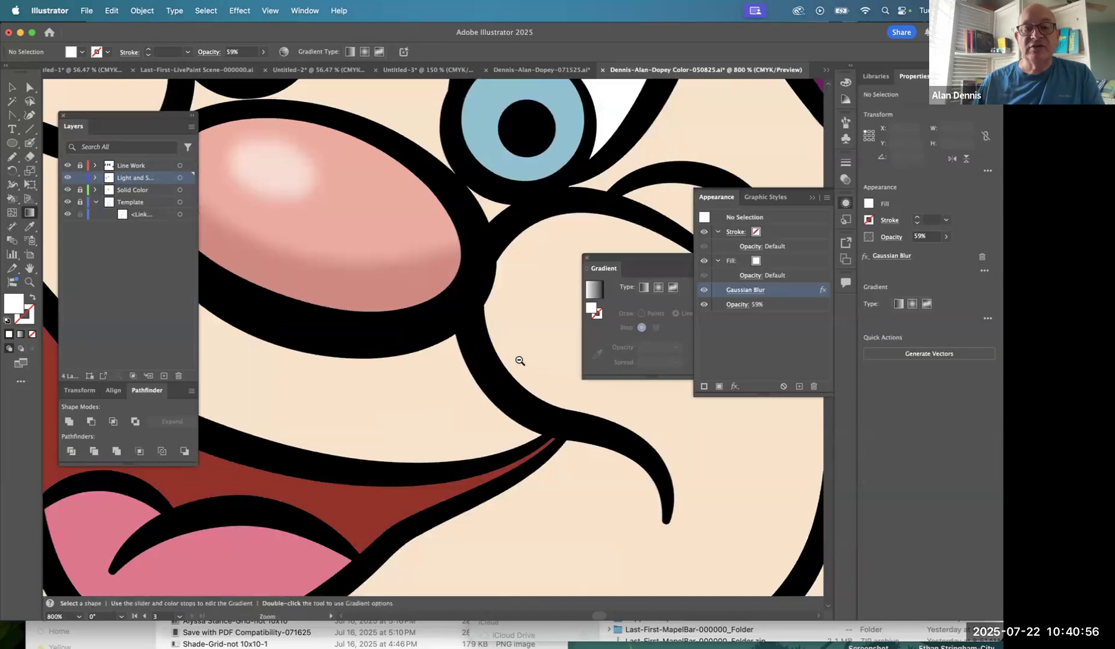
alt+super+click(519, 361)
alt+super+click(519, 361)
alt+super+click(520, 361)
alt+super+click(520, 361)
alt+super+click(519, 360)
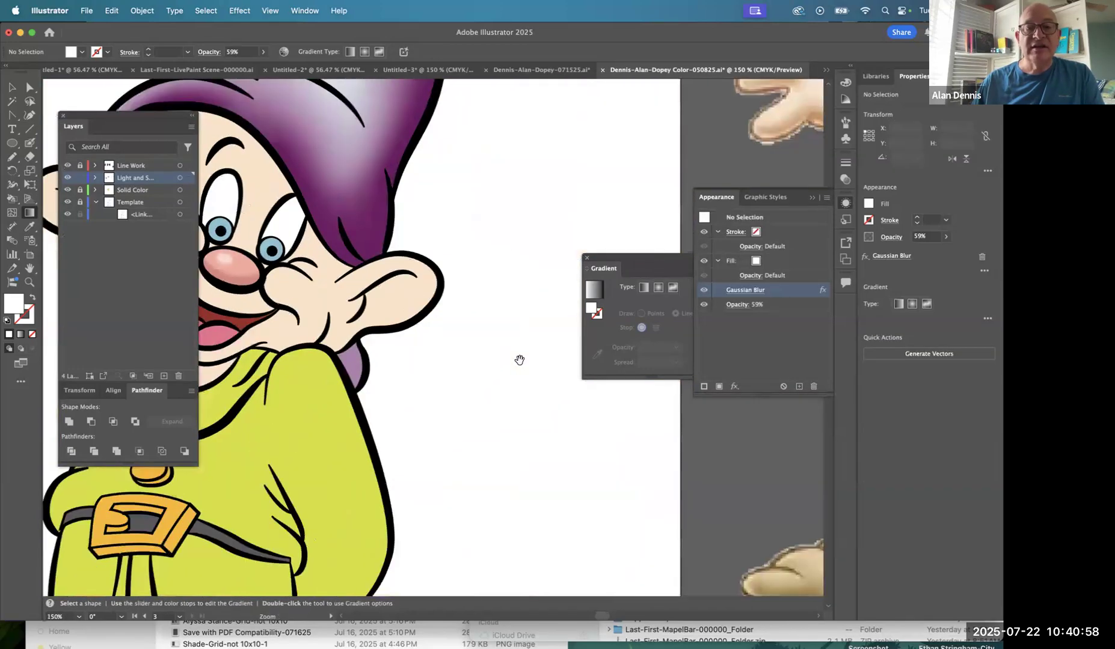
drag(556, 419, 637, 464)
scroll(637, 464, up, 3)
scroll(637, 464, left, 3)
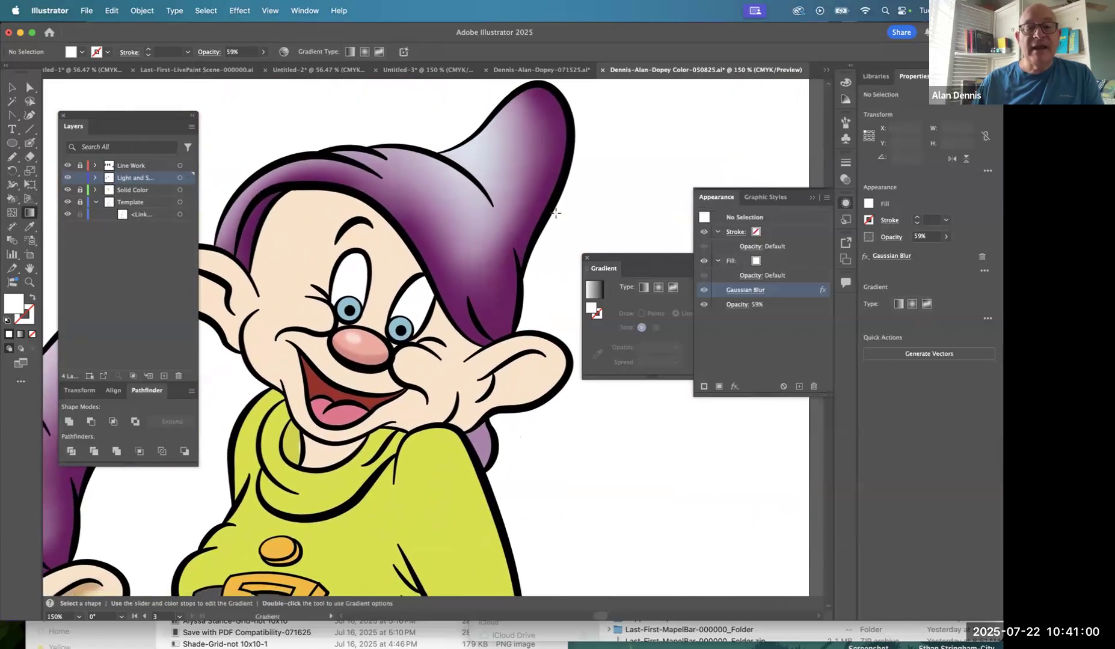
click(481, 263)
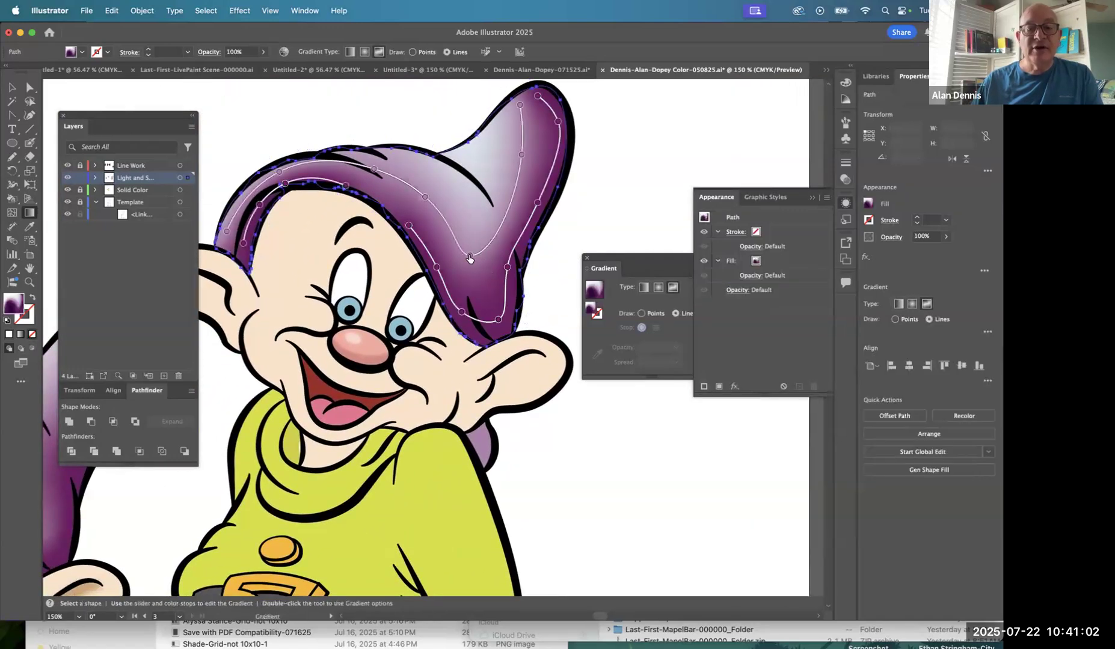
click(470, 256)
drag(470, 256, 475, 284)
click(653, 212)
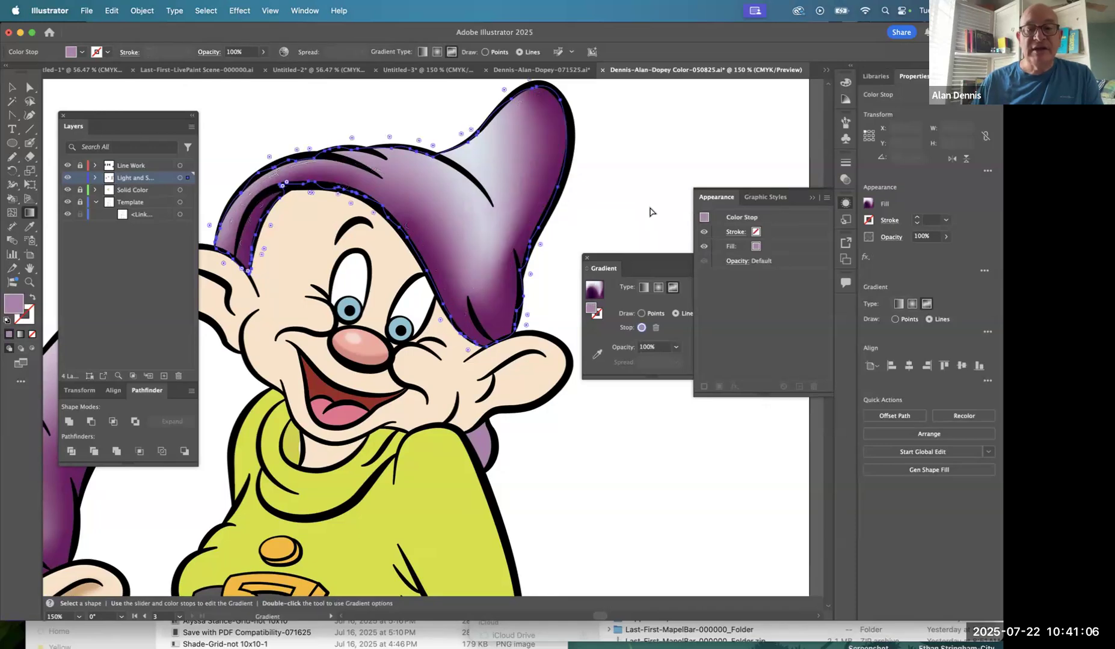
Shift the highlight line's stop beside the hat's crease slightly toward the face.
click(450, 222)
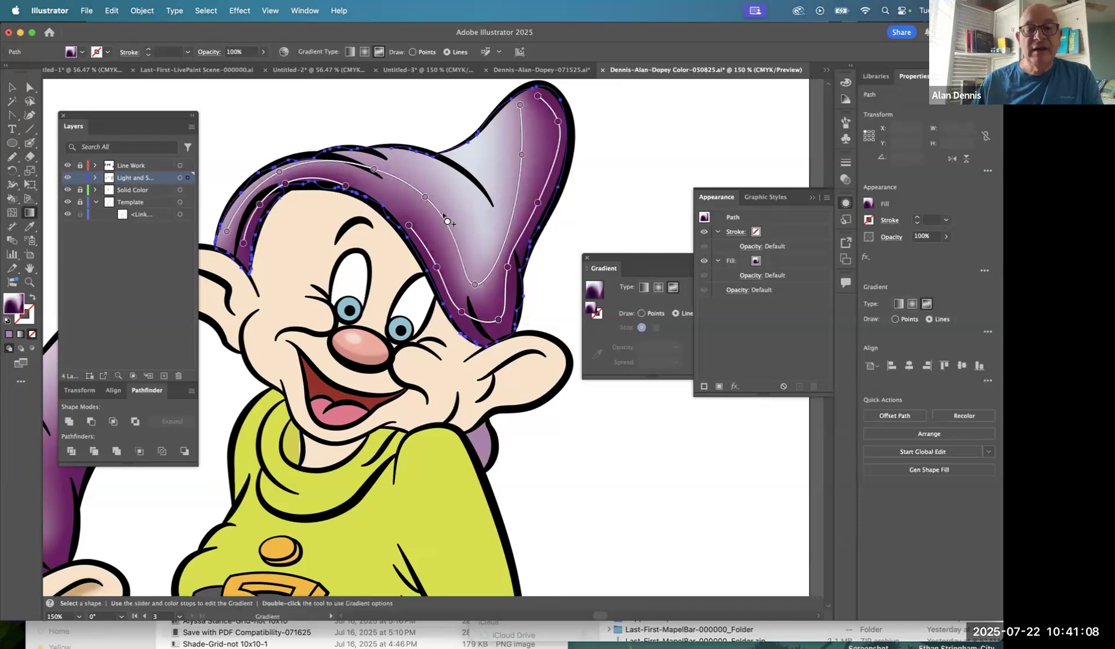
click(425, 199)
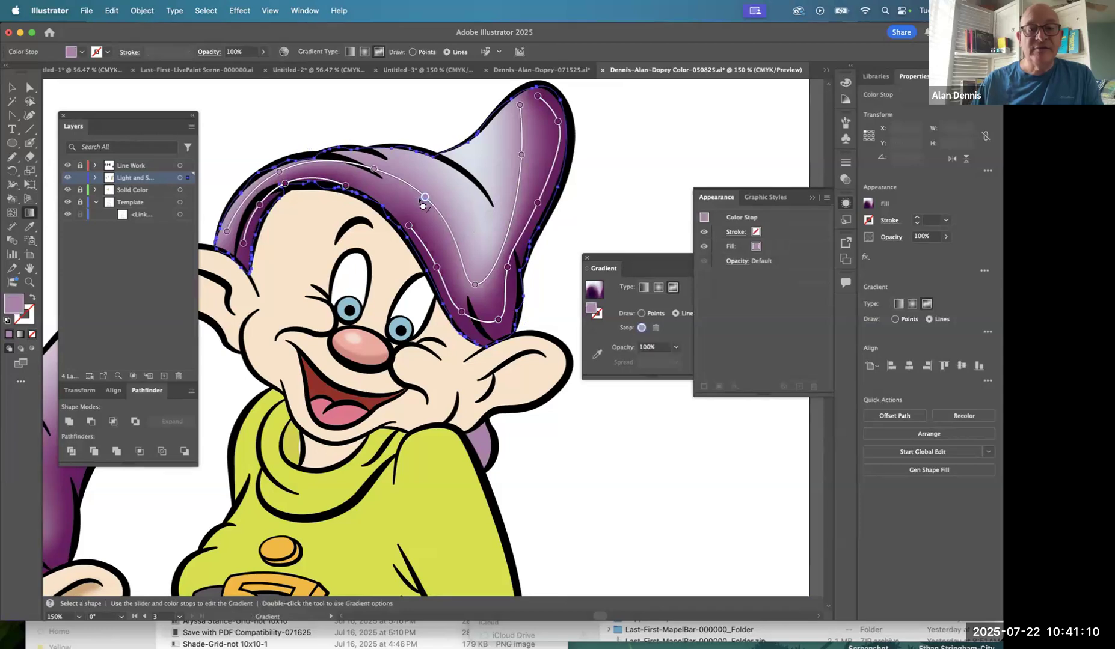
drag(424, 198, 414, 198)
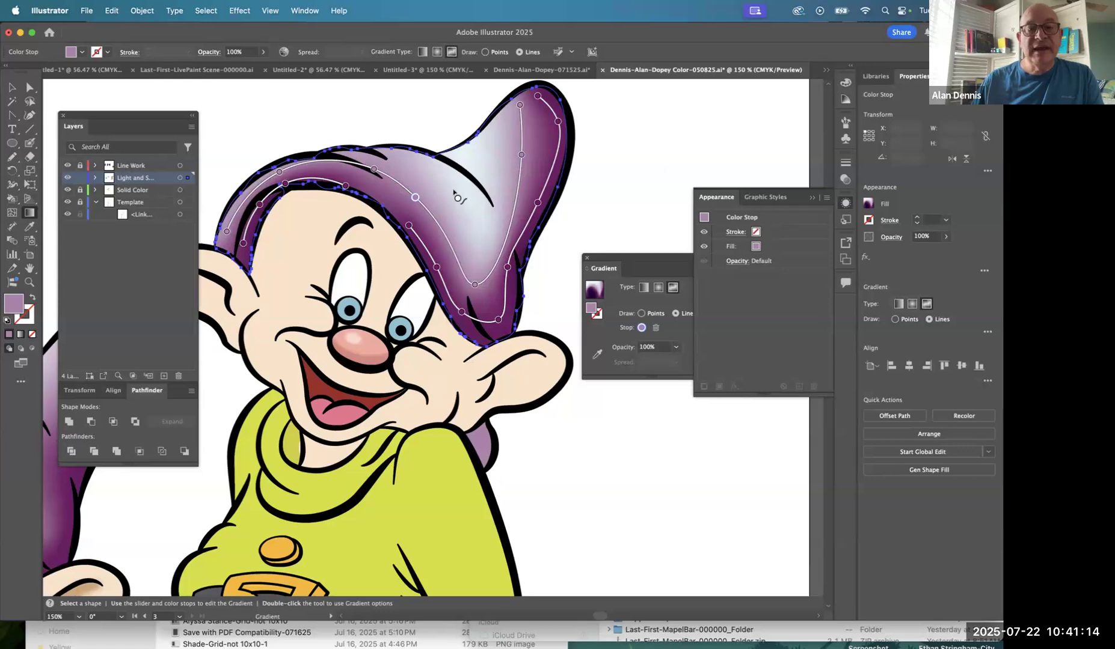
Add a short two-stop light purple gradient line along the hat's crease and raise the long highlight line's lowest stop slightly.
click(468, 161)
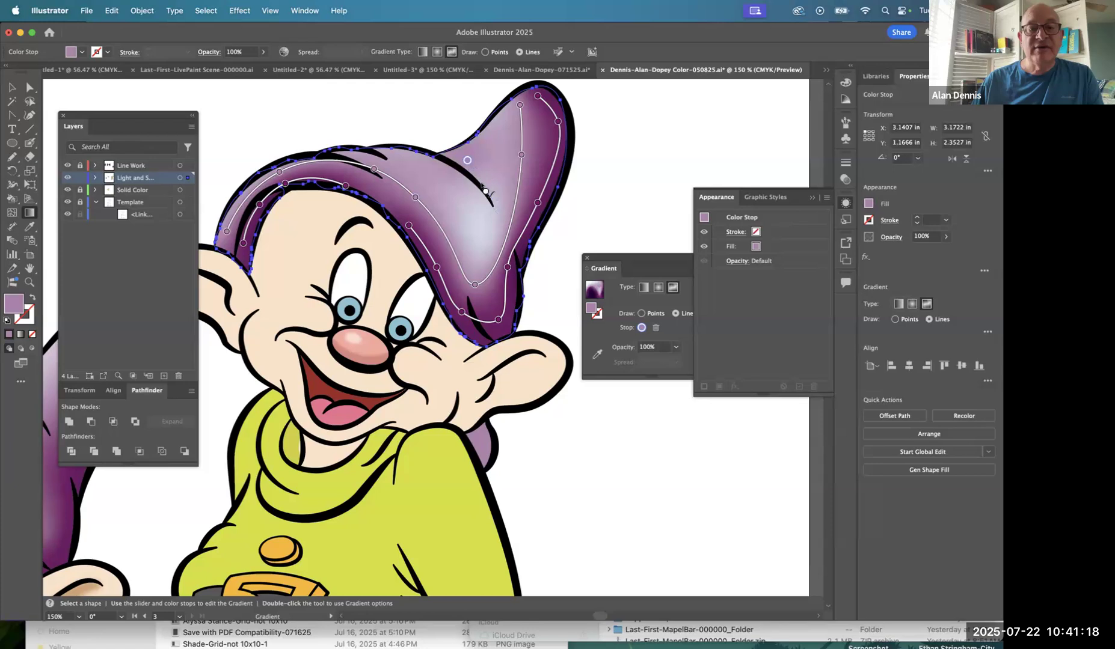
click(479, 197)
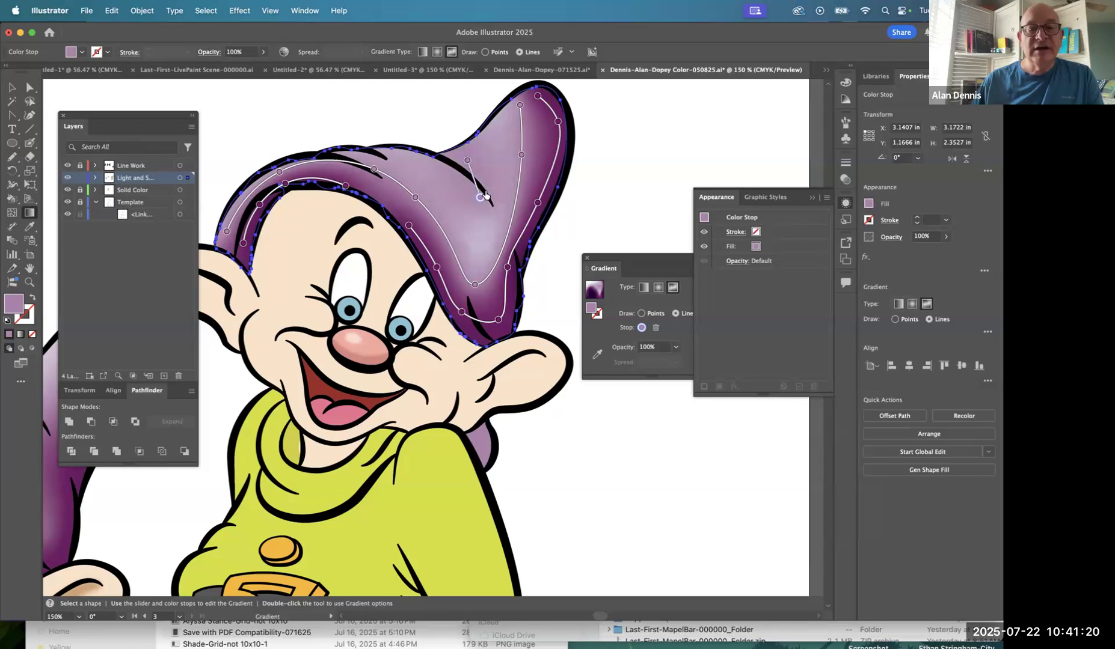
click(637, 162)
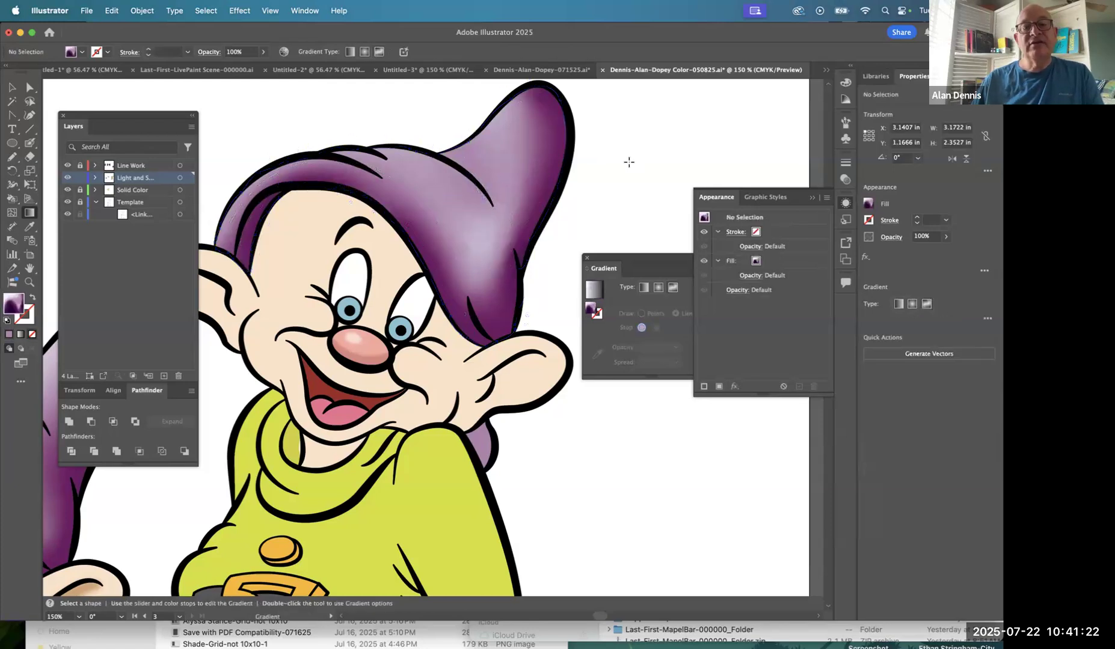
click(470, 243)
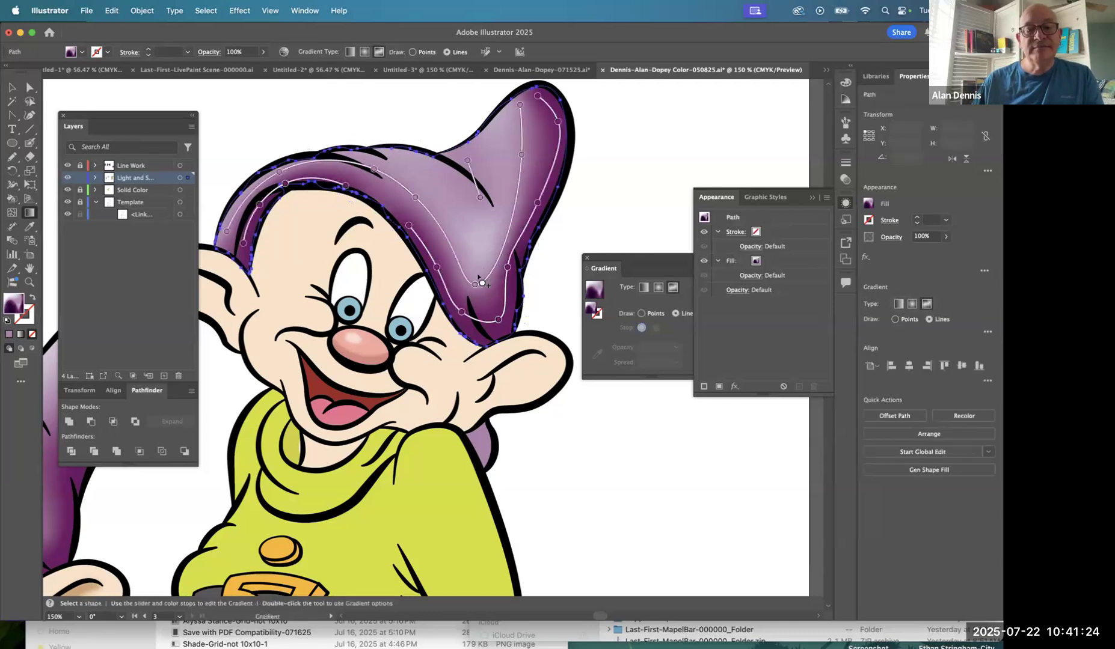
drag(474, 285, 475, 265)
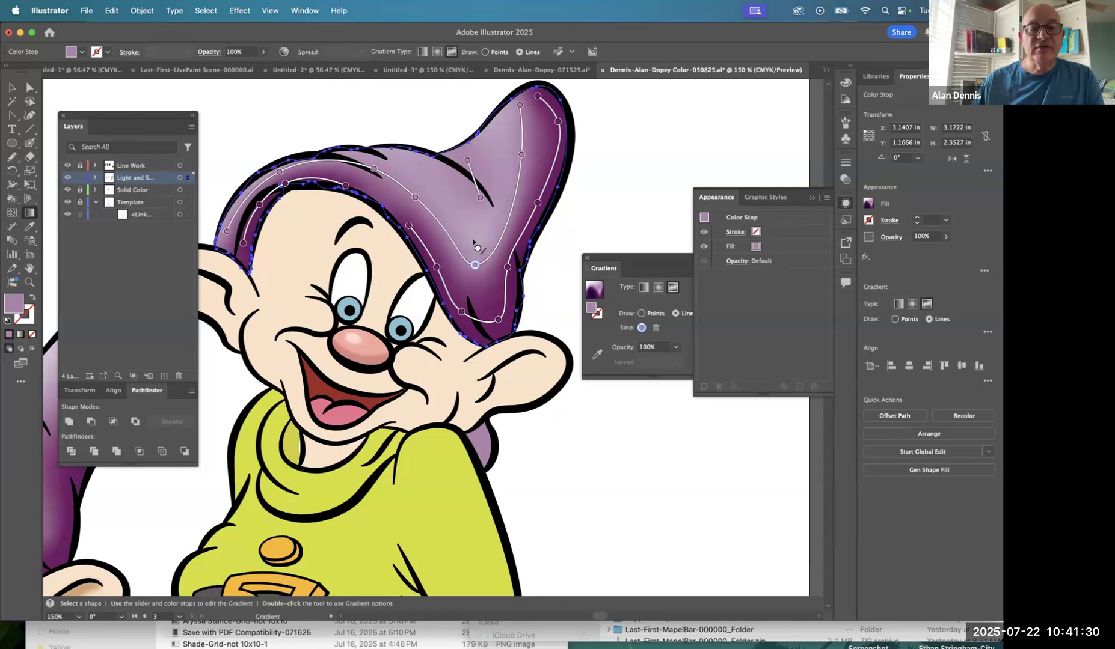
Try recolouring the highlight line's lowest stop with colours sampled from the hat and the yellow-green tunic, and undo the tunic colour.
double_click(475, 267)
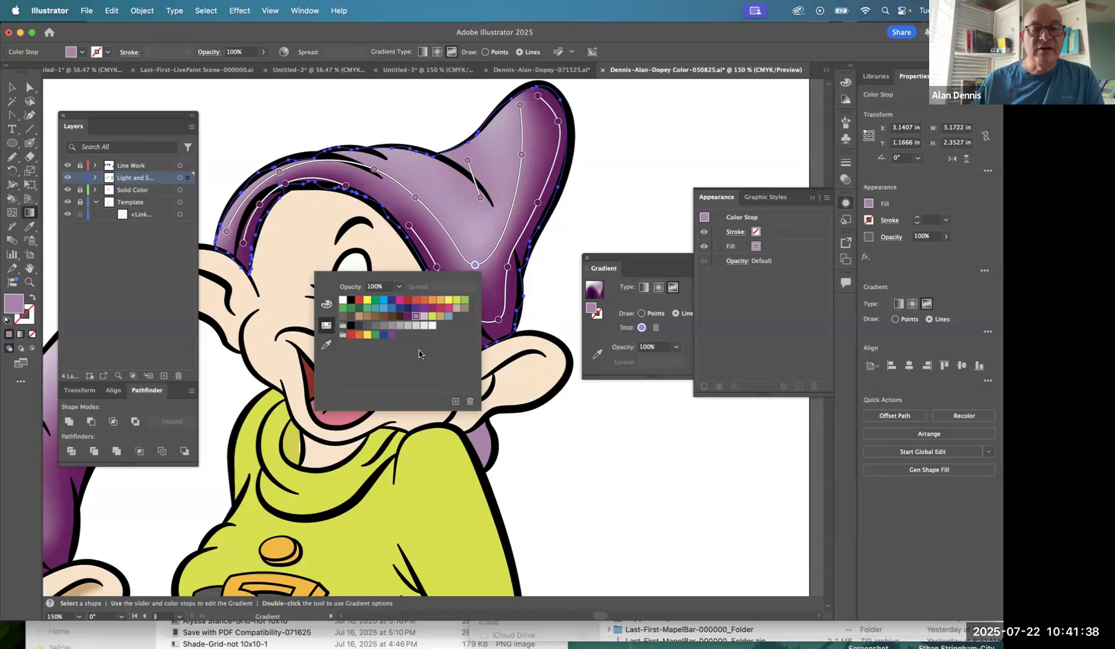
double_click(476, 265)
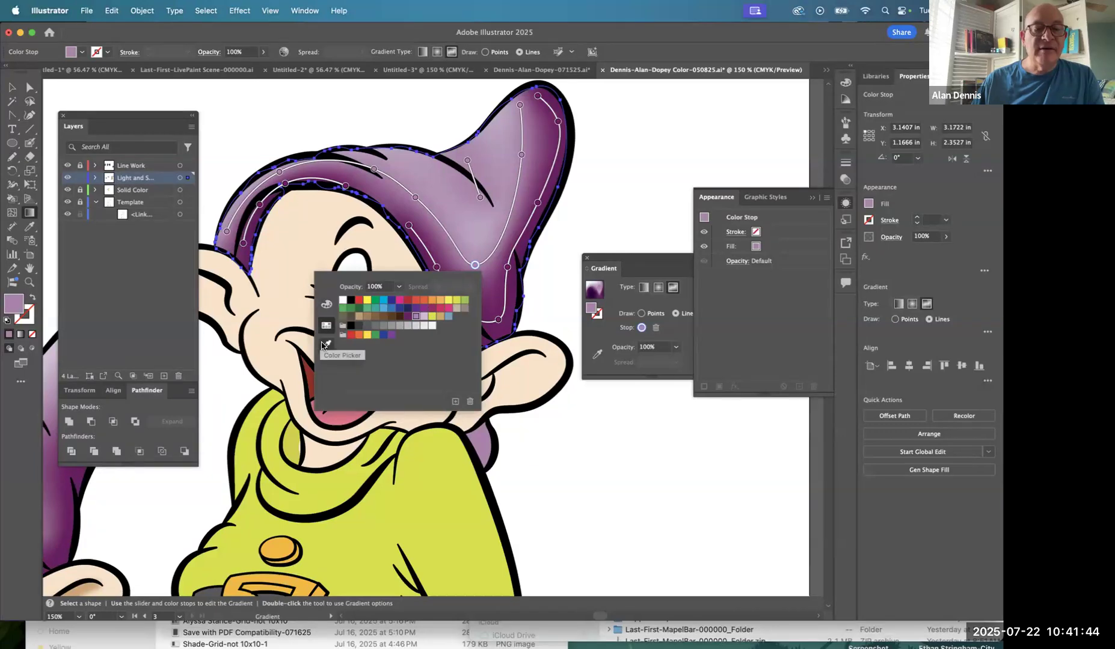
click(325, 344)
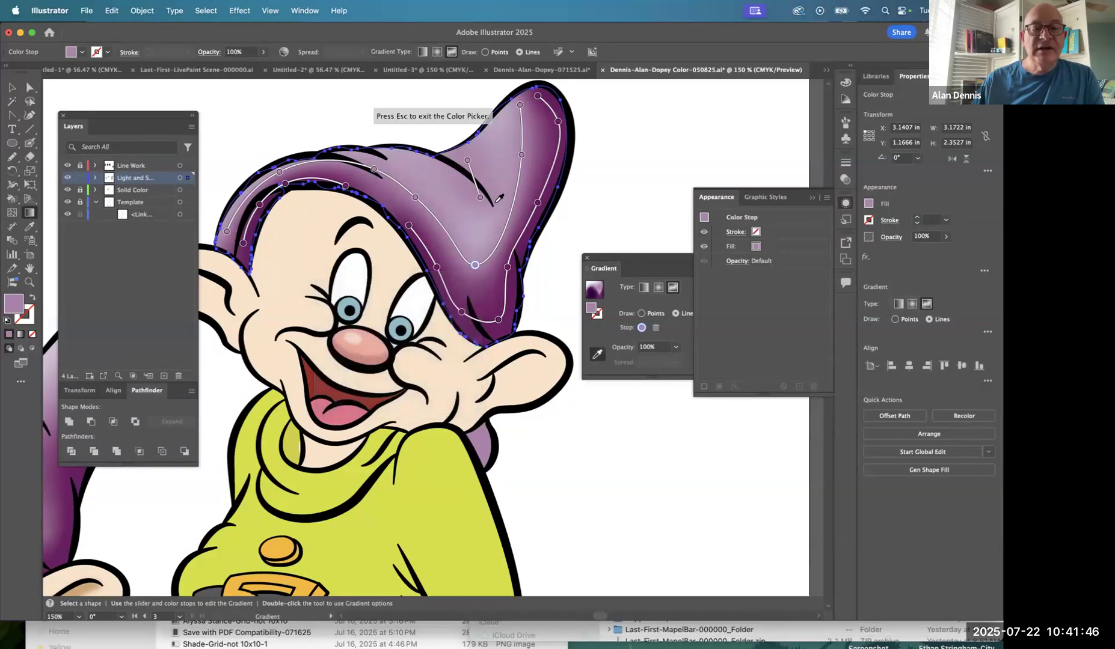
click(532, 143)
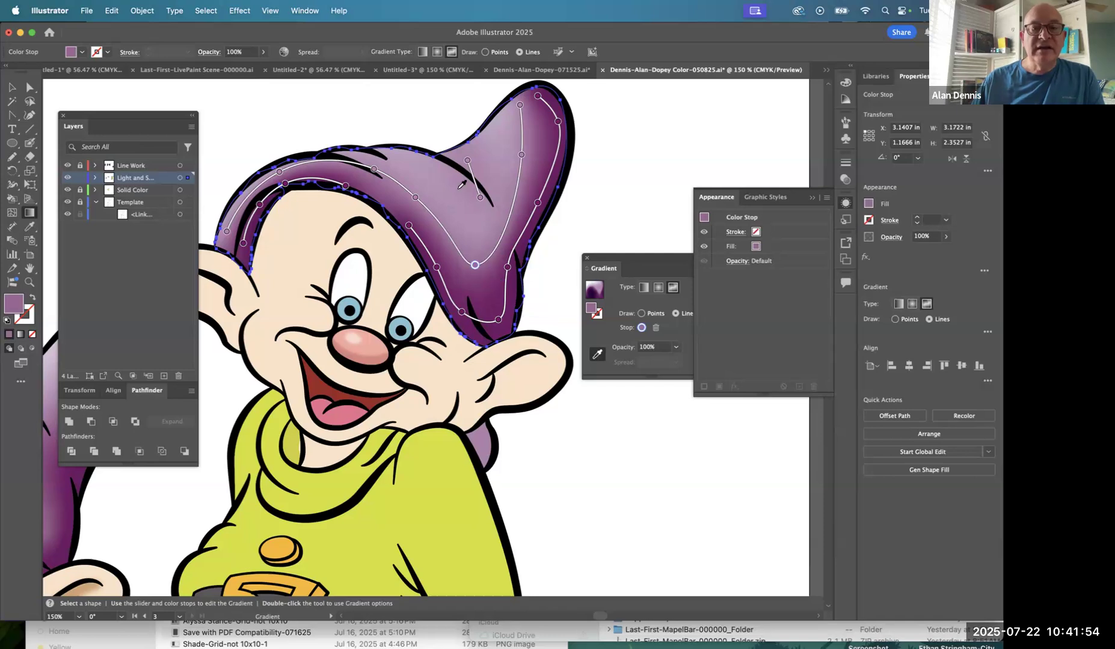
click(423, 494)
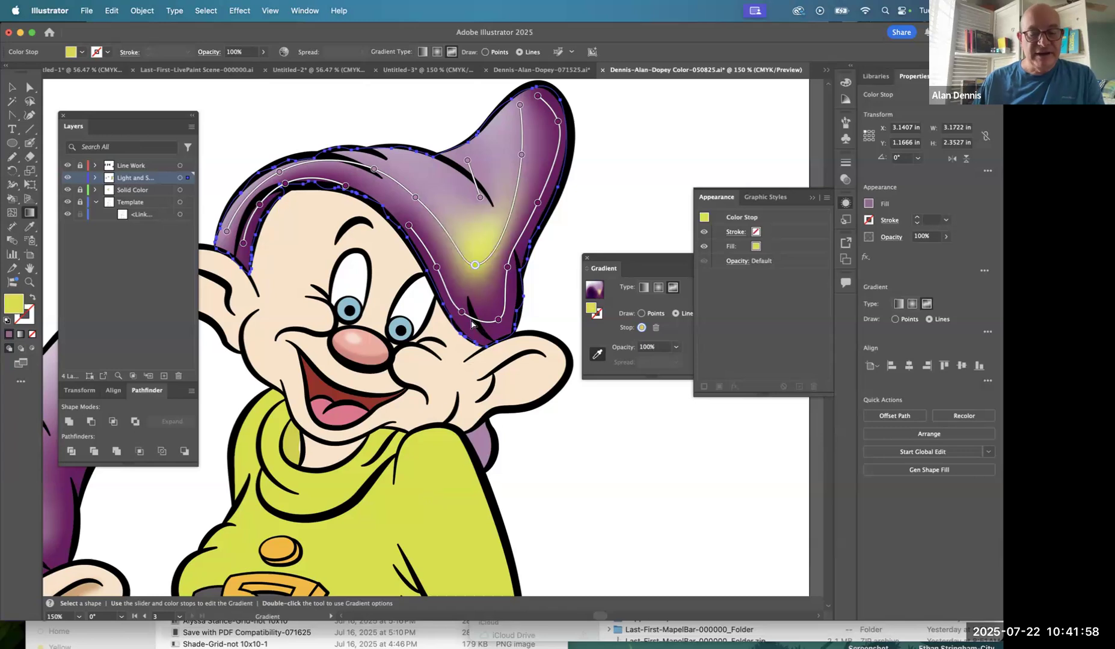
key(super+z)
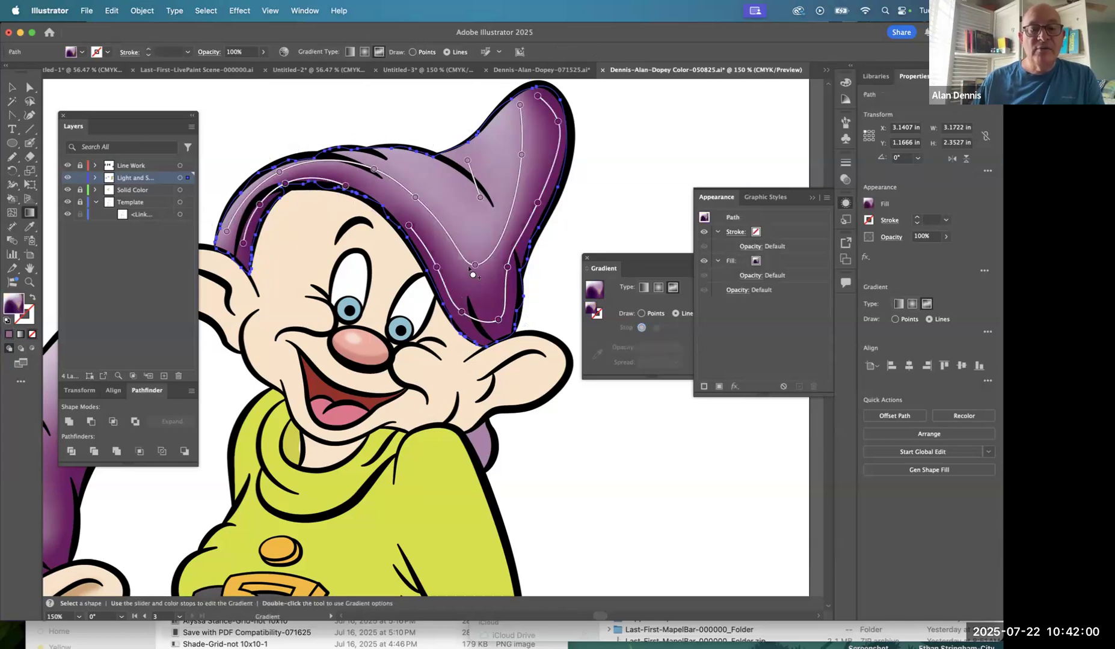
Try custom colours on the highlight line's lowest stop, mixing the purple 924e88 and picking the orange f15a31.
double_click(475, 265)
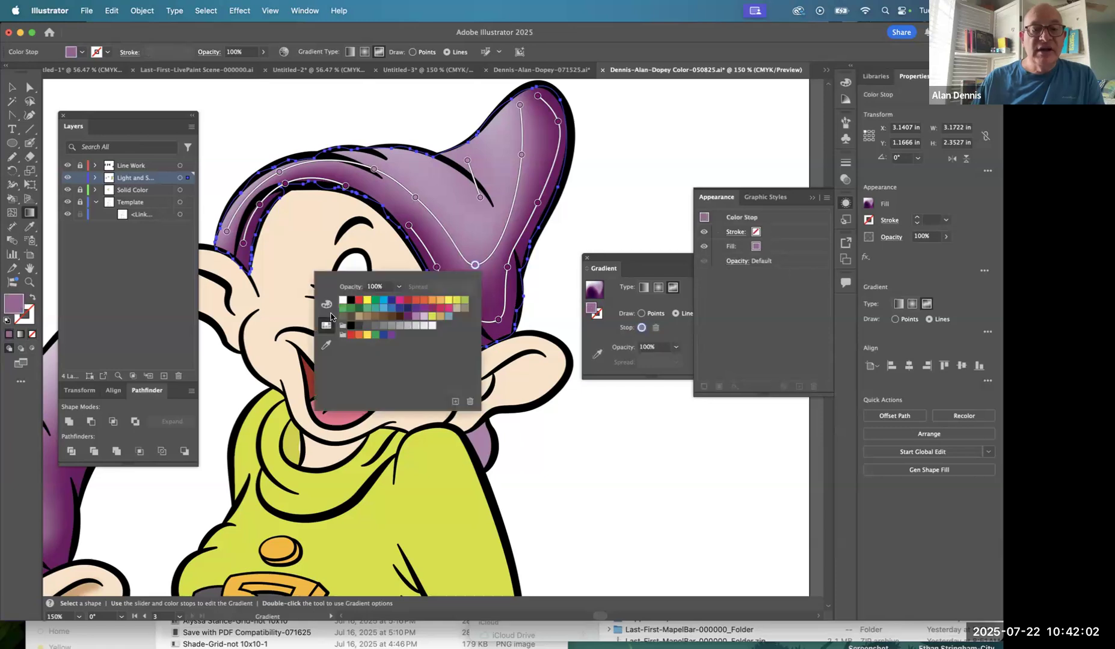
click(328, 304)
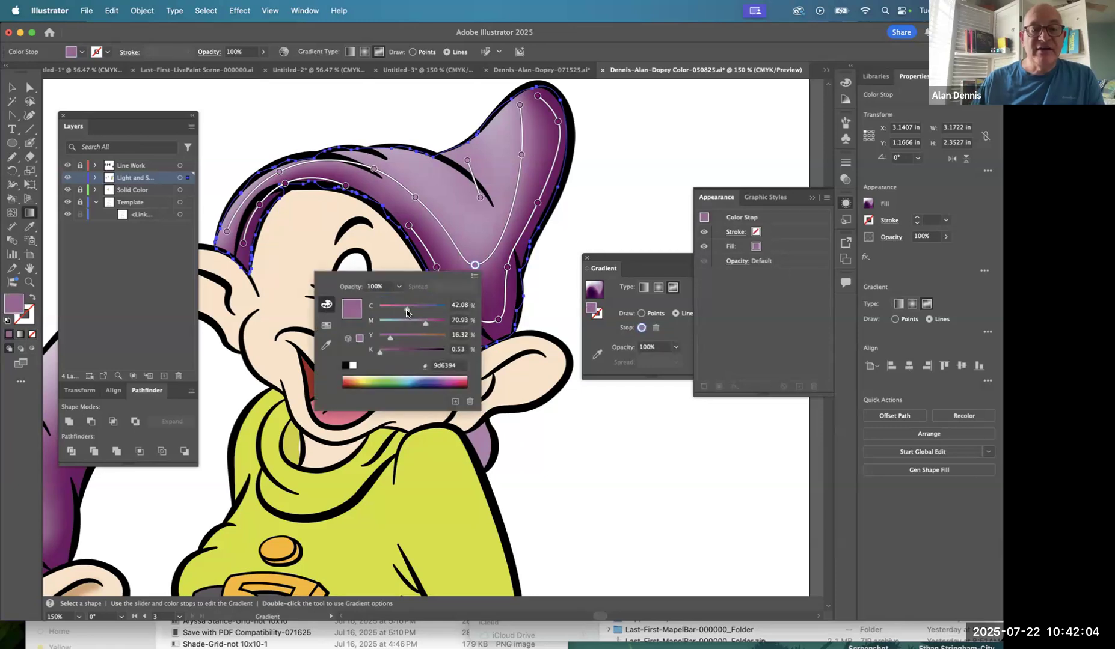
mouse_move(407, 312)
mouse_down()
mouse_move(396, 308)
mouse_move(412, 308)
mouse_up()
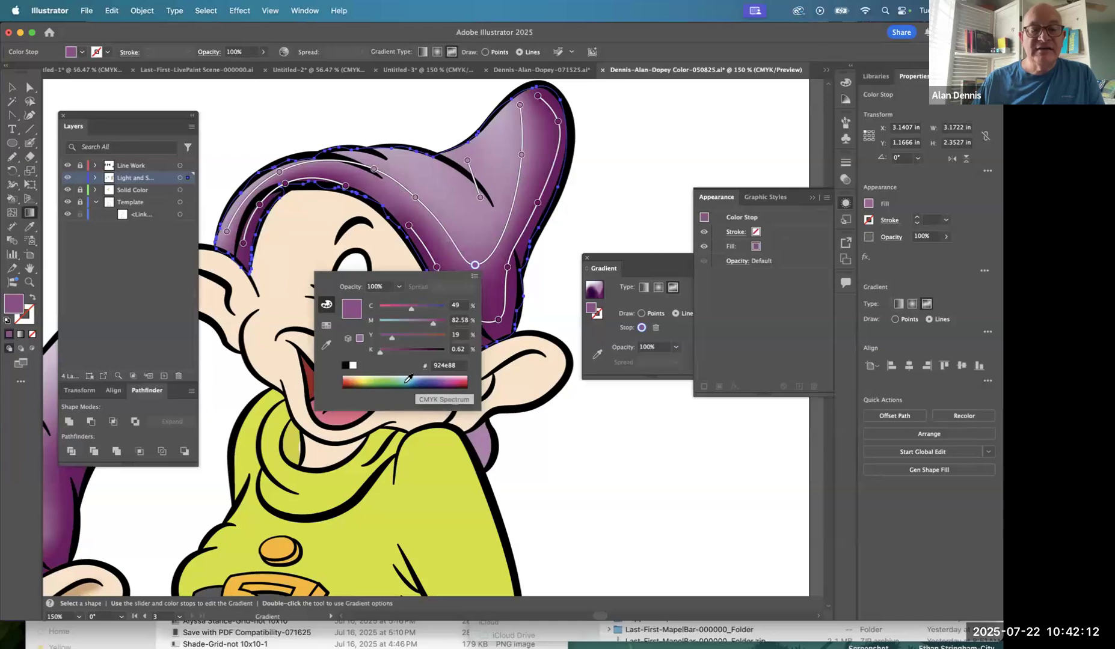
click(348, 379)
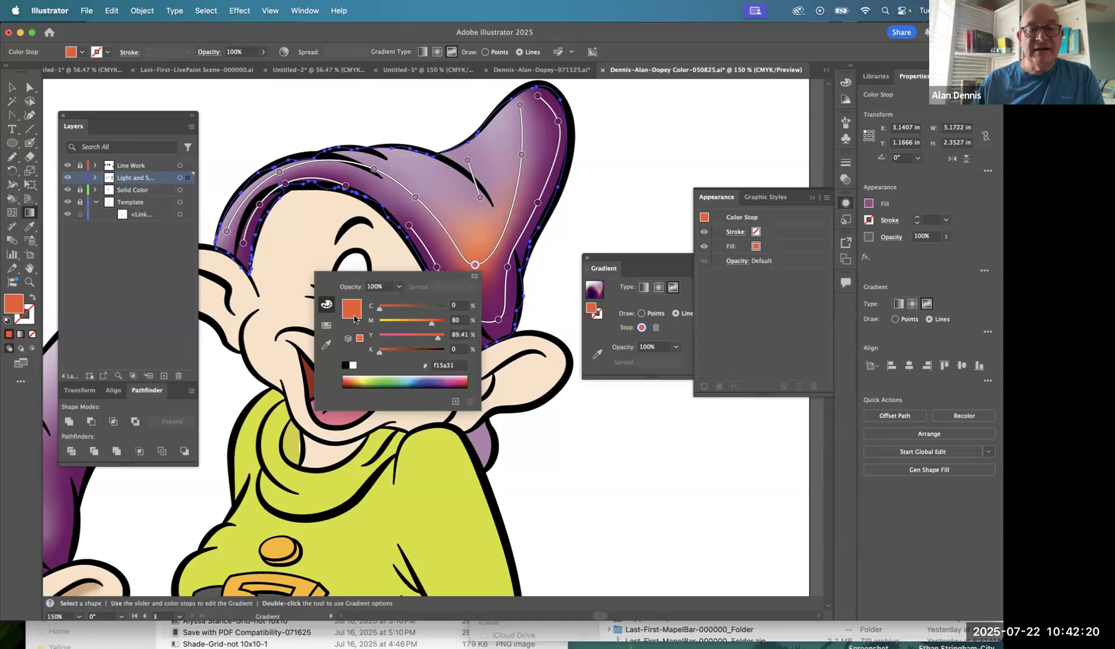
Recolour the highlight line's lowest stop with the light purple swatch, after trying the paler one next to it.
click(326, 325)
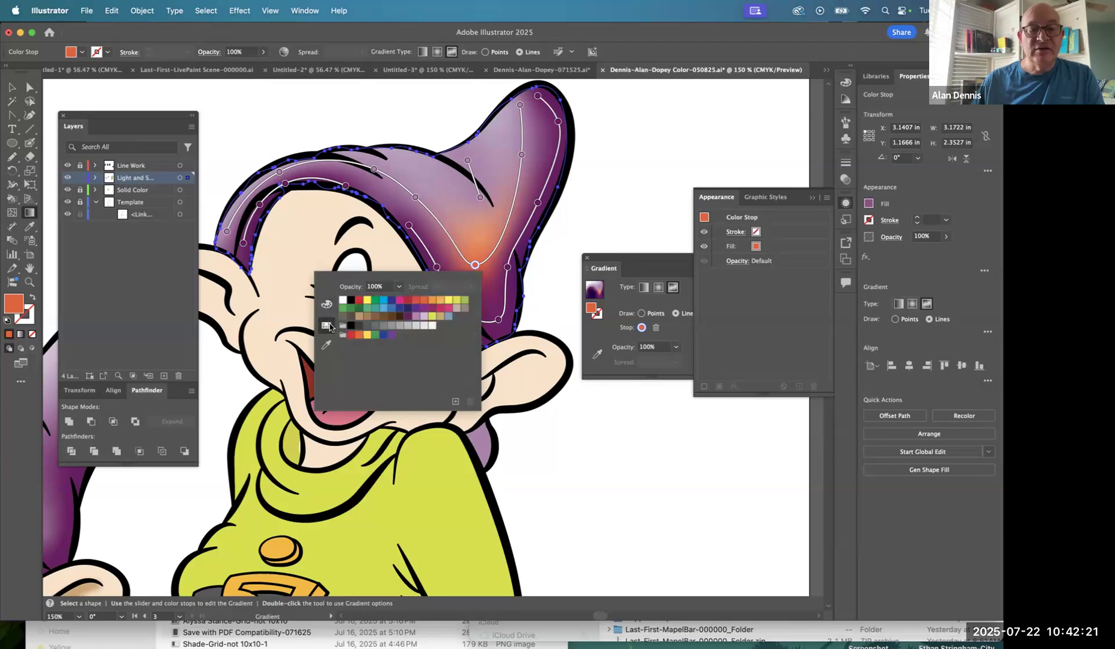
click(424, 316)
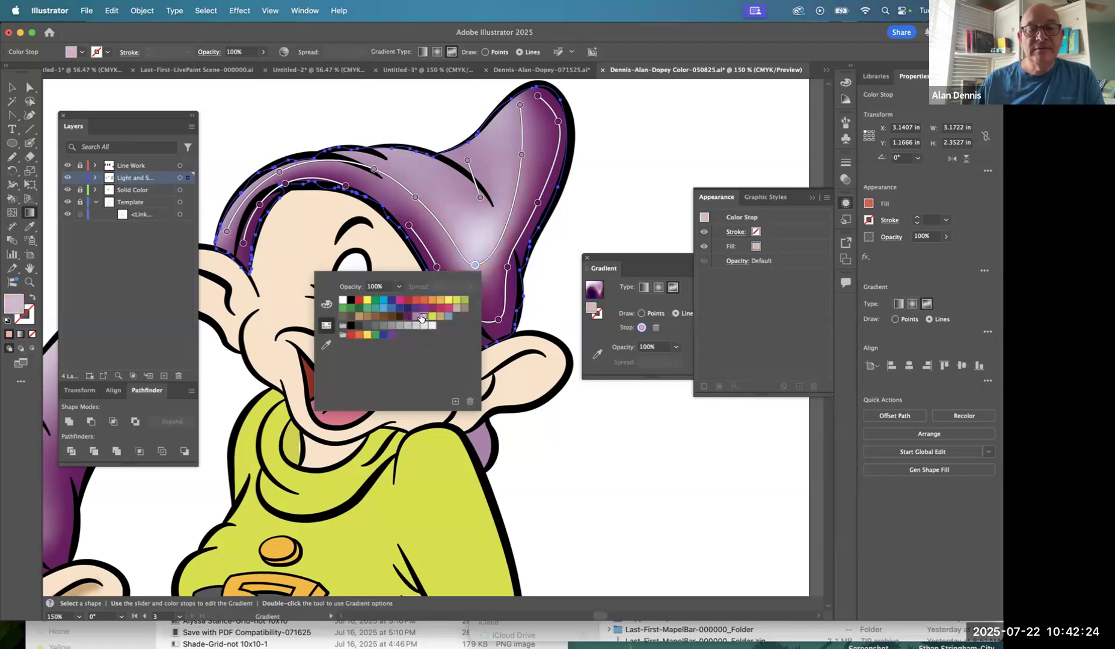
click(416, 316)
click(612, 191)
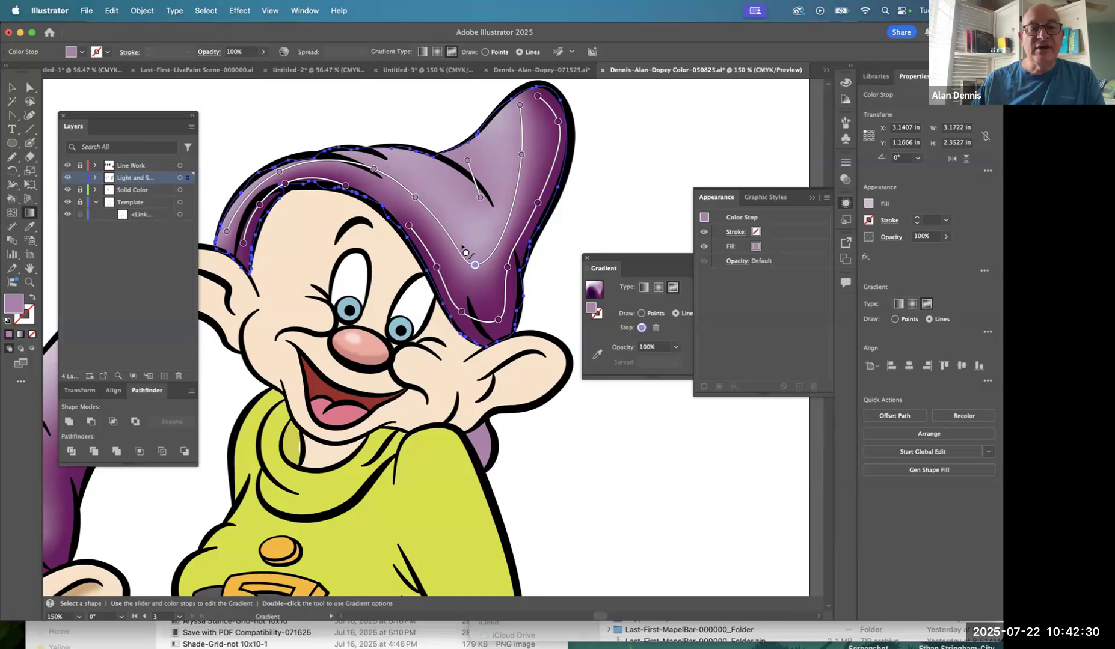
Examine the blurred ear shading on the duplicate head up close and compare the flat-coloured and shaded Dopey artboards.
key(z)
alt+click(498, 264)
alt+click(498, 264)
drag(444, 316, 634, 92)
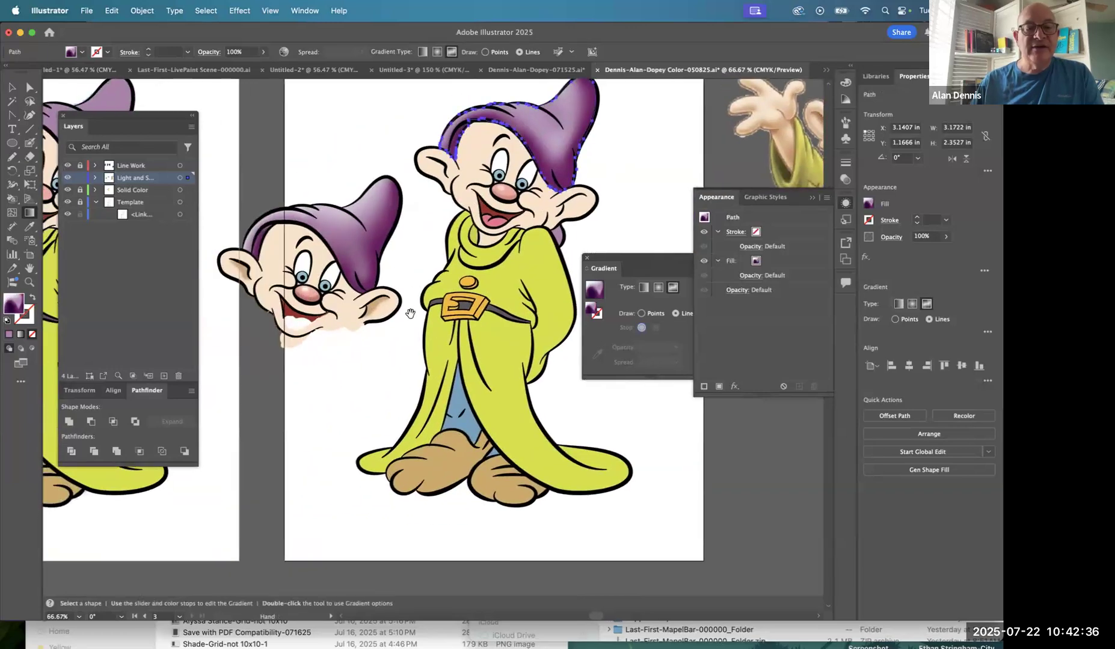
drag(230, 254, 288, 294)
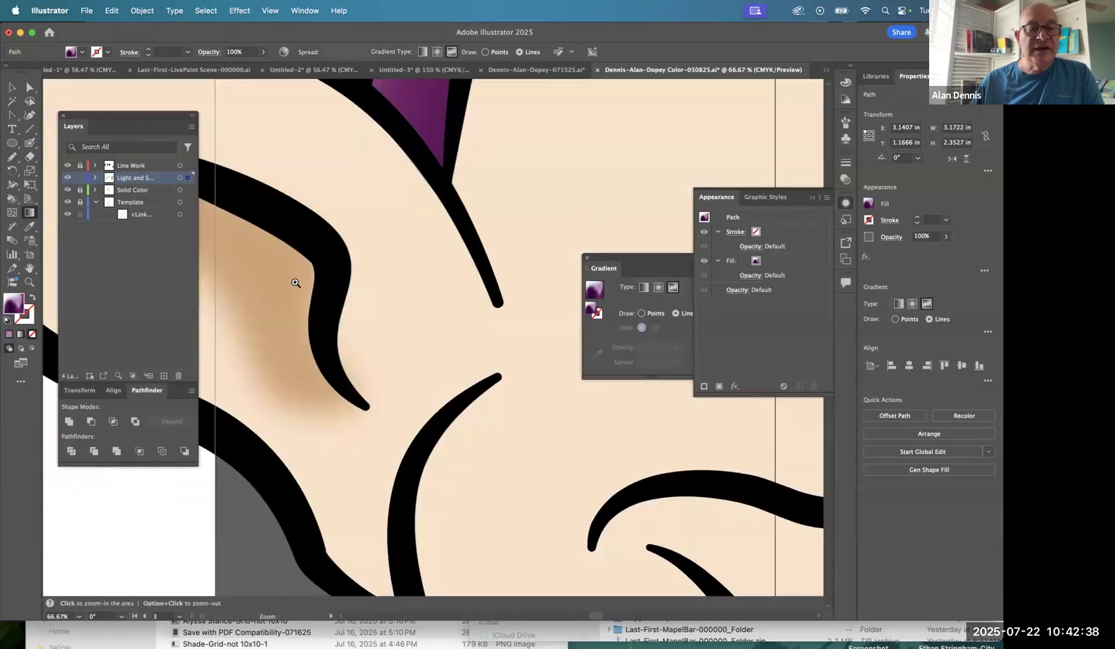
alt+click(385, 262)
alt+click(386, 263)
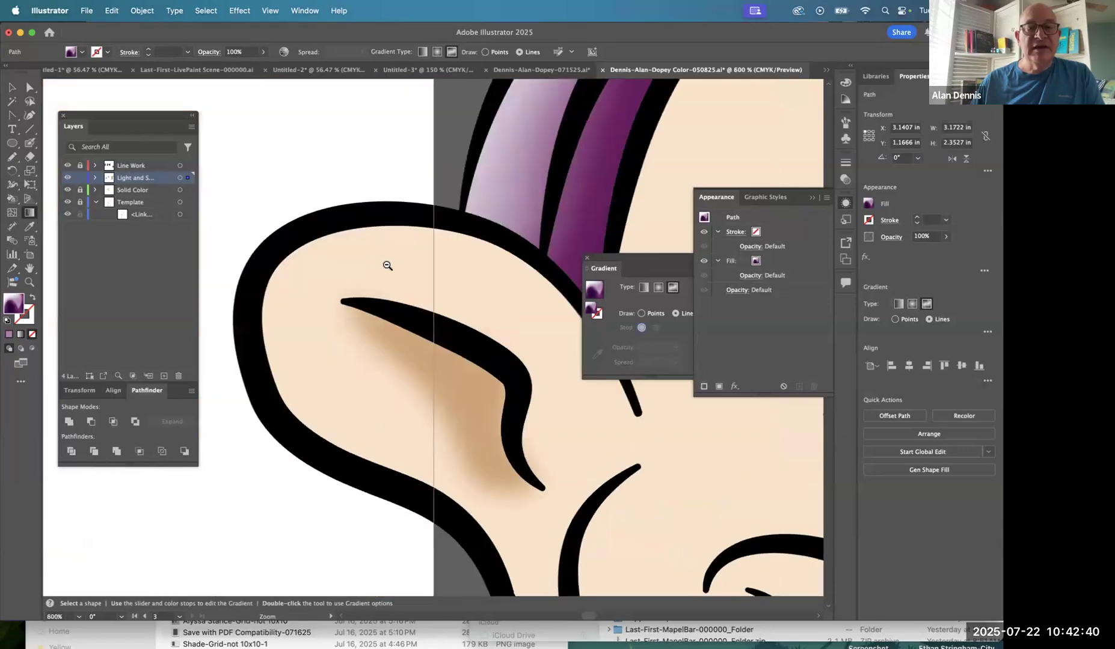
alt+click(387, 265)
alt+click(387, 265)
alt+click(391, 266)
alt+click(409, 268)
alt+click(413, 269)
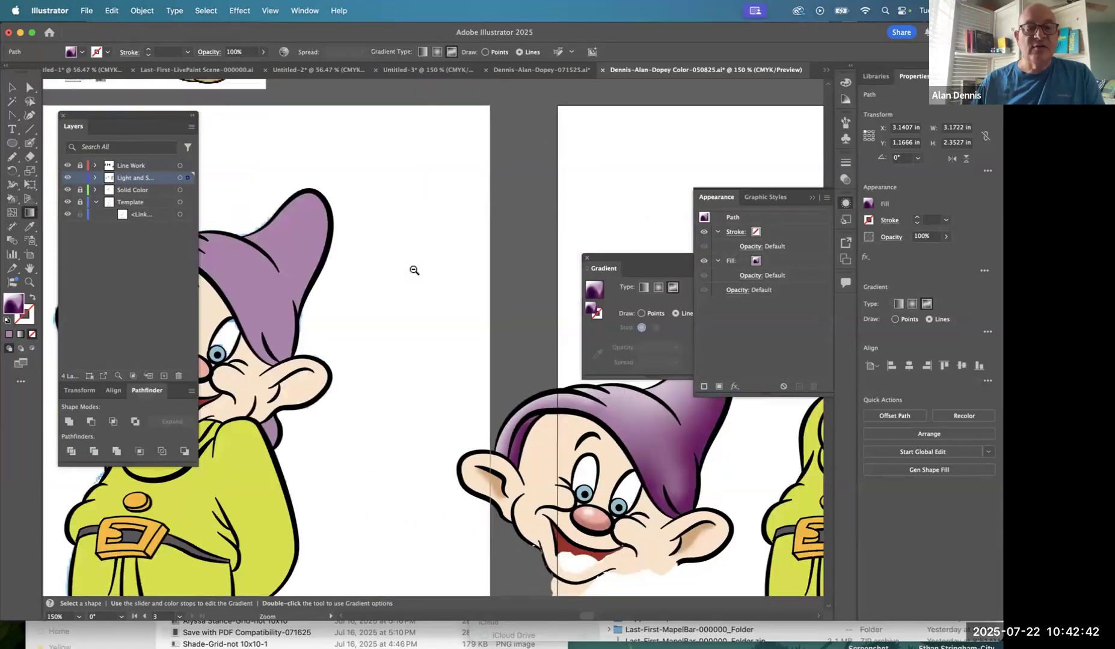
alt+click(413, 269)
alt+click(424, 271)
scroll(427, 271, down, 5)
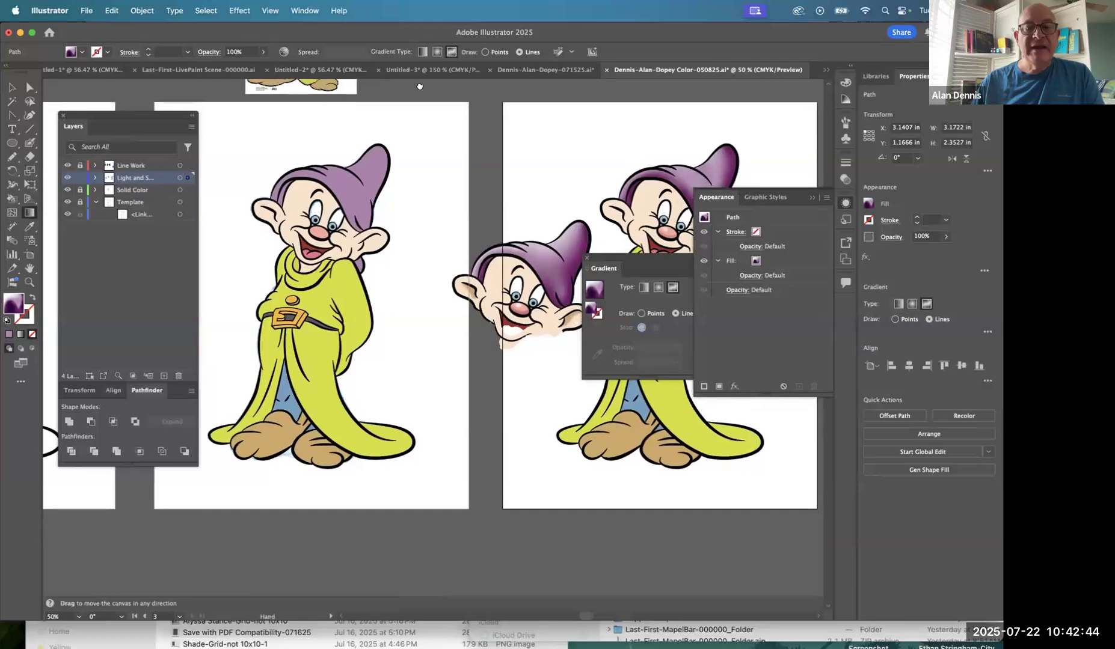
Switch to Chrome to review the process instructions of the Dopey colour assignment, and return to Illustrator.
key(a)
key(super+Tab)
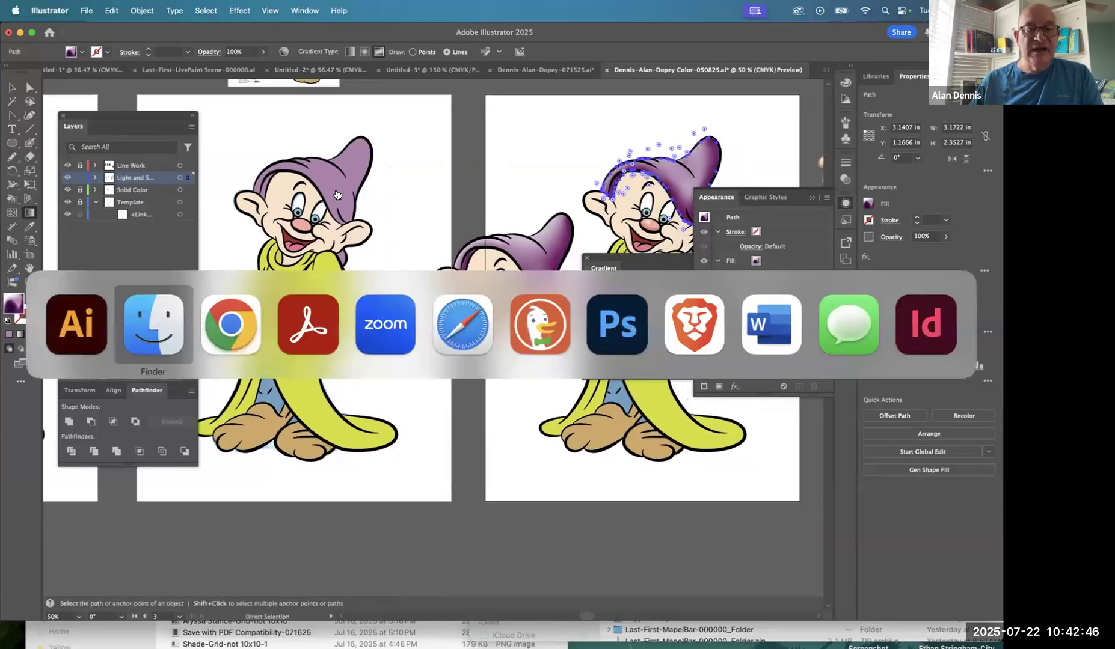
click(232, 331)
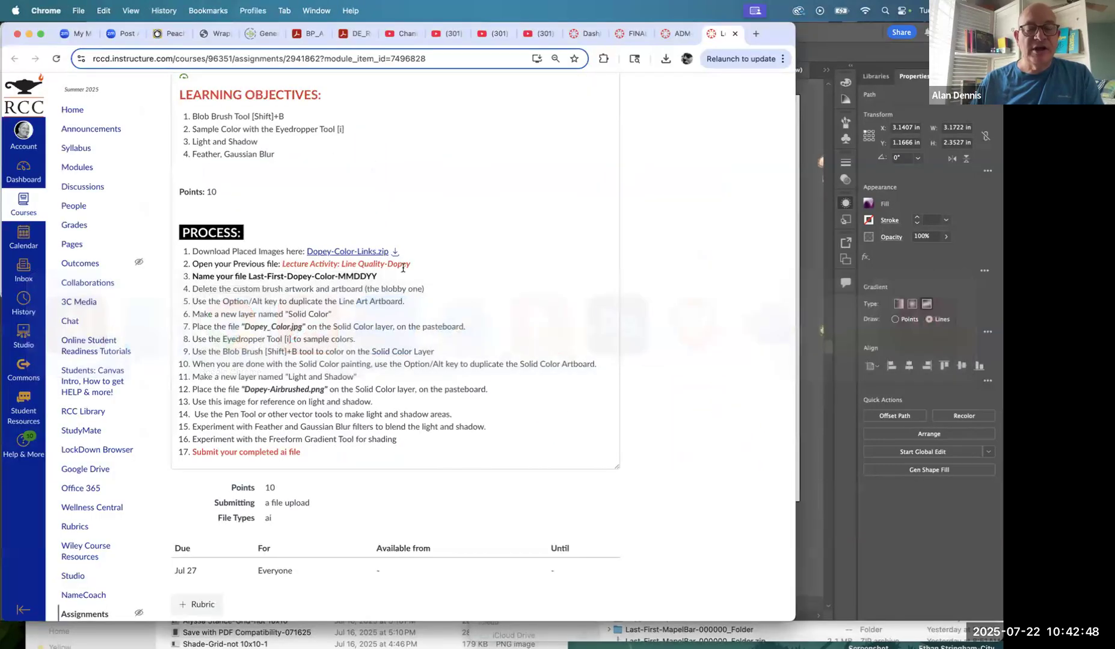
scroll(299, 369, down, 2)
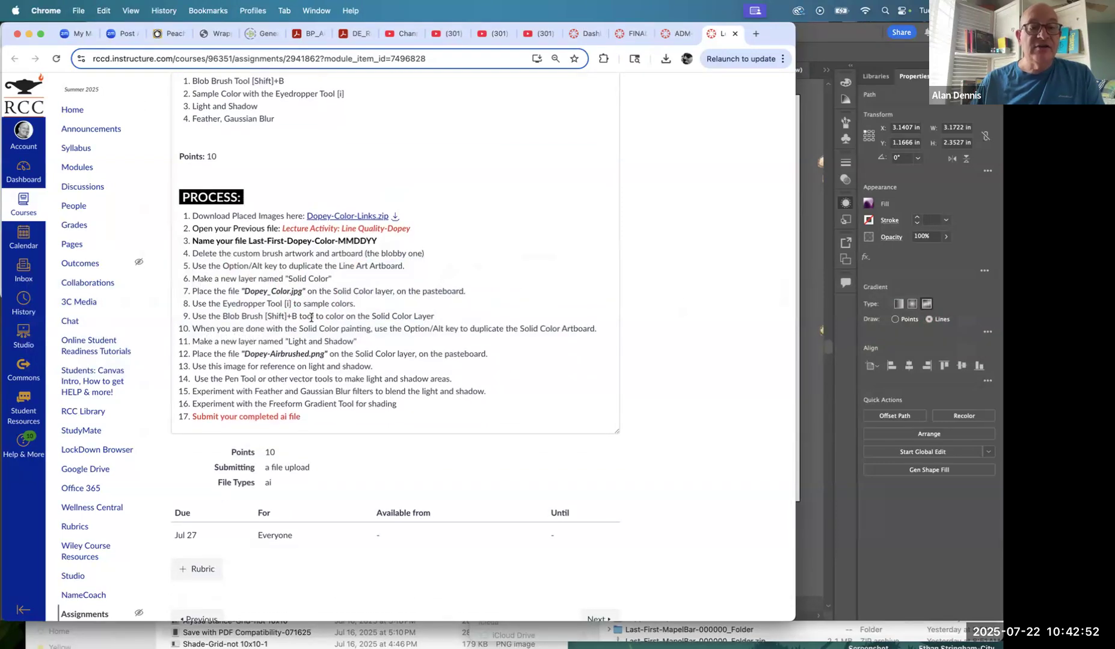
key(super+Tab)
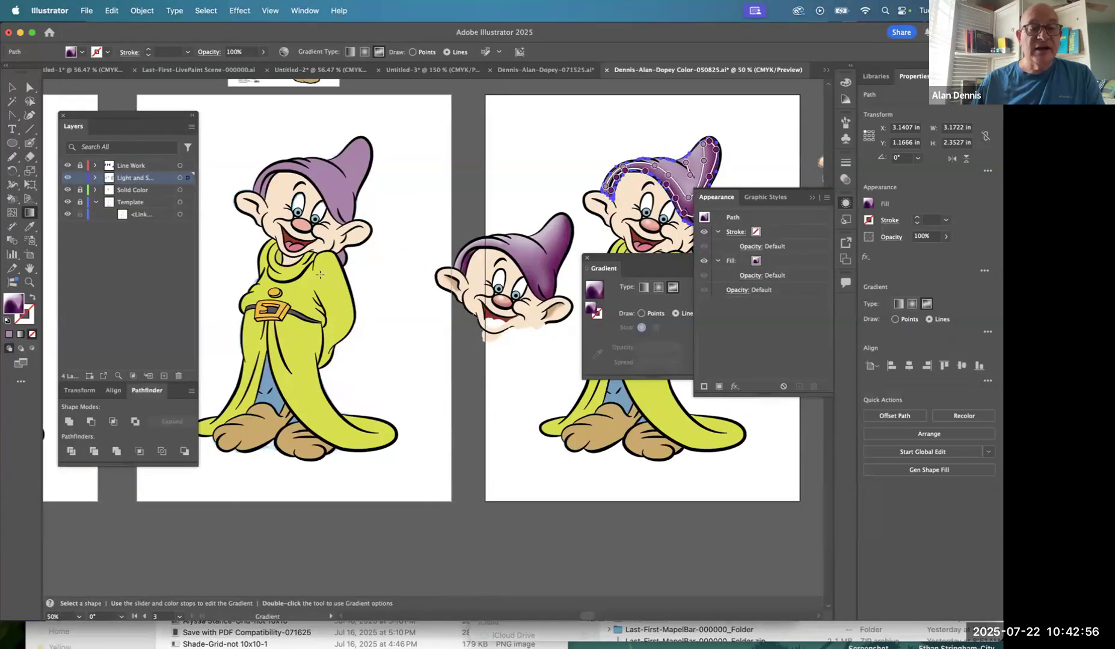
Move the gradient-shaded hat shape off the duplicate head to the space directly above it, and deselect it.
drag(403, 305, 236, 317)
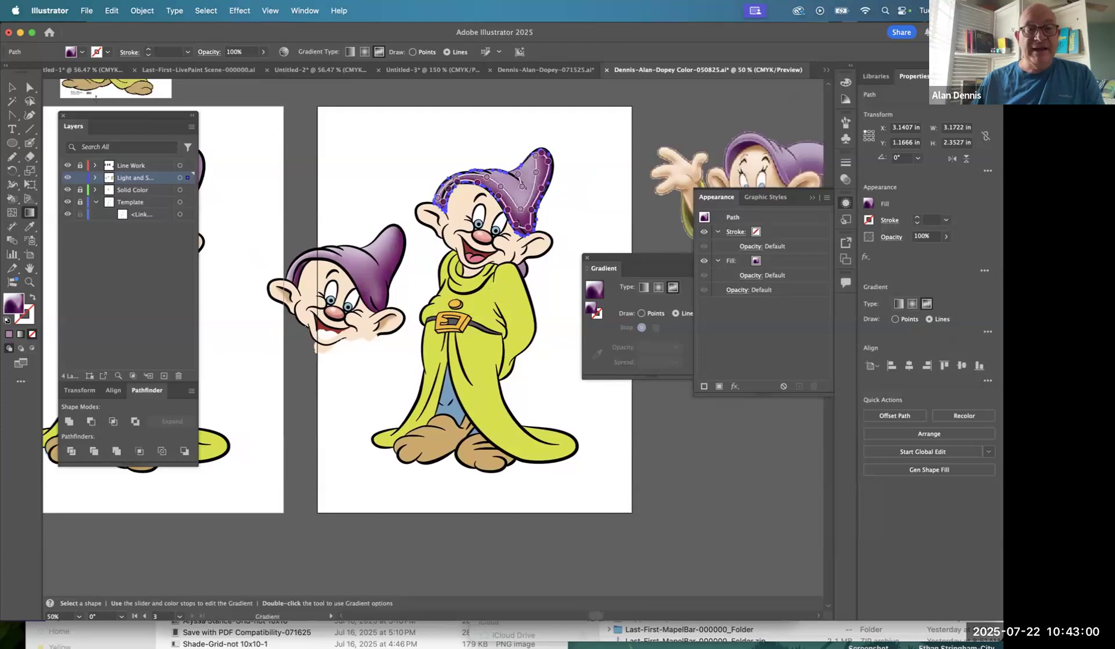
click(11, 88)
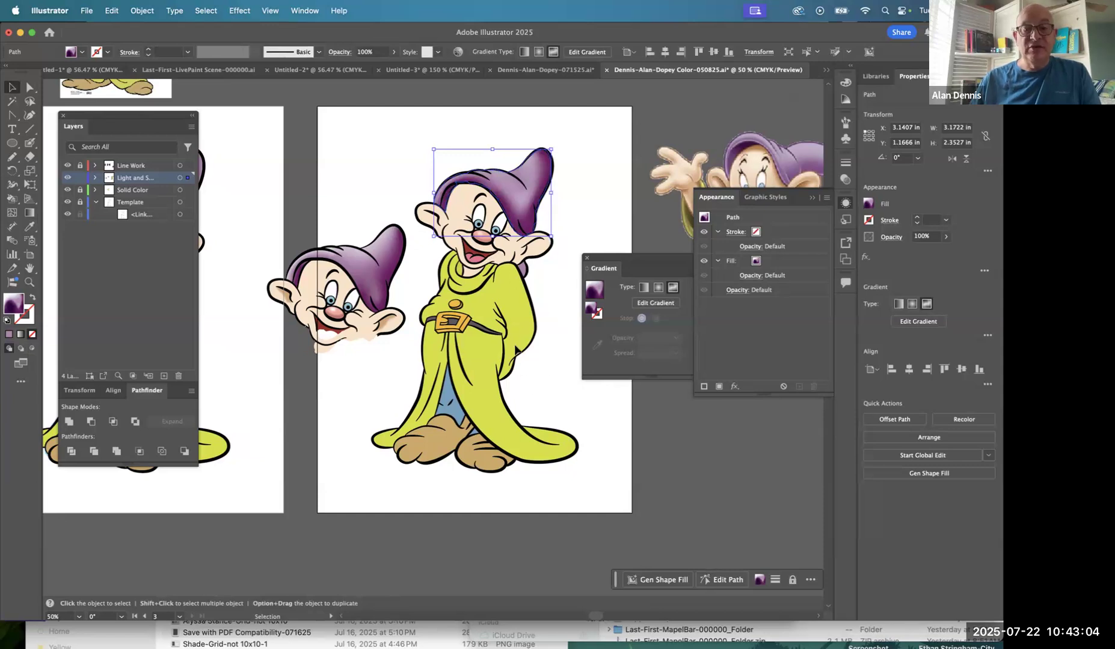
click(560, 302)
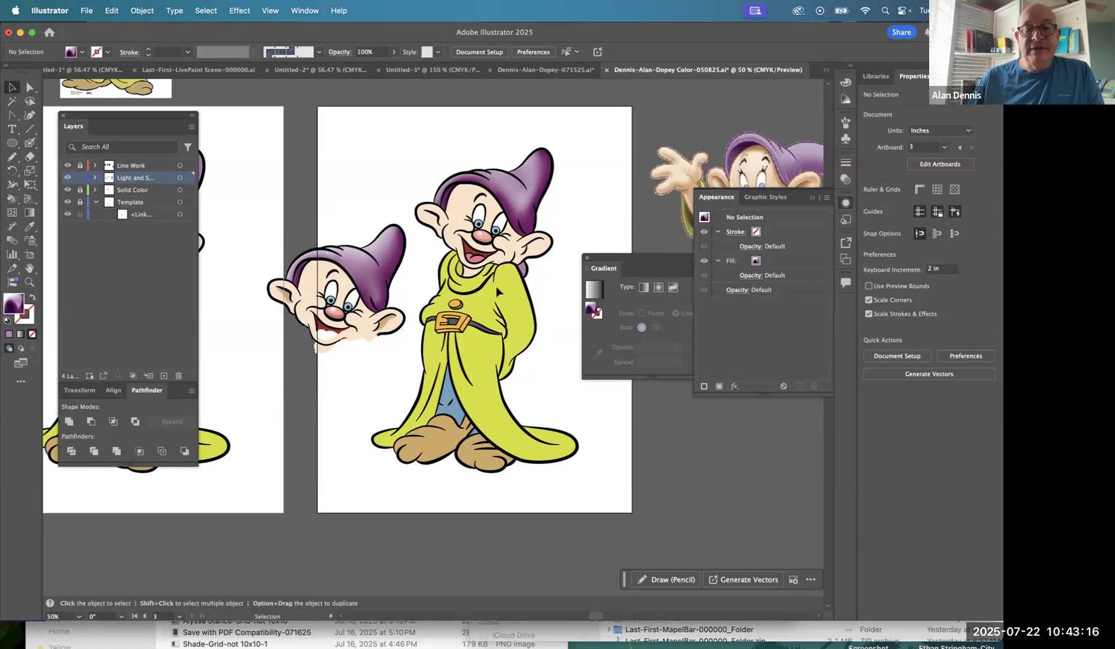
drag(378, 266, 370, 187)
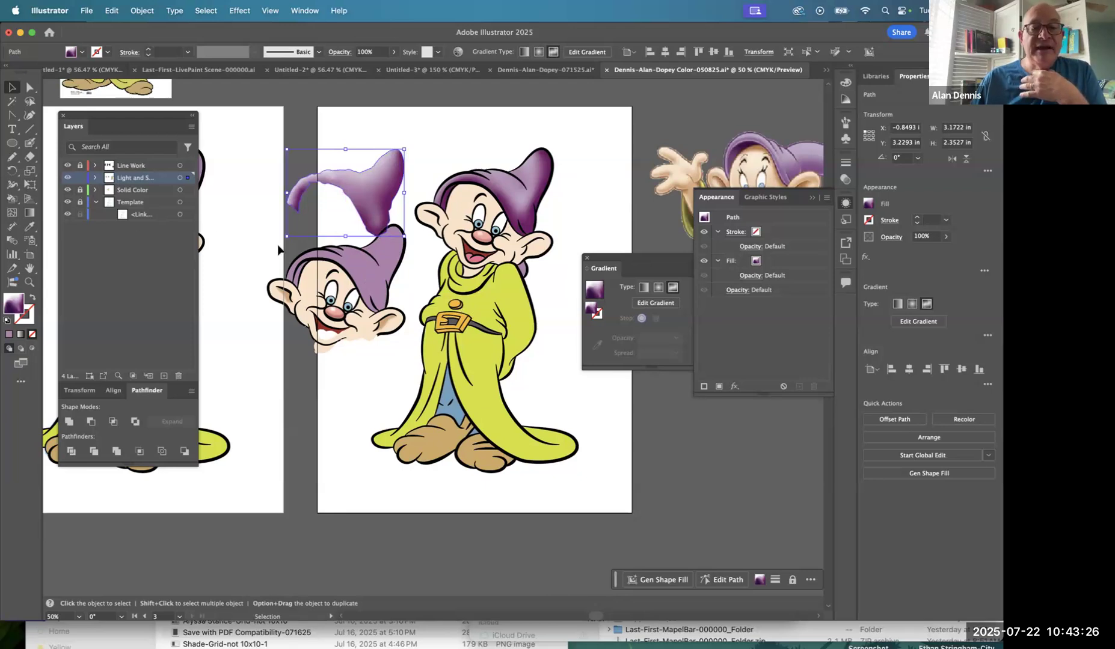
click(492, 293)
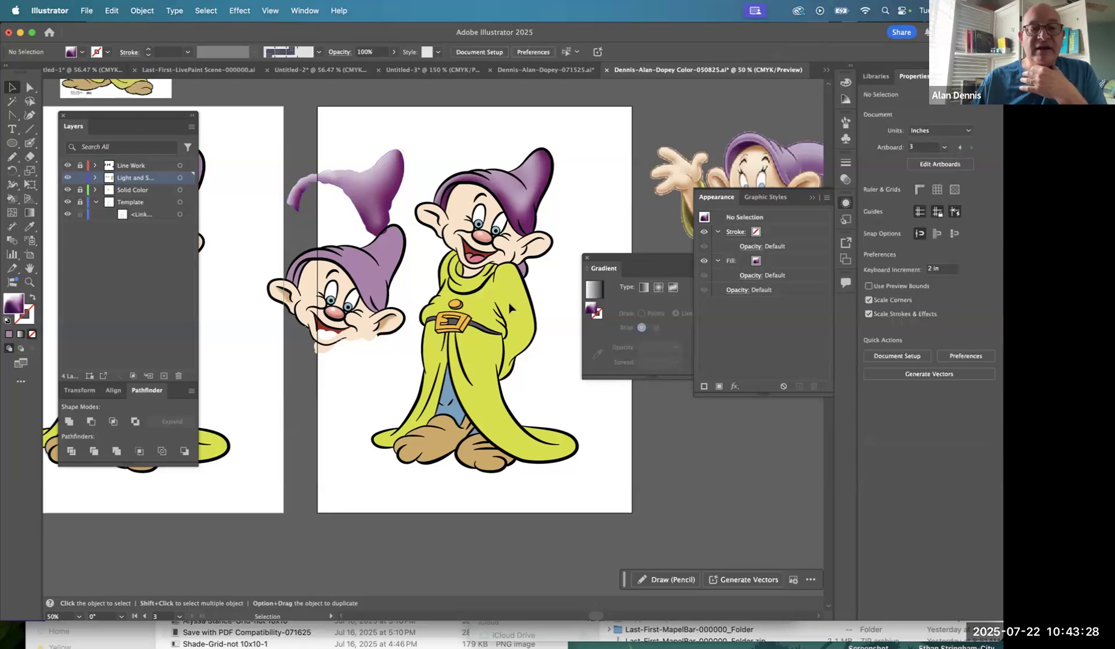
Check the artwork with the Solid Color layer hidden and shown again, and activate the Gradient tool.
click(68, 190)
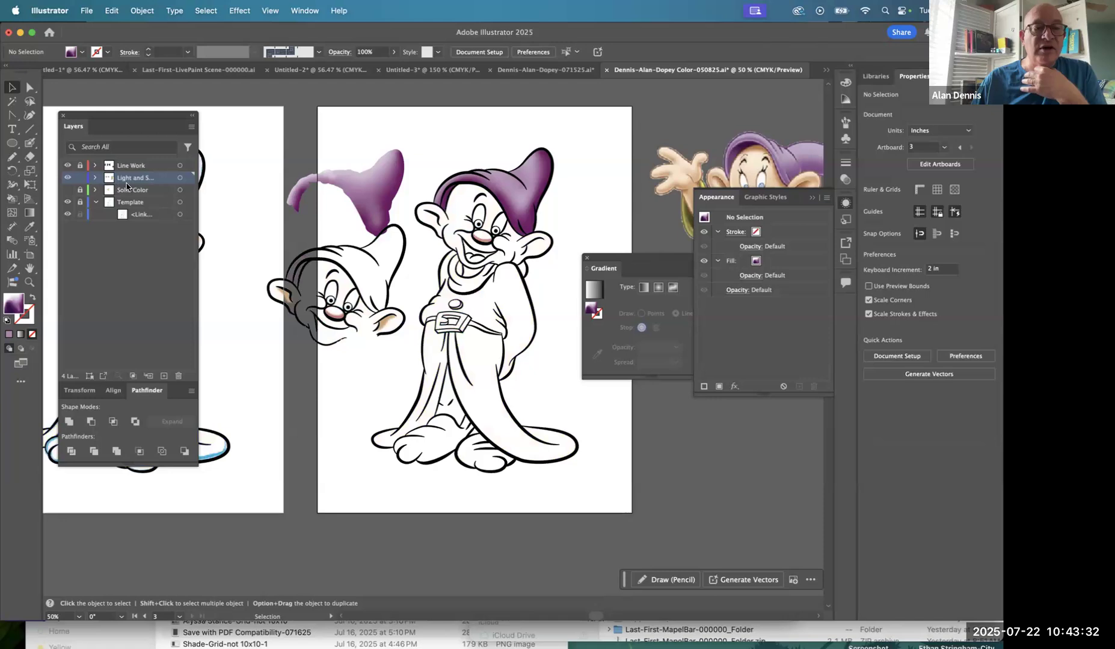
click(67, 190)
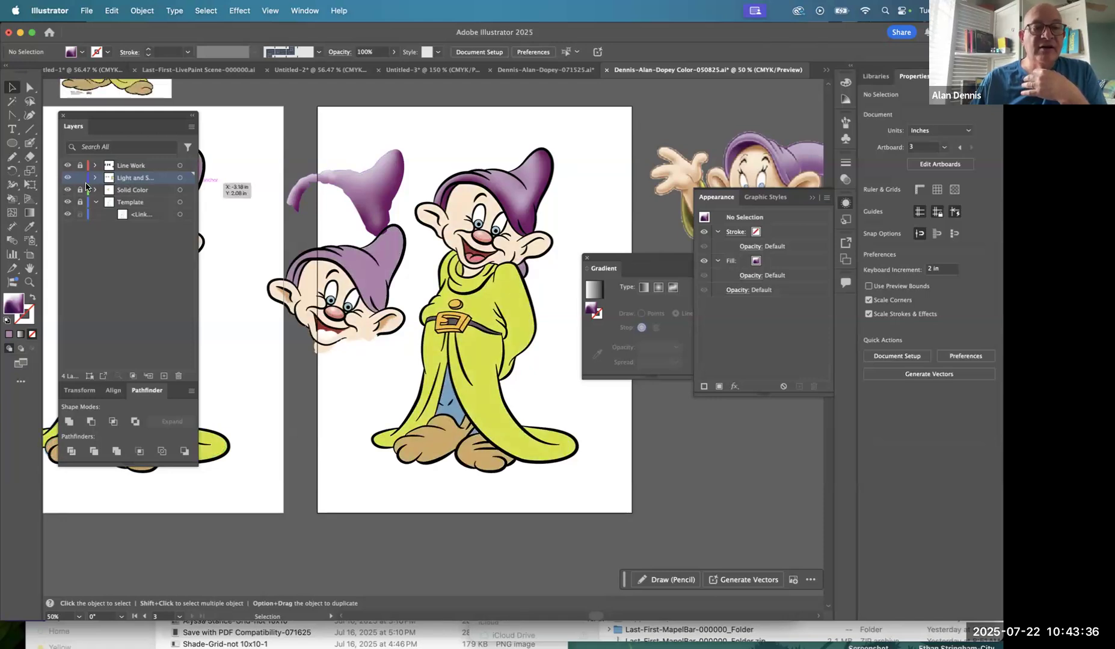
click(29, 214)
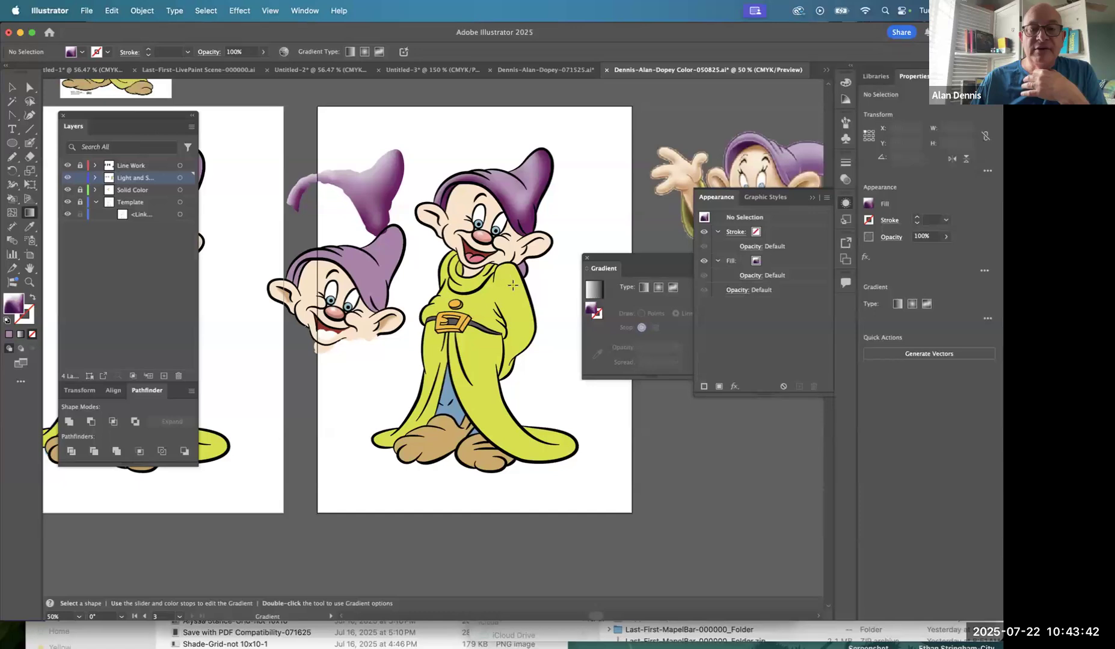
Compare the artwork with and without the Solid Color layer, with the freeform gradient options in view.
click(678, 302)
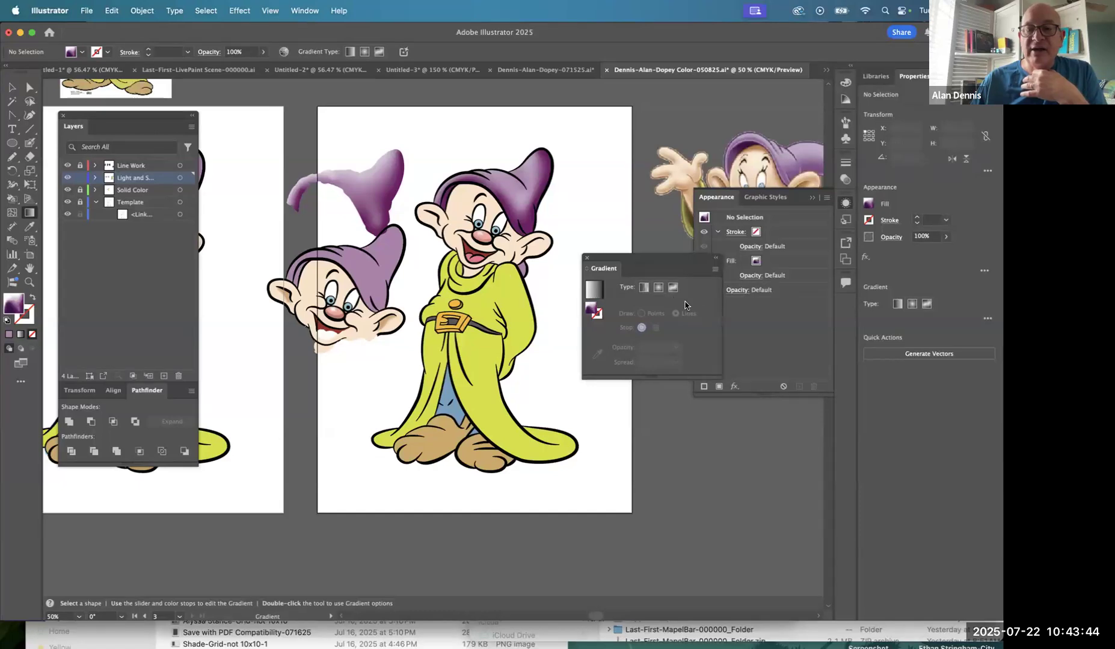
click(672, 288)
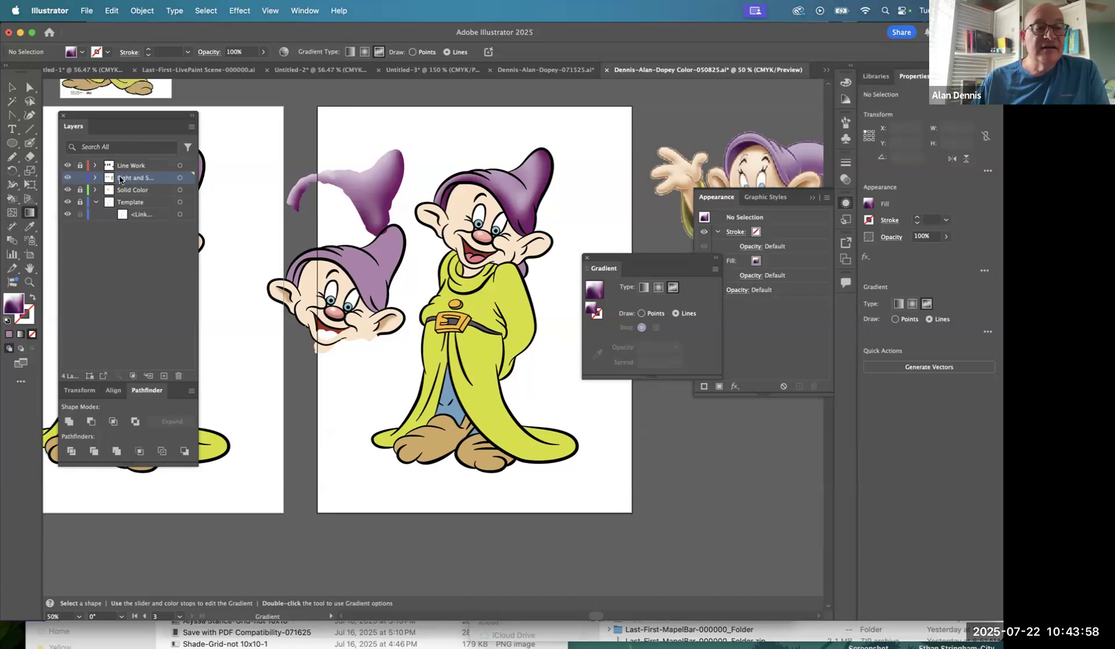
click(67, 190)
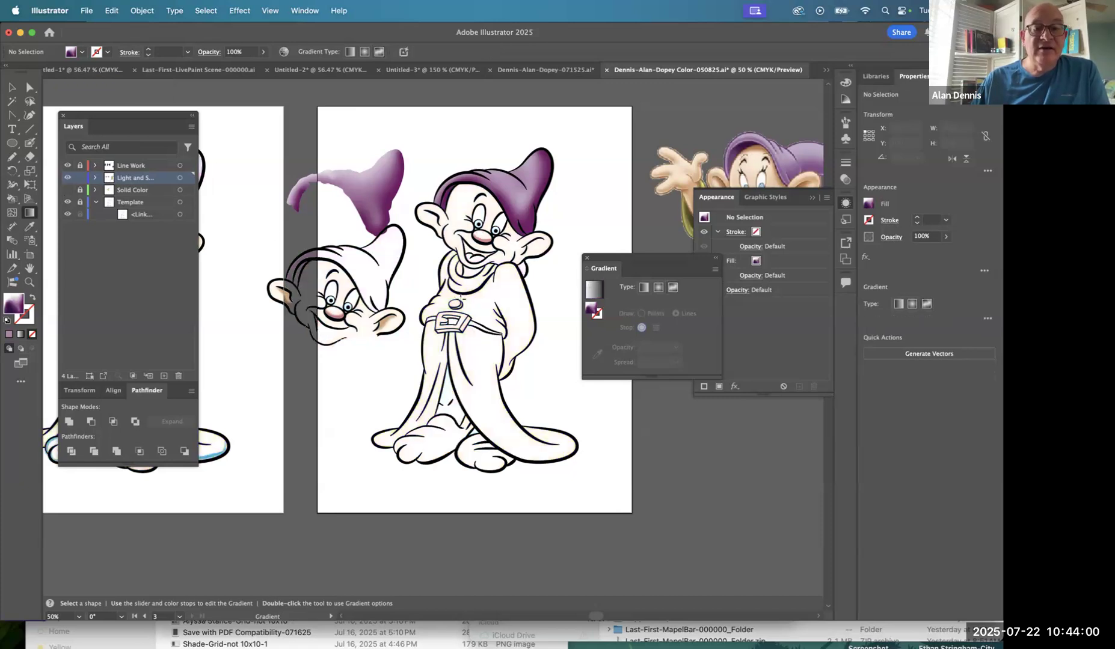
click(68, 190)
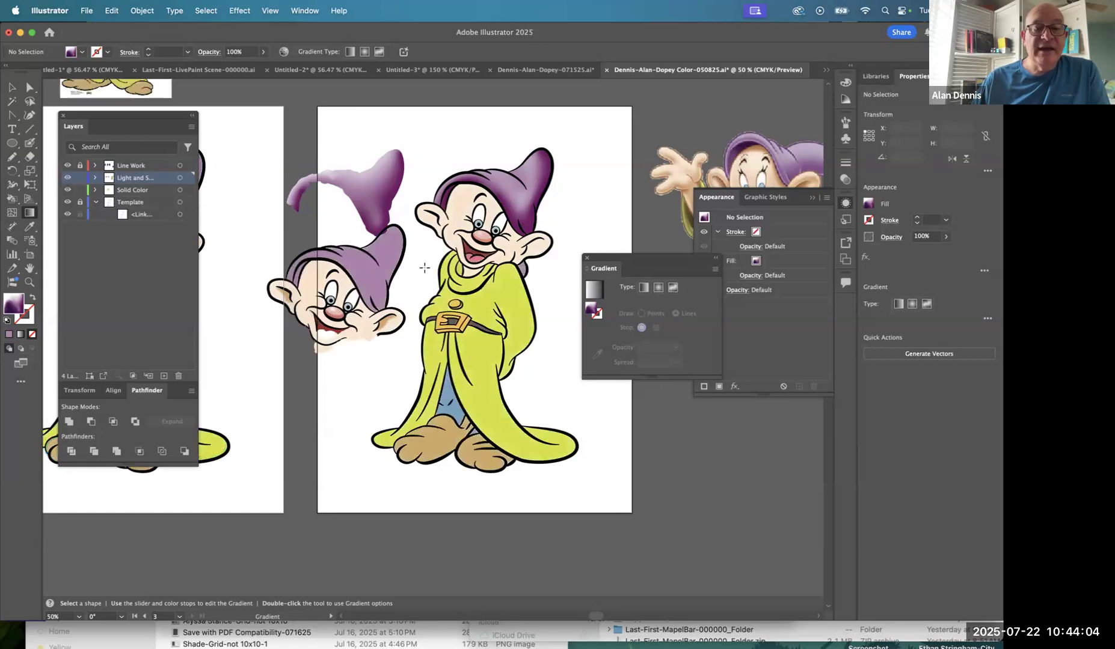
Copy the yellow-green tunic torso and sleeve shape from the Solid Color layer, lock that layer, and paste the copy in front on the Light and Shadow layer.
click(521, 298)
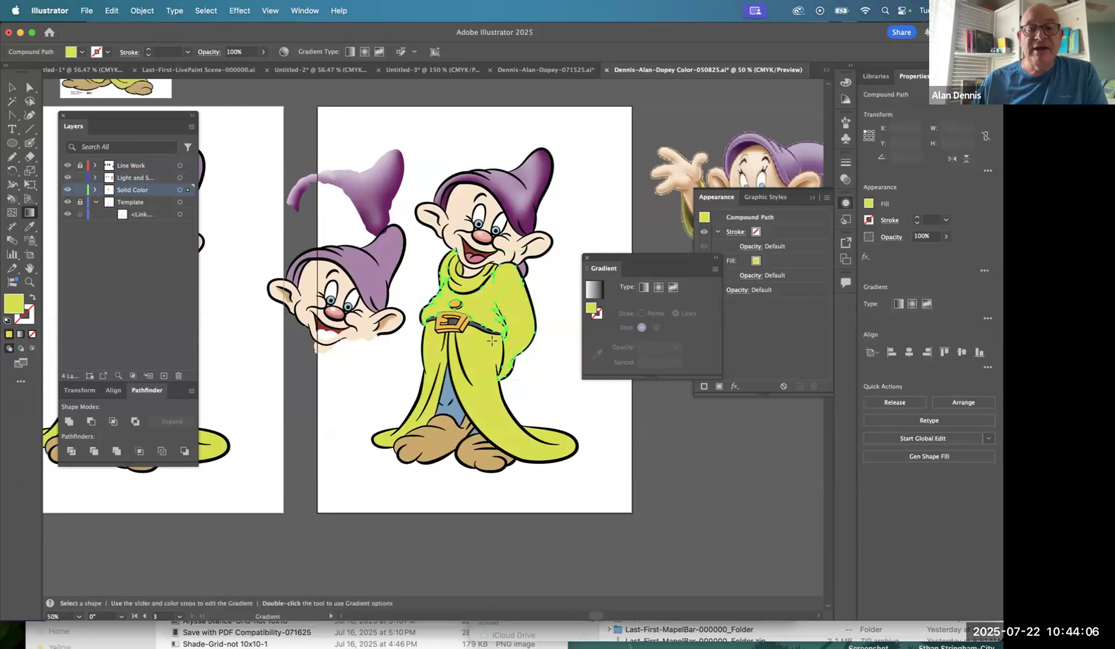
key(v)
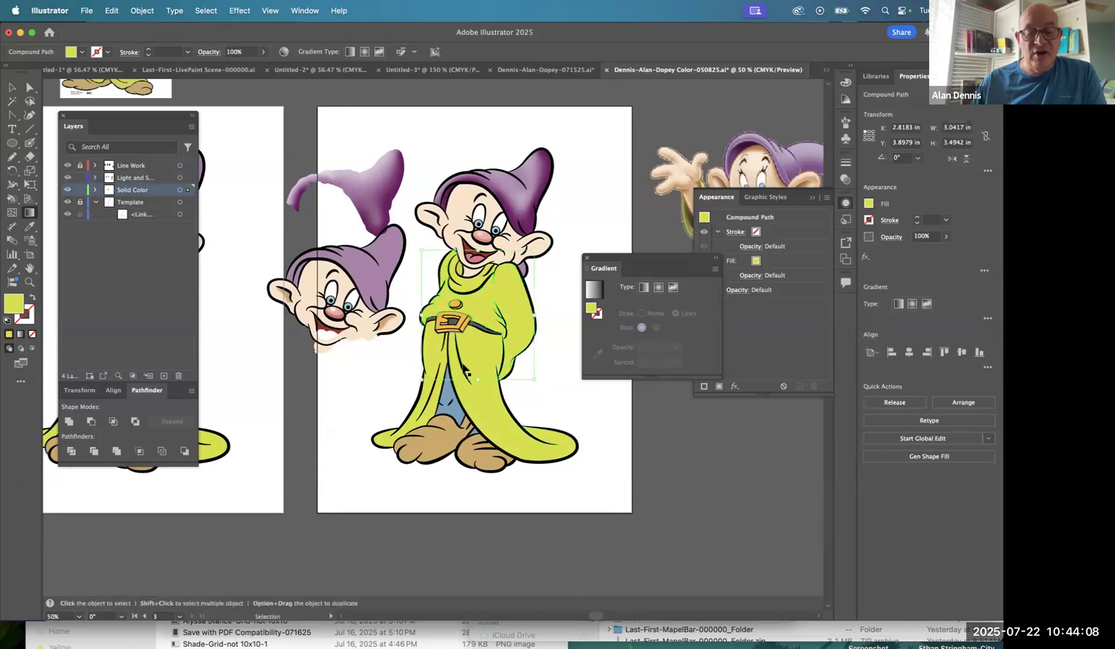
key(g)
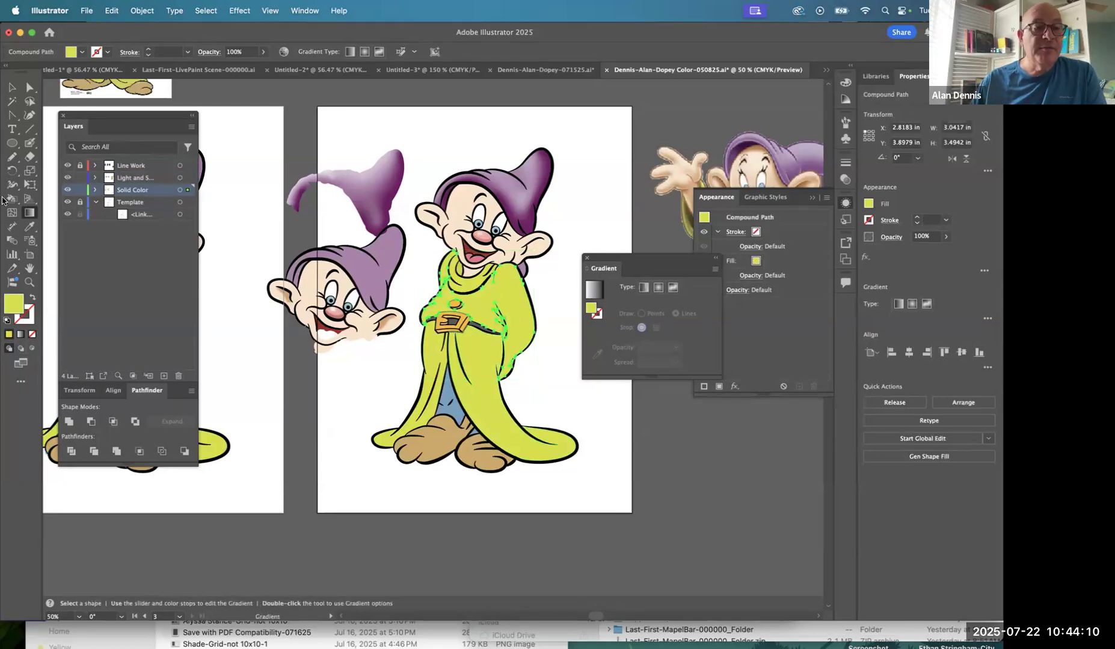
click(79, 191)
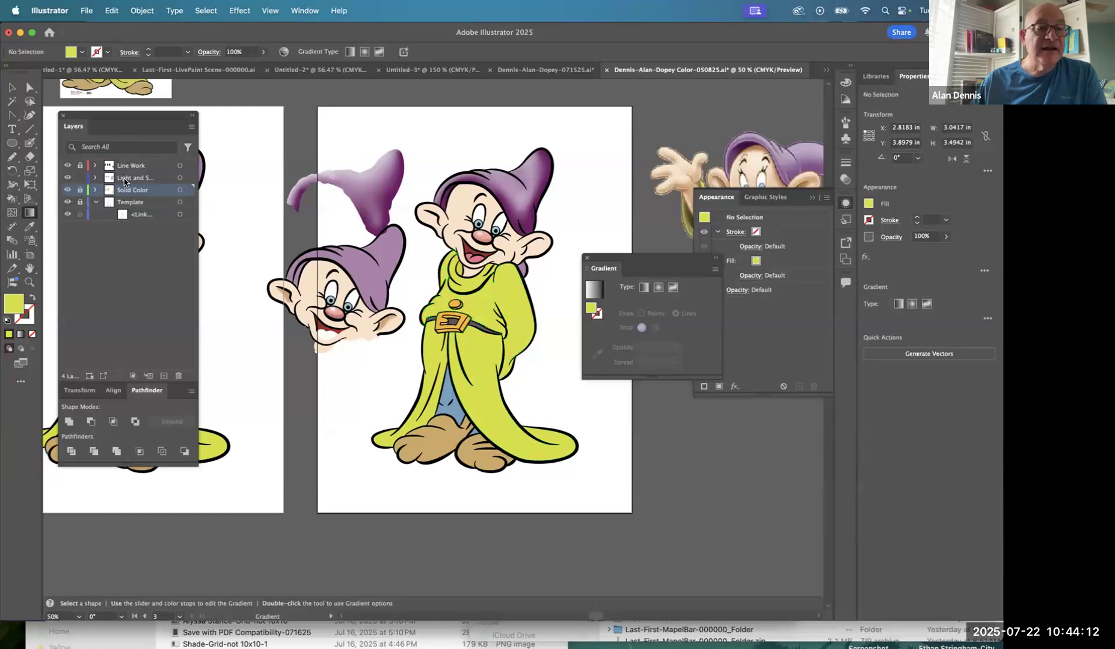
click(109, 180)
key(v)
key(super+f)
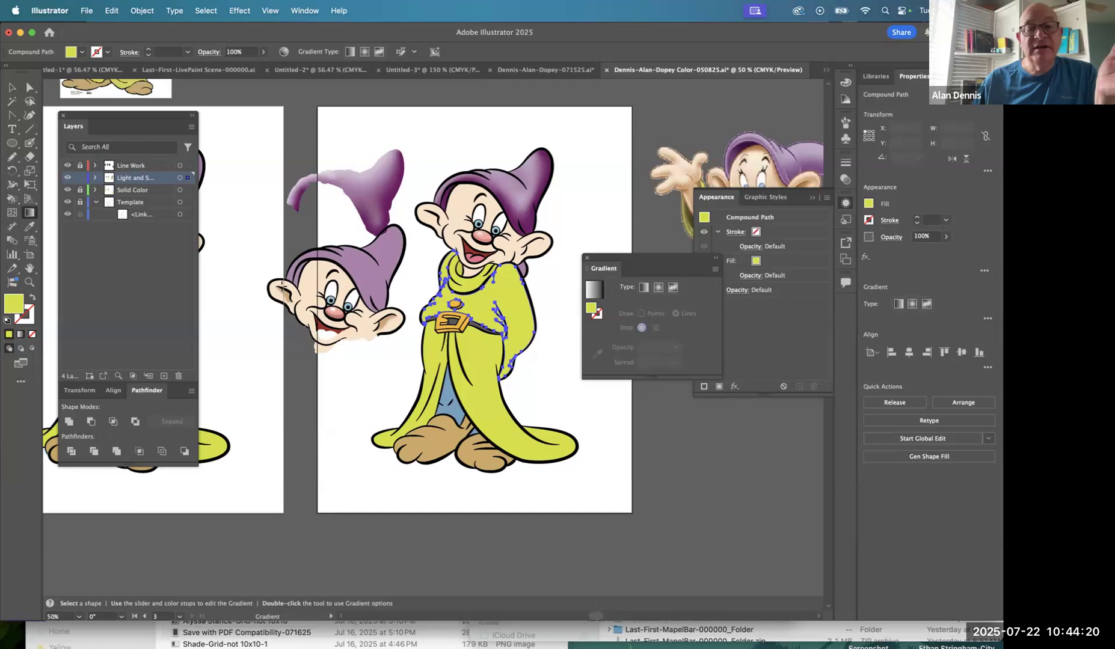
Select the copied tunic torso and sleeve shape on the Light and Shadow layer and give it a freeform gradient fill.
scroll(365, 269, left, 5)
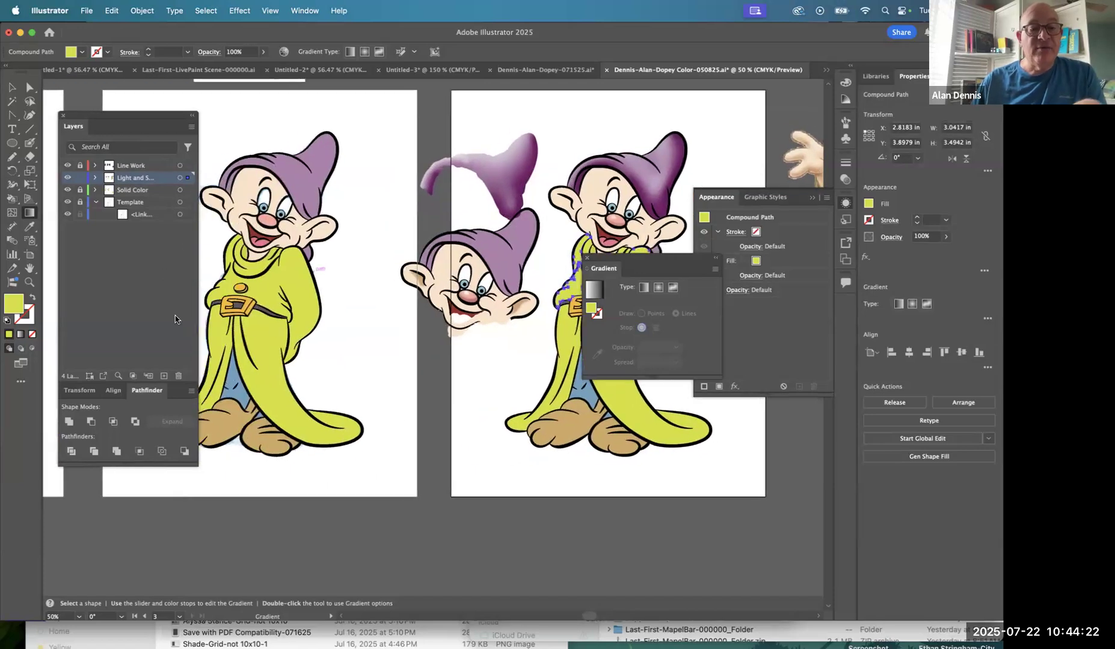
scroll(408, 284, right, 7)
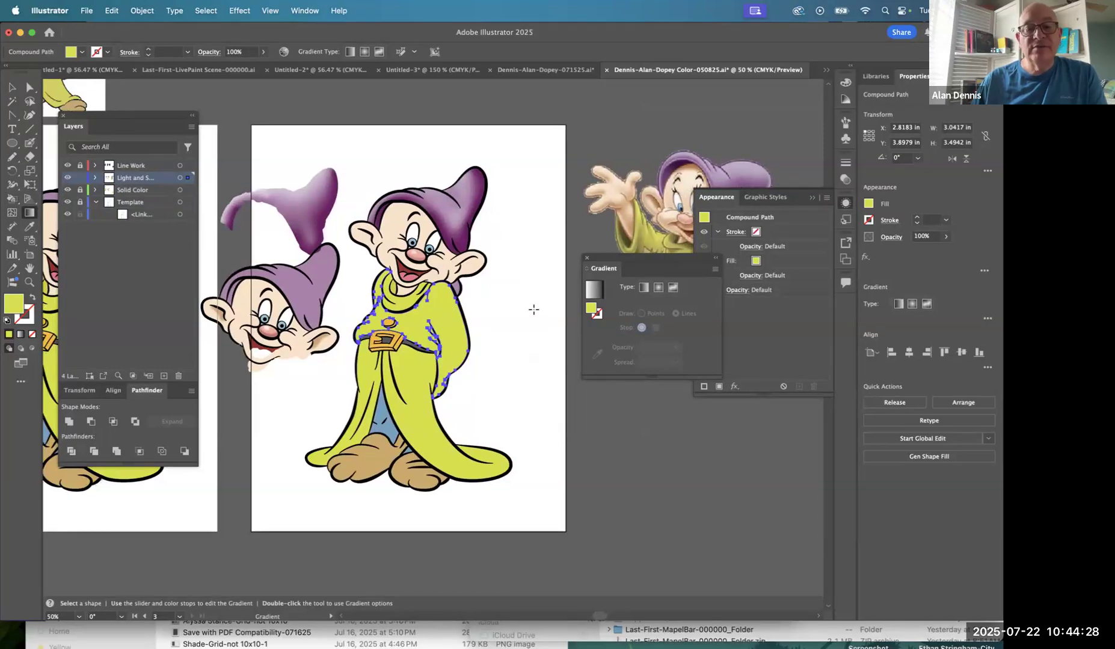
key(v)
click(499, 316)
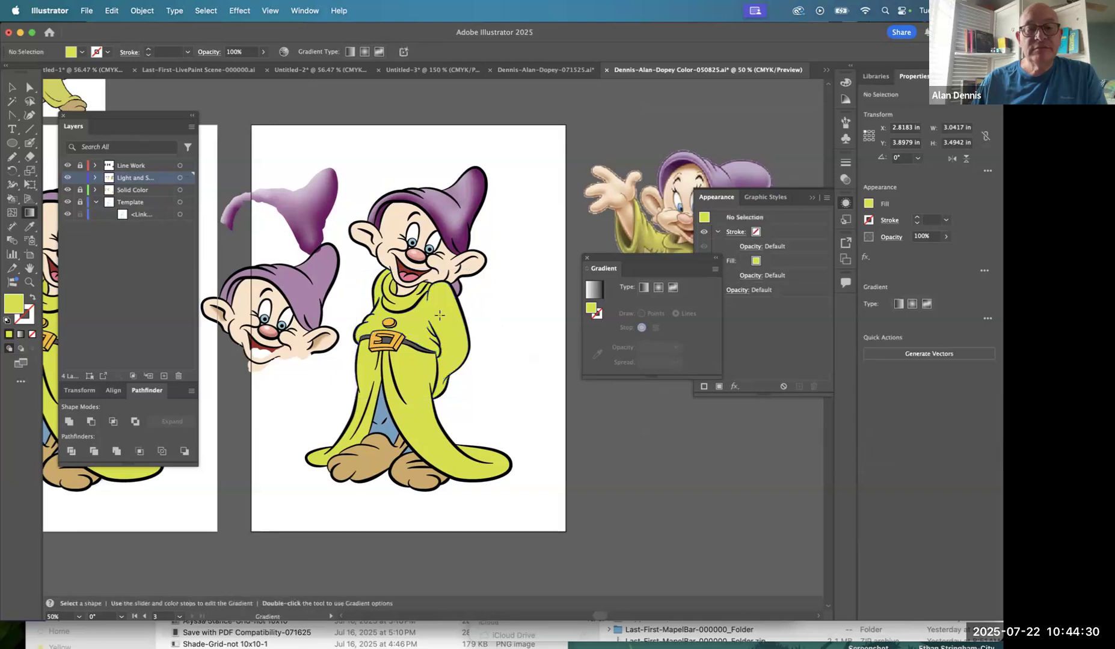
click(443, 306)
key(g)
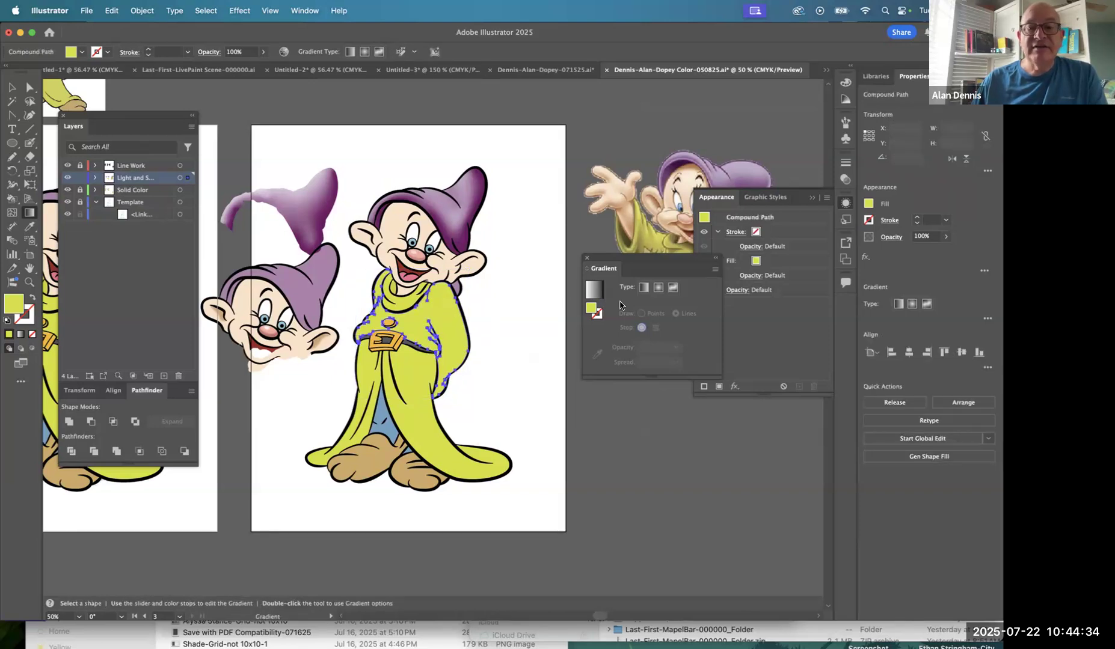
click(672, 288)
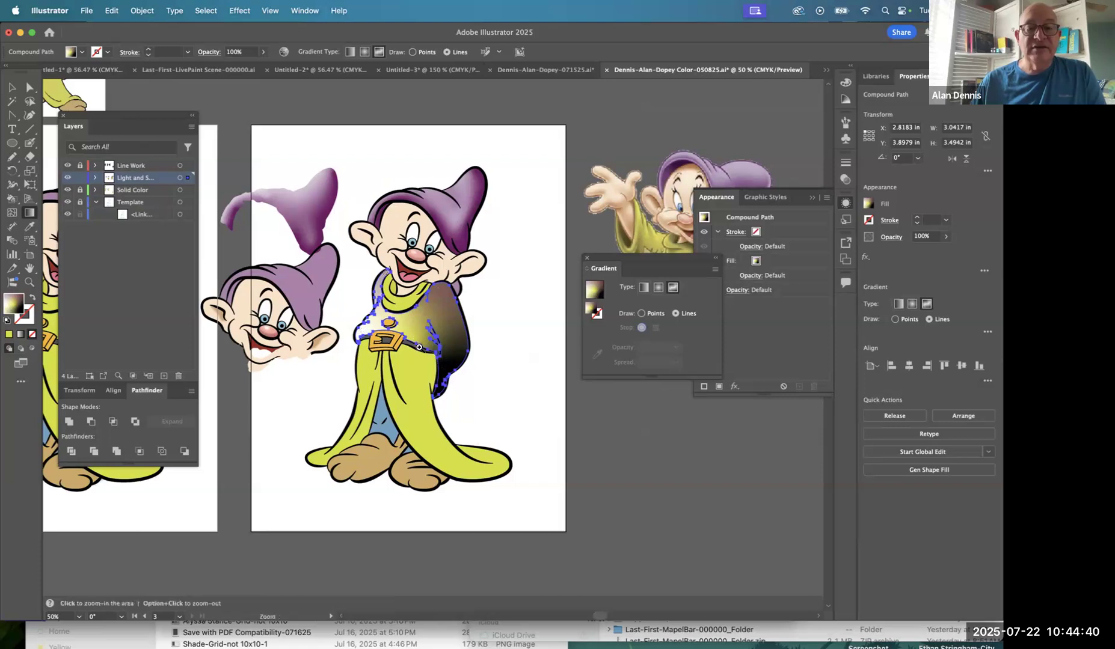
Recolour the brown gradient stop at the tunic's shoulder to yellow-green, and set freeform drawing to Points.
super+click(434, 350)
super+click(421, 348)
super+click(457, 293)
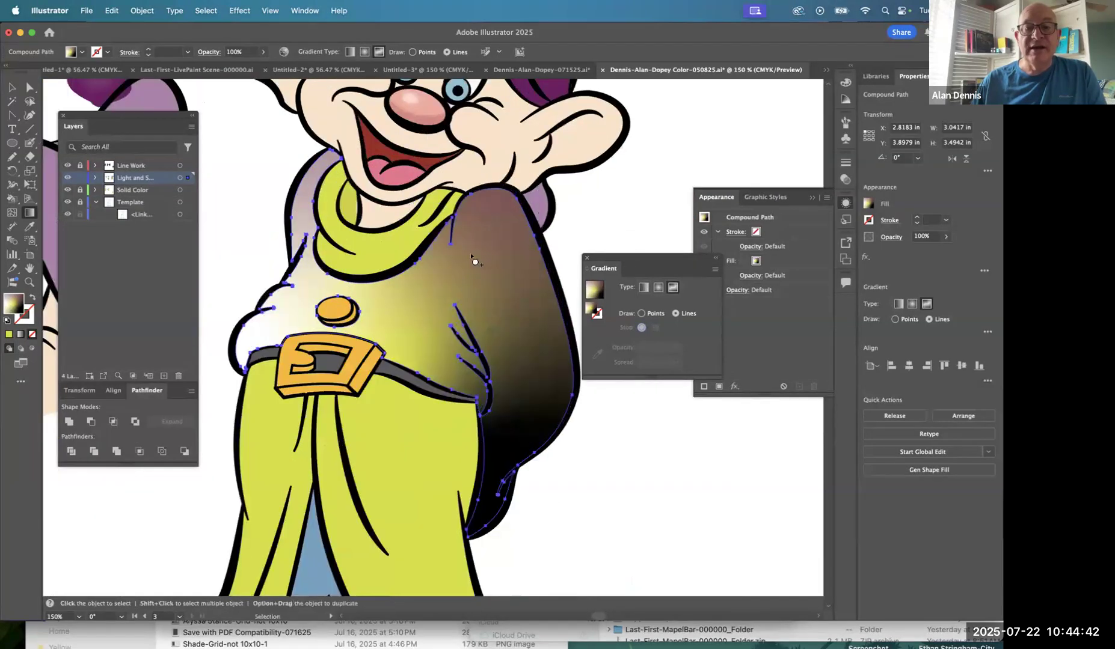
double_click(482, 217)
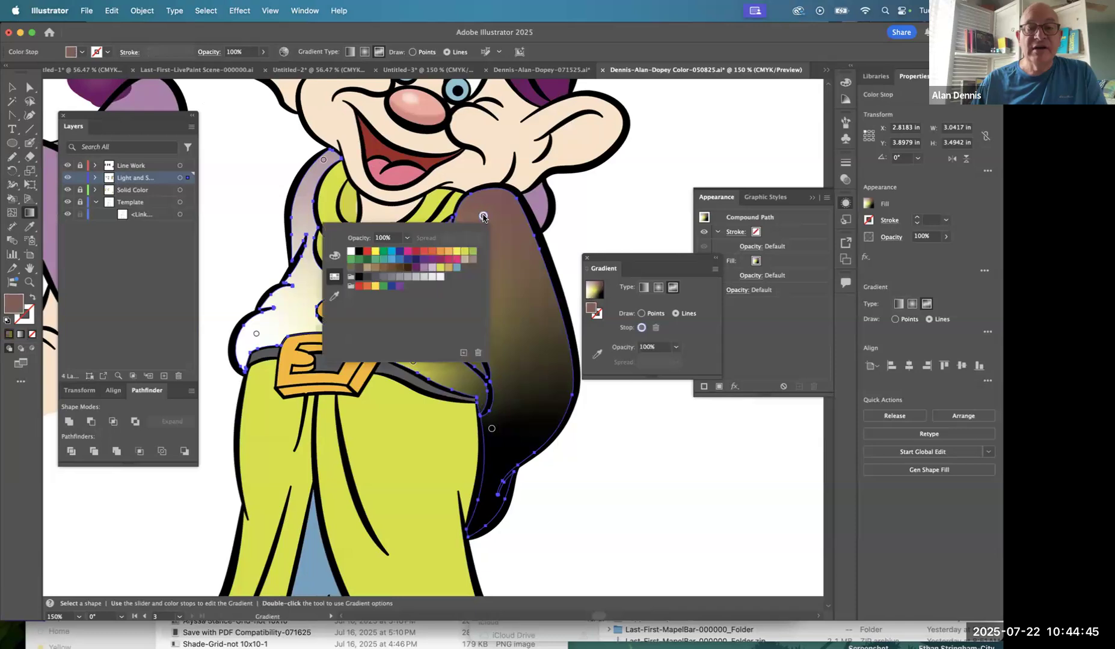
click(464, 252)
click(484, 217)
key(Escape)
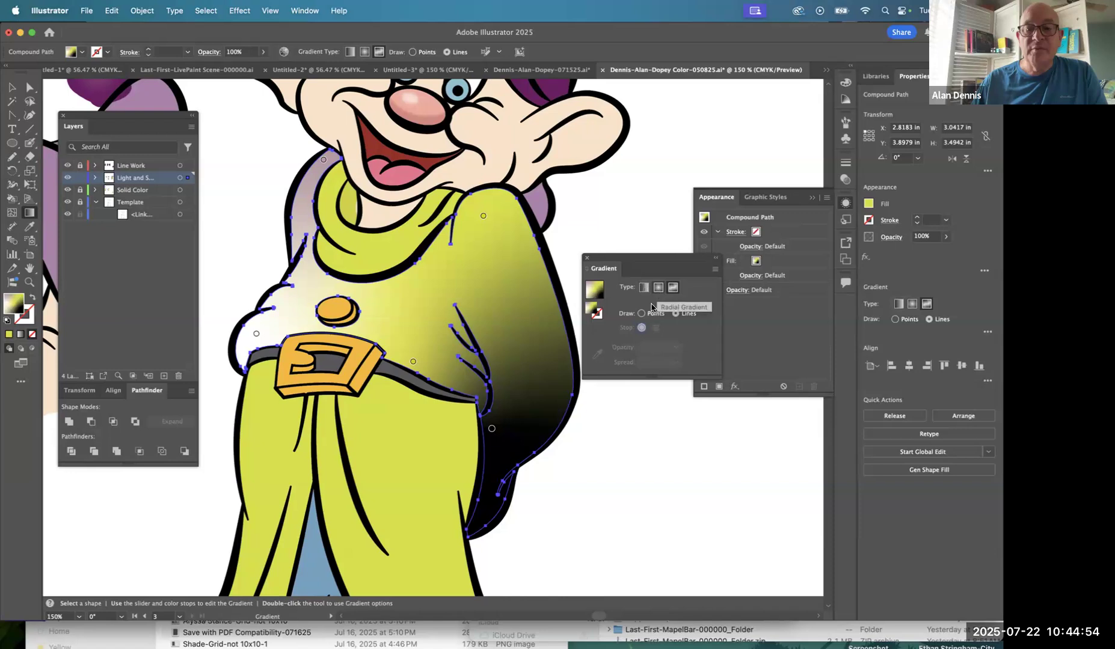
click(673, 288)
click(512, 313)
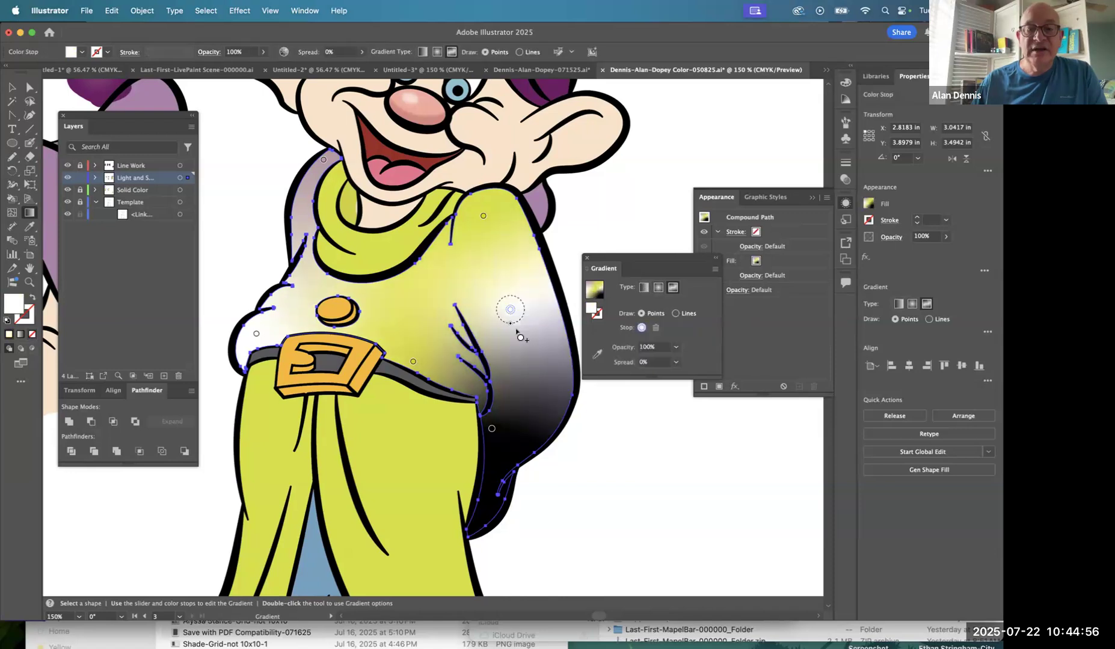
click(510, 311)
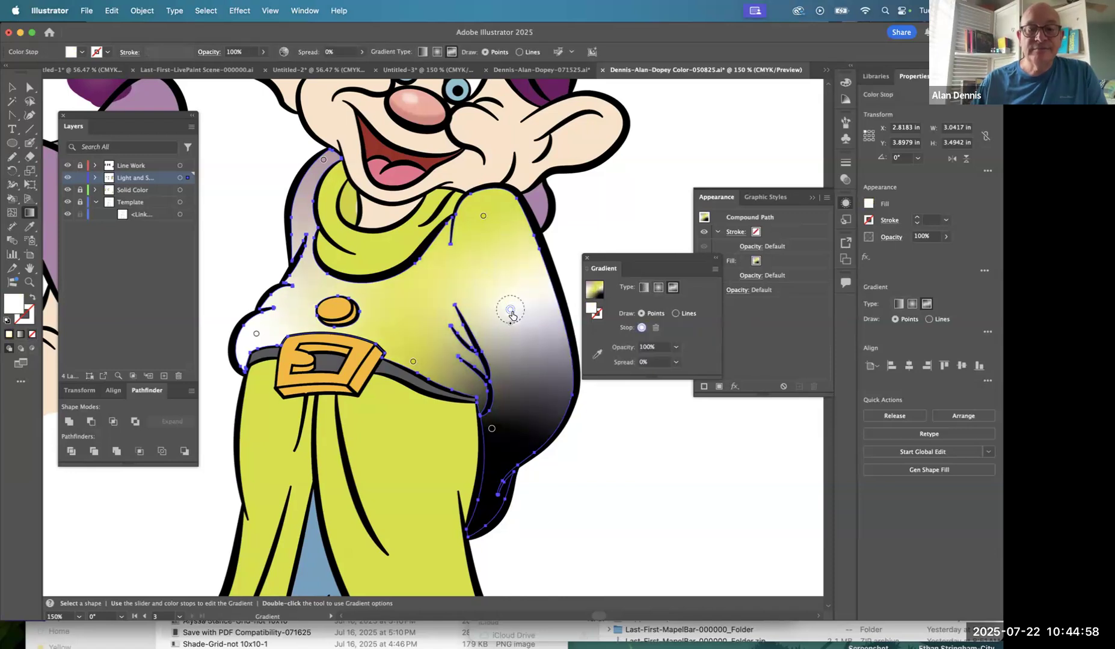
key(Delete)
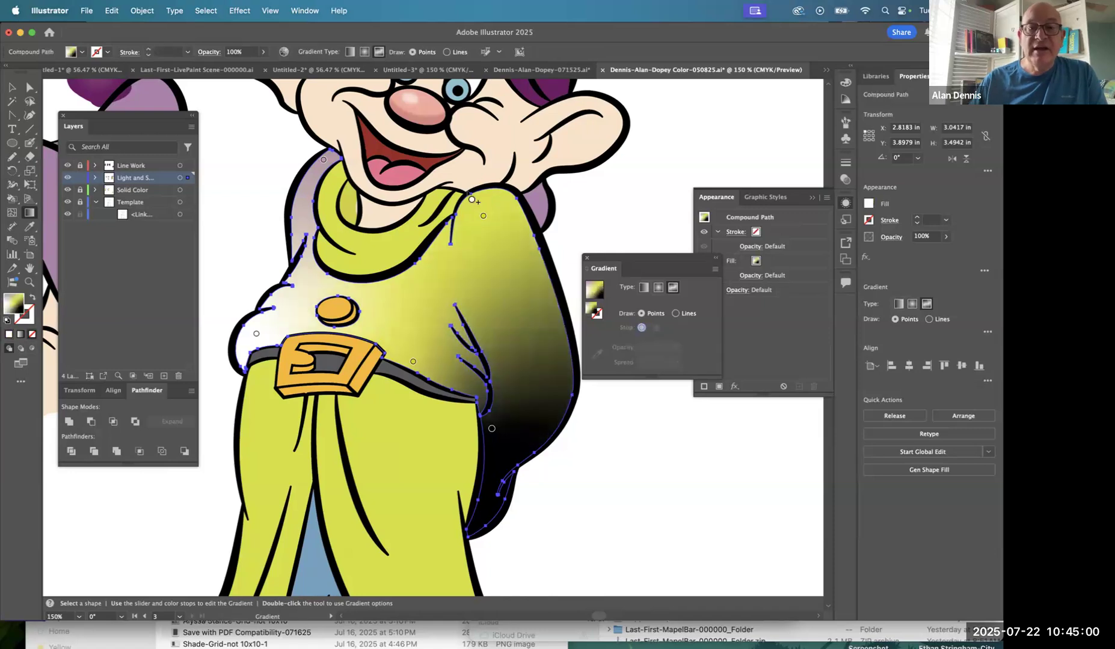
Place two yellow-green gradient points down the middle of the sleeve and delete the black stop near the cuff.
click(483, 217)
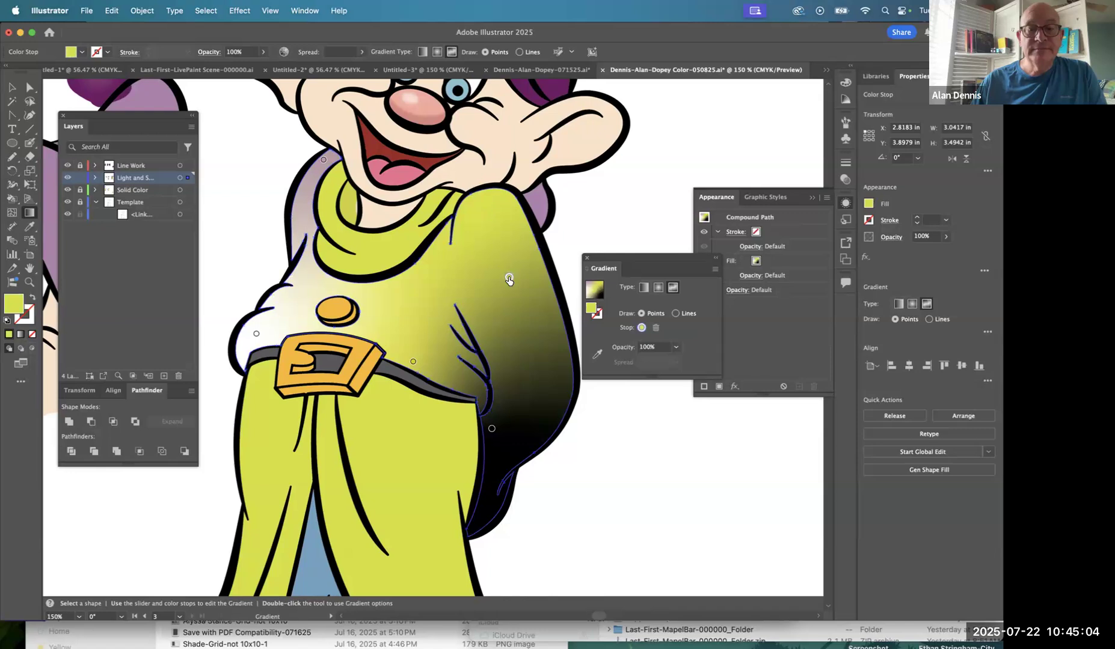
click(519, 326)
click(512, 387)
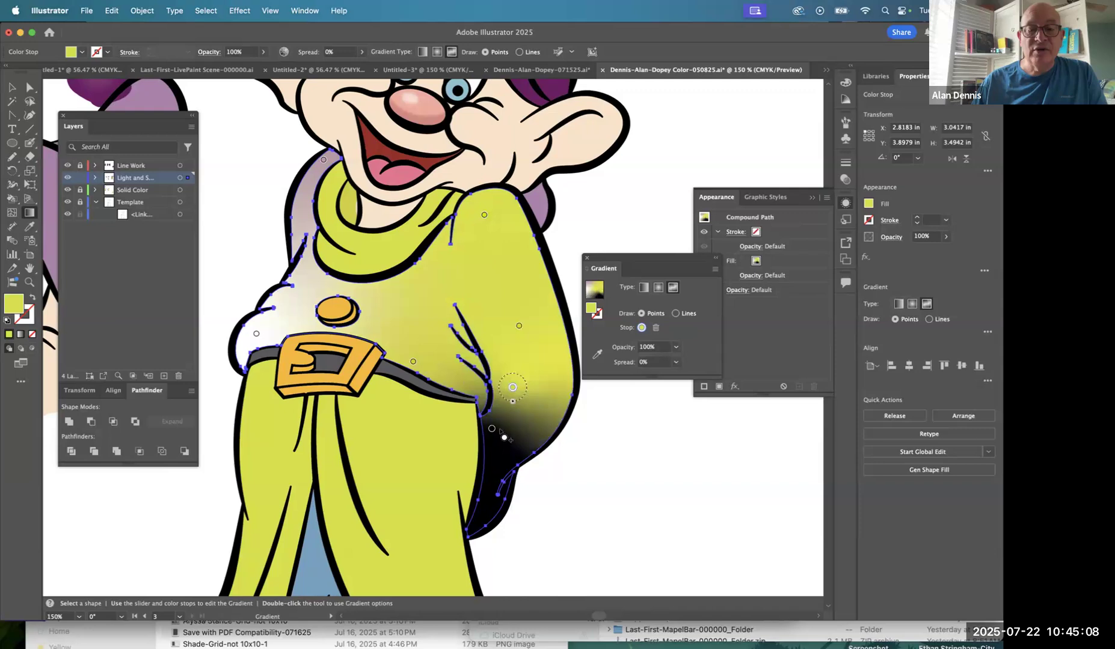
drag(491, 428, 487, 451)
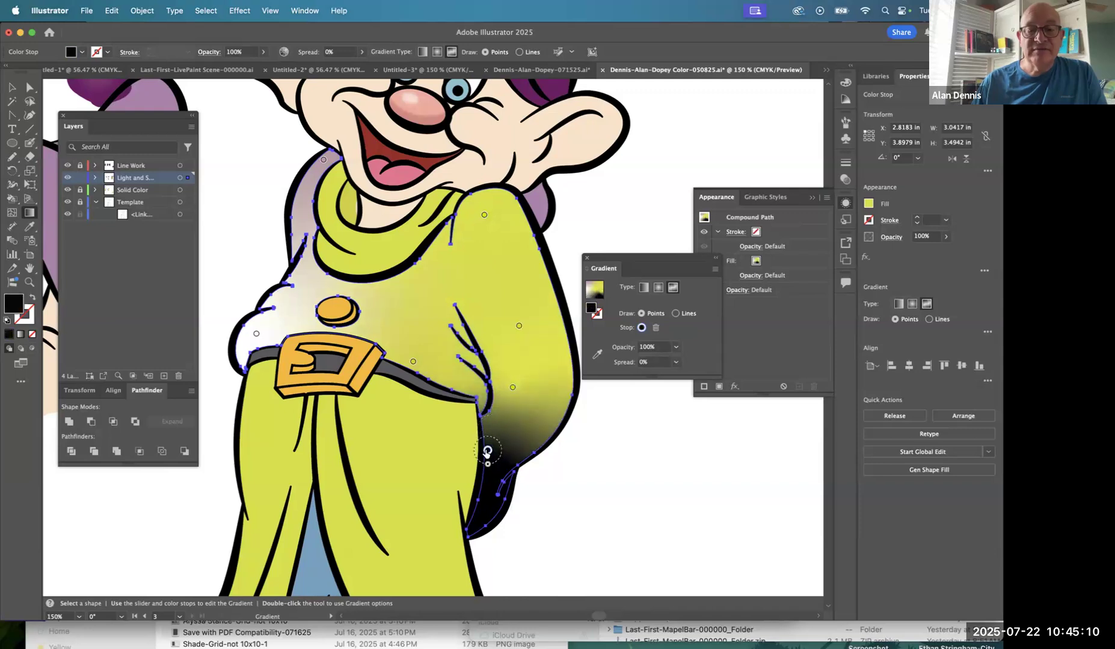
key(Delete)
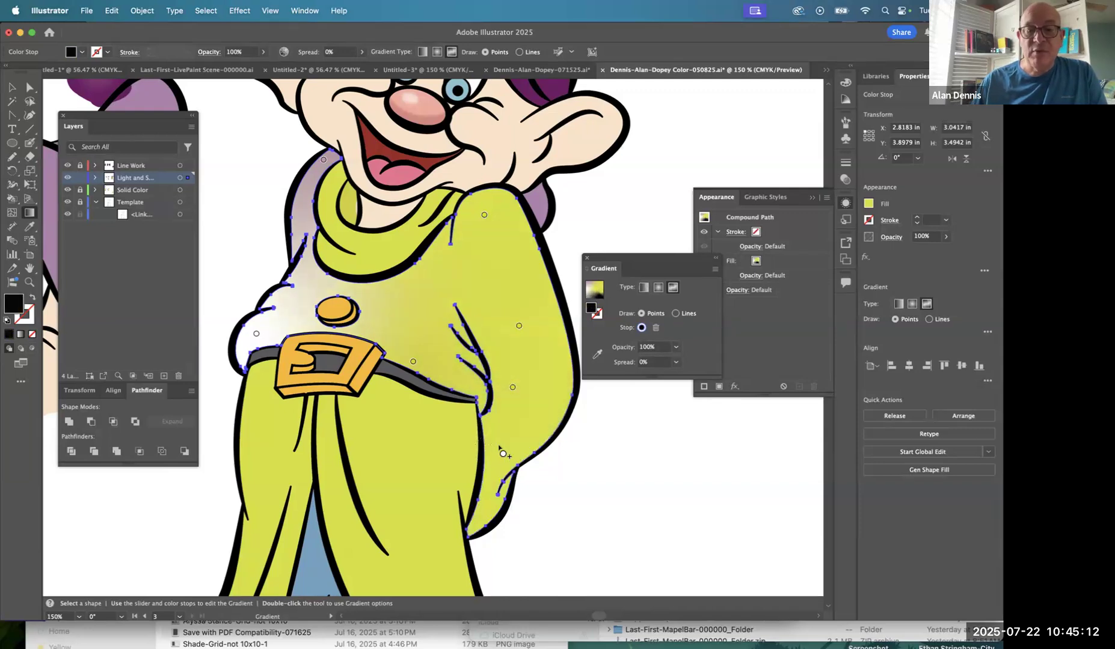
click(498, 444)
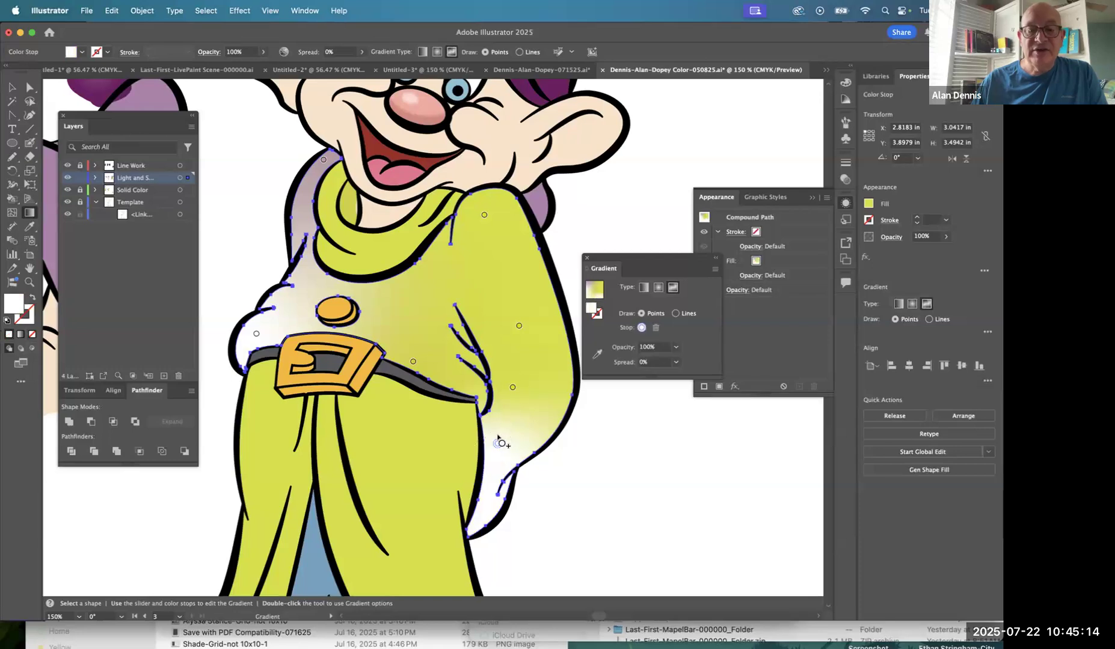
key(super)
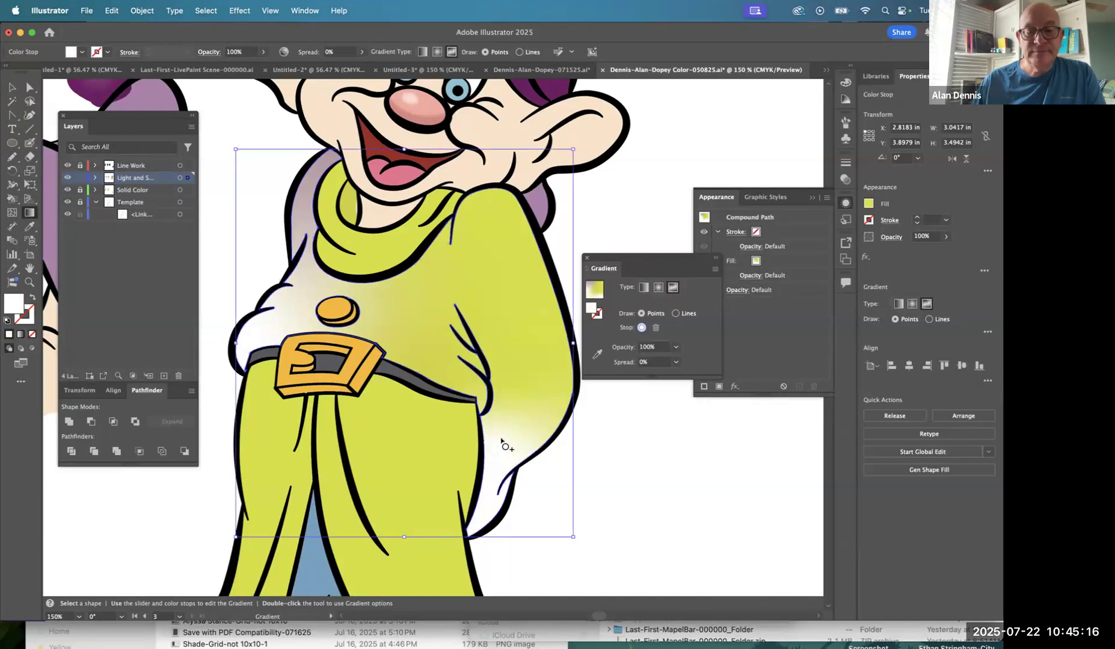
key(super+z)
Add yellow-green gradient points on the lower sleeve and at the outer top of the shoulder, and set freeform drawing to Lines.
click(494, 443)
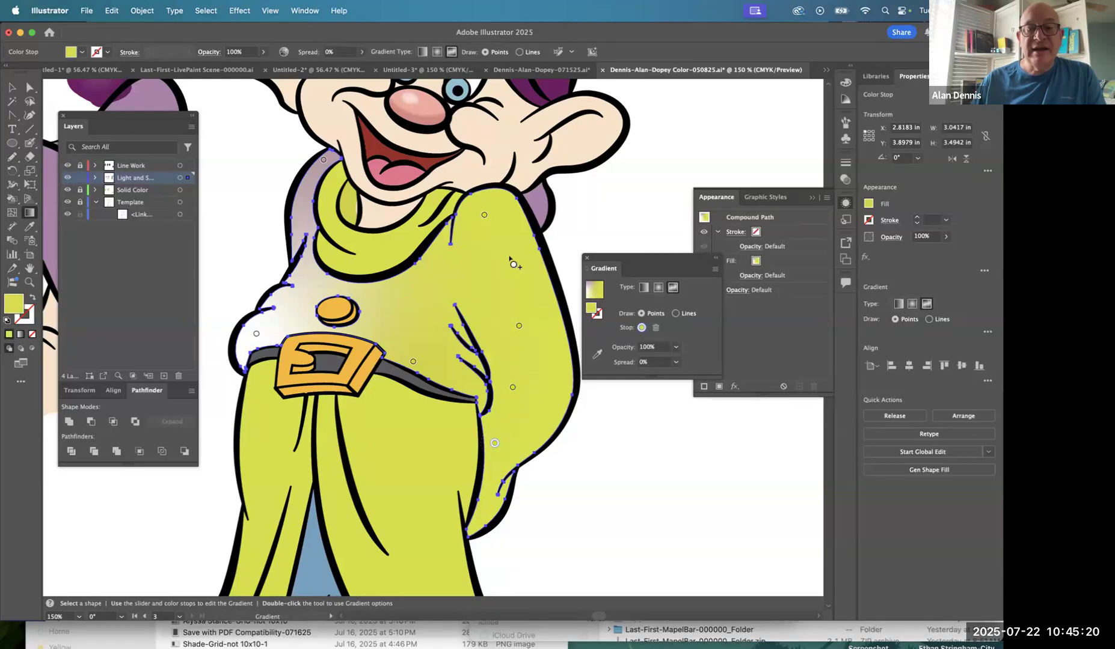
click(508, 212)
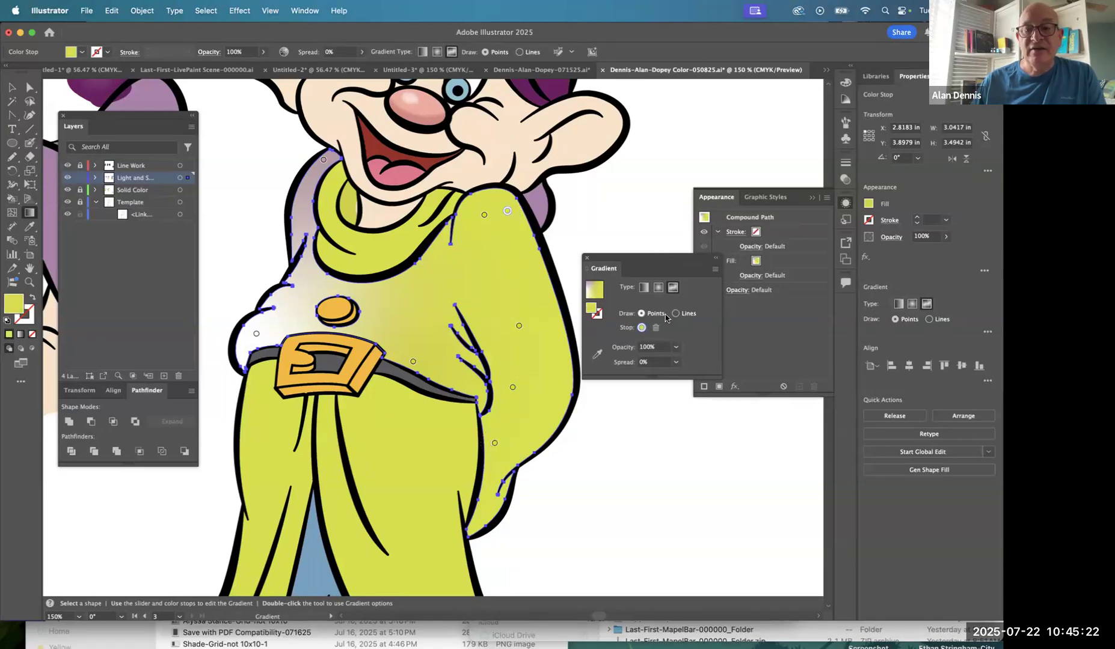
click(675, 314)
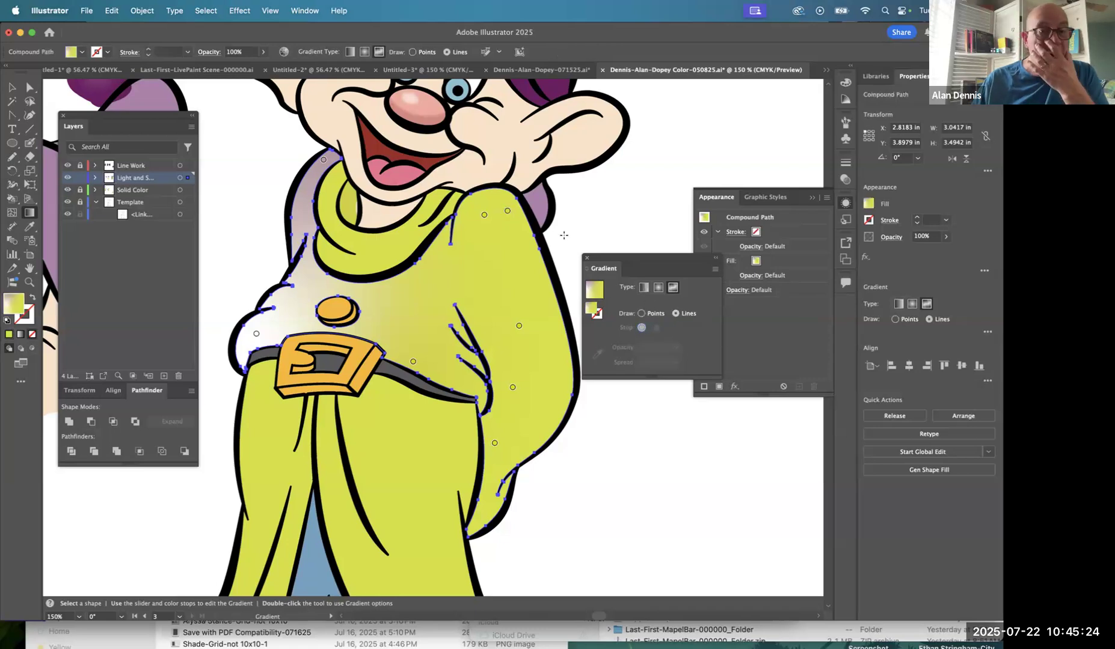
Change the outer shoulder stop's colour to a darker olive green for the sleeve's shadow.
double_click(508, 212)
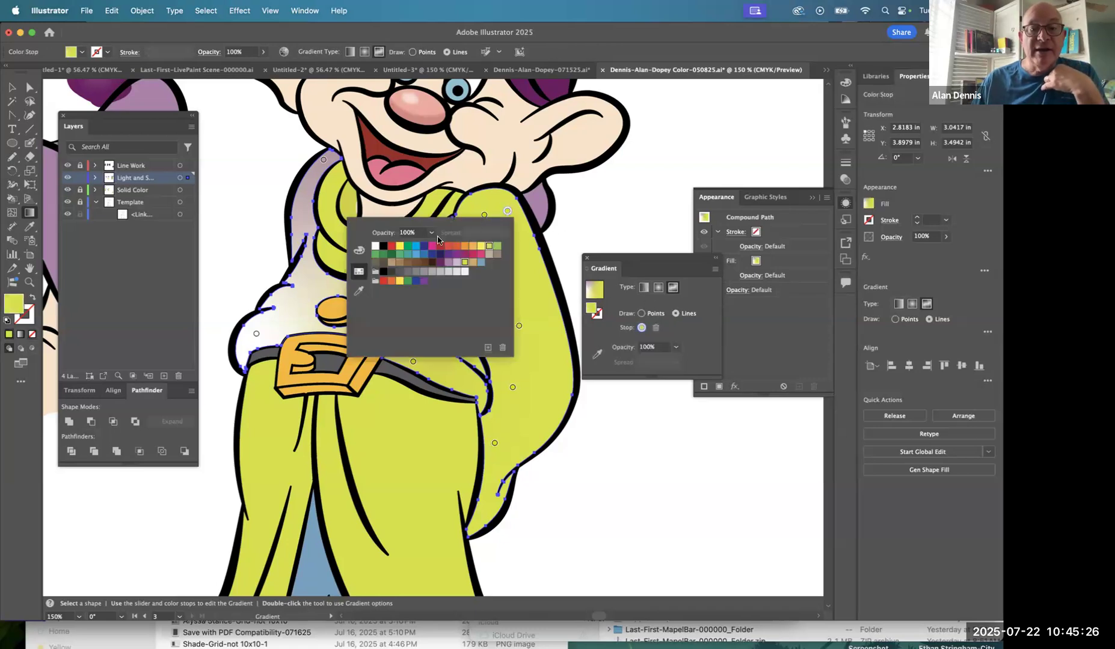
click(488, 249)
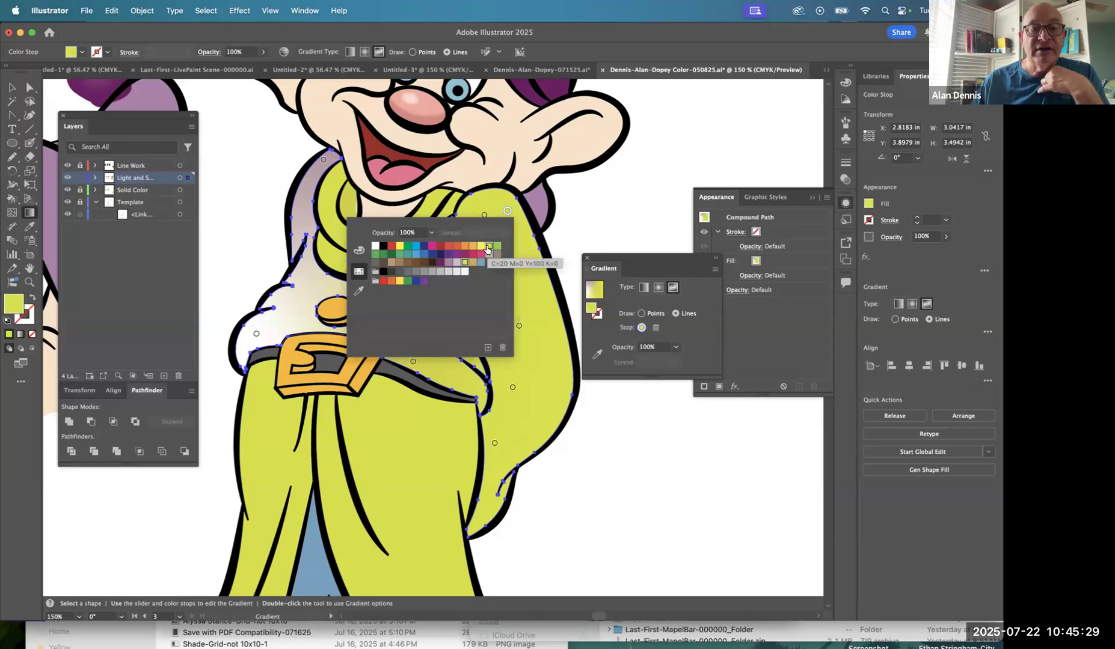
click(506, 210)
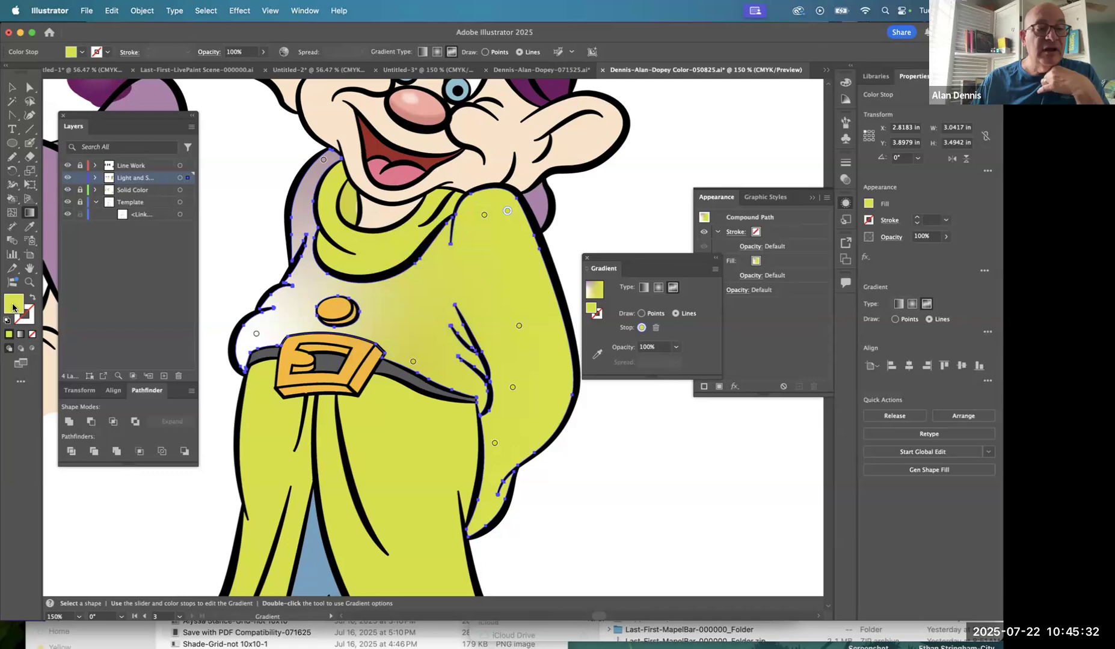
double_click(13, 307)
click(254, 382)
click(401, 342)
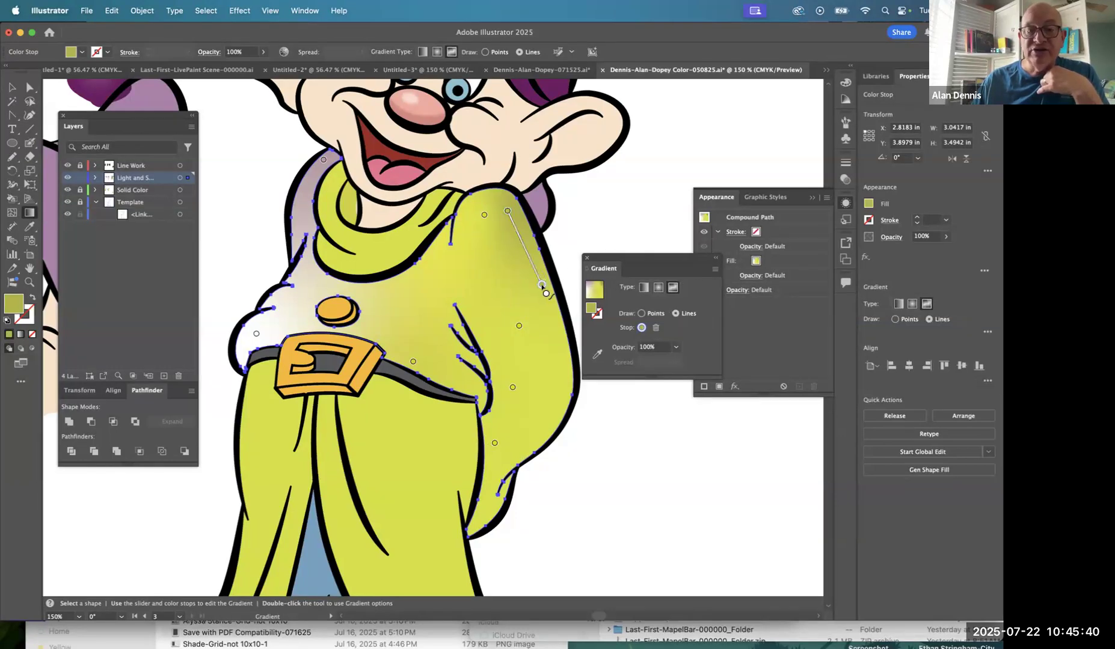
Draw an olive-green gradient line from the shoulder stop along the sleeve's outer edge to the cuff, adding five more stops.
click(542, 284)
click(556, 342)
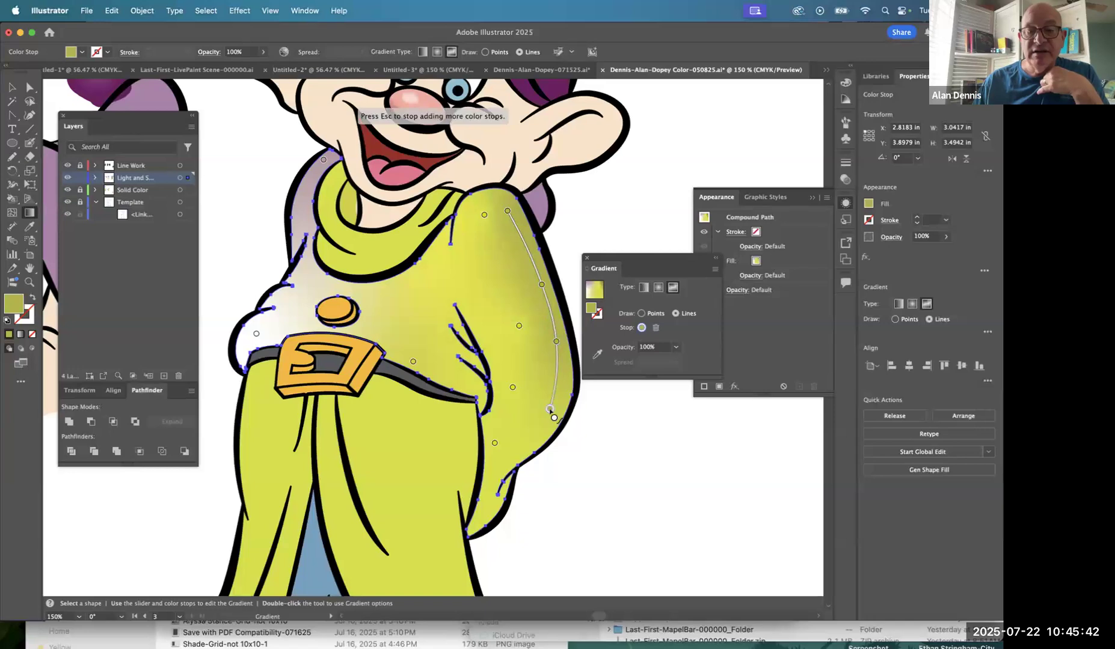
click(549, 409)
click(498, 469)
click(481, 508)
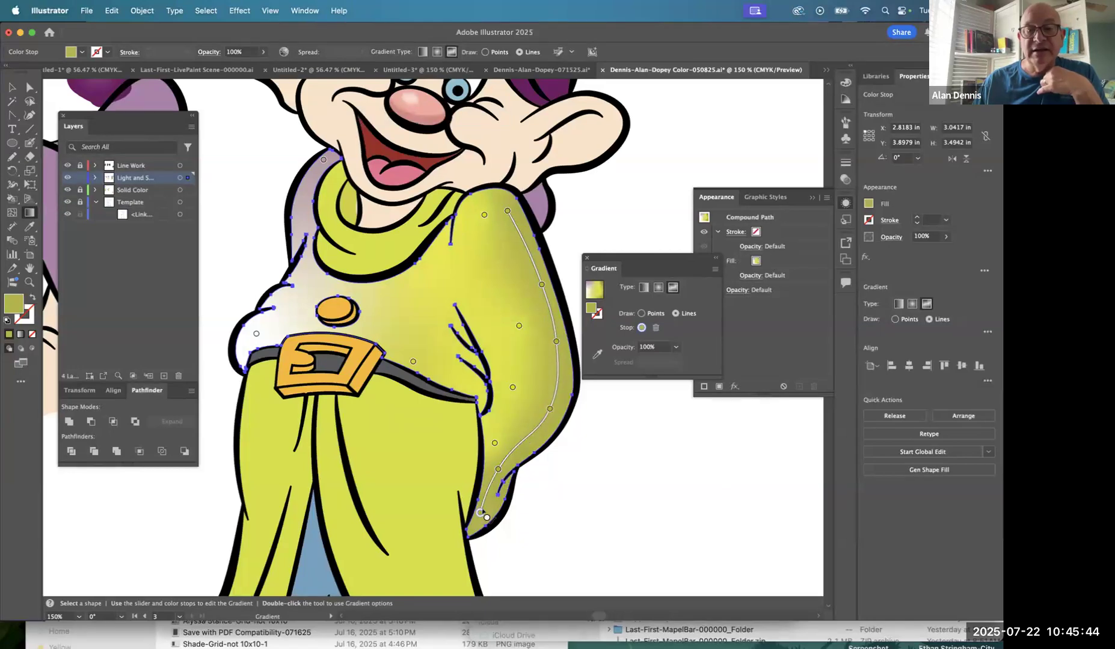
Check the sleeve shading with the tunic deselected, and reselect the gradient stop on the inner side of the shoulder.
super+click(611, 222)
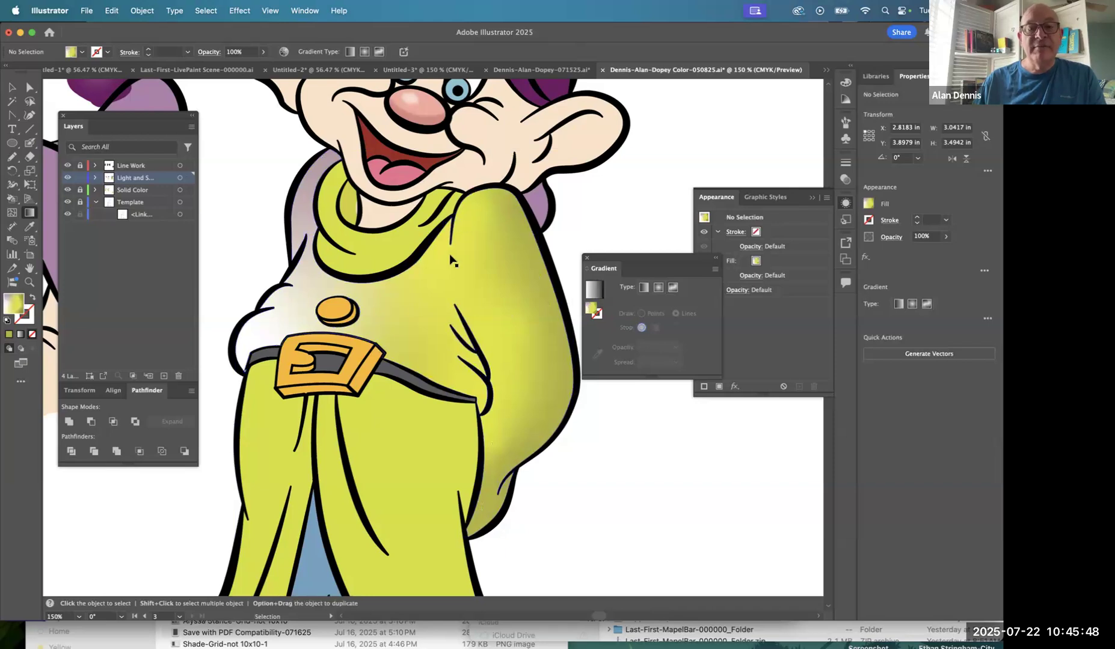
click(471, 227)
key(g)
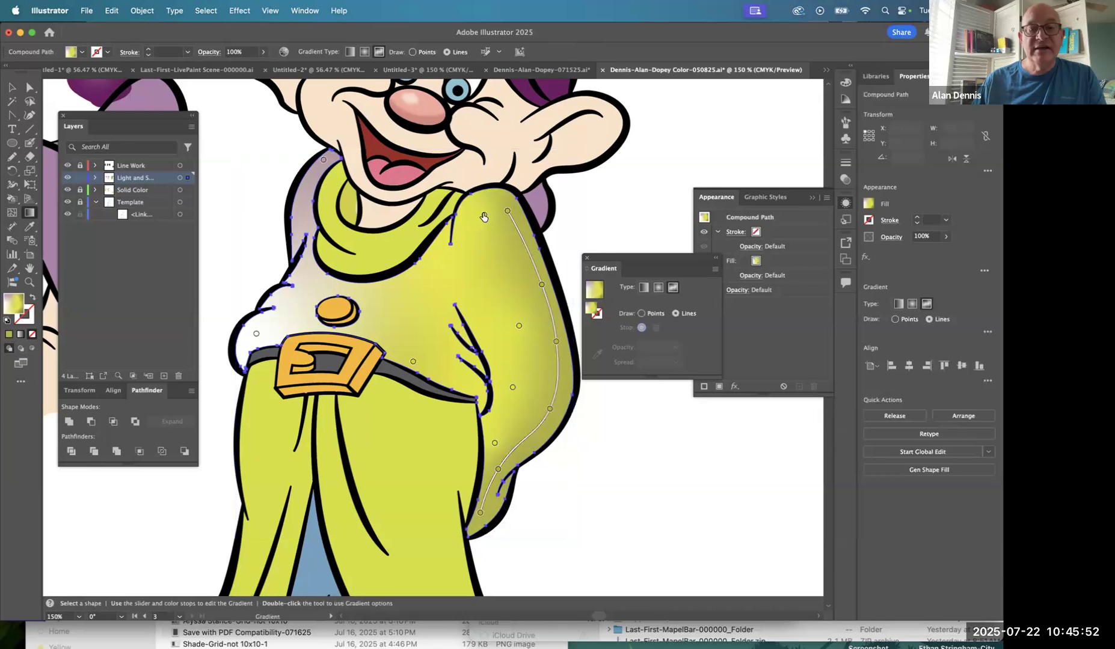
click(484, 215)
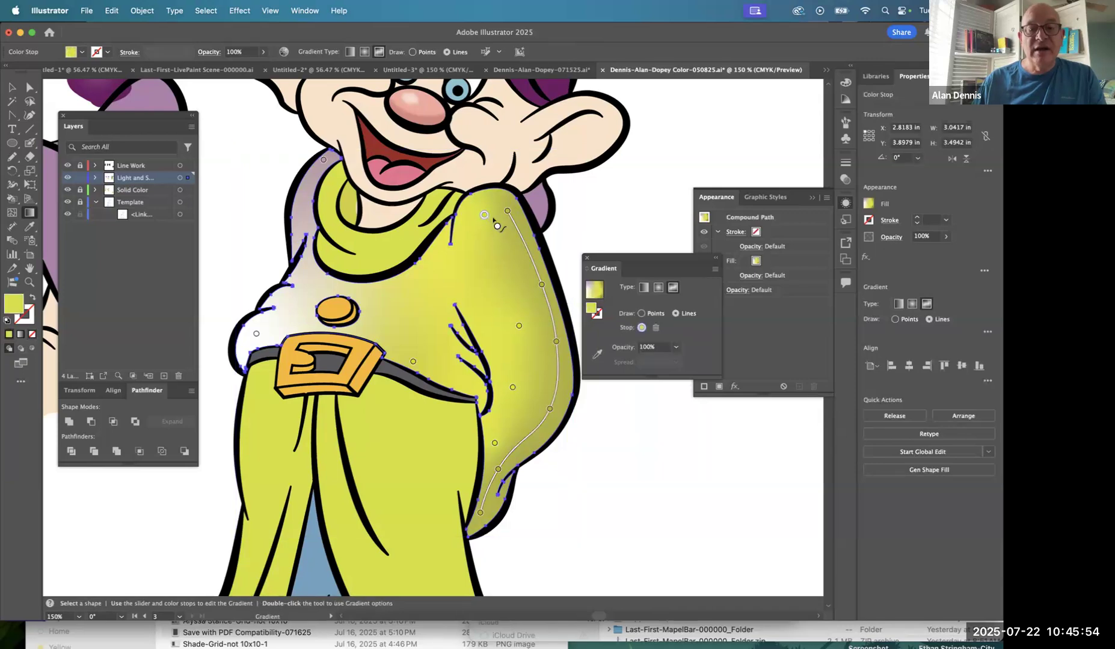
click(659, 289)
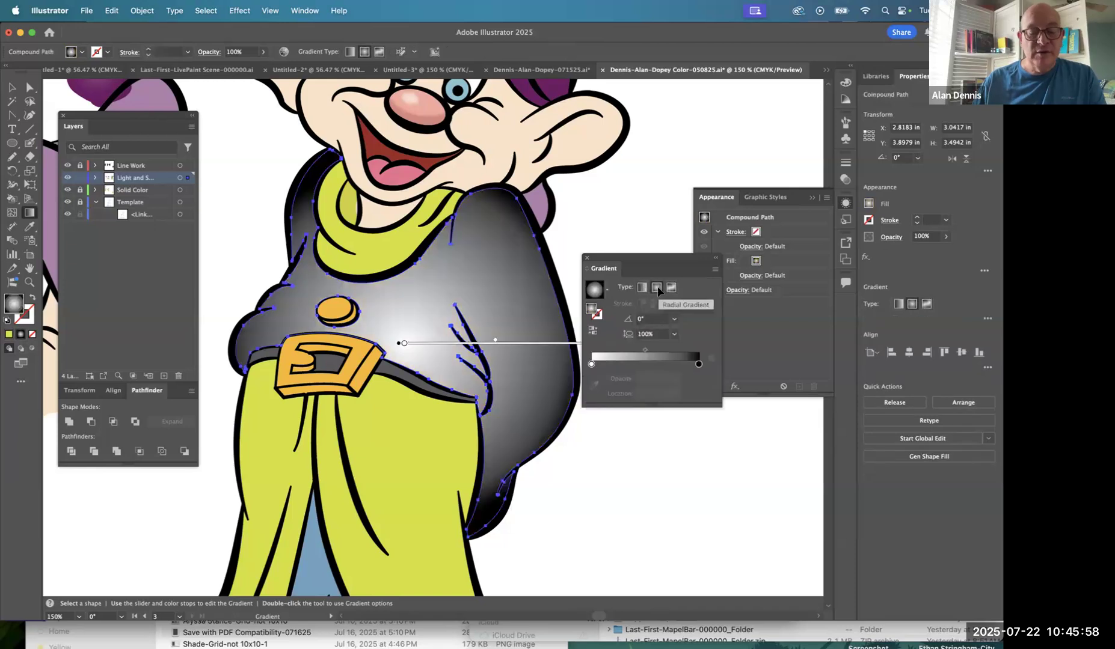
click(671, 288)
click(642, 232)
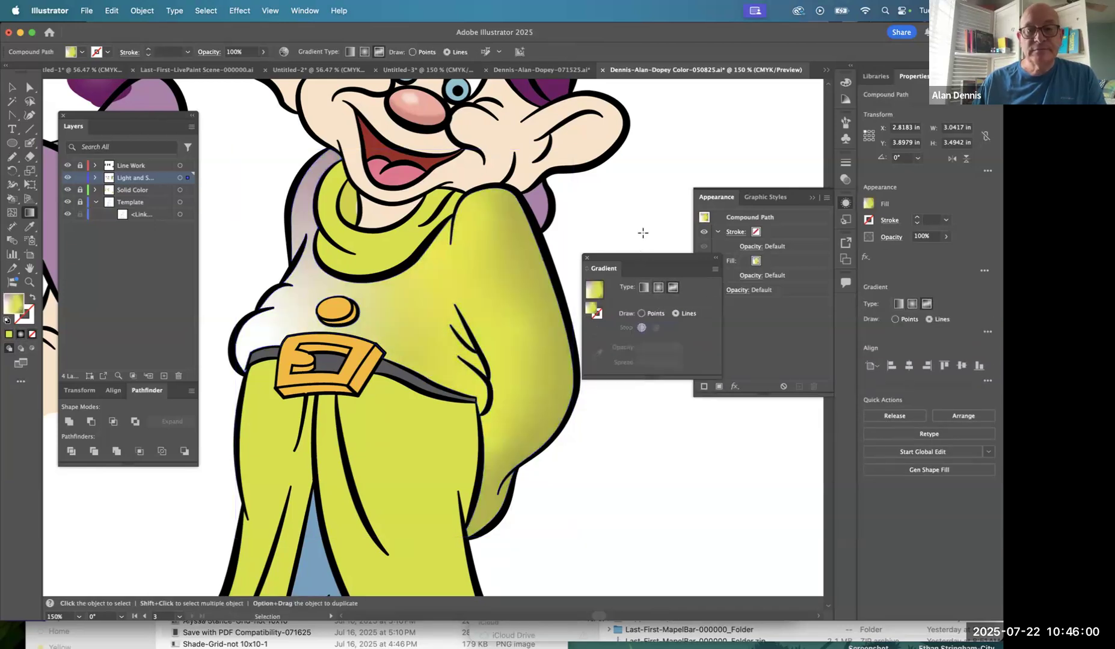
Set freeform drawing to Points and move the shoulder's inner gradient stop slightly down and outward on the sleeve.
click(491, 222)
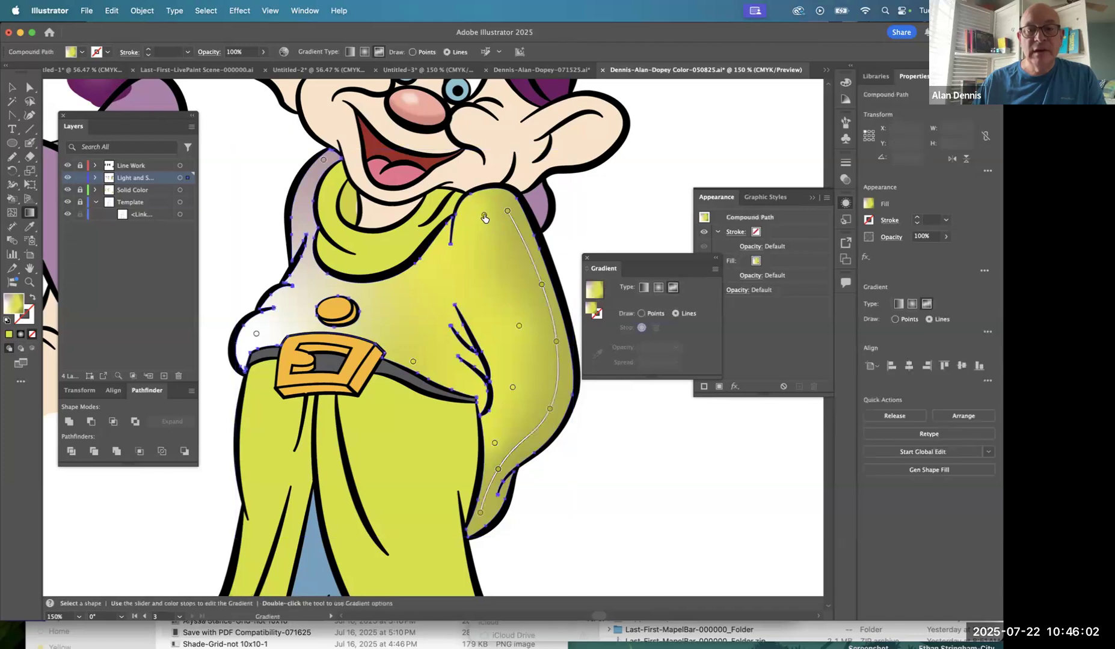
click(485, 216)
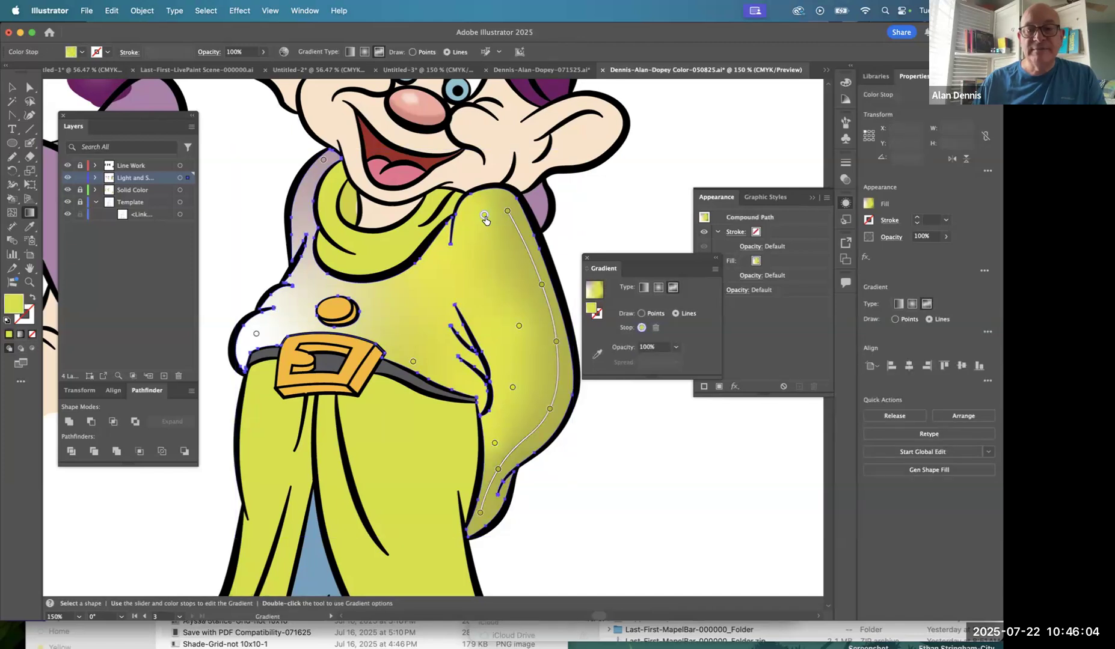
super+click(489, 257)
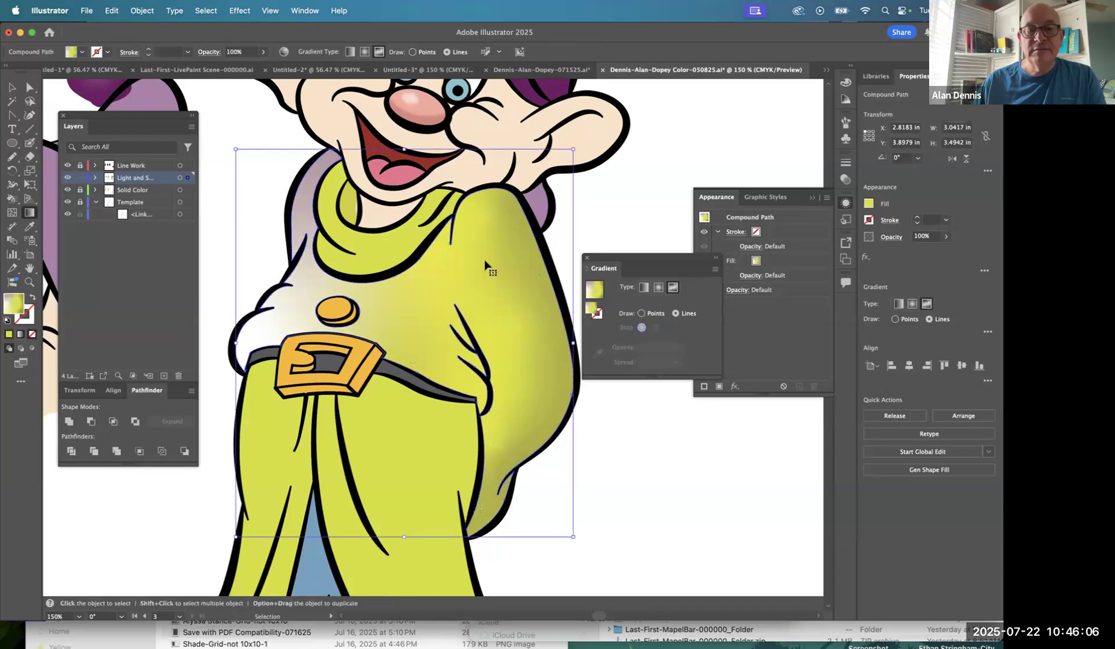
click(485, 216)
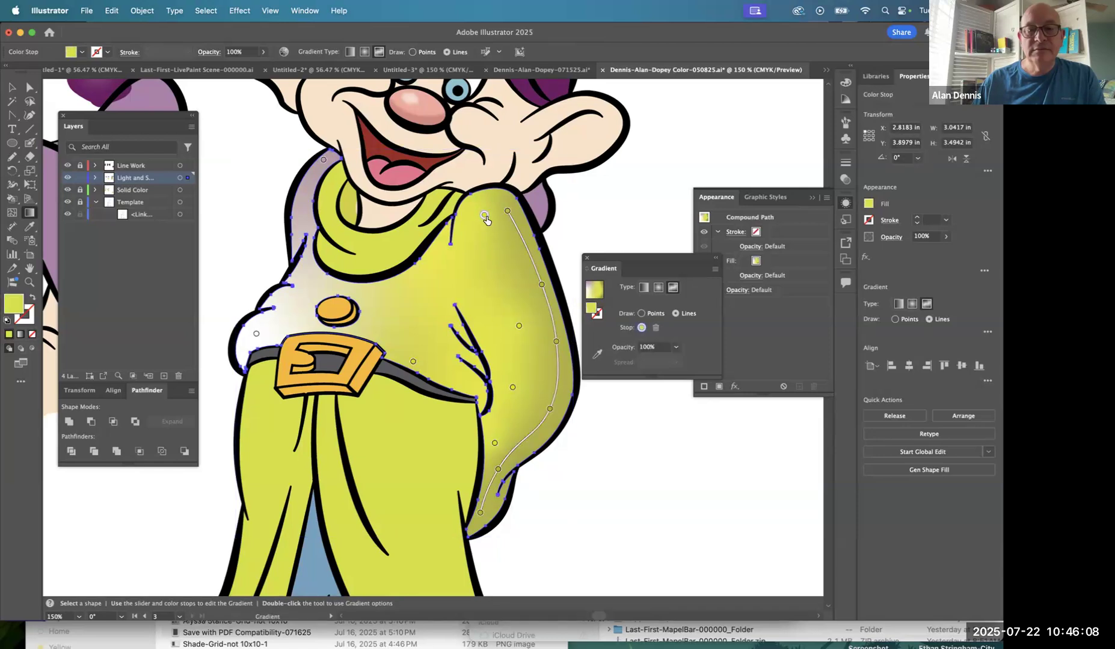
click(641, 314)
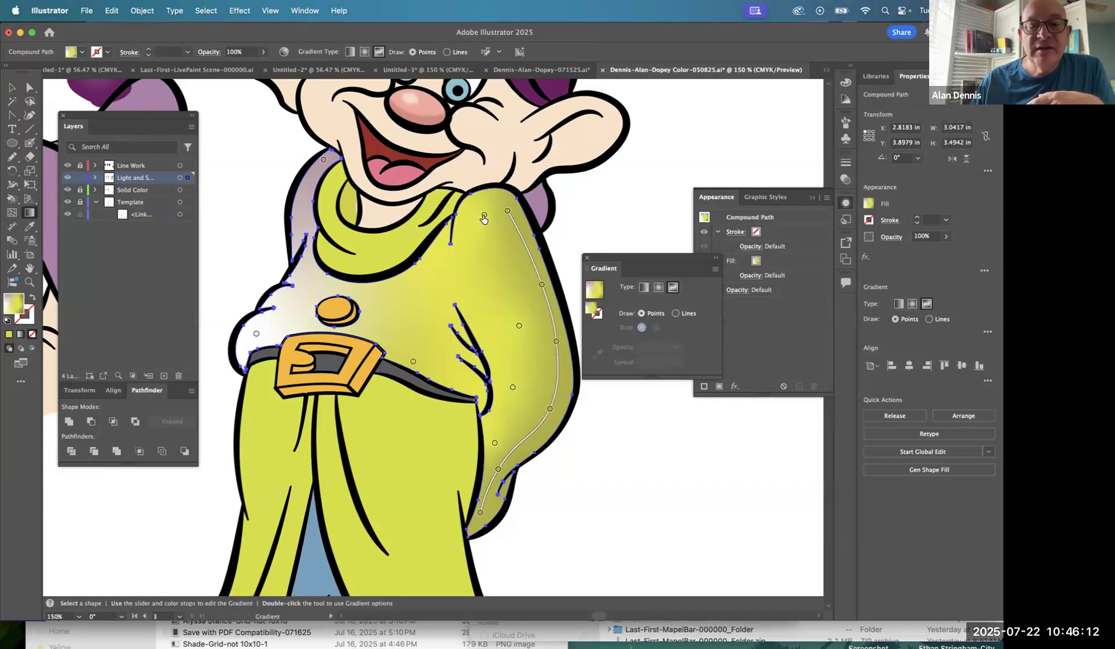
drag(485, 219, 502, 239)
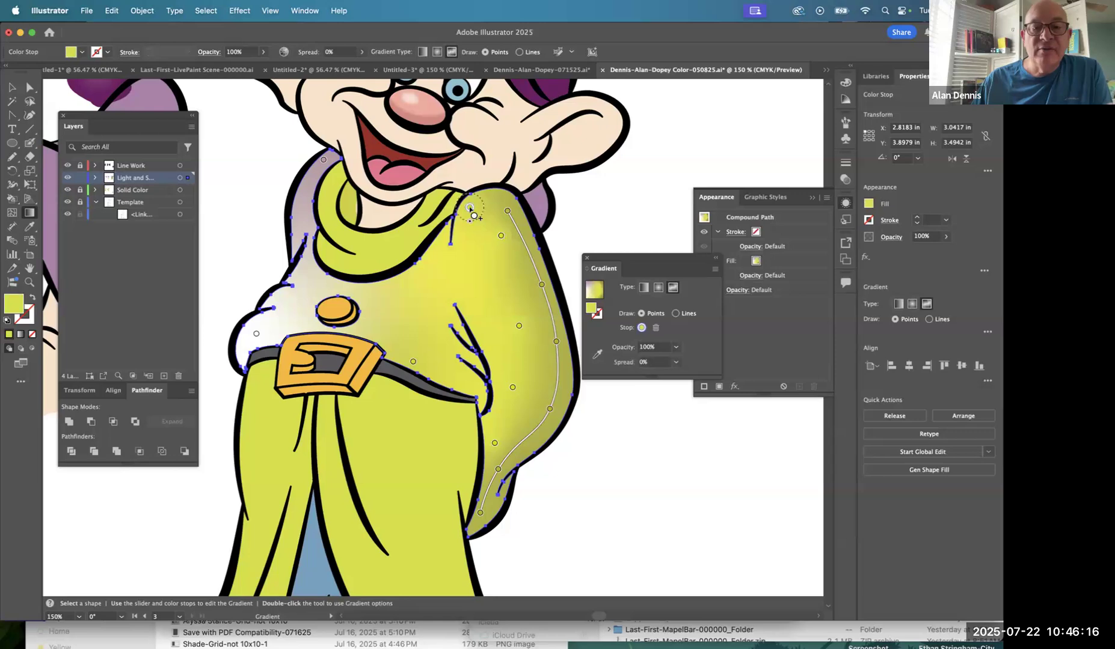
Add a gradient point at the inner top of the shoulder beside the collar and colour it with the light yellow swatch.
double_click(470, 208)
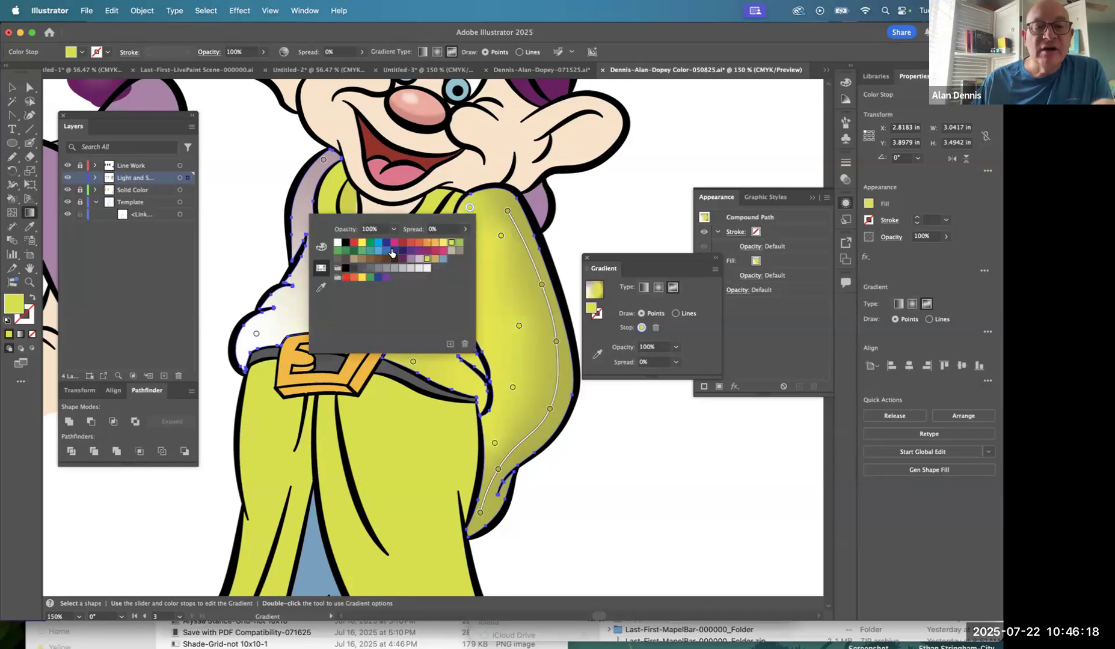
click(443, 244)
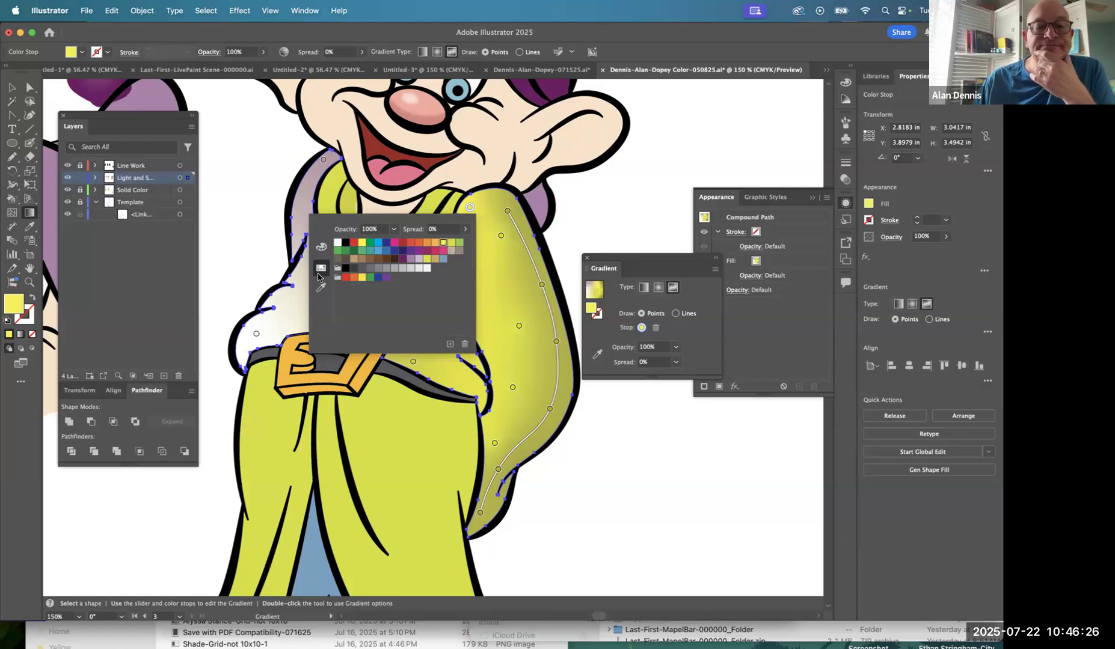
click(323, 288)
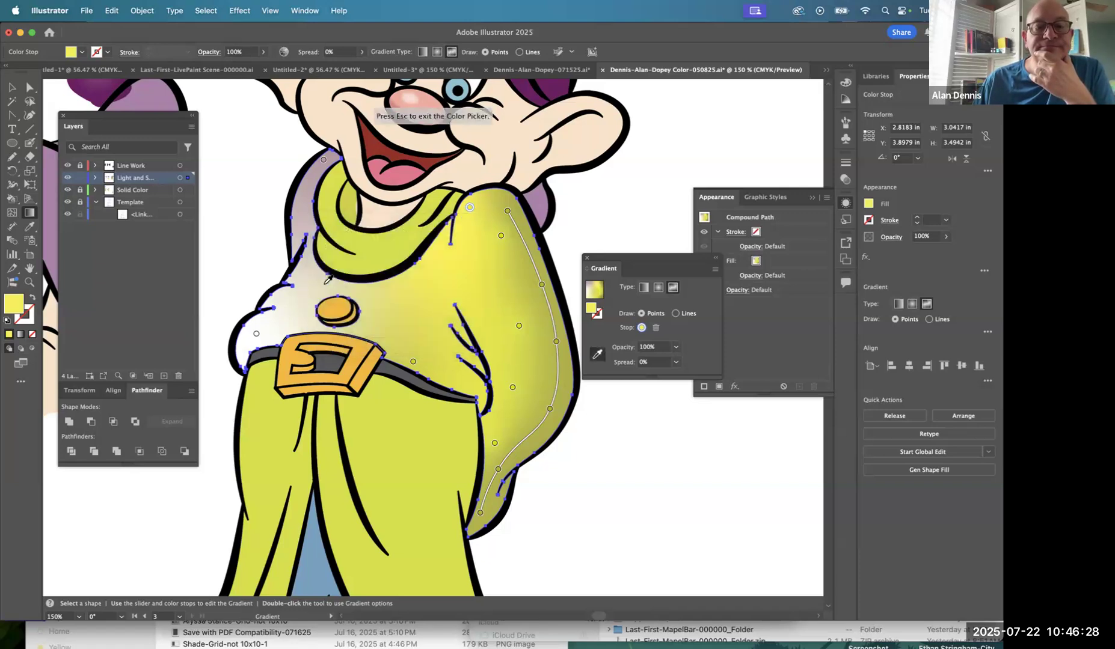
key(Escape)
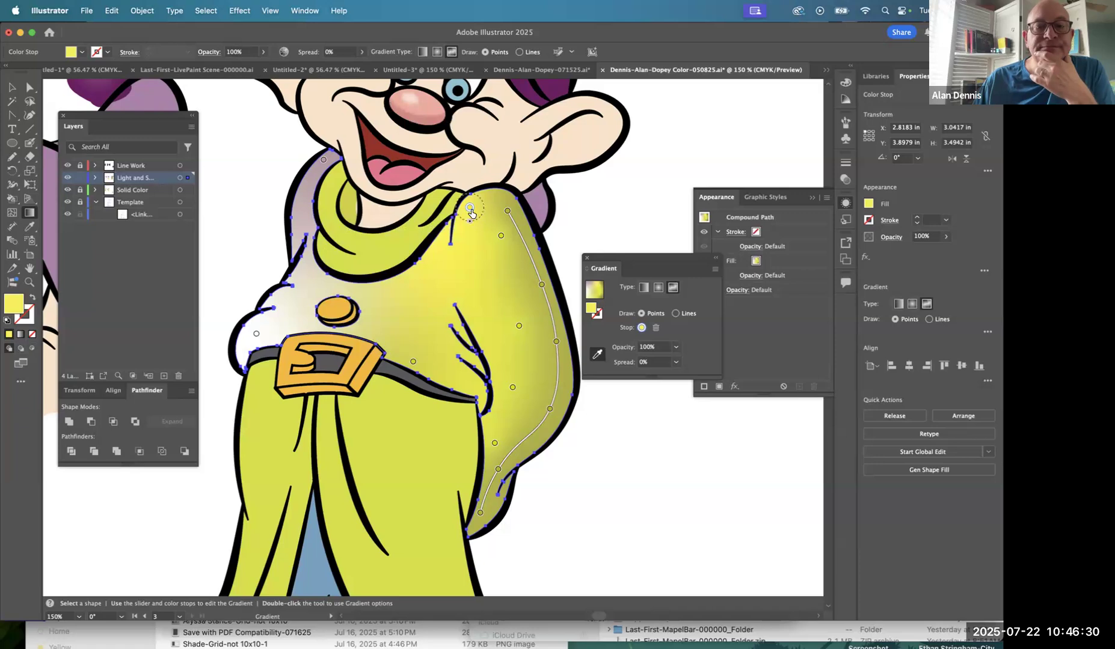
double_click(471, 209)
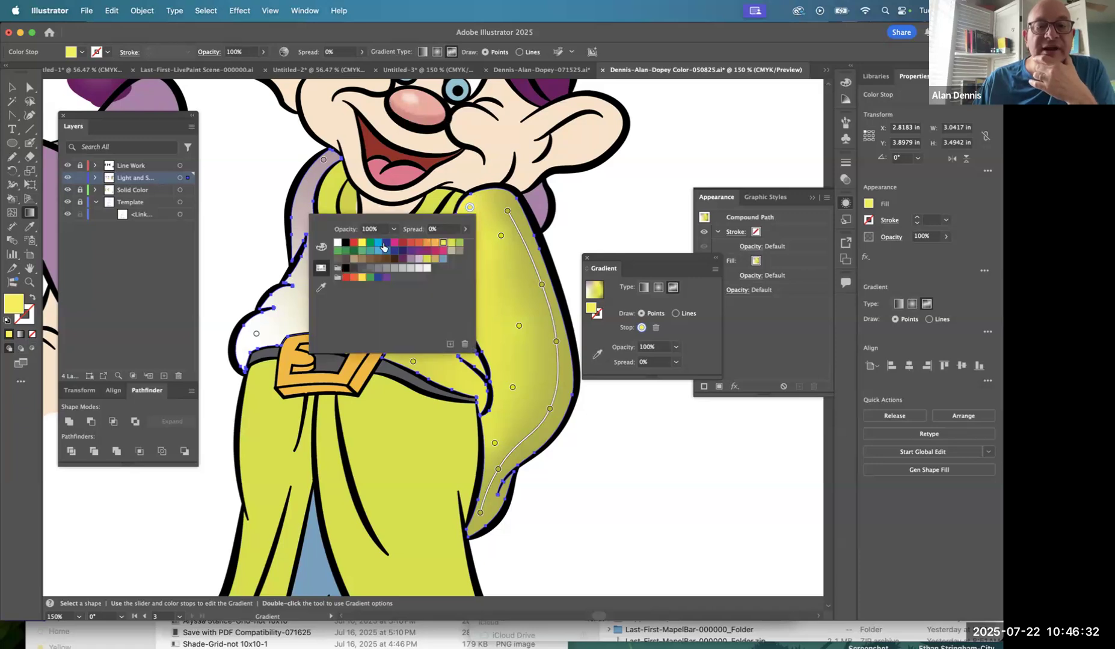
click(472, 208)
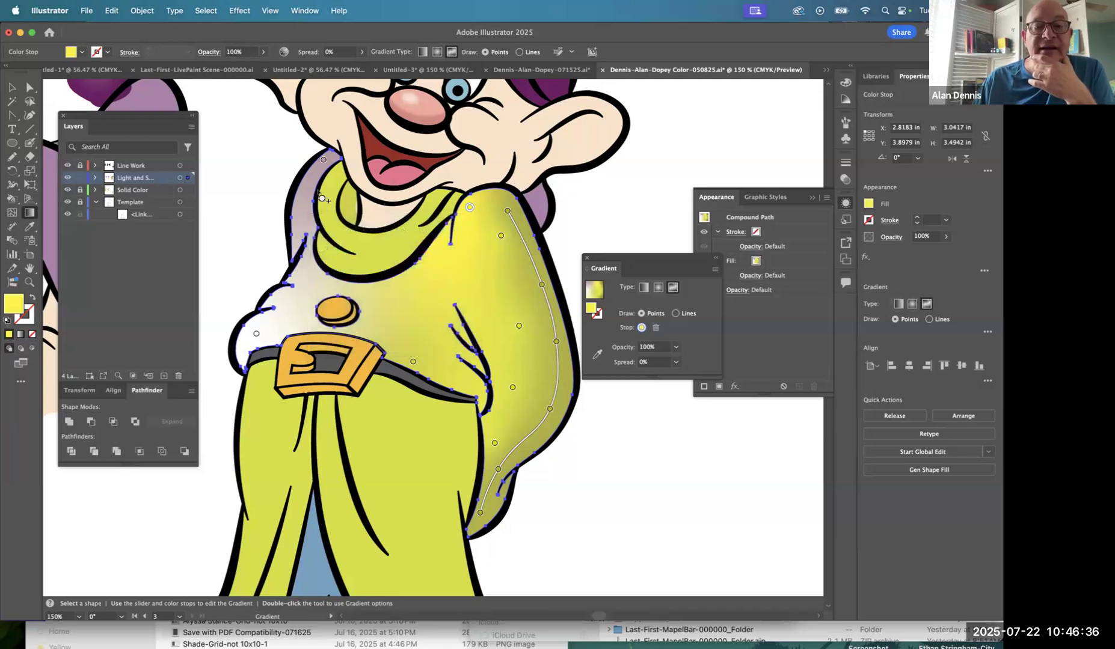
Recolour the opposite shoulder's top gradient stop light yellow and add a yellow-green point, C=20 M=0 Y=100 K=0, just below it.
double_click(324, 160)
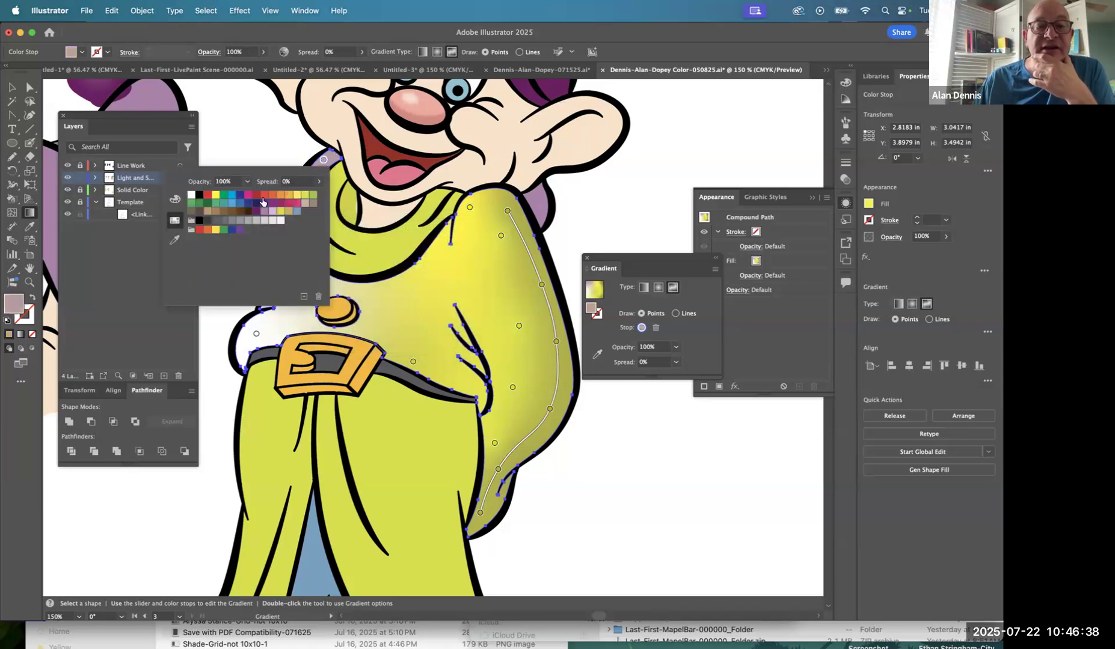
click(297, 196)
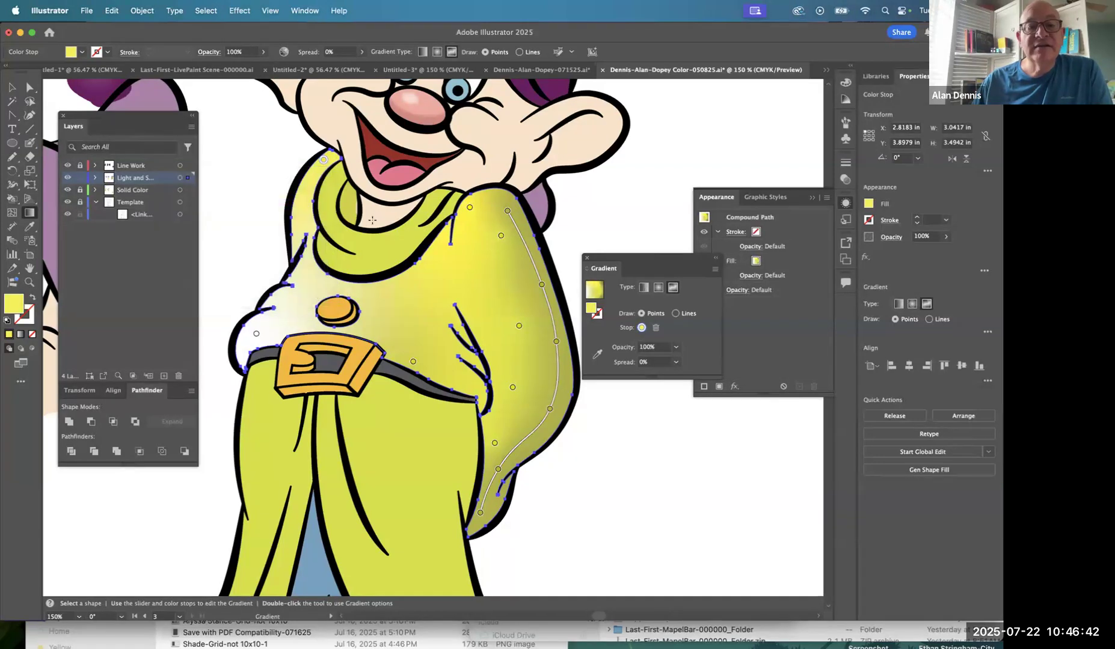
click(313, 181)
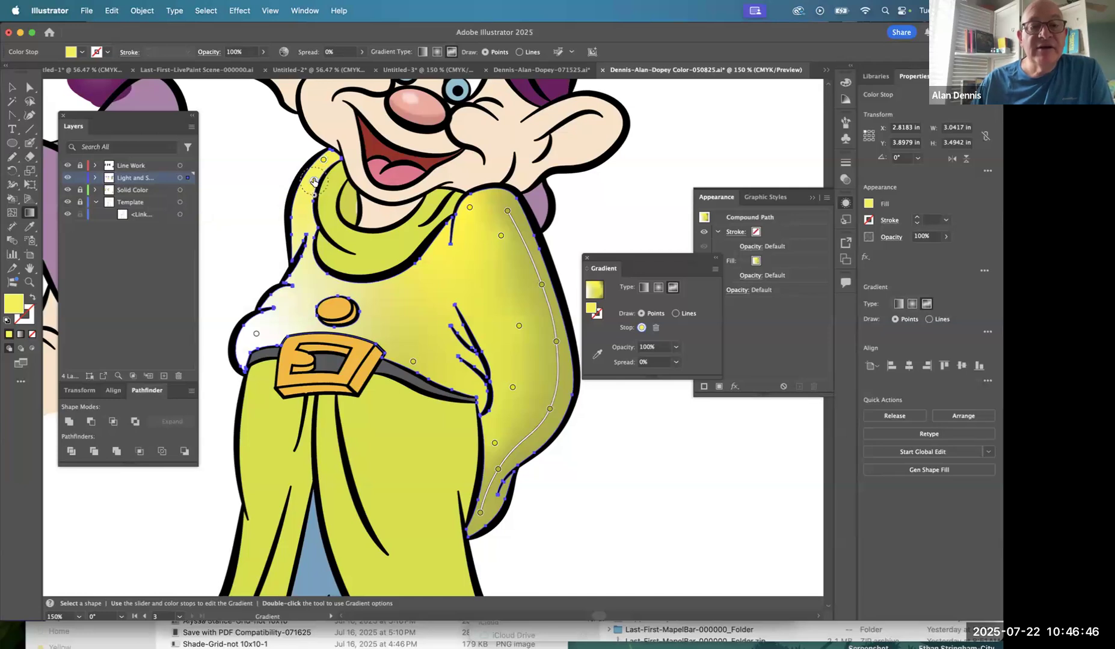
double_click(315, 182)
click(295, 216)
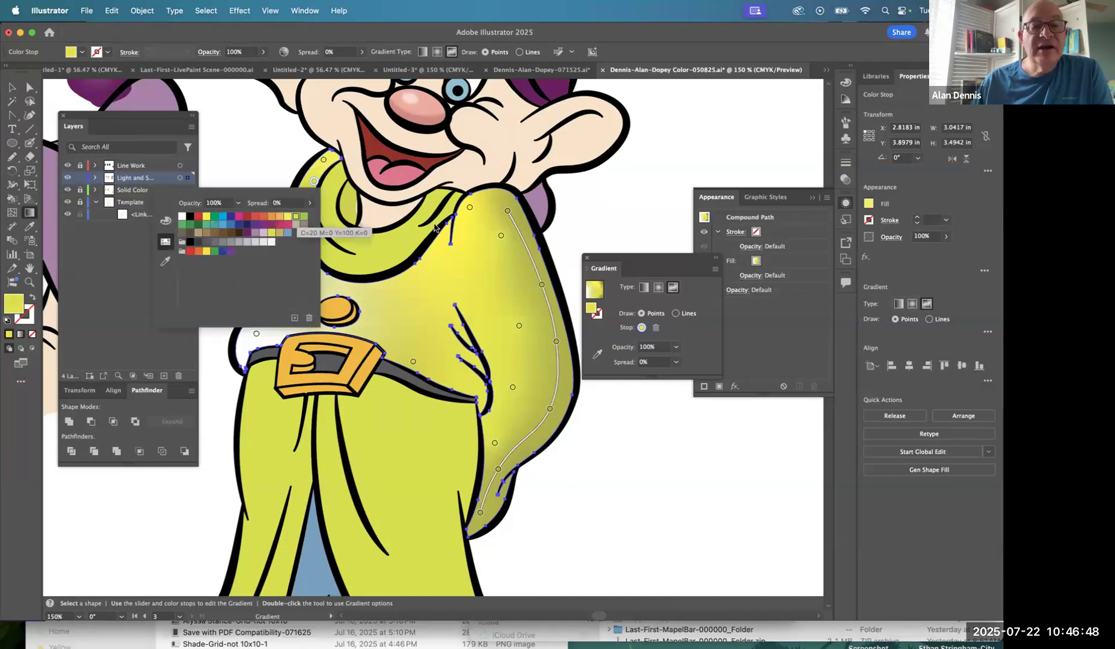
click(580, 217)
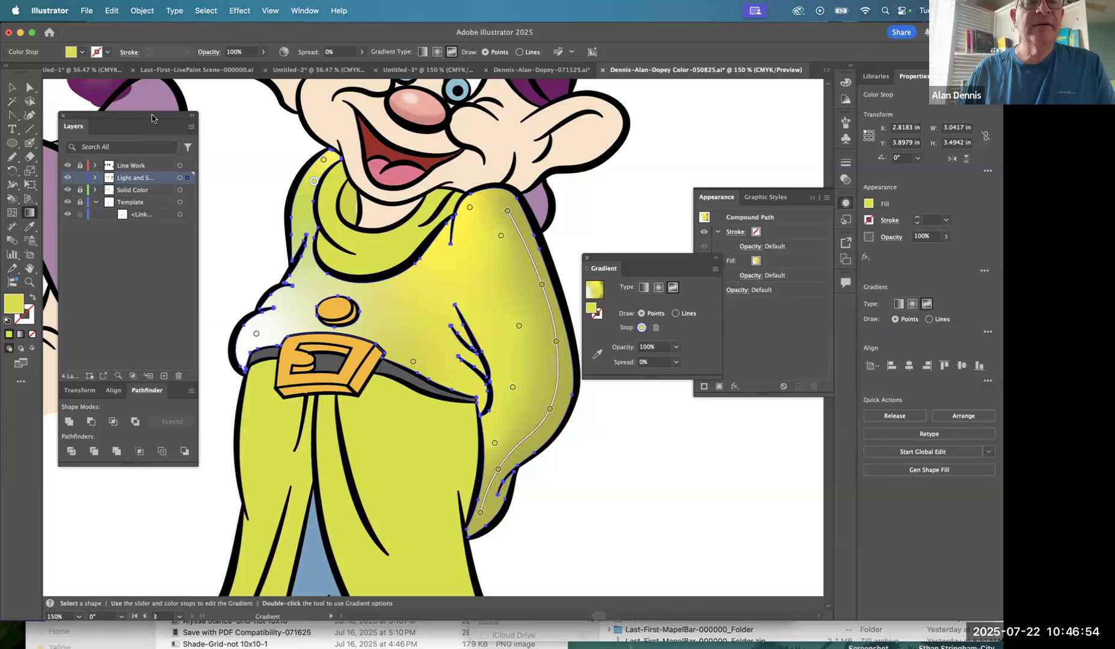
Try a Gaussian Blur radius of 40.577 pixels on the shadow shape under the nose.
click(30, 87)
drag(413, 99, 451, 177)
click(411, 212)
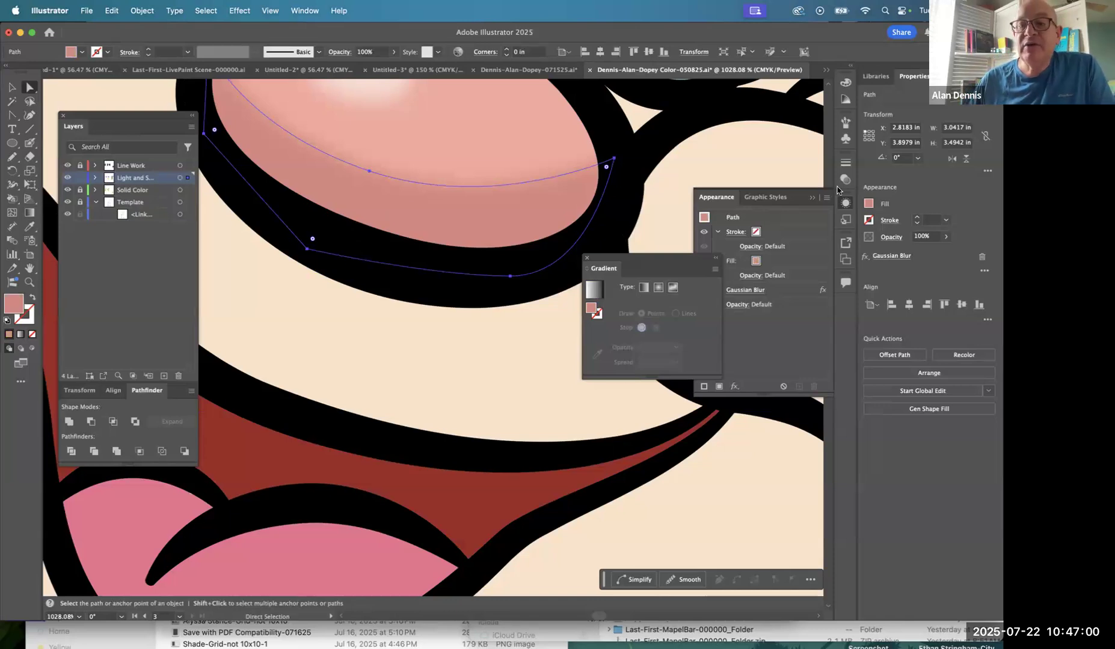
click(745, 290)
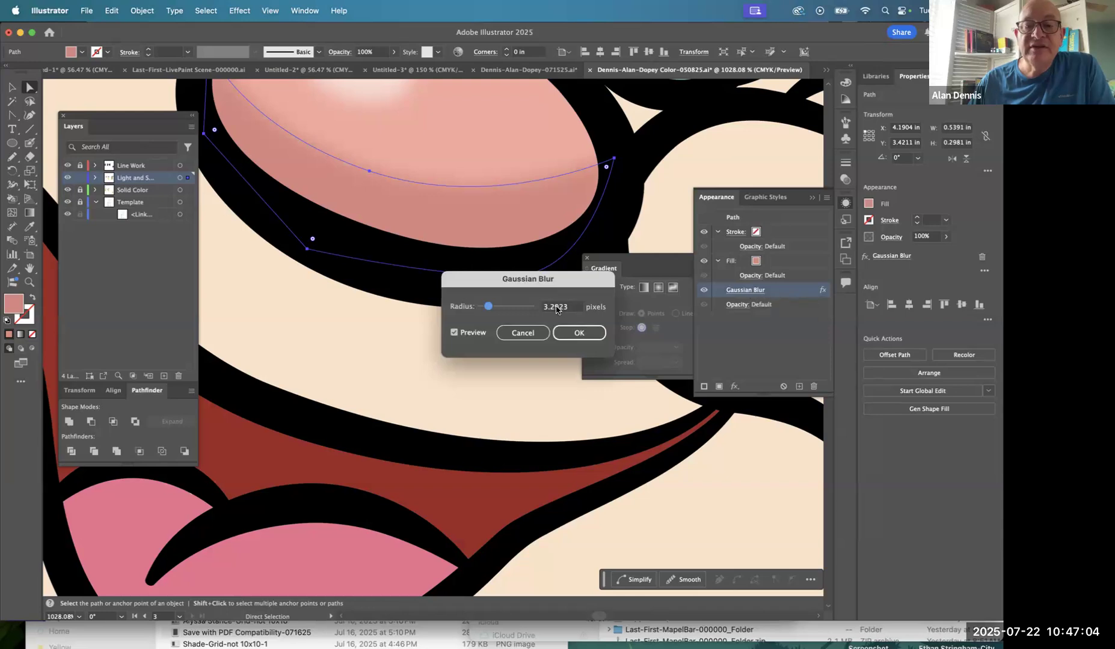
drag(488, 307, 513, 308)
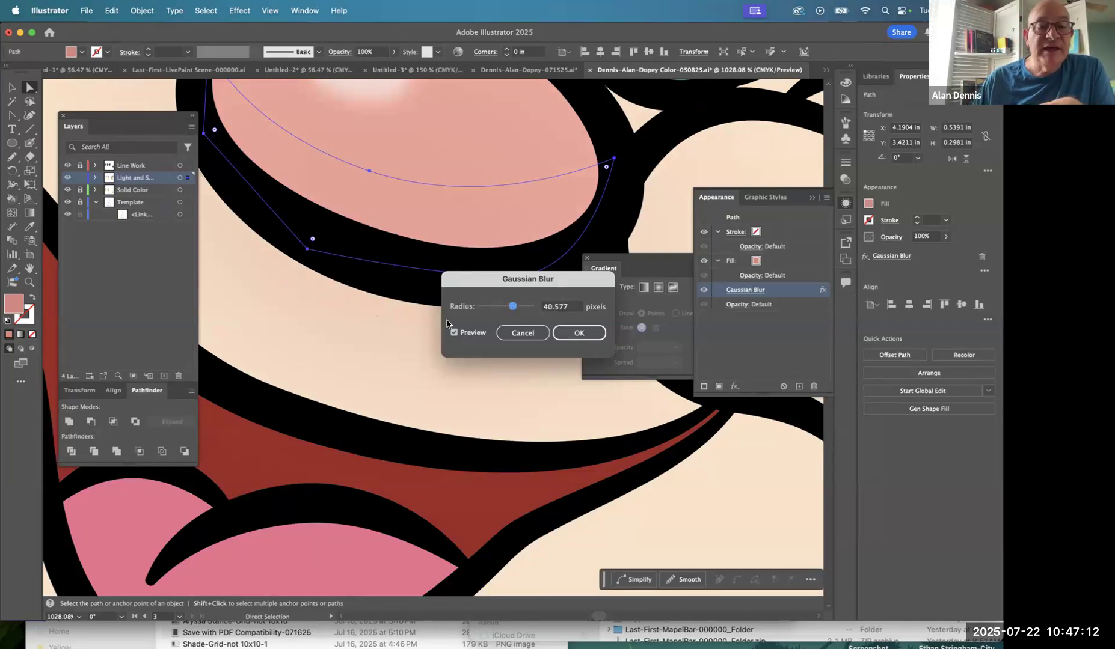
click(524, 332)
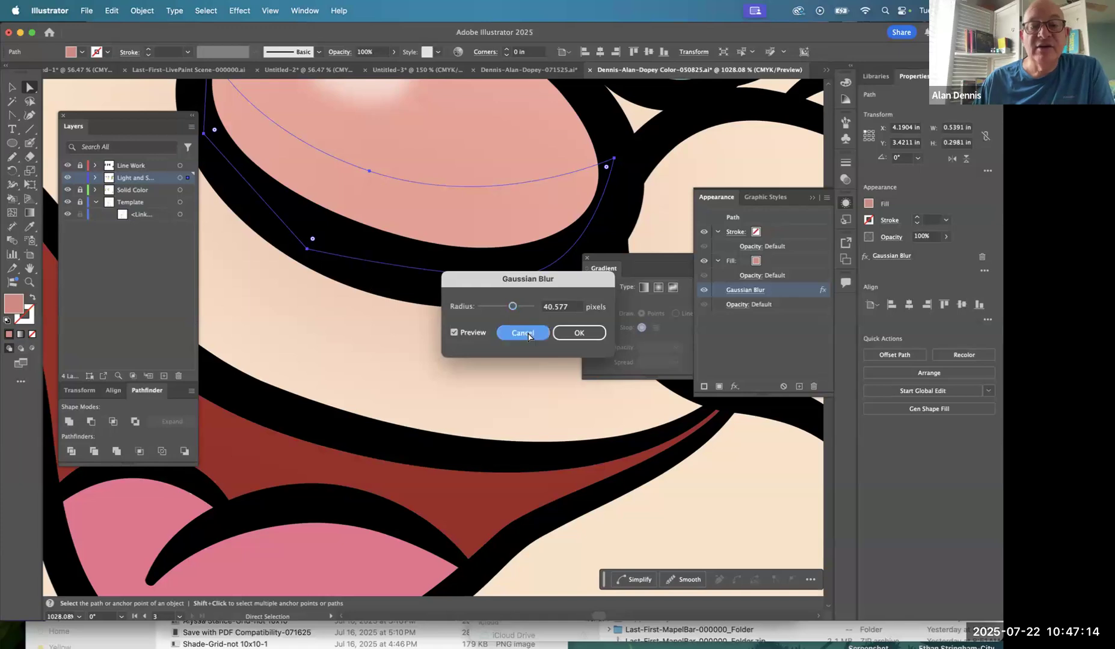
Examine the shaded Dopey at 66.67% zoom alongside the solid-colour artboard, the hat and head copies and the airbrushed reference.
alt+super+click(551, 330)
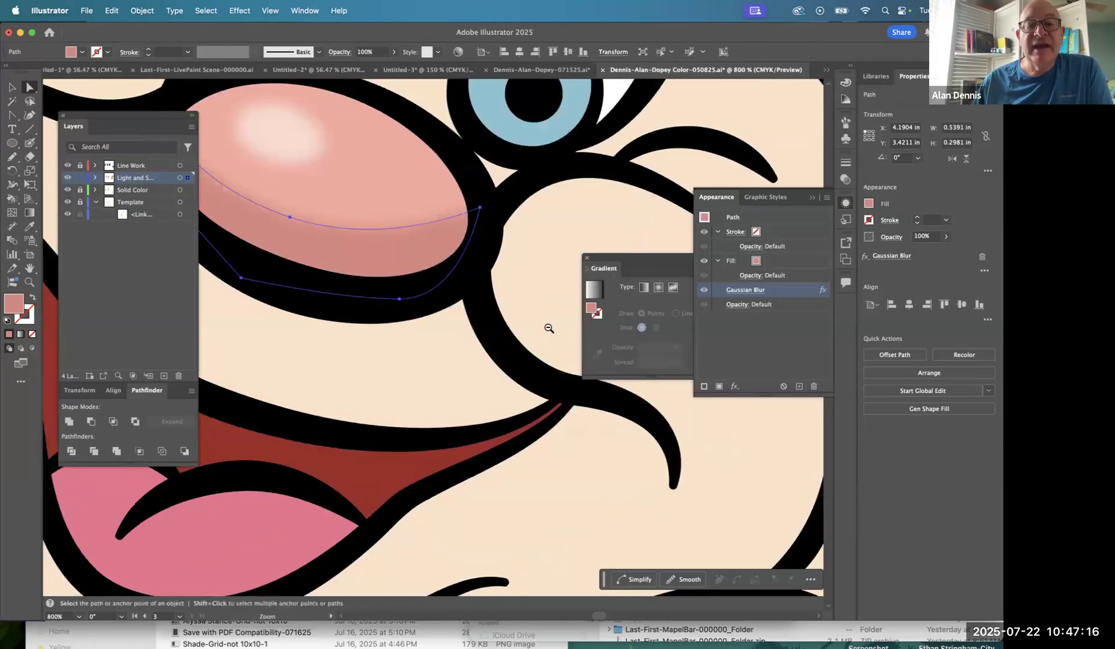
alt+super+click(550, 329)
alt+super+click(549, 329)
key(super+minus)
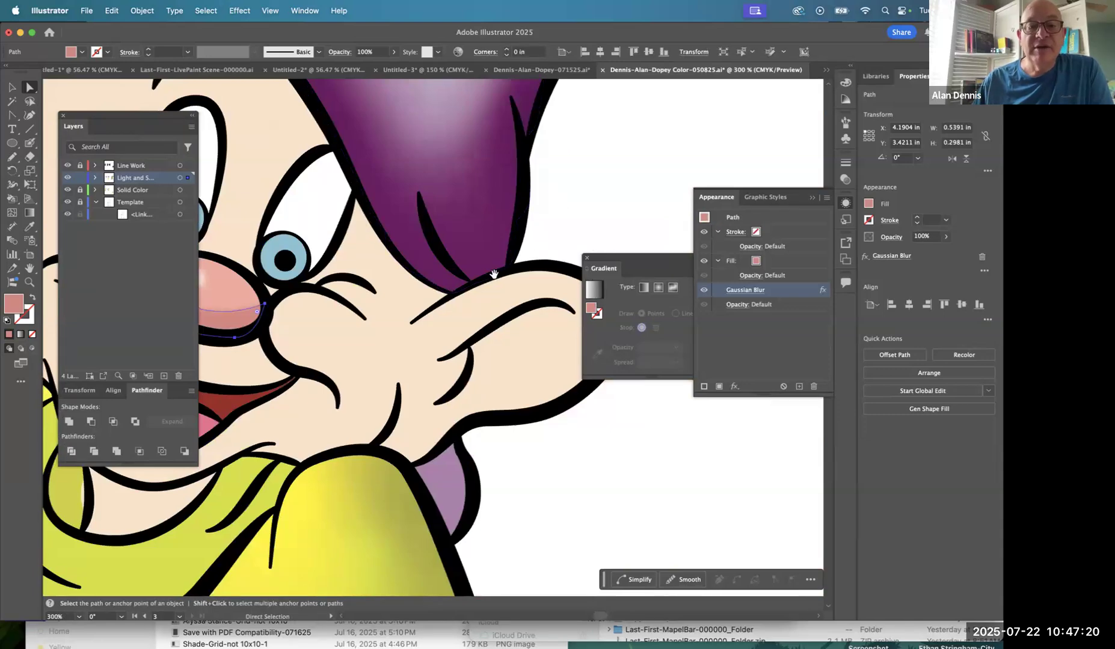
key(super+minus)
key(super+minus)
key(super+minus)
key(super+minus)
drag(528, 331, 475, 266)
drag(418, 286, 505, 291)
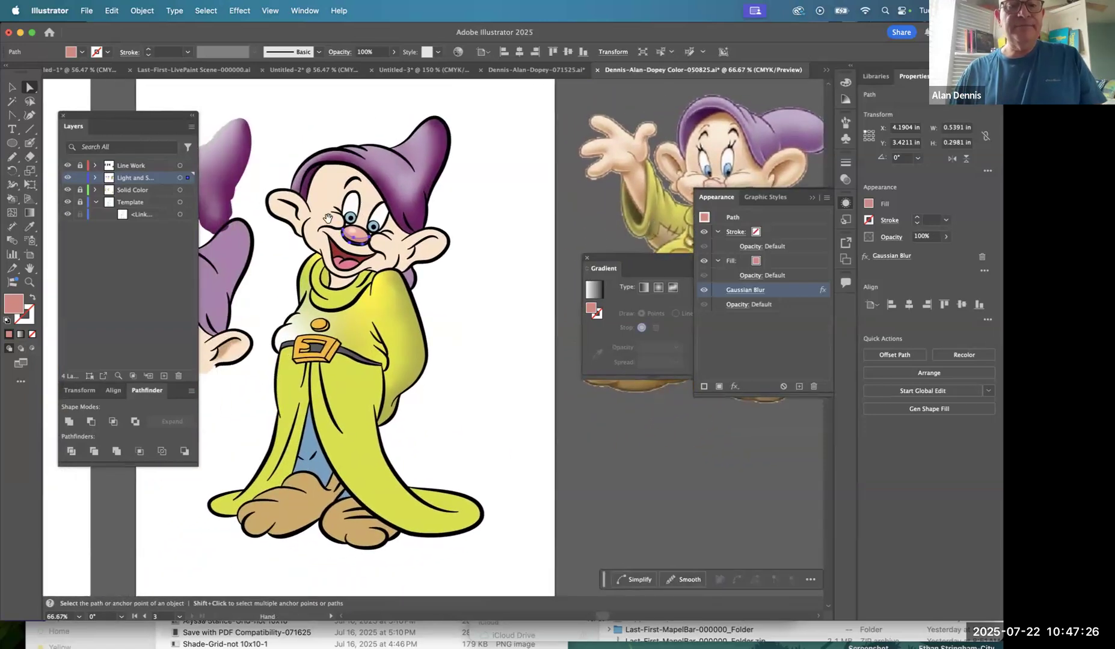
drag(323, 382, 730, 318)
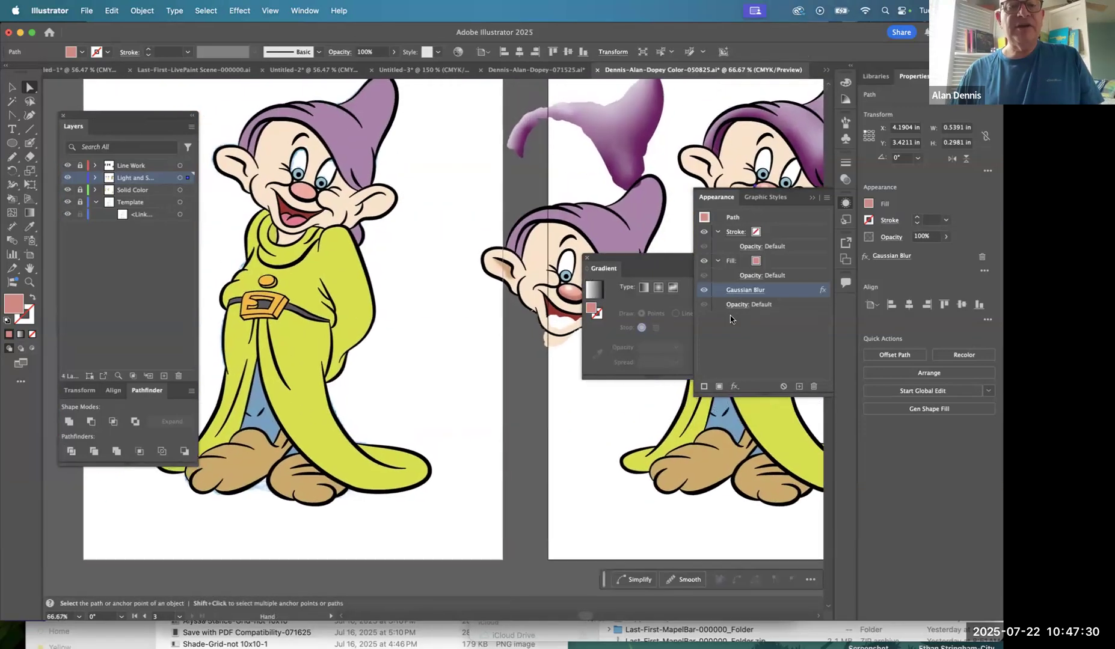
drag(503, 323, 284, 361)
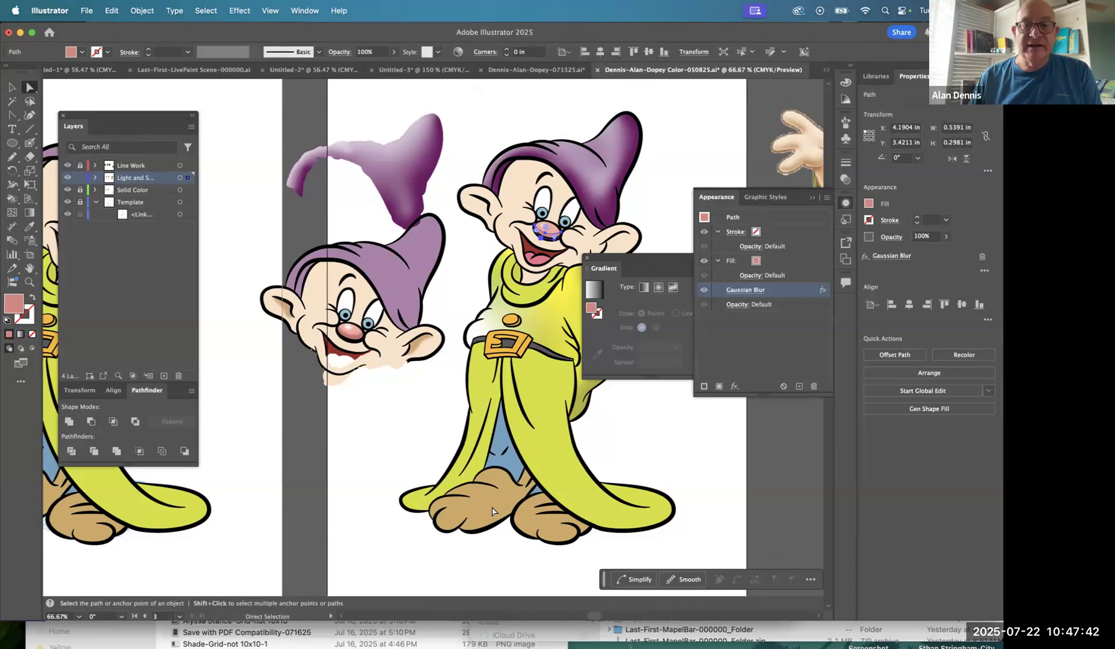
Switch to Chrome, review the example artwork in the Blob Brush-Dopey Color assignment, and close the assignment's tab.
key(super+Tab)
key(Tab)
key(shift+Tab)
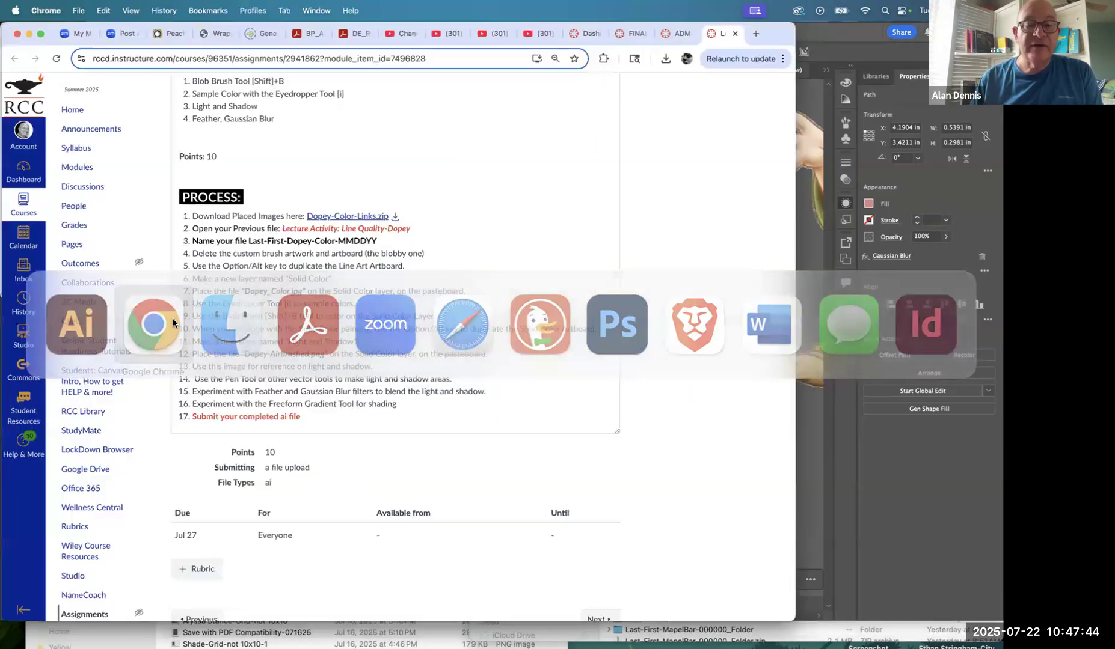
scroll(355, 366, up, 15)
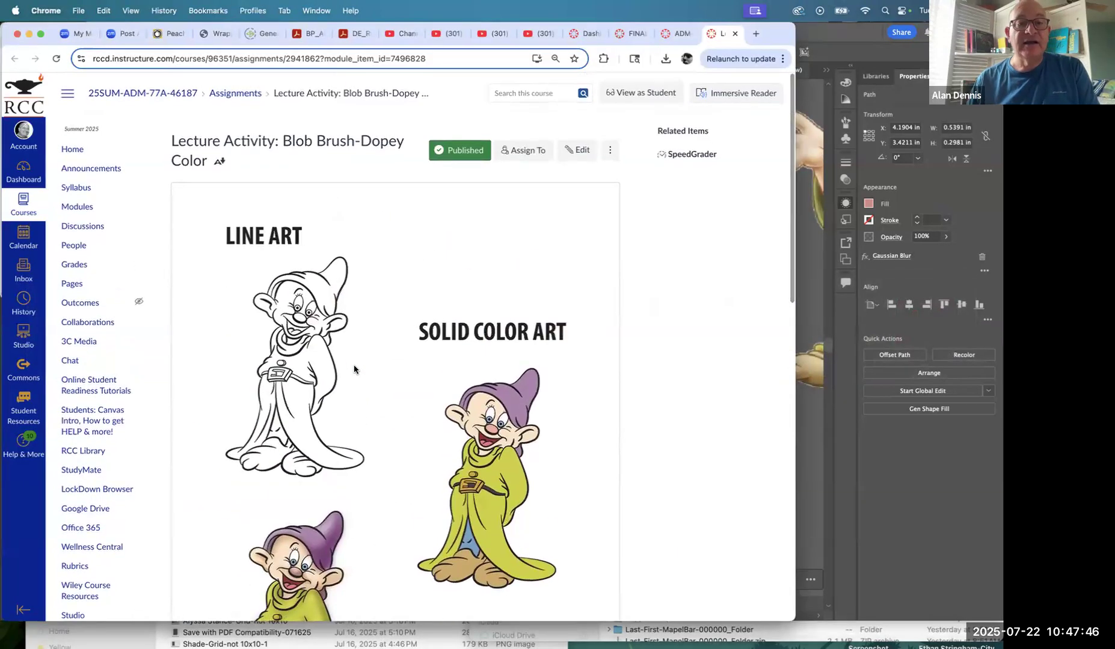
scroll(354, 369, down, 5)
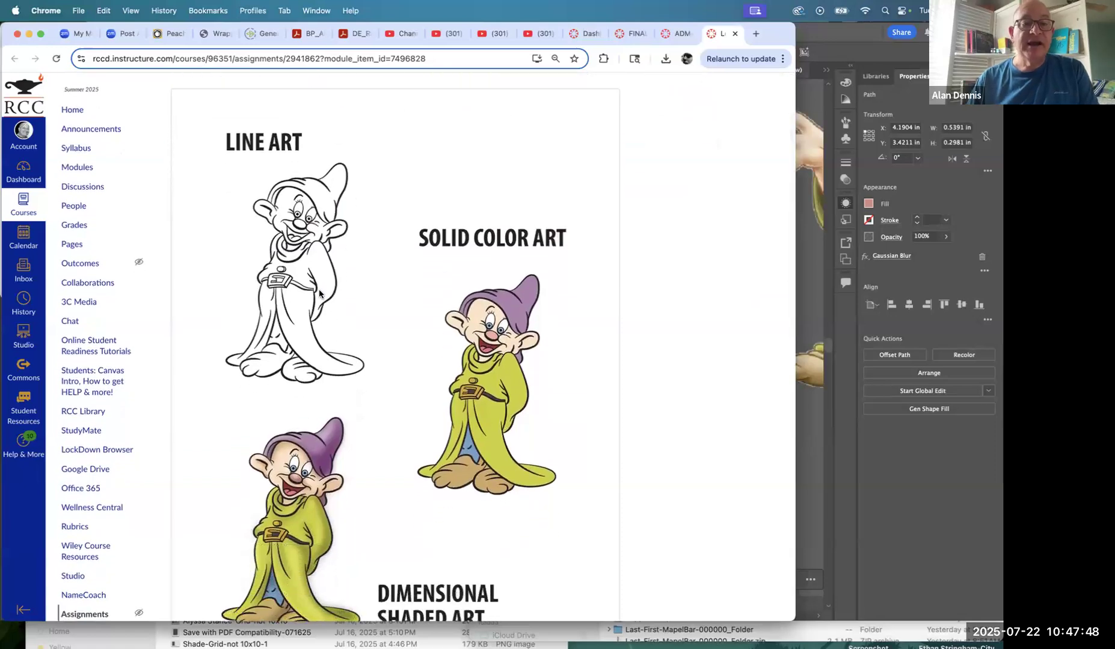
scroll(347, 288, down, 2)
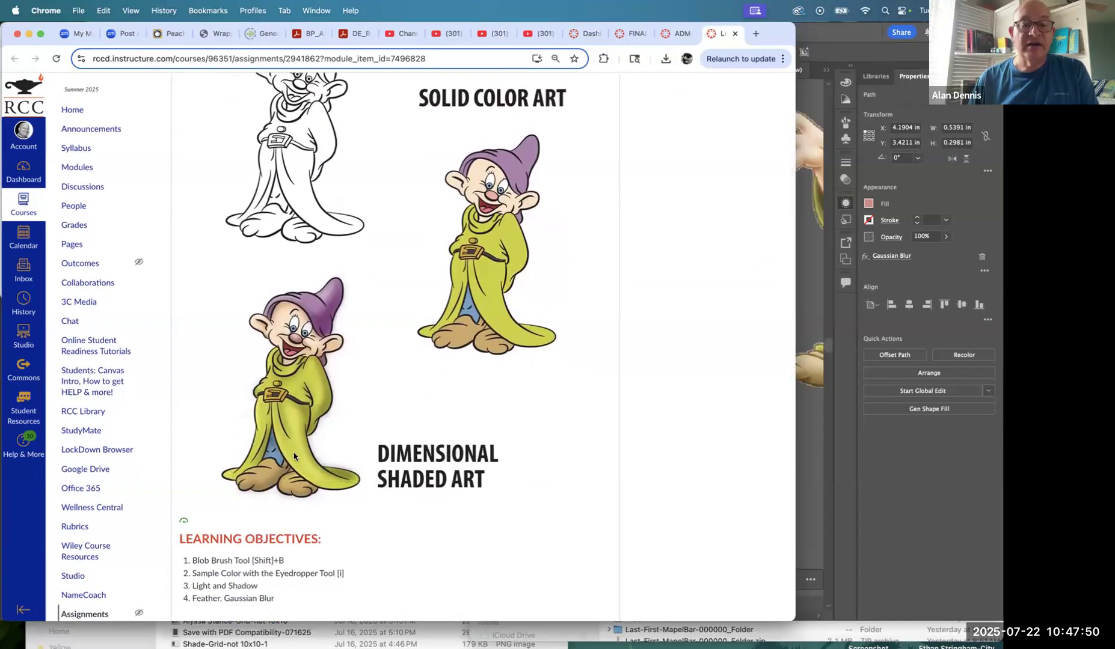
key(super+w)
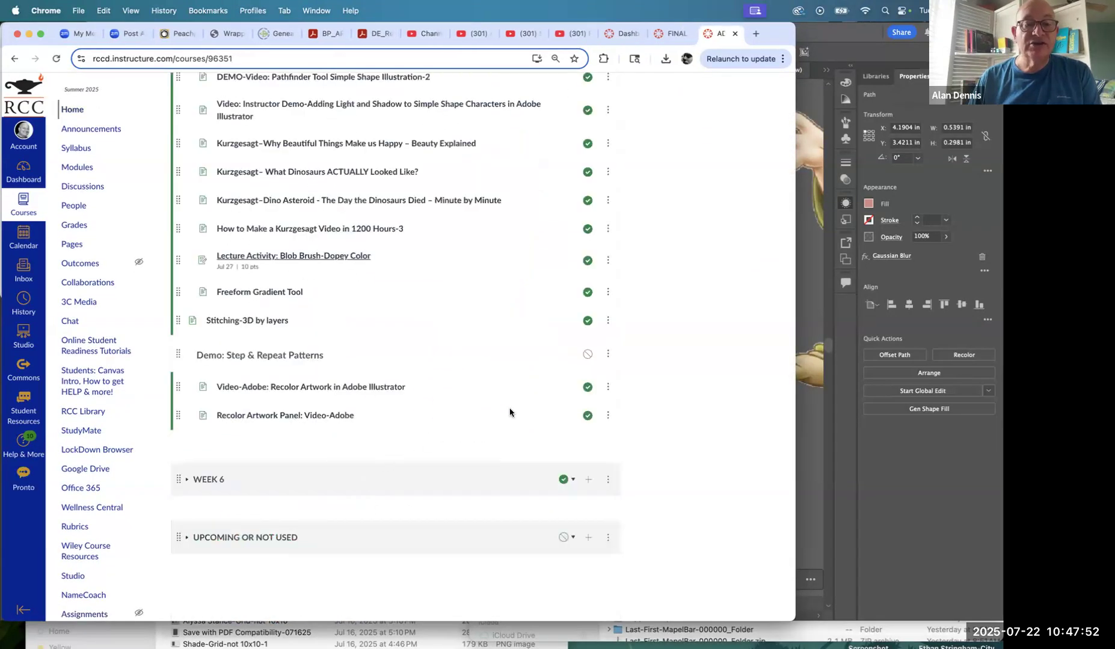